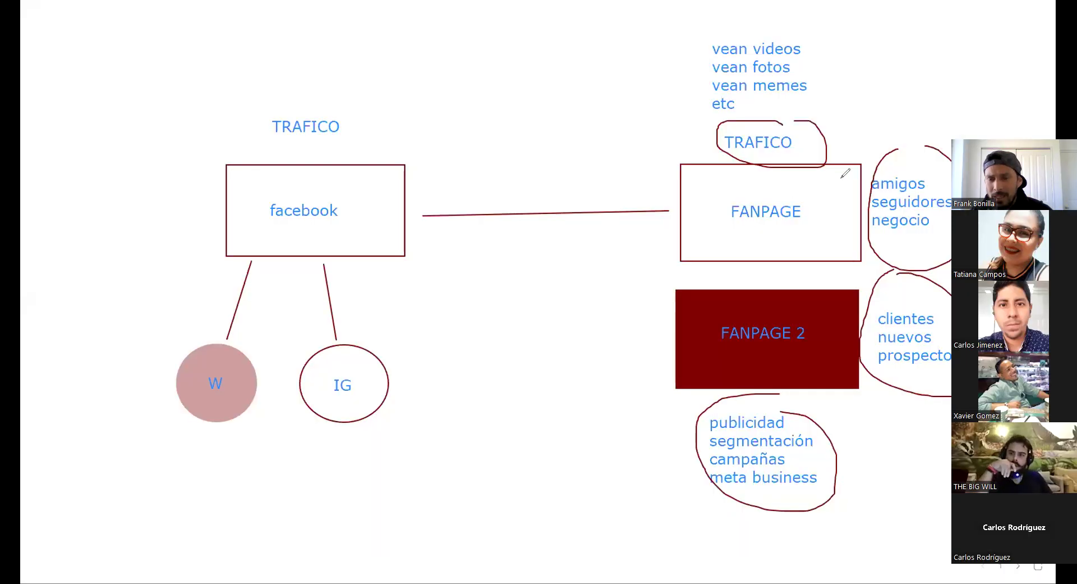
- Draw check marks beside the FANPAGE and FANPAGE 2 boxes on the whiteboard, and stop sharing it
mouse_move(843, 183)
left_mouse_down()
mouse_move(847, 197)
mouse_move(870, 144)
left_mouse_up()
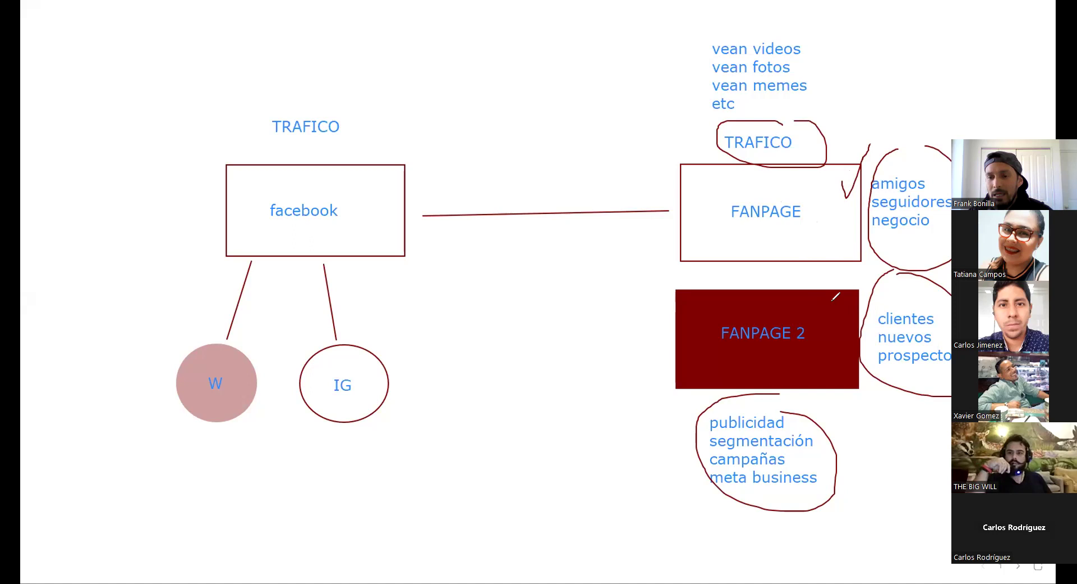
left_click_drag(862, 298, 897, 269)
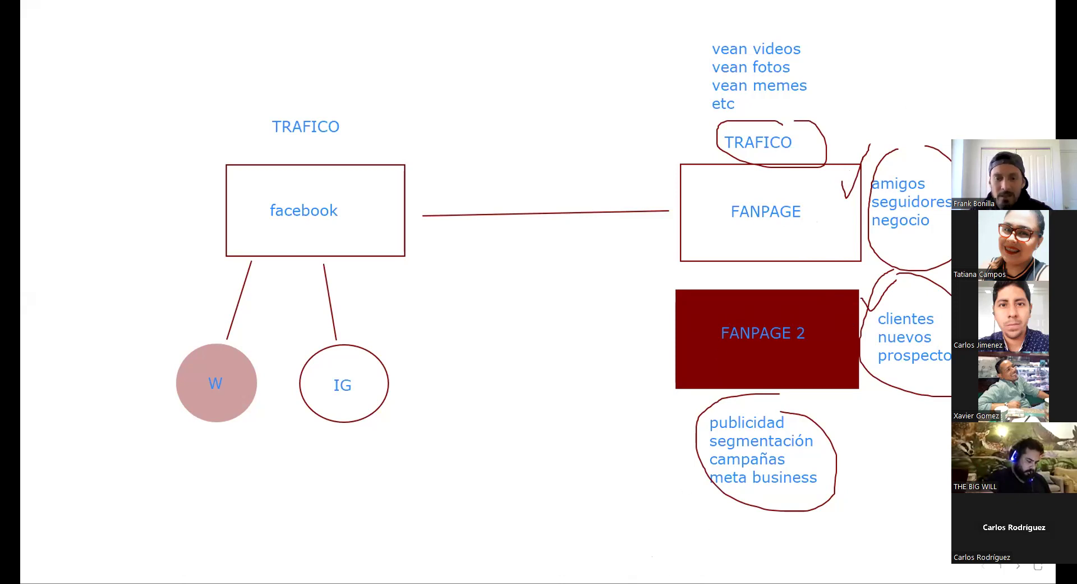
key("alt+s")
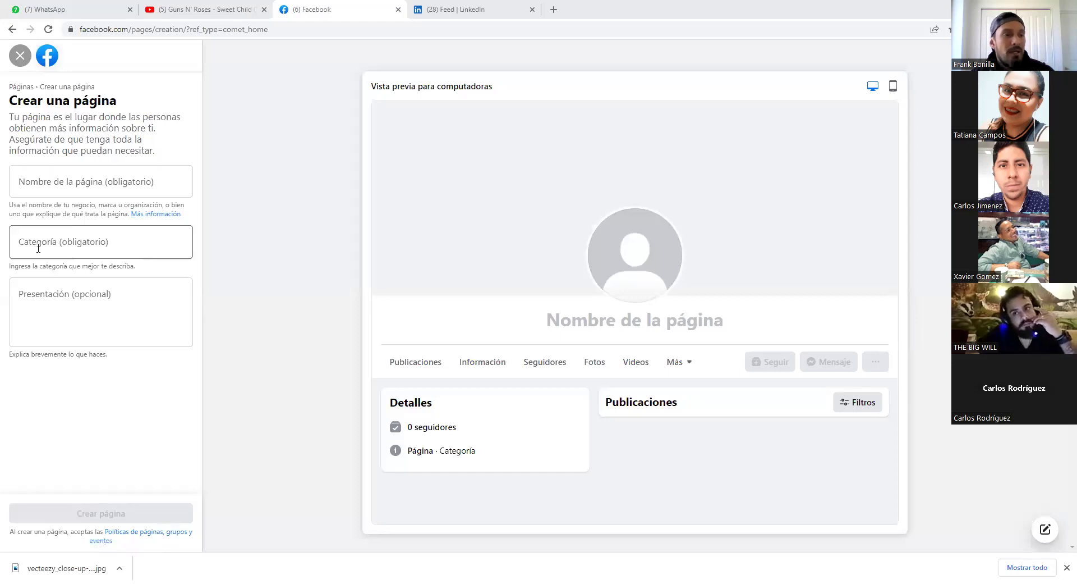
- Look up page categories matching "cre" in the page creation form, and clear the category entry
left_click(112, 239)
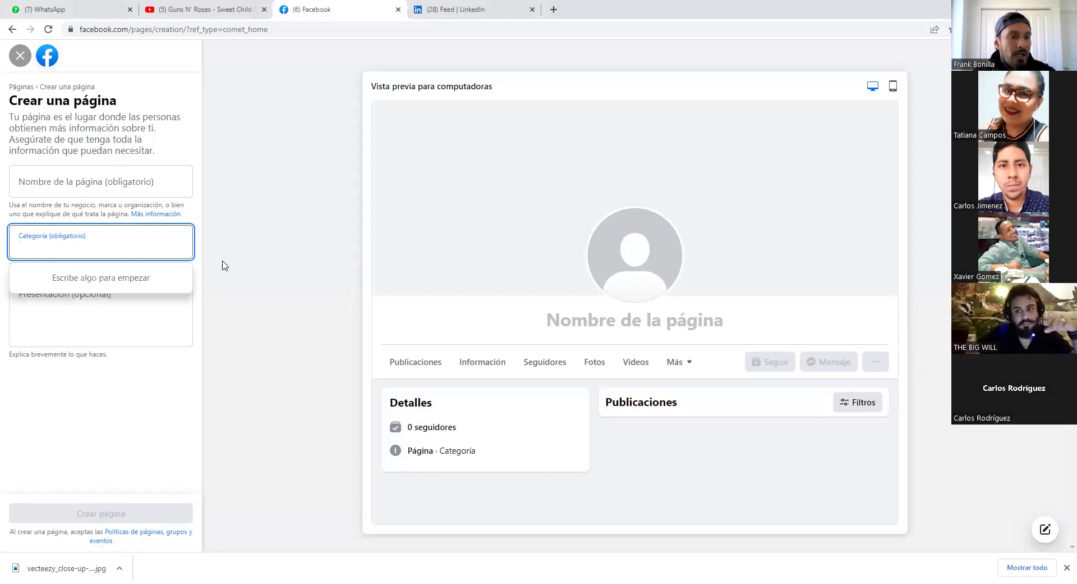
key("shift+Tab")
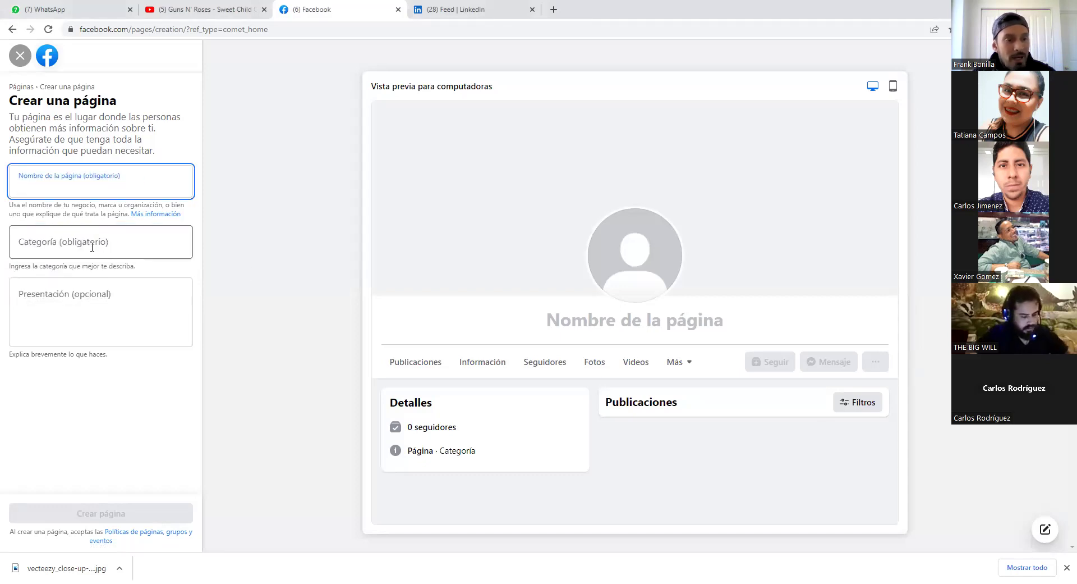
left_click(51, 247)
type("cre")
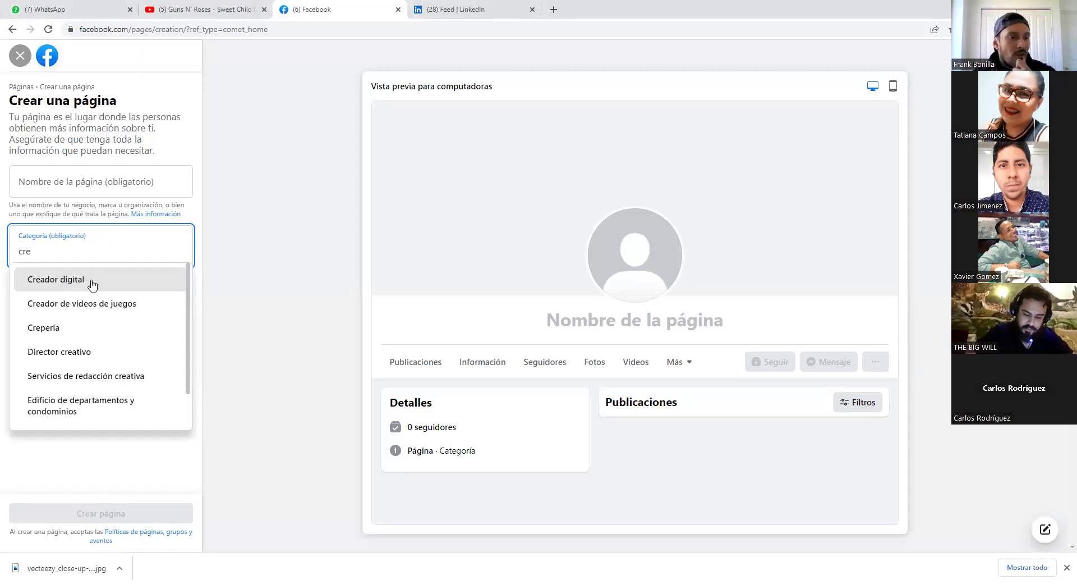
key("BackSpace")
key("BackSpace")
key("BackSpace")
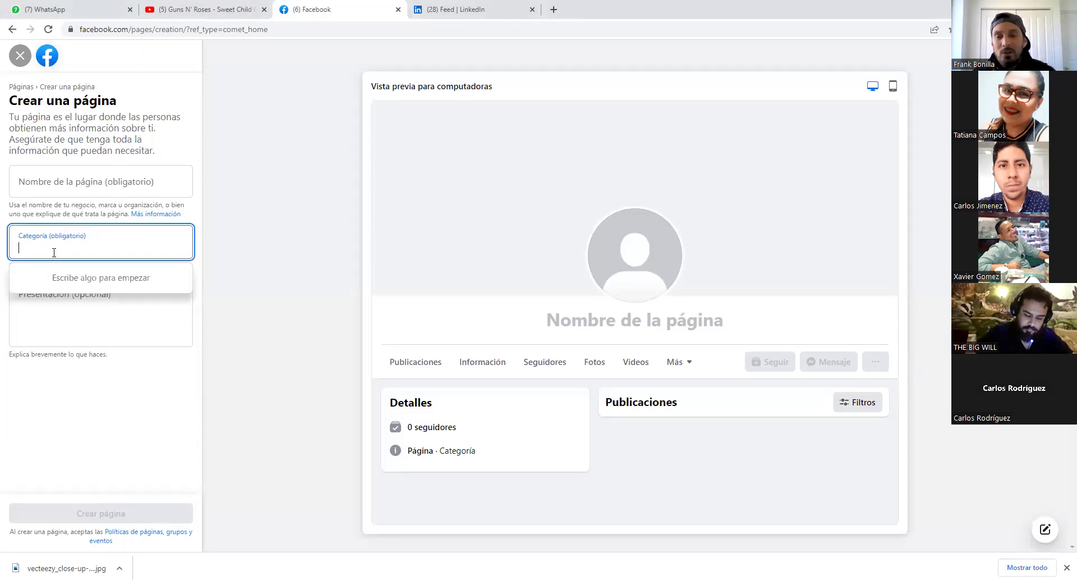
- Look up page categories matching "che" and "manu", clearing the category entry after each search
type("che")
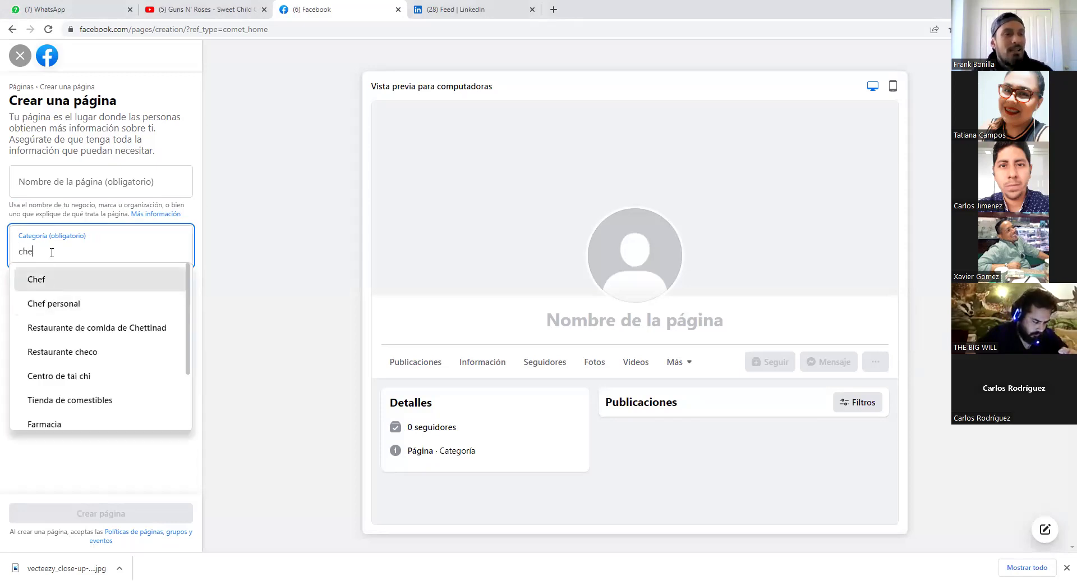
key("BackSpace")
key("BackSpace")
key("BackSpace")
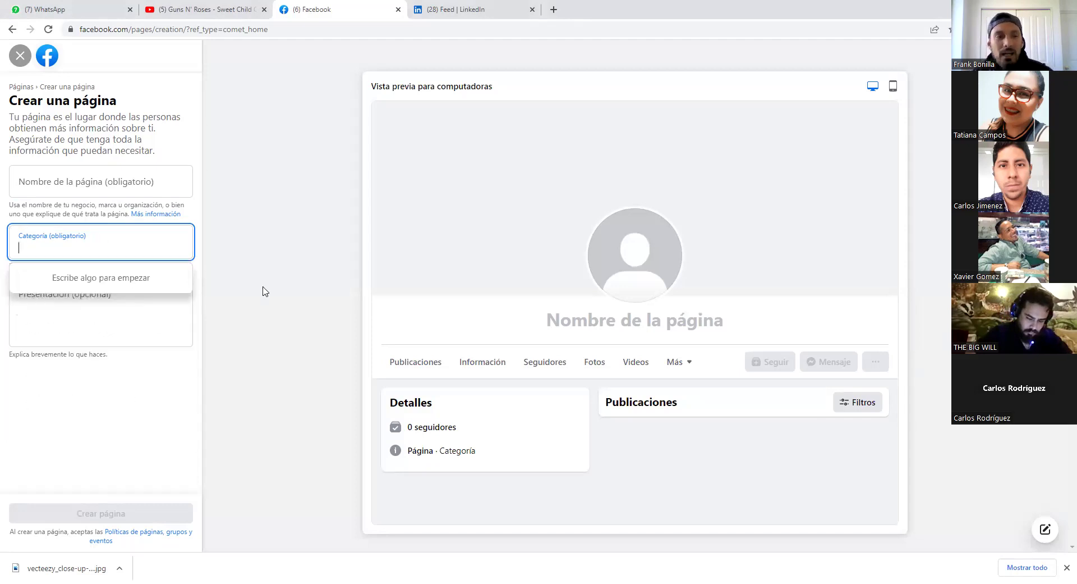
type("manu")
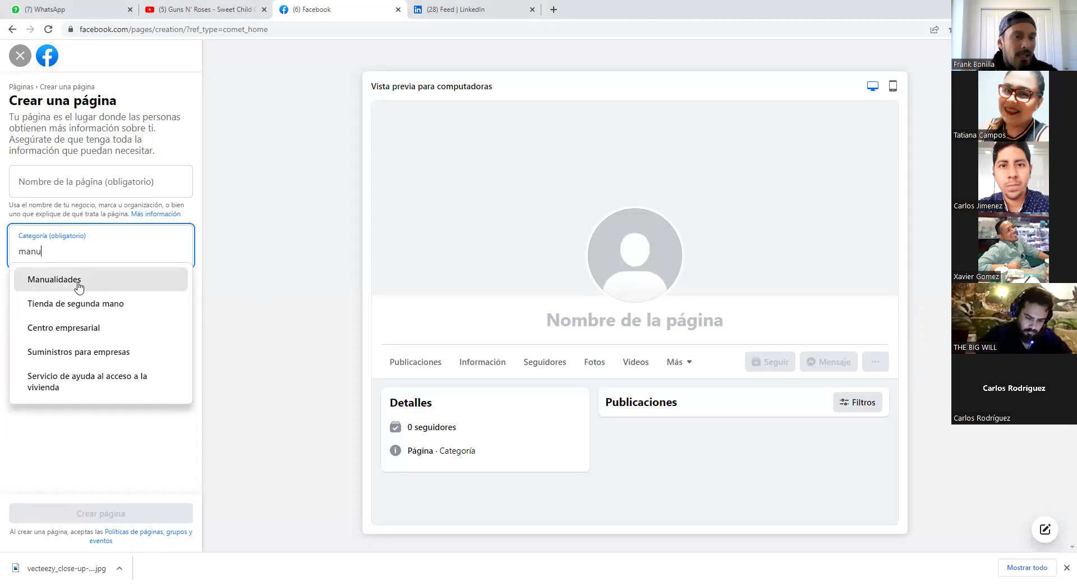
double_click(89, 251)
key("BackSpace")
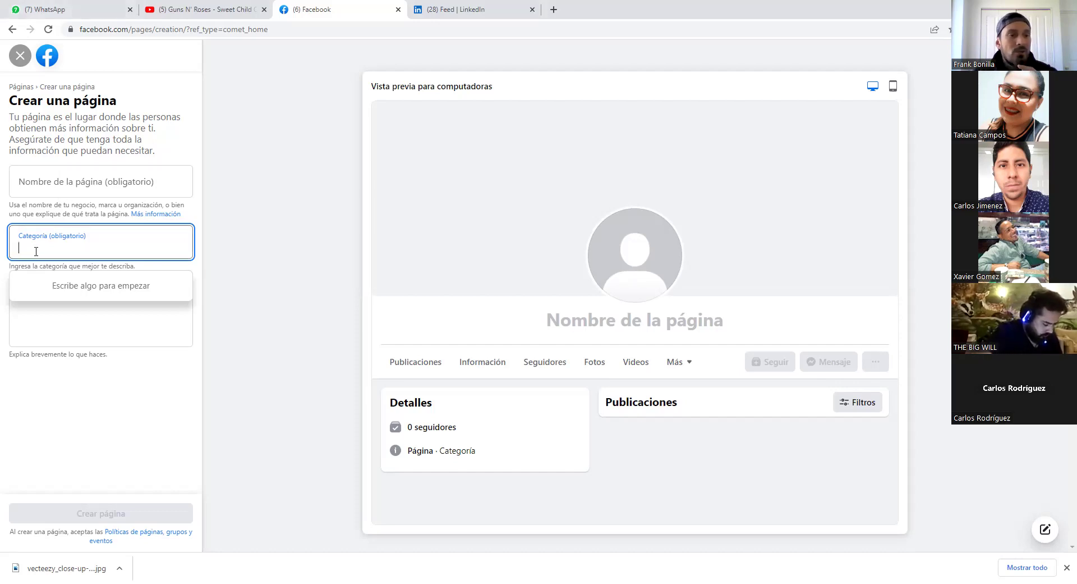
- Look up page categories matching "act", and clear the category entry
type("act")
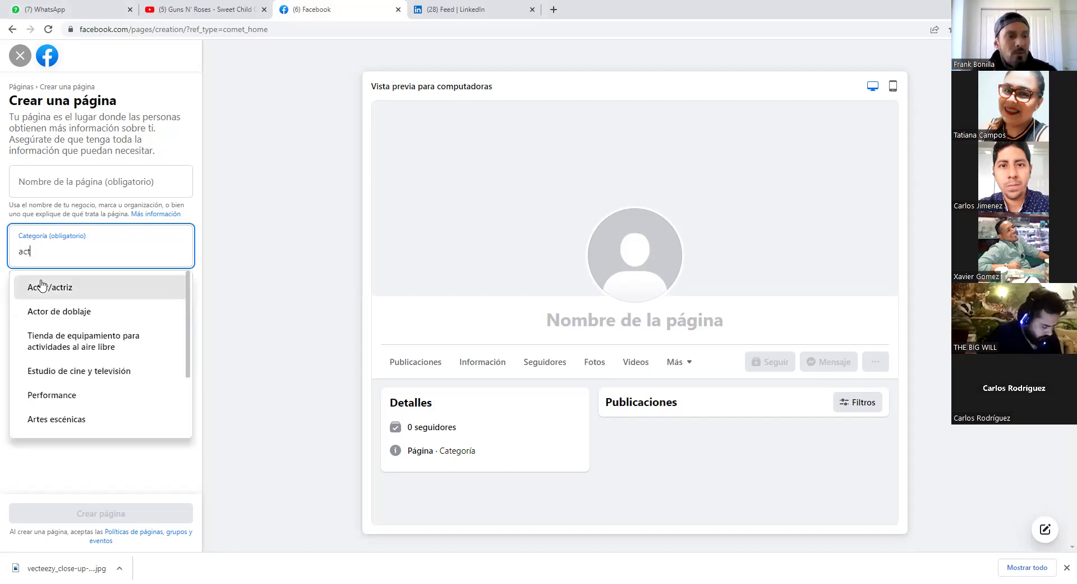
double_click(56, 250)
left_click(56, 249)
key("BackSpace")
key("BackSpace")
key("BackSpace")
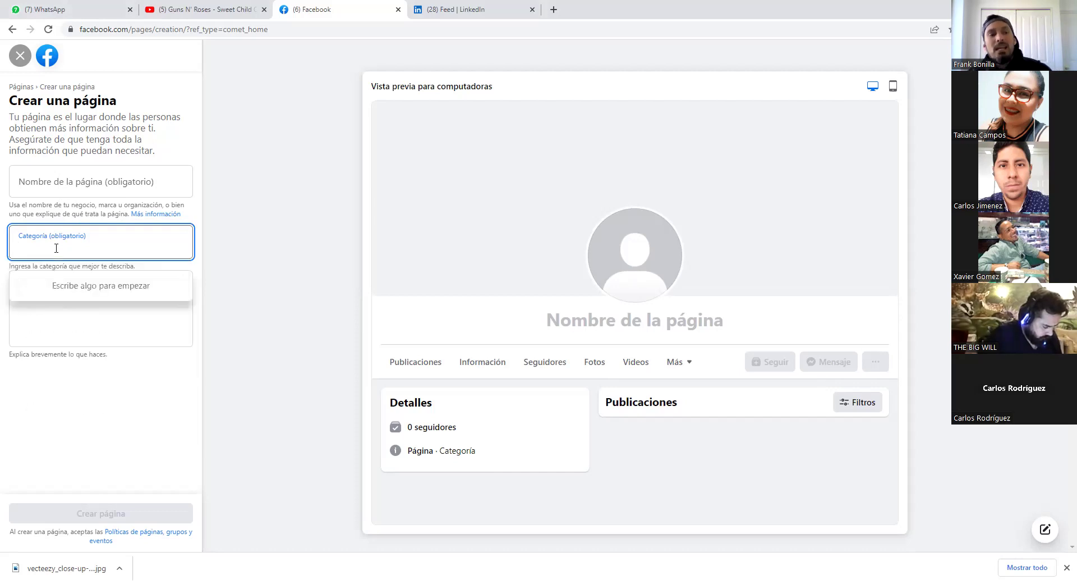
key("shift+Tab")
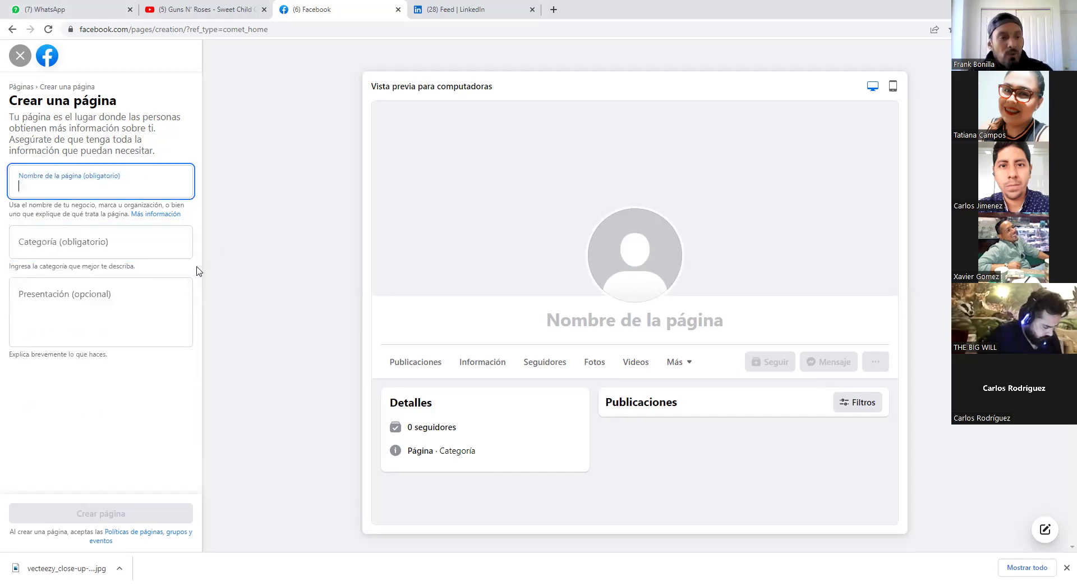
- Look up page categories matching "edu", examine the suggestions, and empty the category entry
left_click(66, 299)
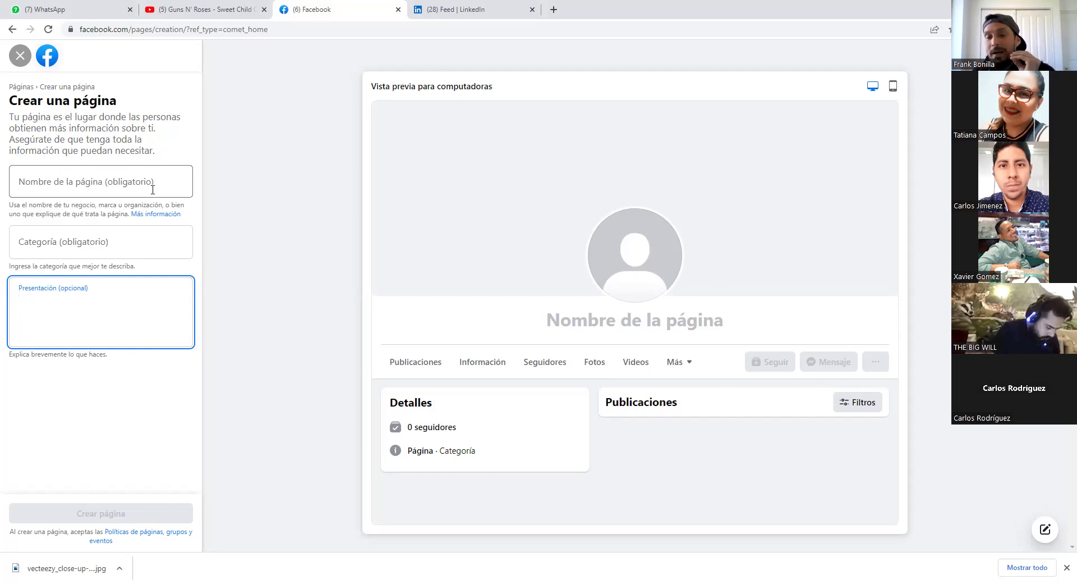
left_click(85, 187)
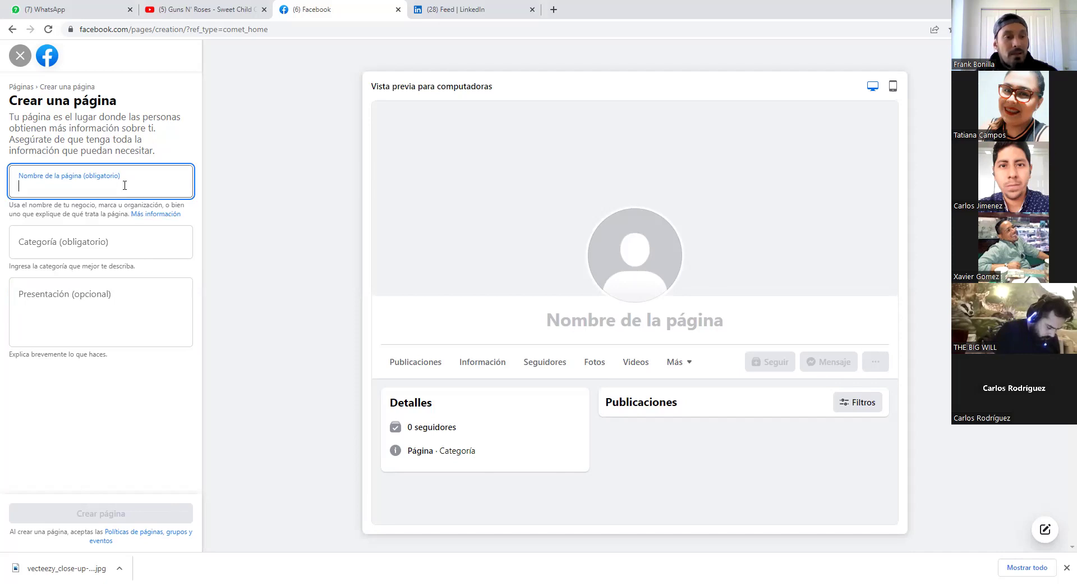
left_click(44, 242)
type("ed")
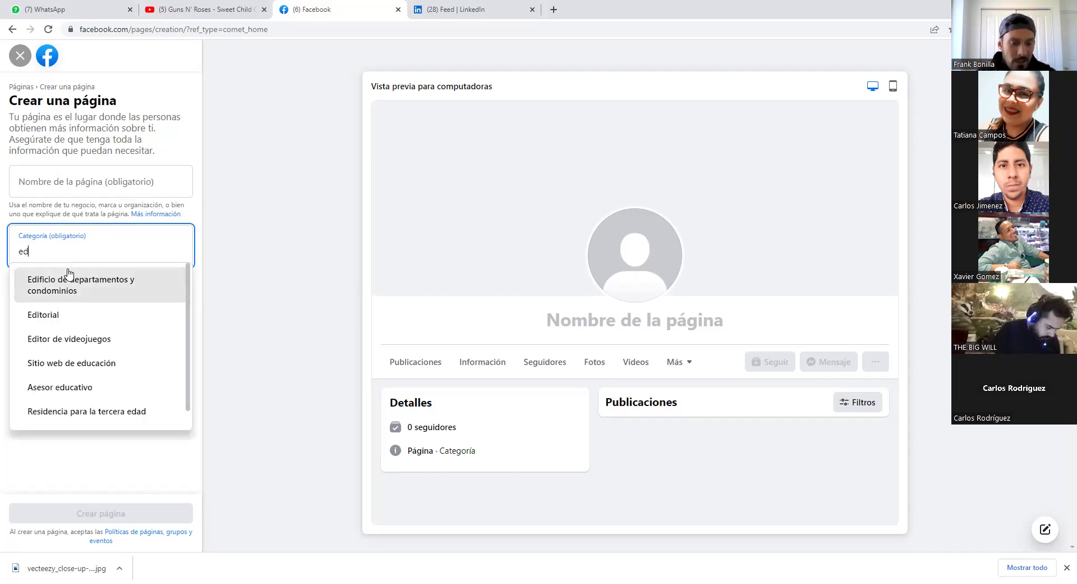
type("u")
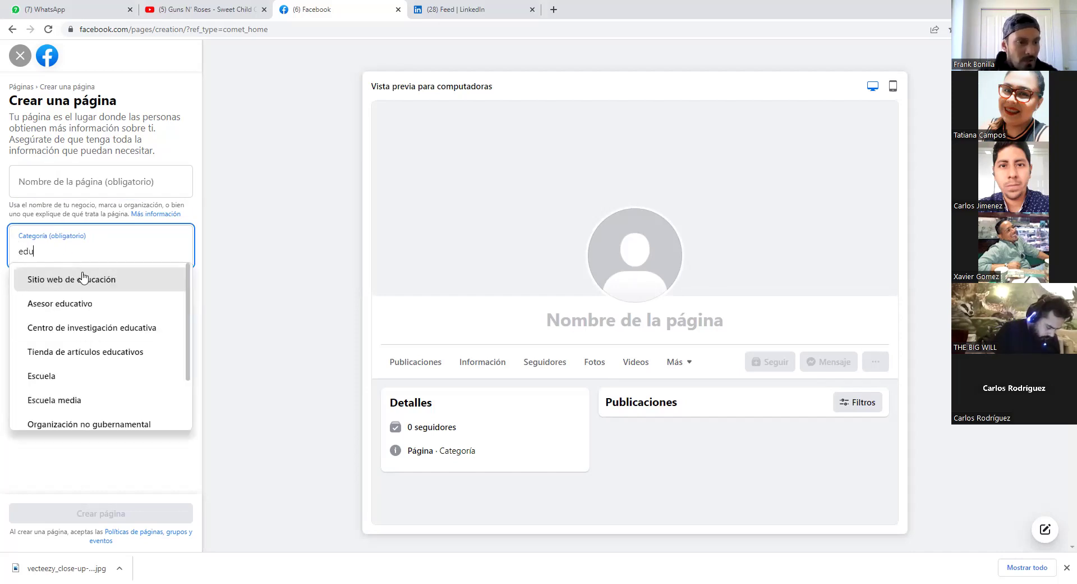
scroll(125, 374, "down", 1)
scroll(142, 398, "up", 1)
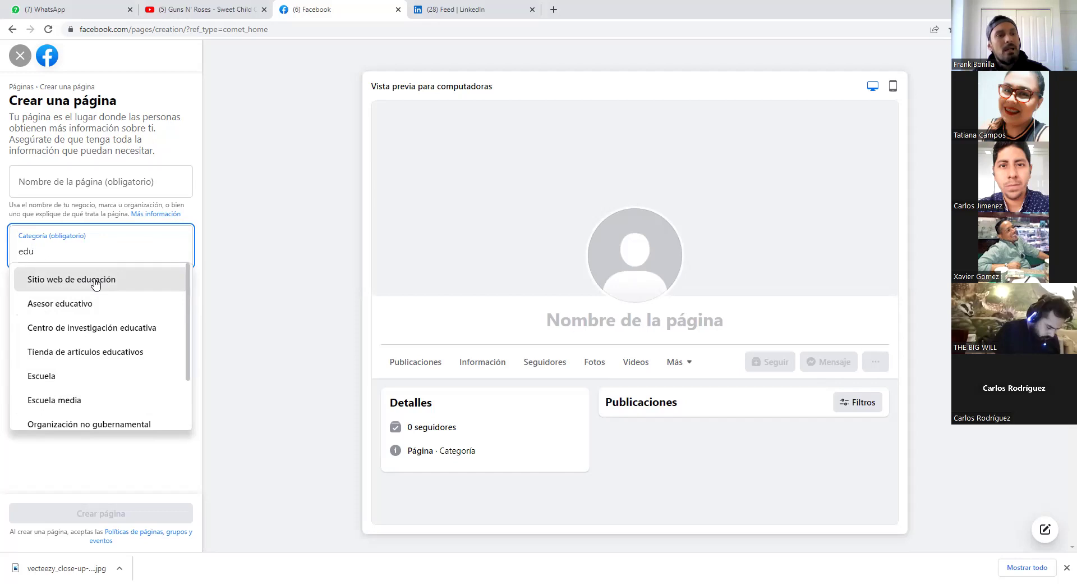
double_click(79, 253)
key("BackSpace")
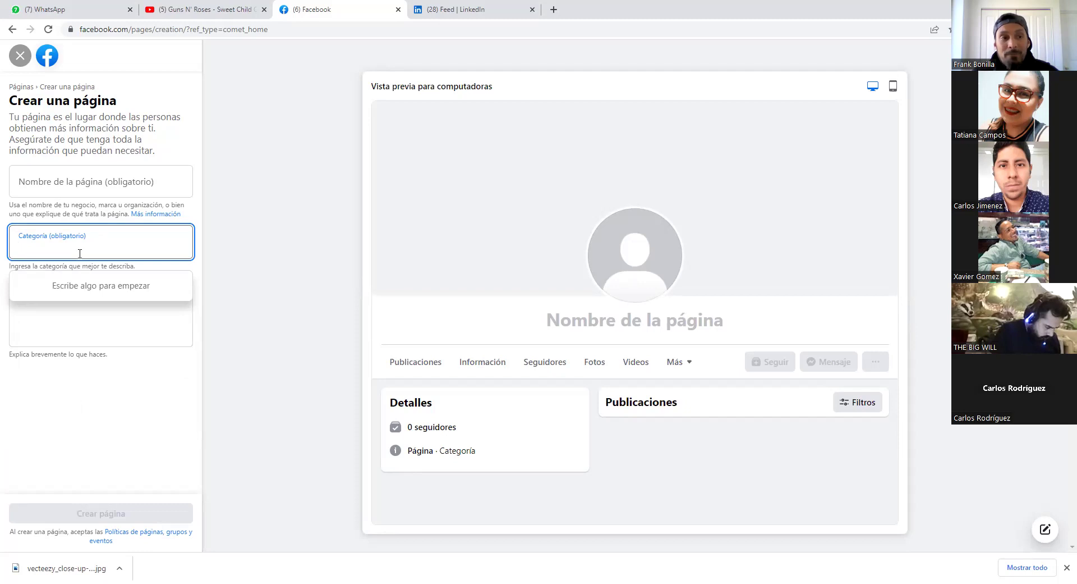
left_click(104, 183)
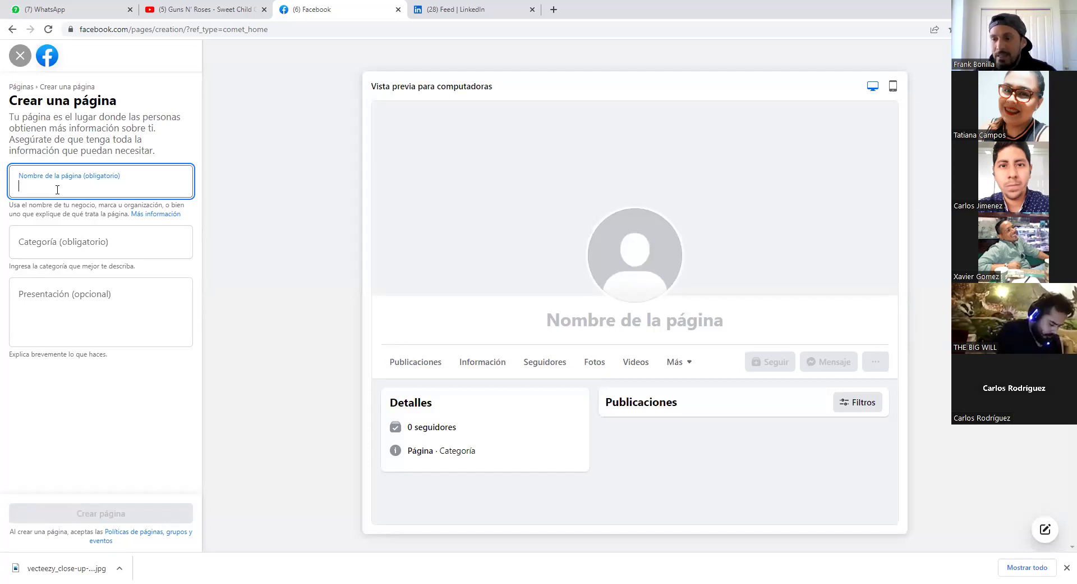
left_click(66, 243)
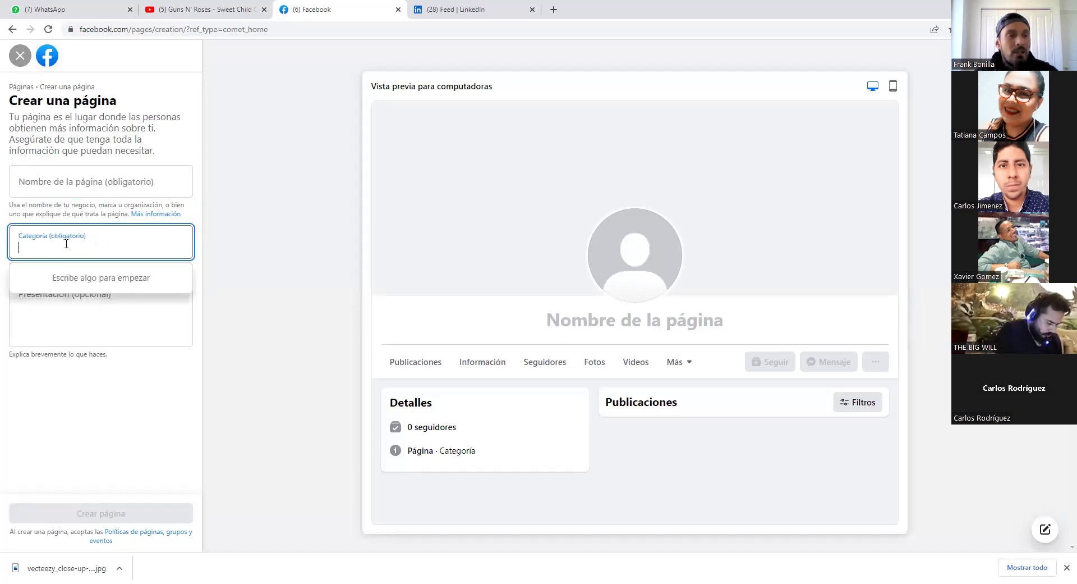
left_click(95, 320)
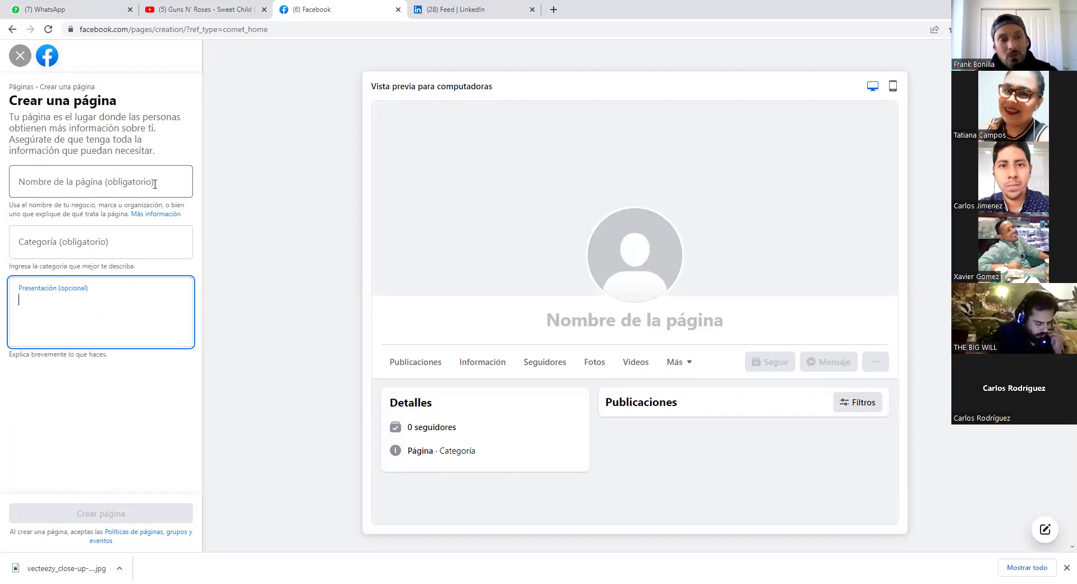
- Look up page categories matching "tien", examine the store suggestions, and clear the category entry
left_click(59, 250)
type("tien")
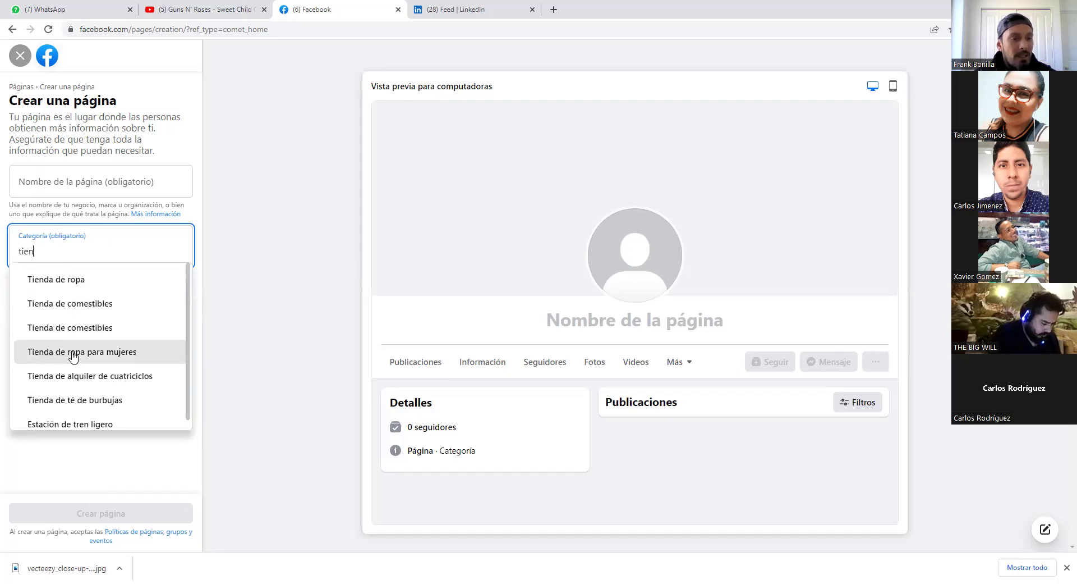
scroll(109, 370, "down", 1)
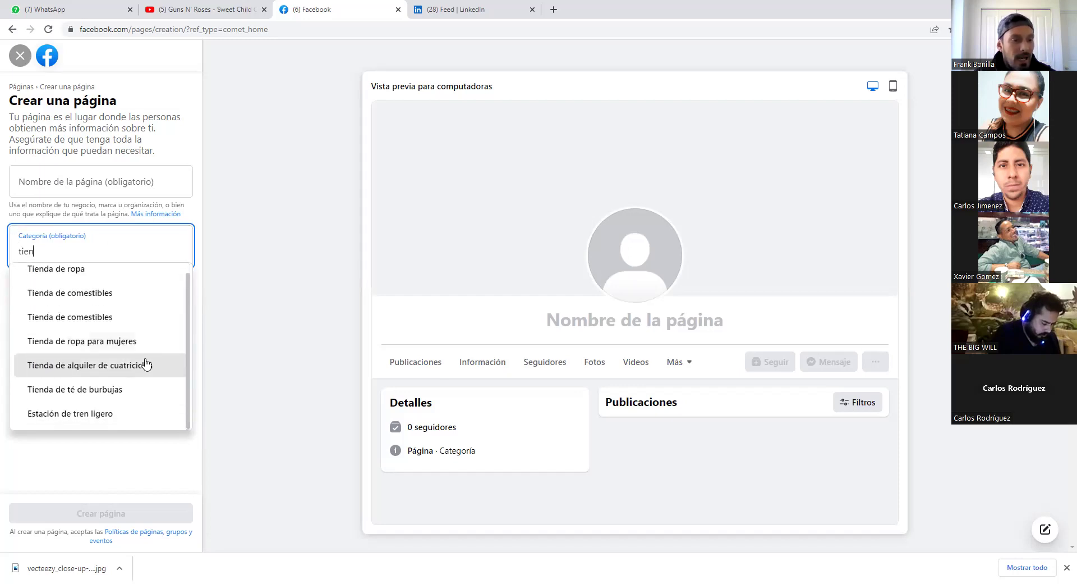
double_click(72, 249)
key("BackSpace")
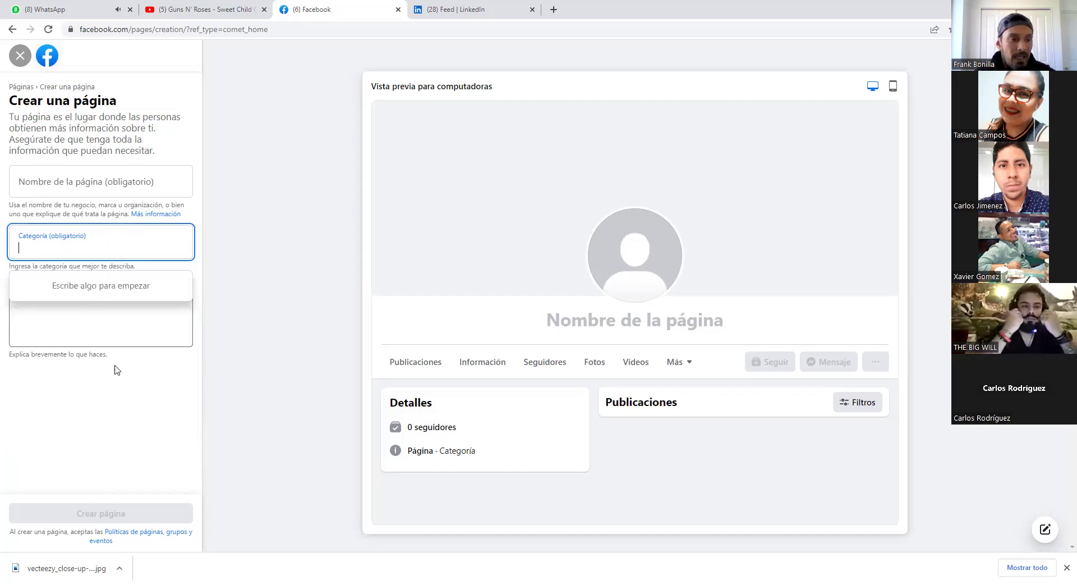
left_click(84, 311)
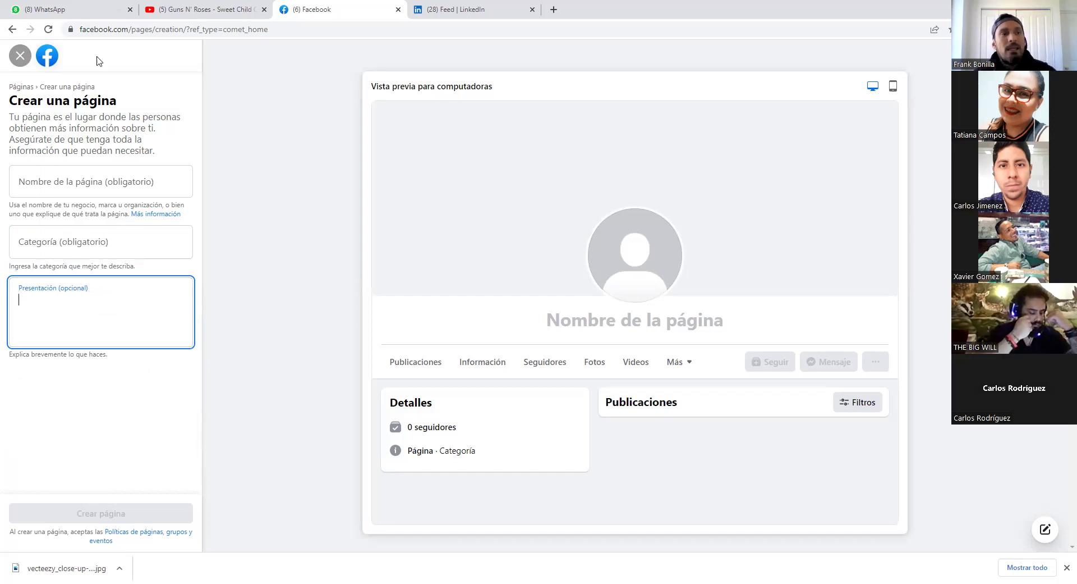
- Leave page creation without creating a page, and switch to the United Business Academy page profile
left_click(20, 57)
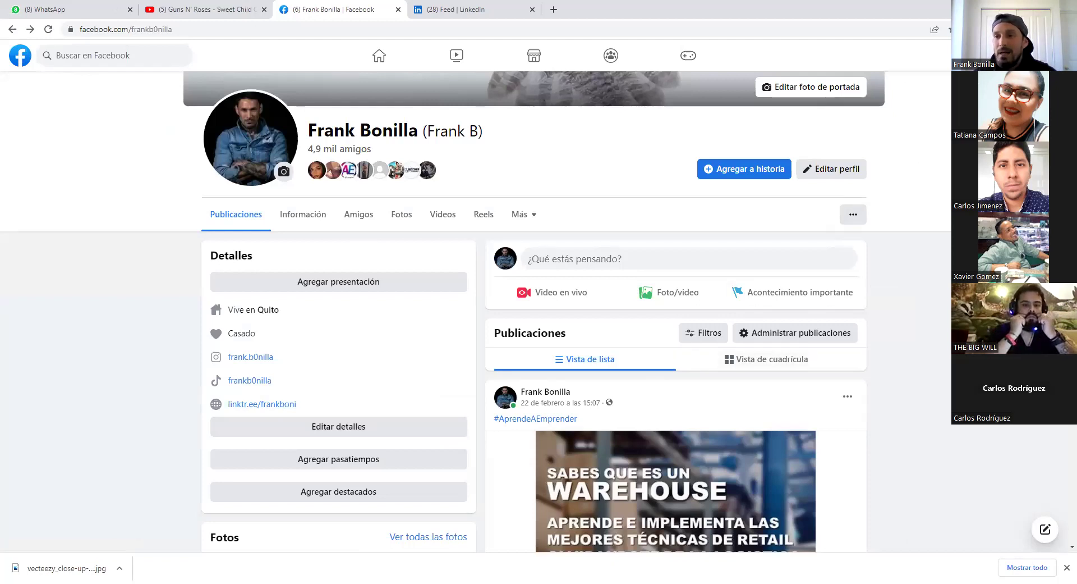
left_click(1053, 55)
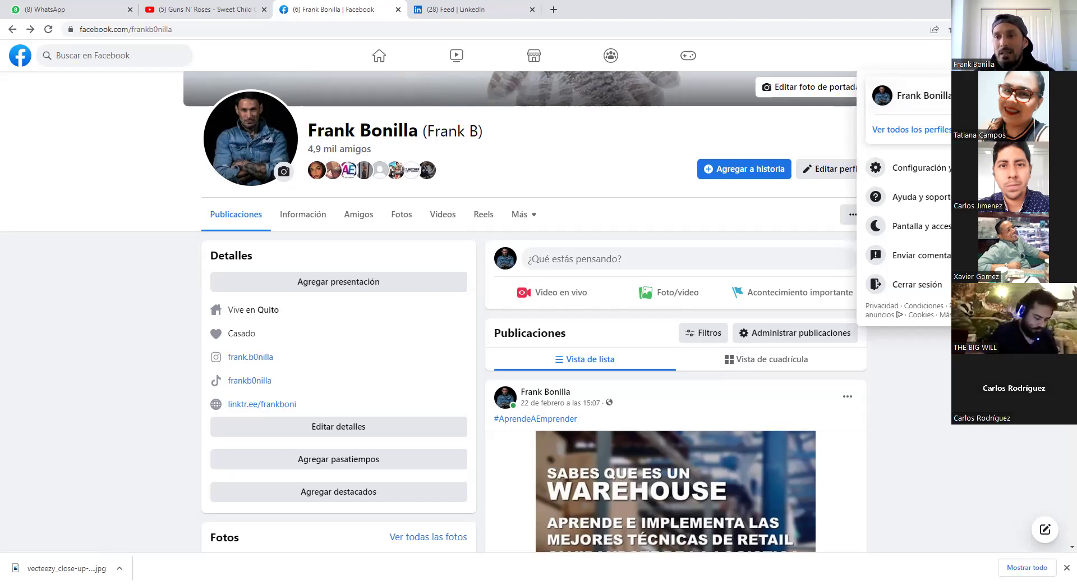
left_click(926, 95)
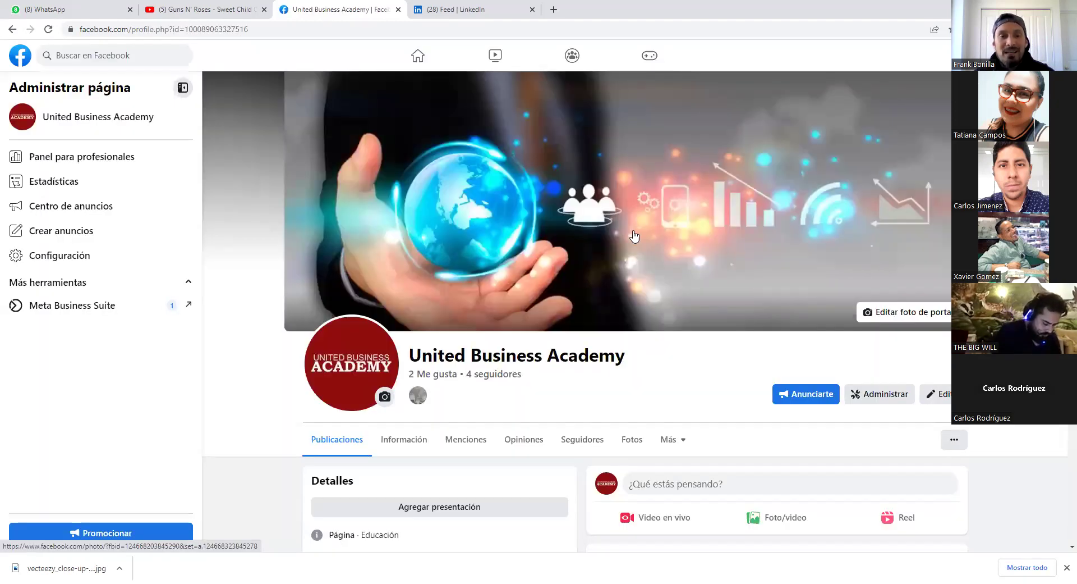
- Look through the United Business Academy page's details, photos and posts
scroll(634, 236, "down", 4)
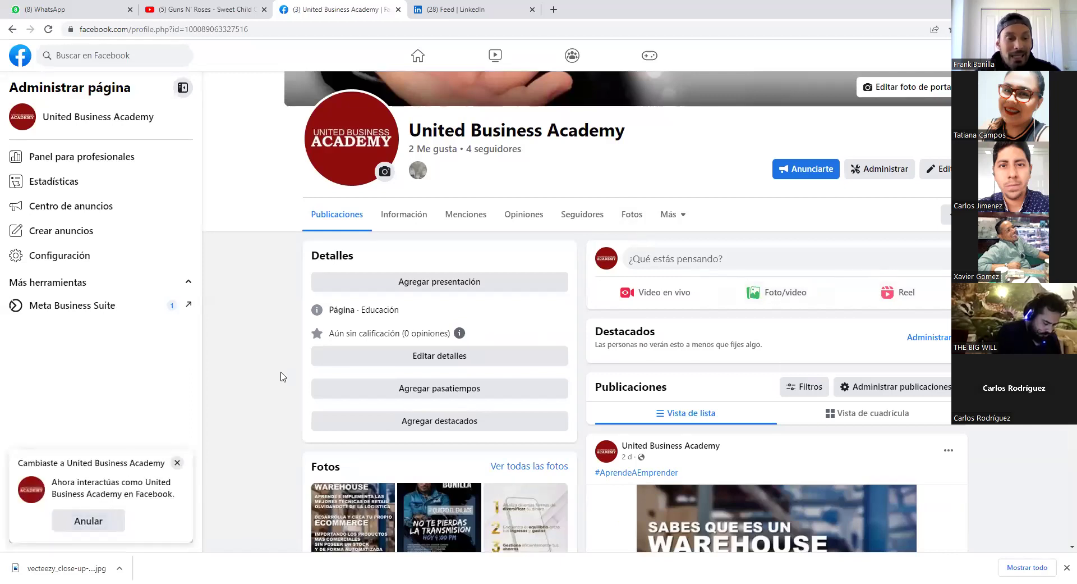
scroll(284, 371, "down", 2)
scroll(284, 362, "up", 3)
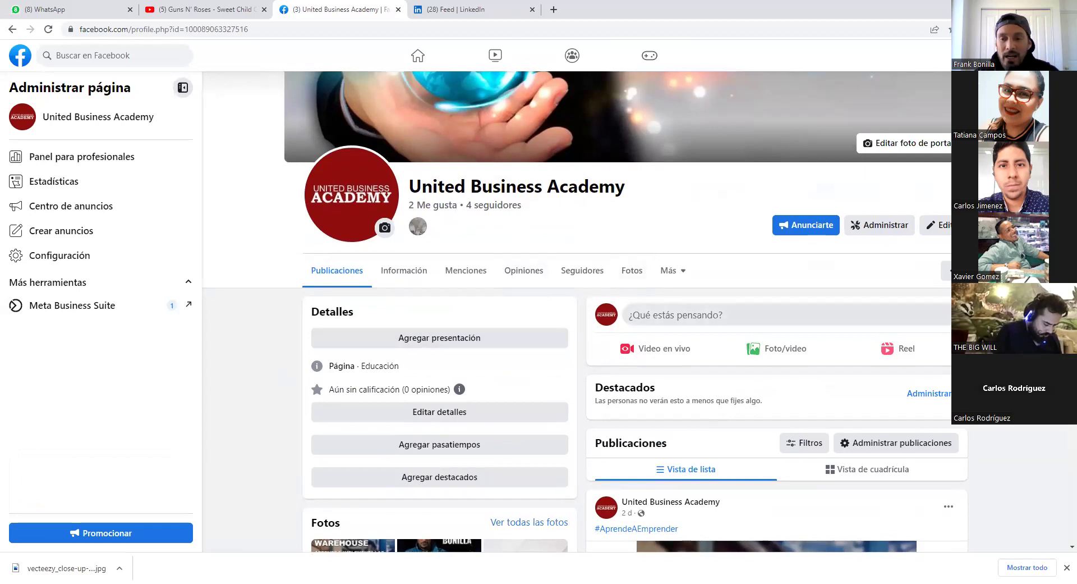
scroll(674, 315, "down", 2)
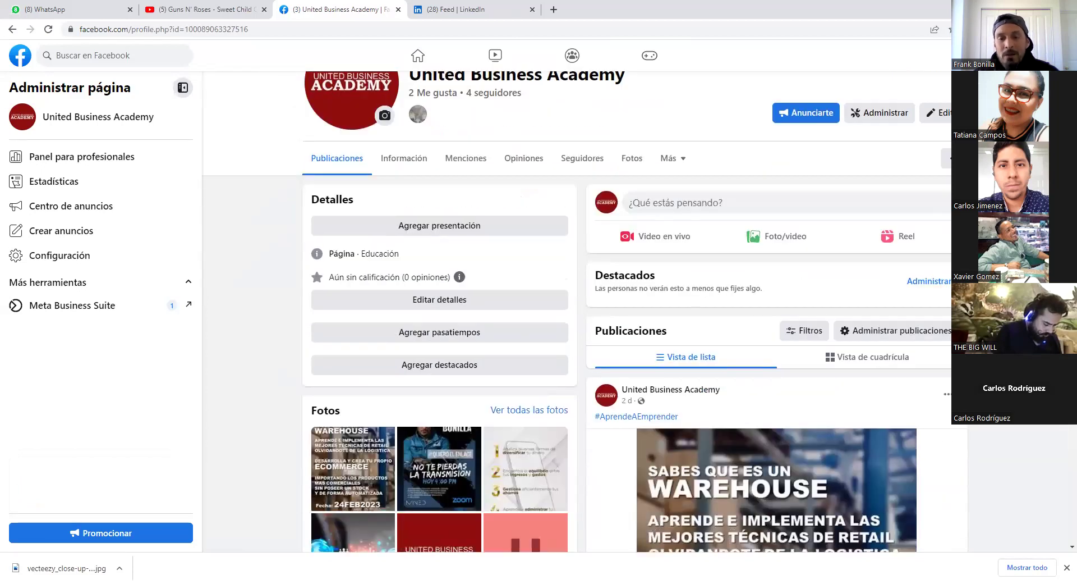
scroll(673, 314, "down", 10)
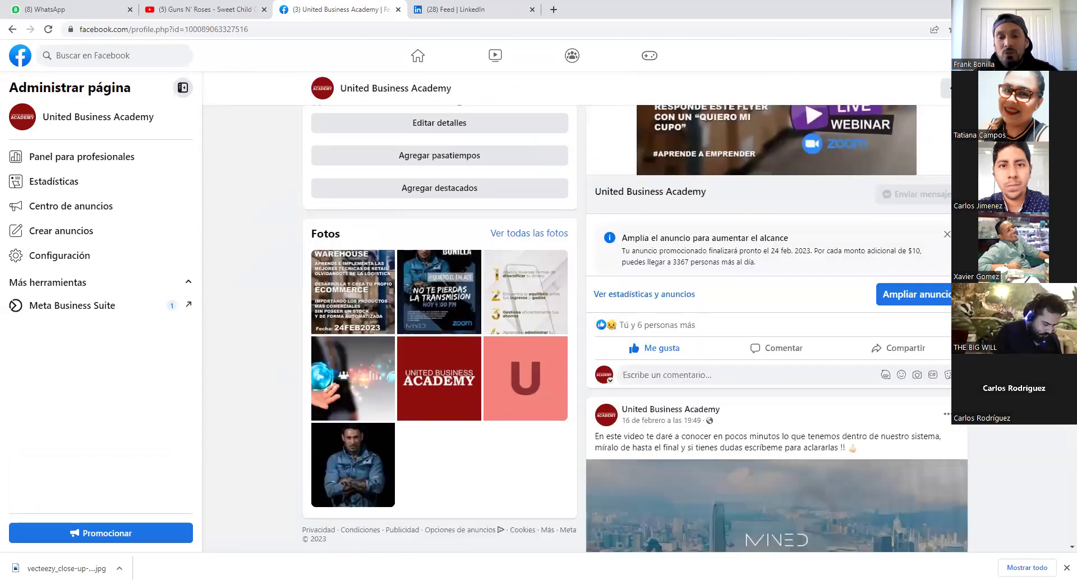
scroll(586, 325, "up", 8)
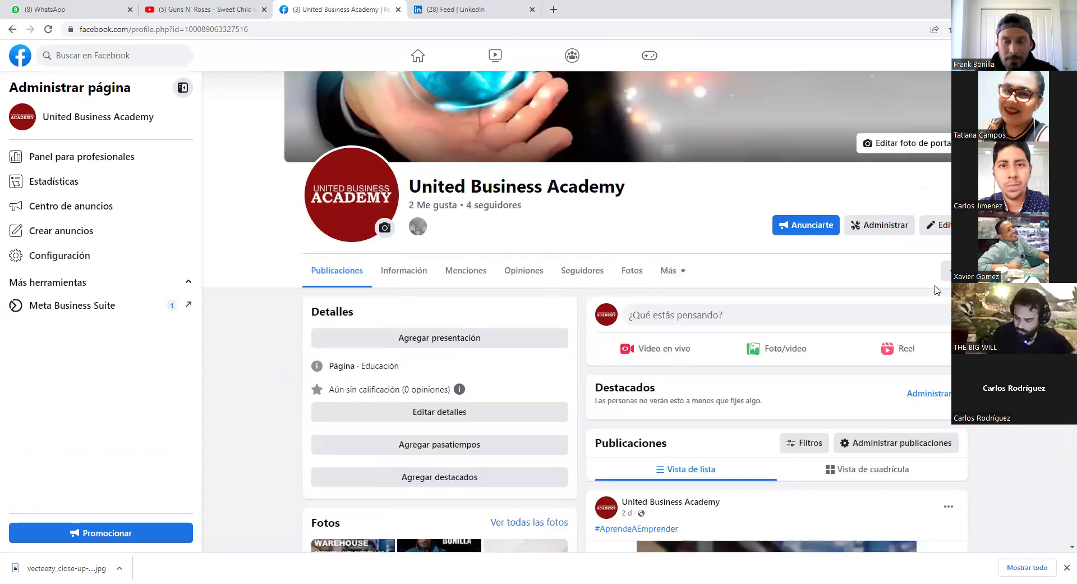
- Examine the page's posts back to the 31 January trading videos, and return to the 14 February seminar video post
scroll(934, 288, "down", 4)
scroll(778, 328, "down", 10)
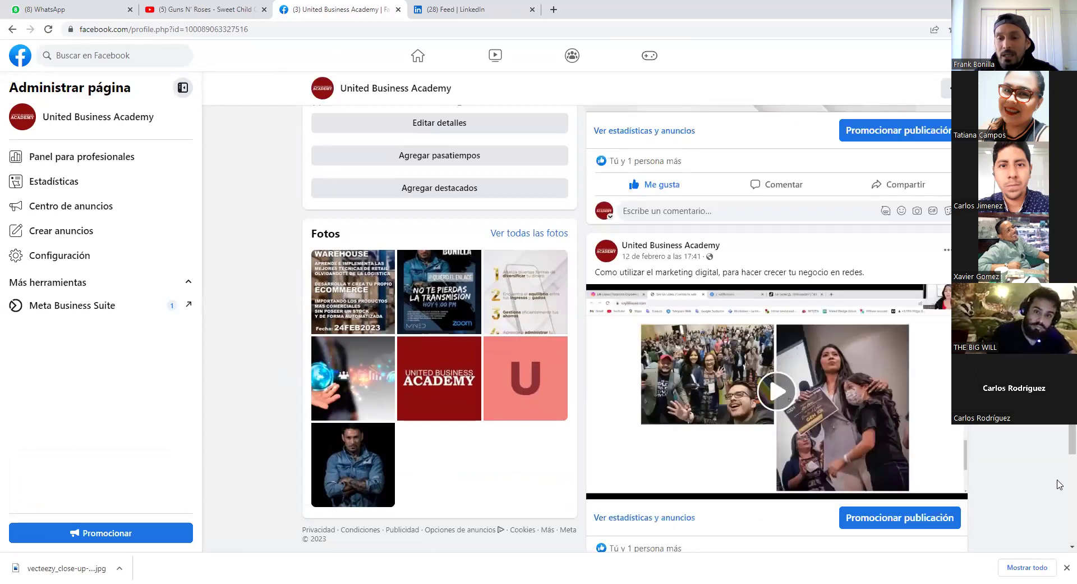
scroll(1062, 466, "down", 10)
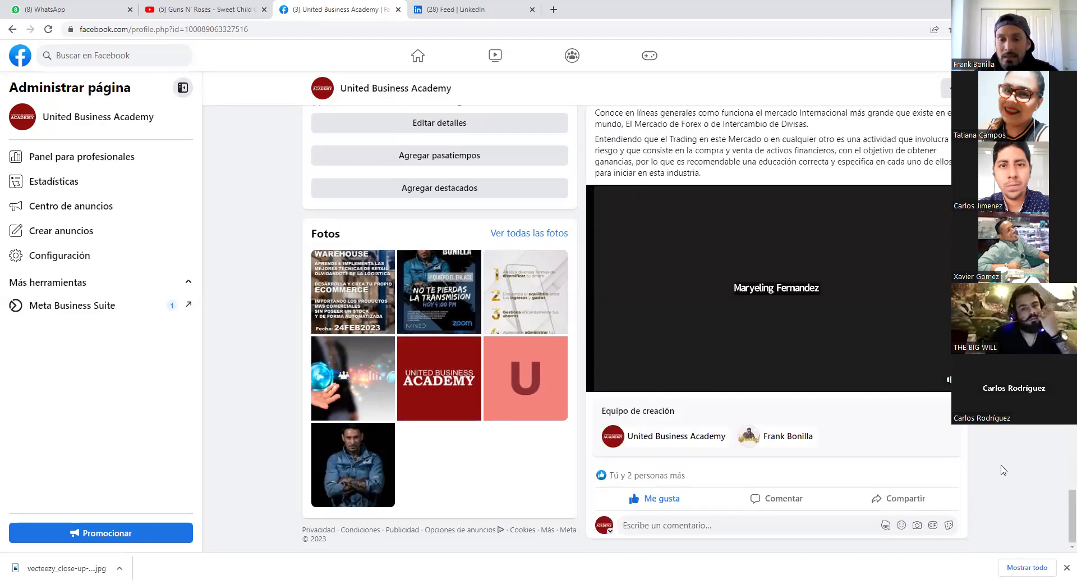
scroll(991, 459, "up", 5)
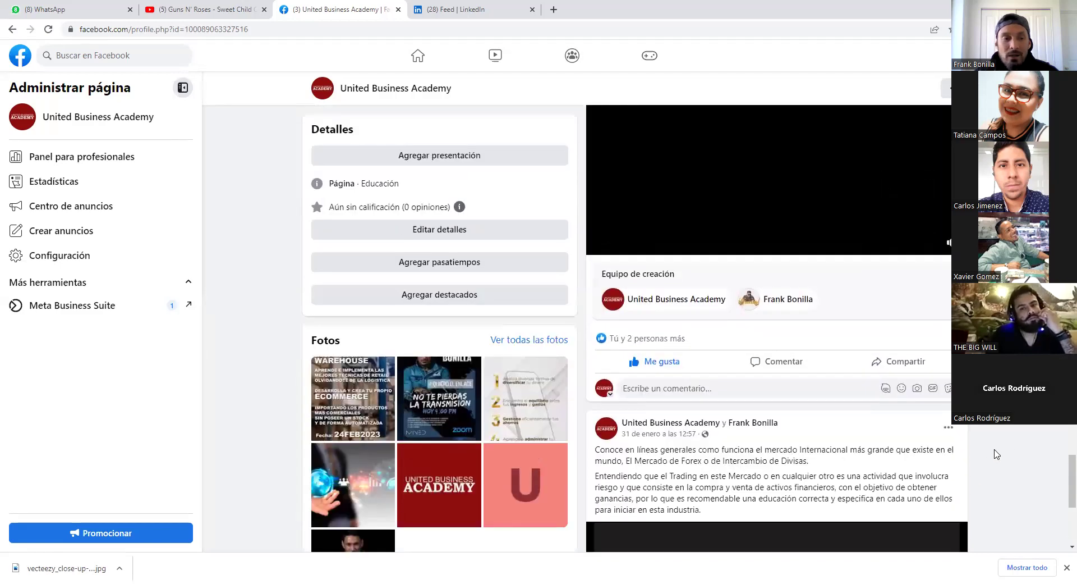
scroll(996, 454, "up", 5)
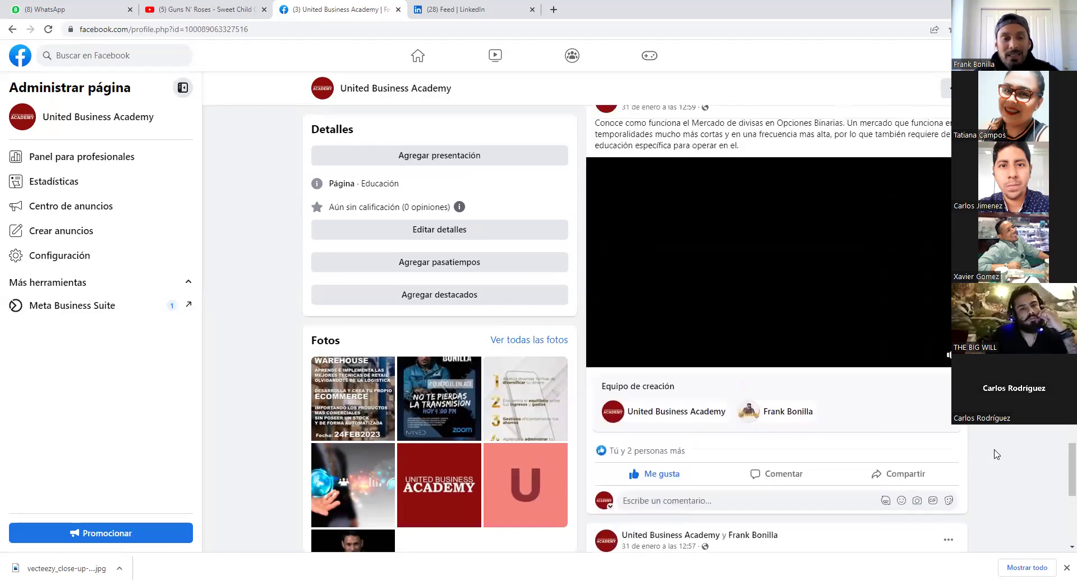
scroll(997, 454, "up", 4)
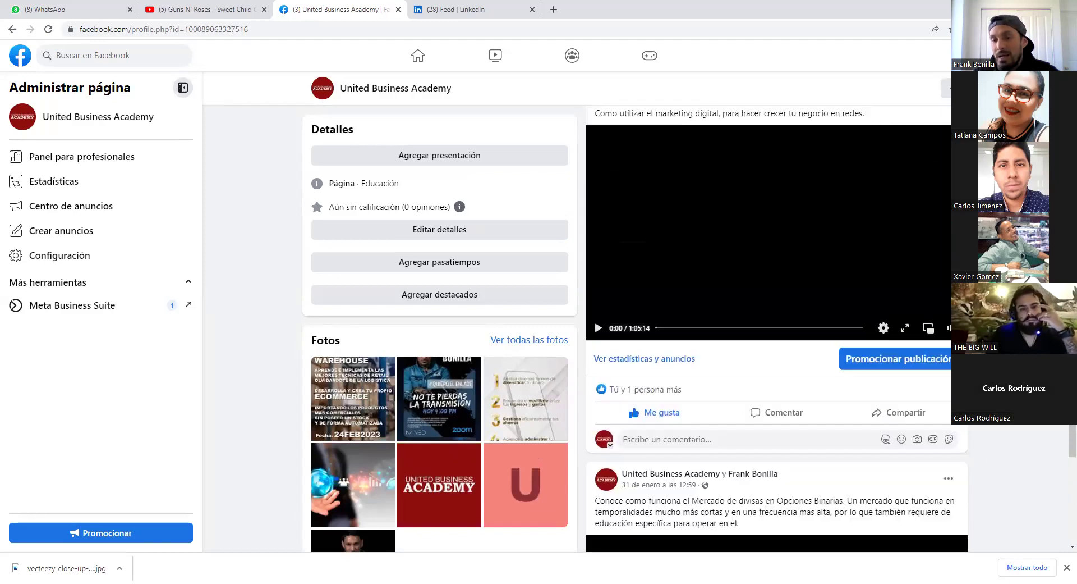
scroll(792, 352, "up", 8)
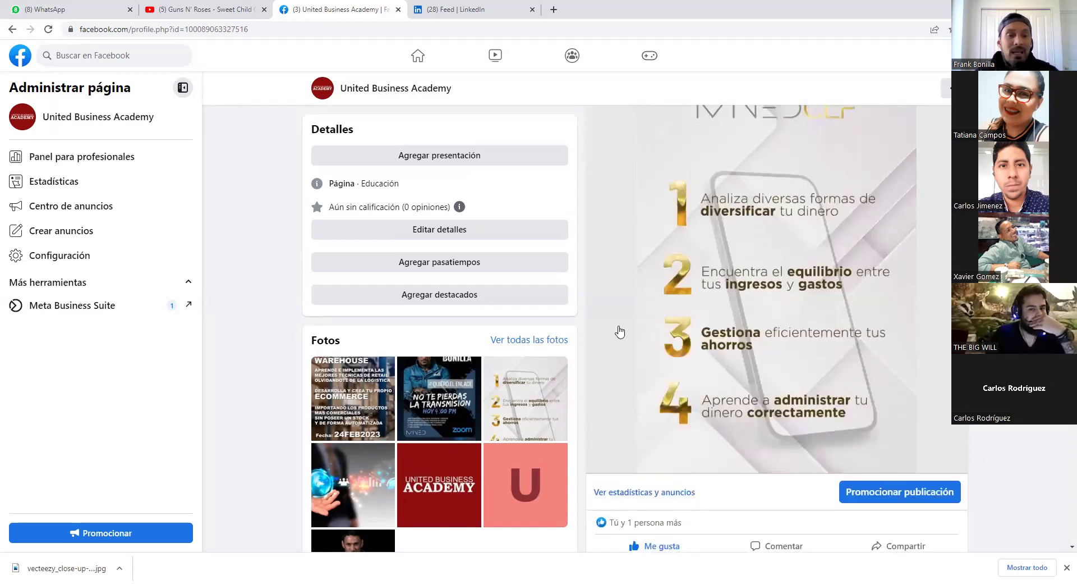
scroll(1019, 431, "up", 1)
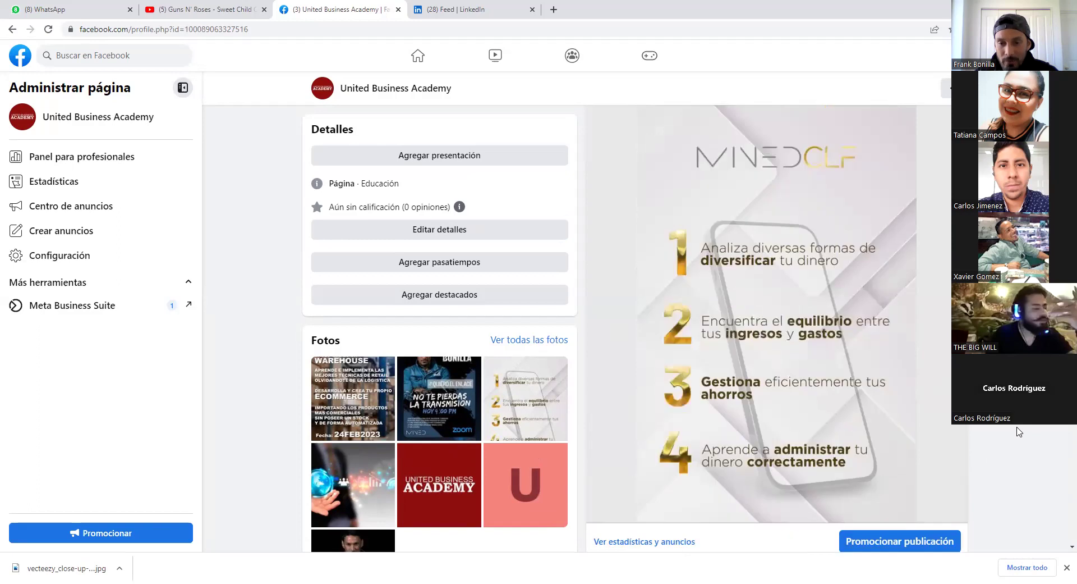
scroll(1020, 431, "up", 9)
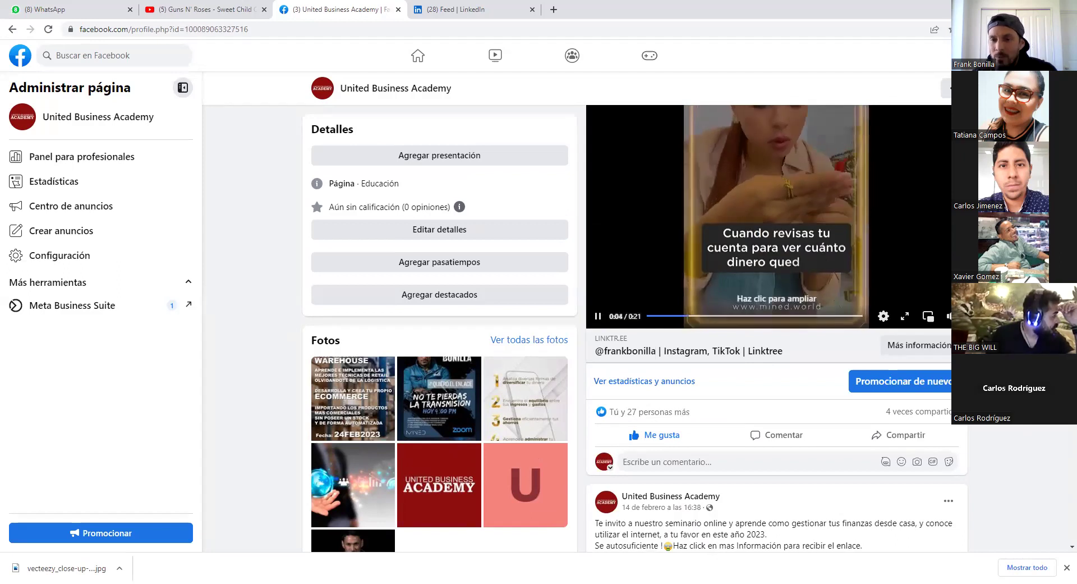
scroll(821, 310, "up", 2)
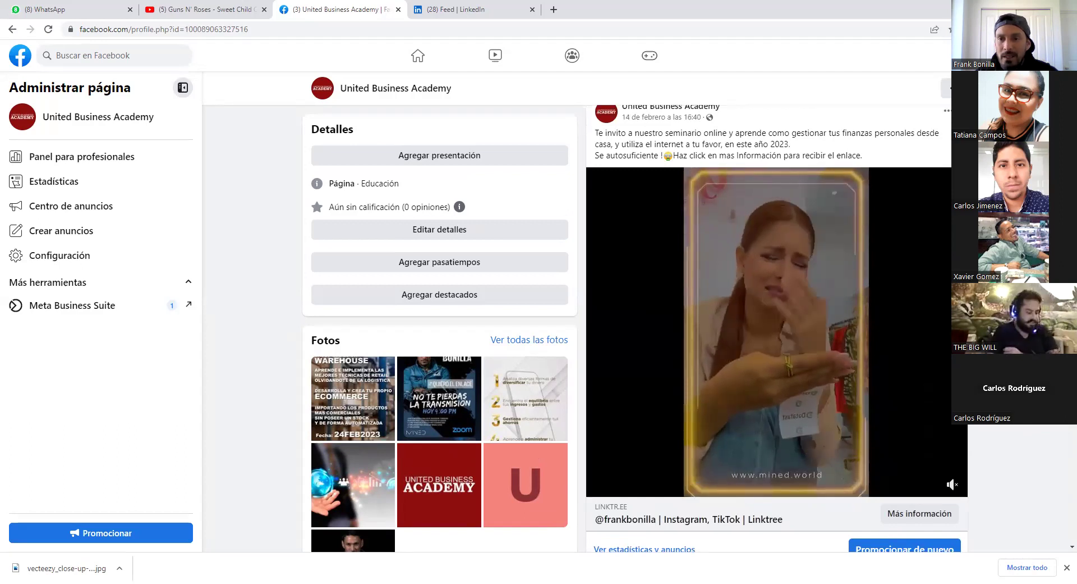
- Review the post statistics of the promoted 14 February seminar video, and close them
scroll(777, 303, "down", 2)
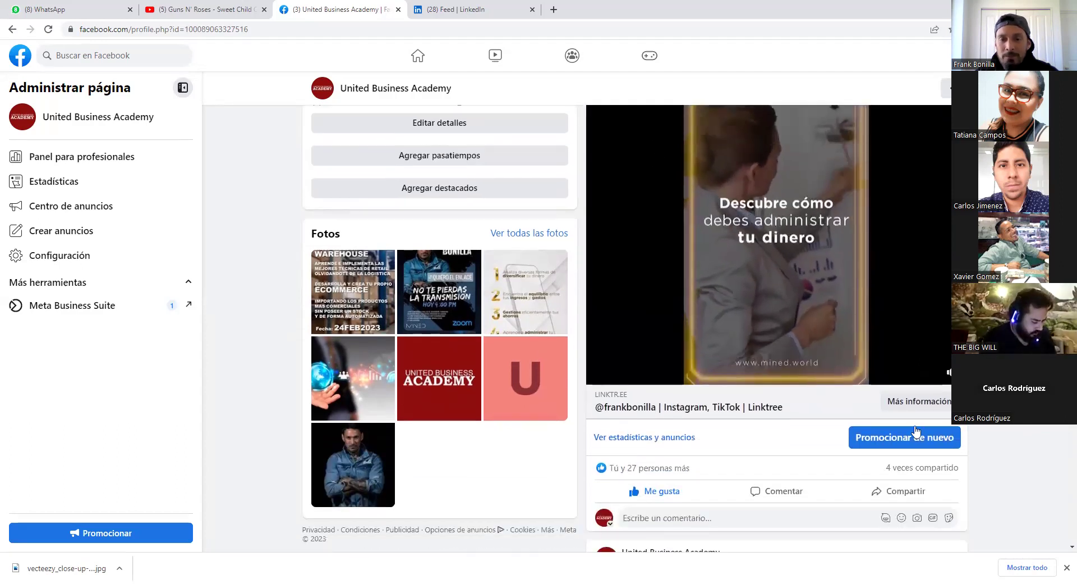
left_click(602, 441)
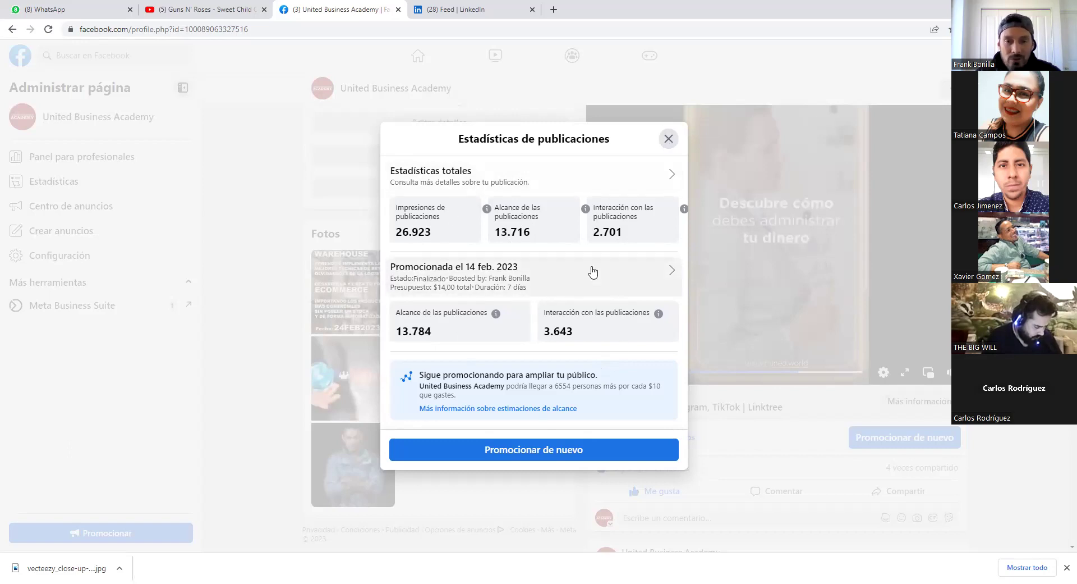
left_click(668, 139)
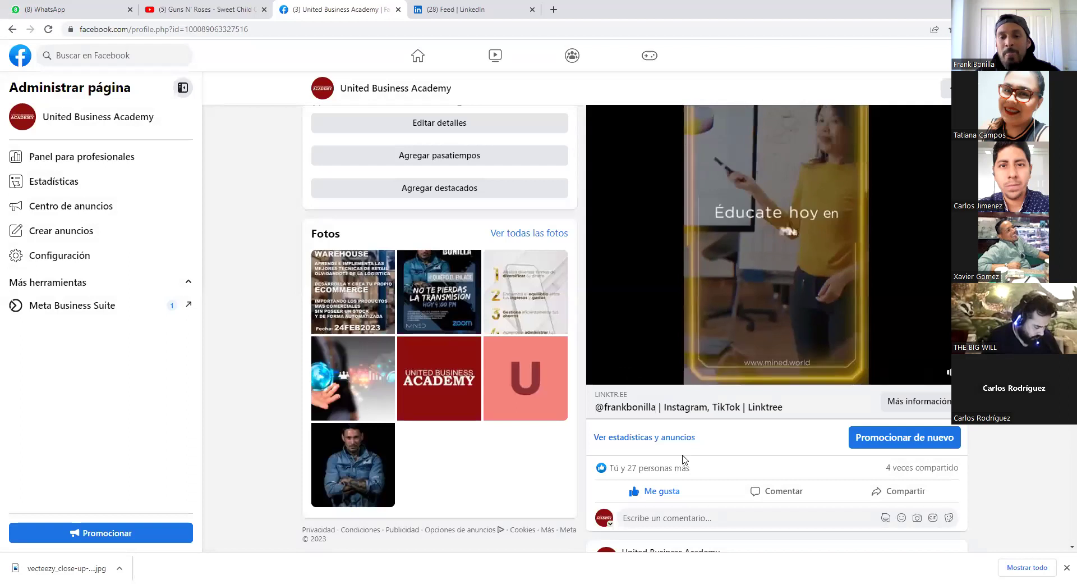
- Open the list of people who liked the seminar video post, invite them to the page one by one, and close the list
mouse_move(671, 474)
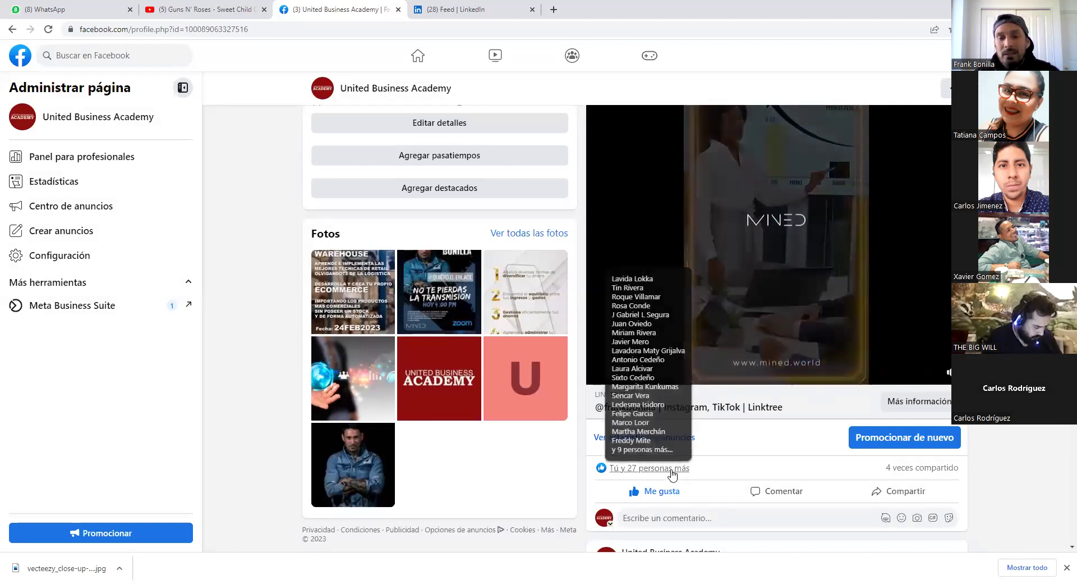
left_click(673, 471)
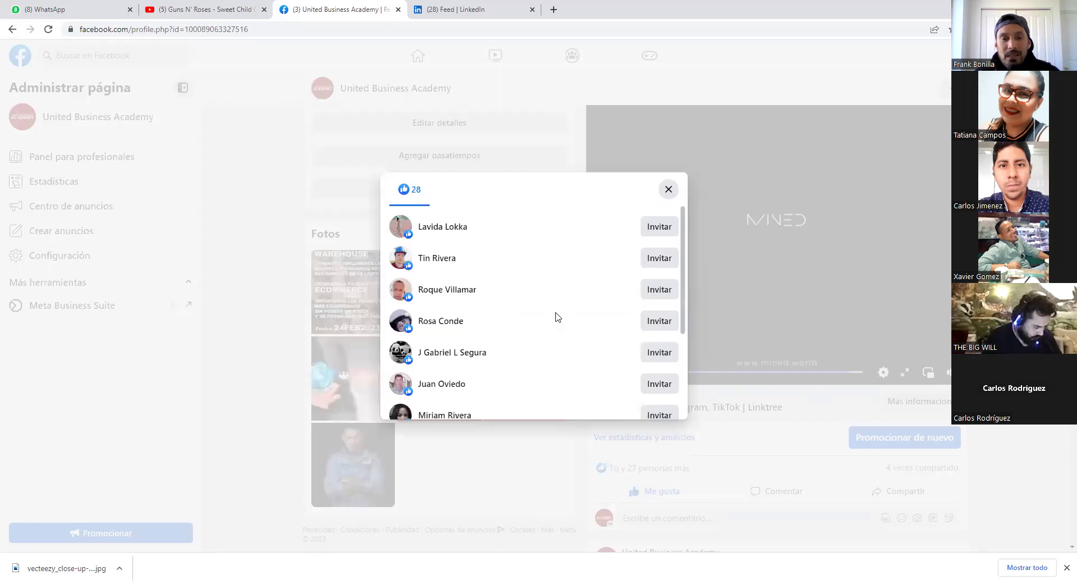
scroll(556, 315, "down", 3)
scroll(558, 319, "up", 3)
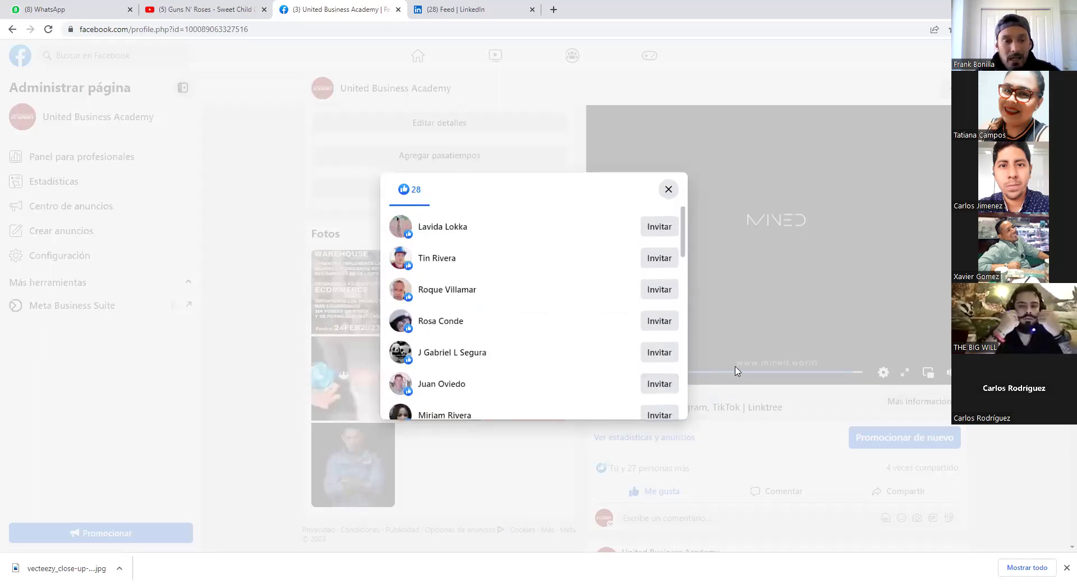
left_click(662, 227)
left_click(659, 258)
left_click(659, 290)
left_click(659, 320)
scroll(660, 317, "down", 2)
left_click(652, 243)
left_click(658, 273)
left_click(658, 303)
left_click(659, 335)
scroll(644, 337, "down", 5)
scroll(647, 345, "up", 10)
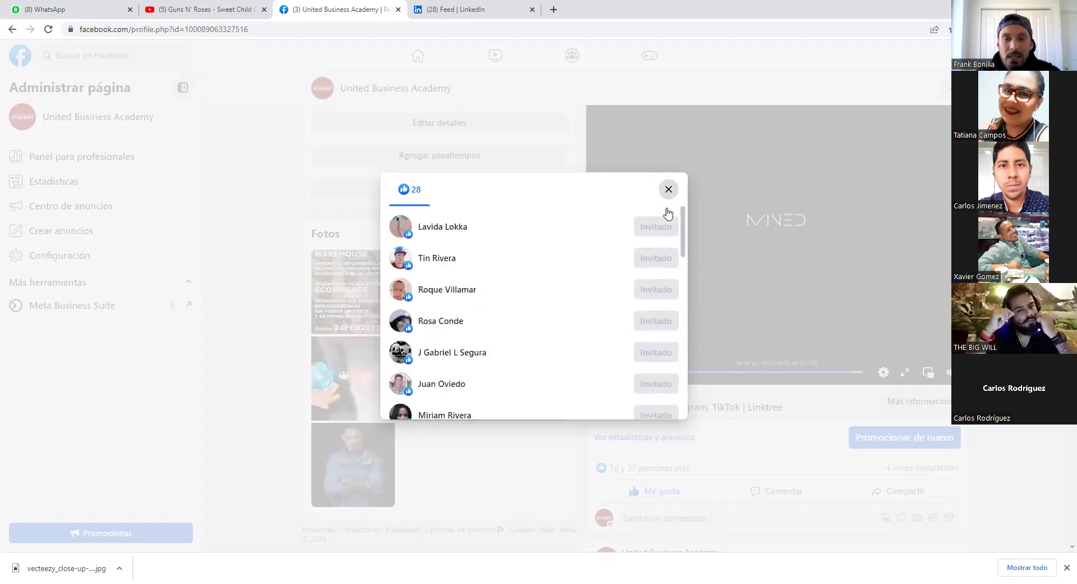
left_click(668, 189)
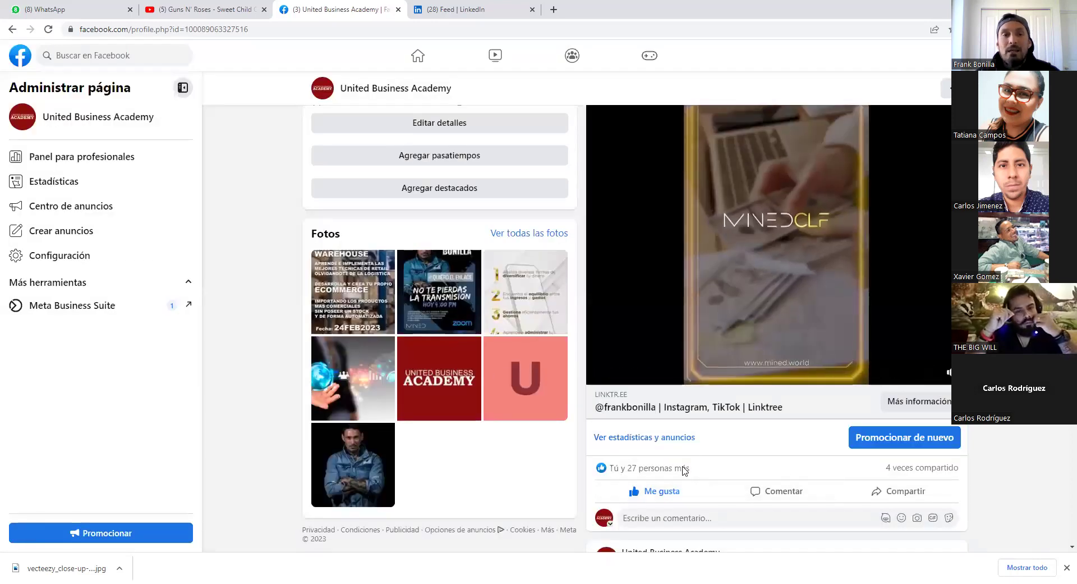
- Review the post statistics of the promoted 24FEB2023 ecommerce webinar flyer, and close them
scroll(483, 460, "up", 3)
scroll(427, 427, "up", 6)
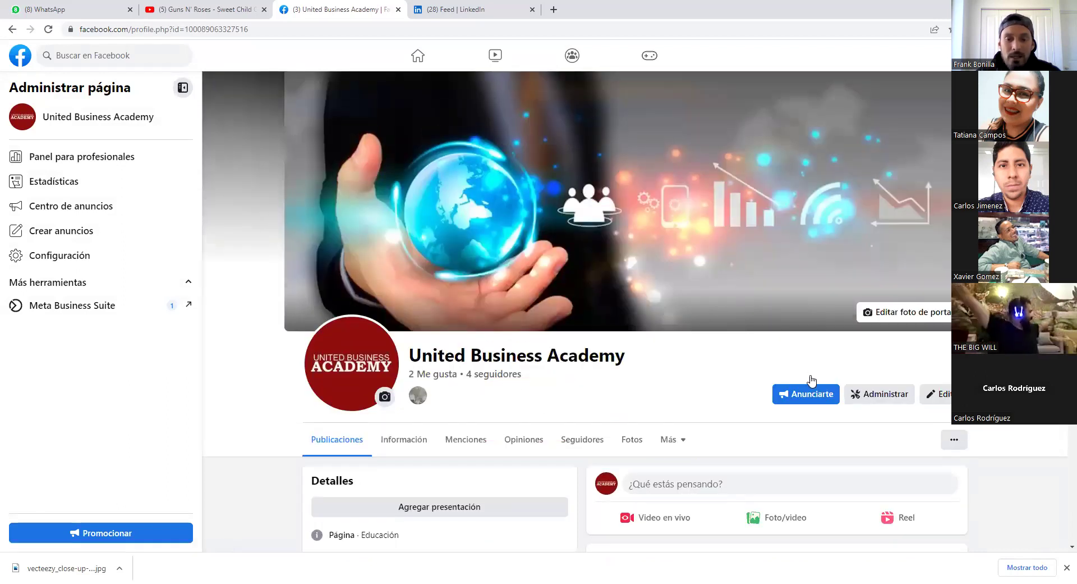
scroll(810, 377, "down", 10)
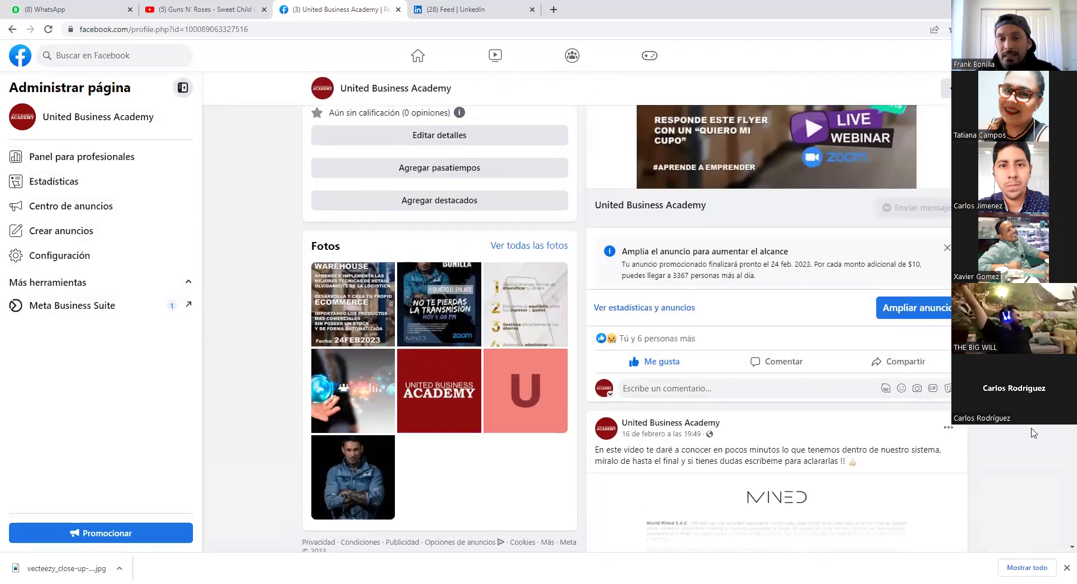
scroll(1030, 429, "up", 4)
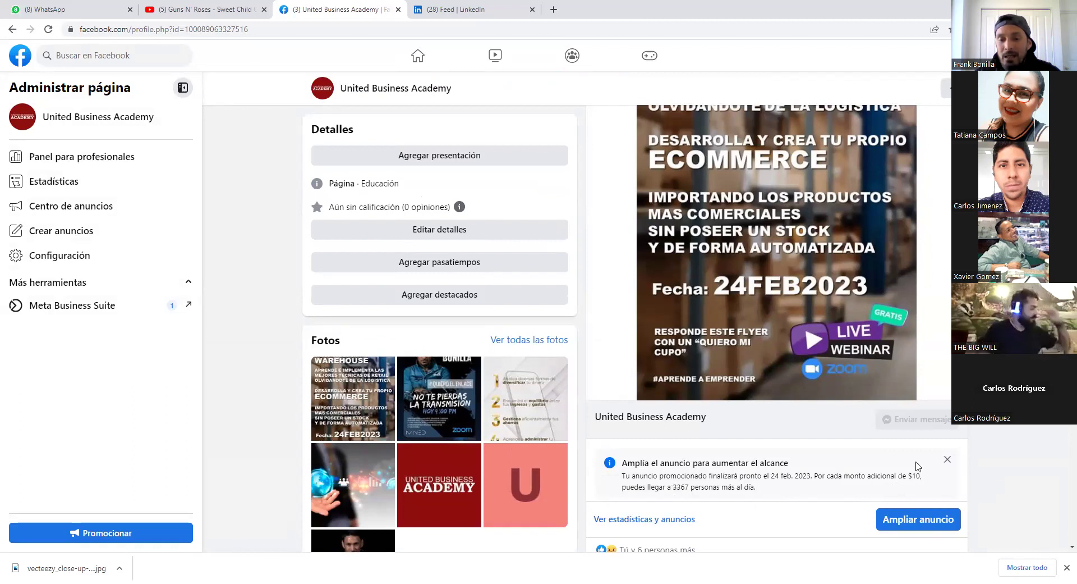
scroll(997, 462, "down", 3)
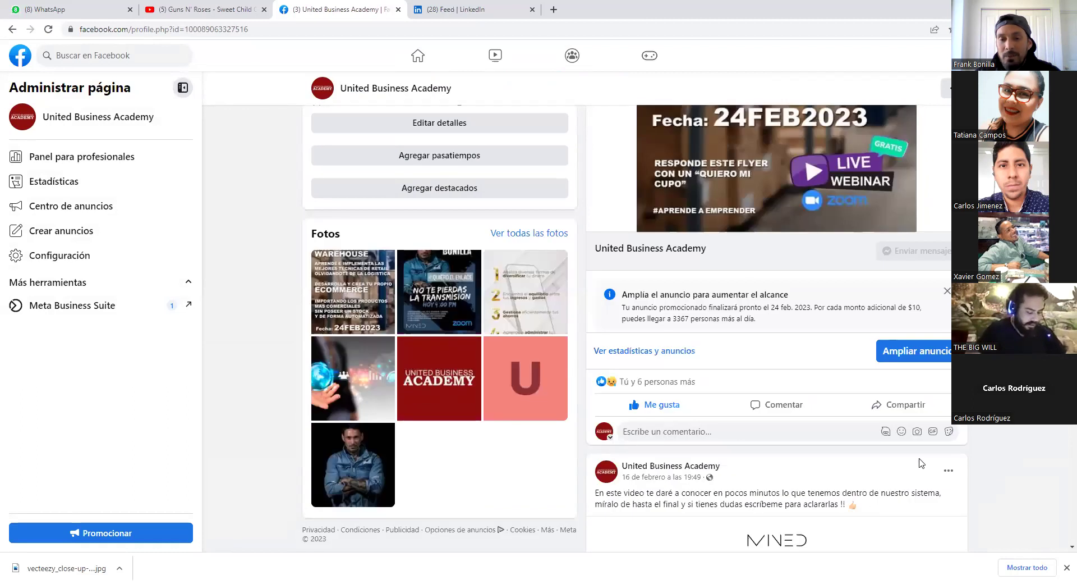
left_click(636, 351)
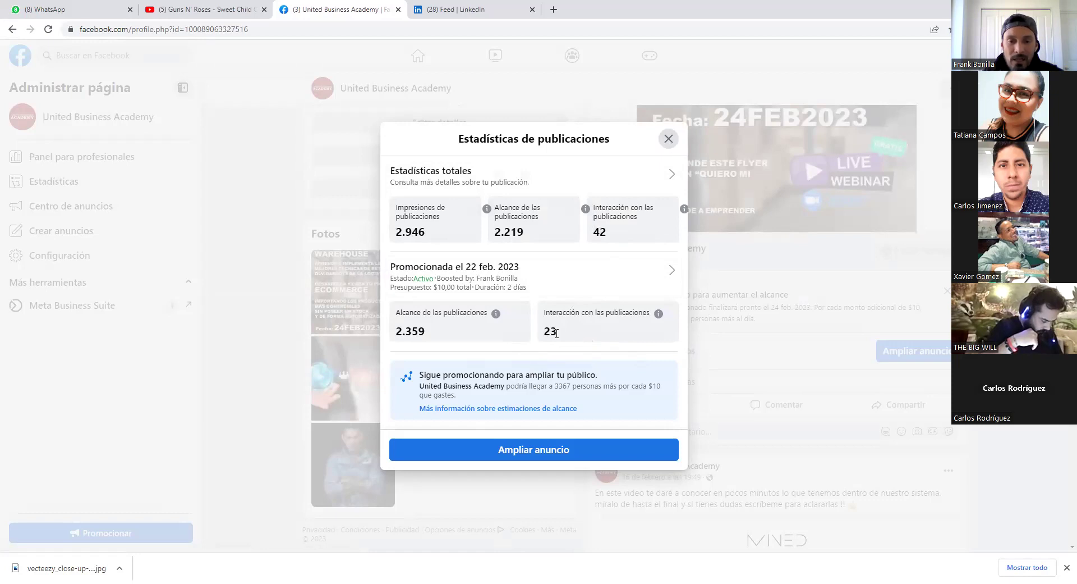
left_click(668, 139)
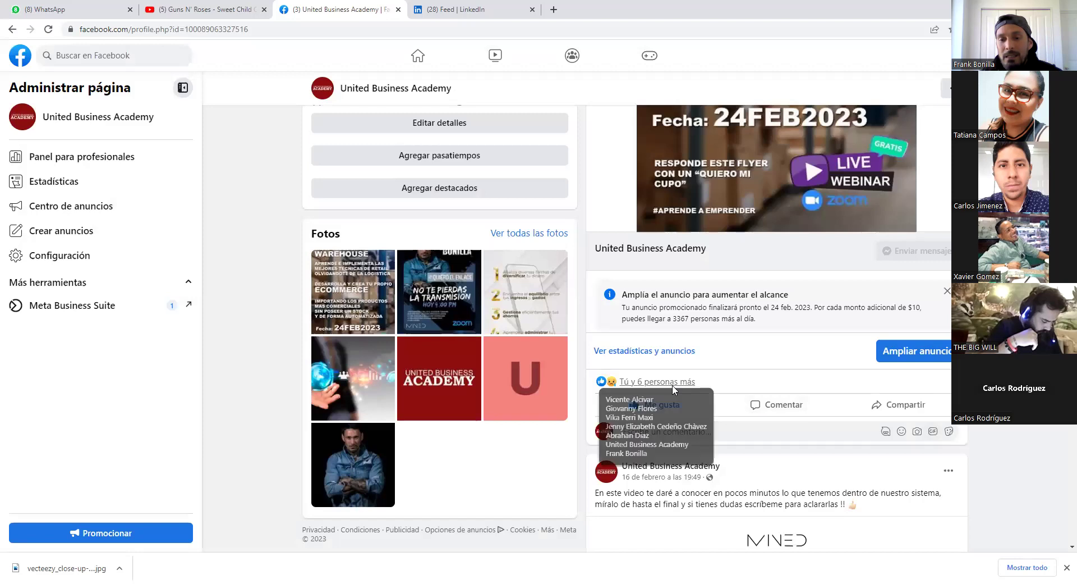
- Invite the two not-yet-invited people who reacted to the ecommerce webinar flyer post, and close the reactions list
left_click(649, 385)
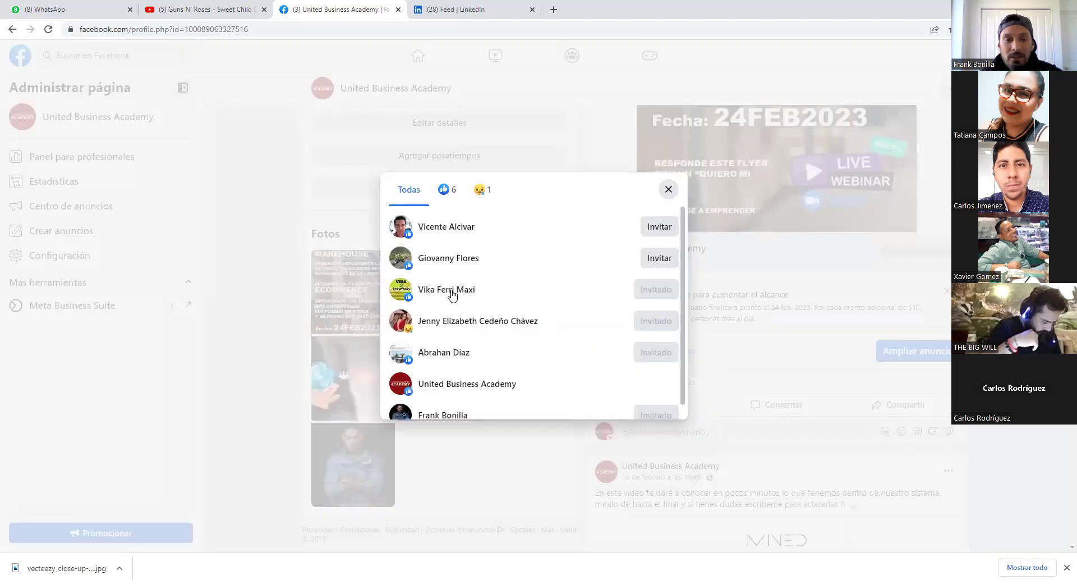
scroll(477, 353, "down", 1)
scroll(519, 364, "up", 1)
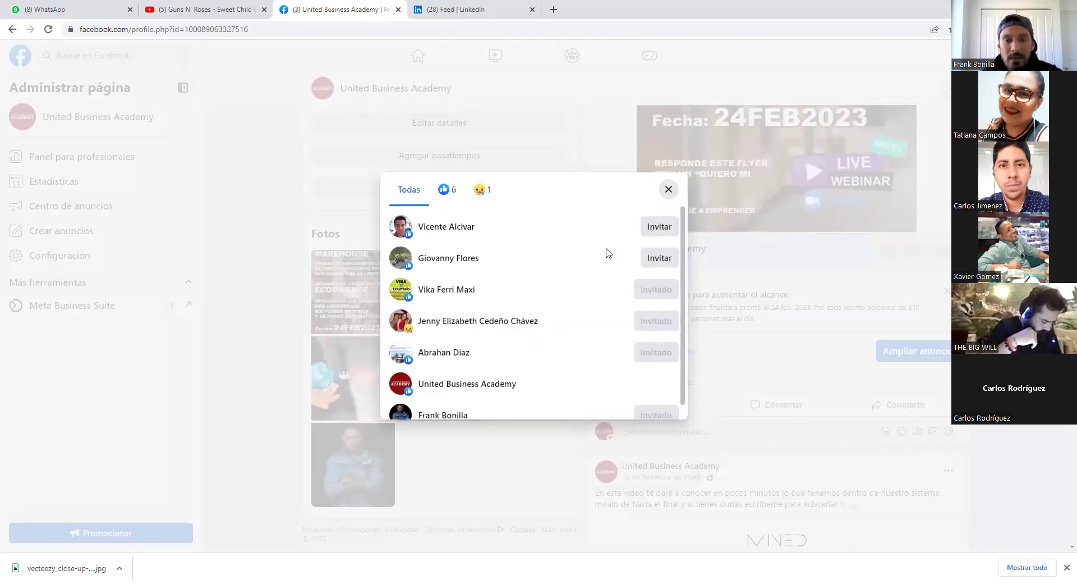
left_click(657, 258)
left_click(659, 228)
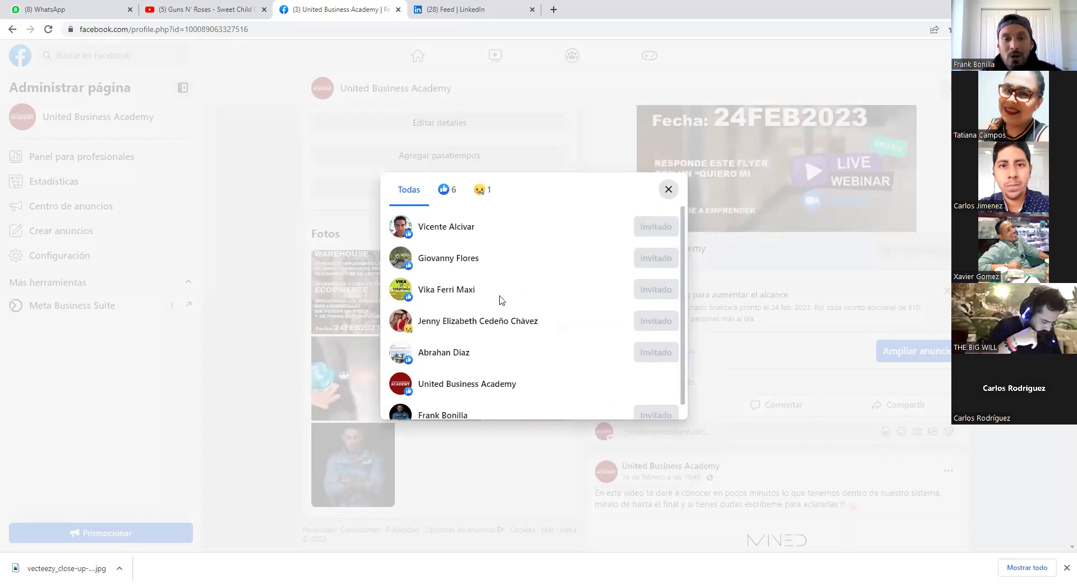
scroll(461, 336, "down", 1)
scroll(461, 337, "up", 1)
left_click(668, 190)
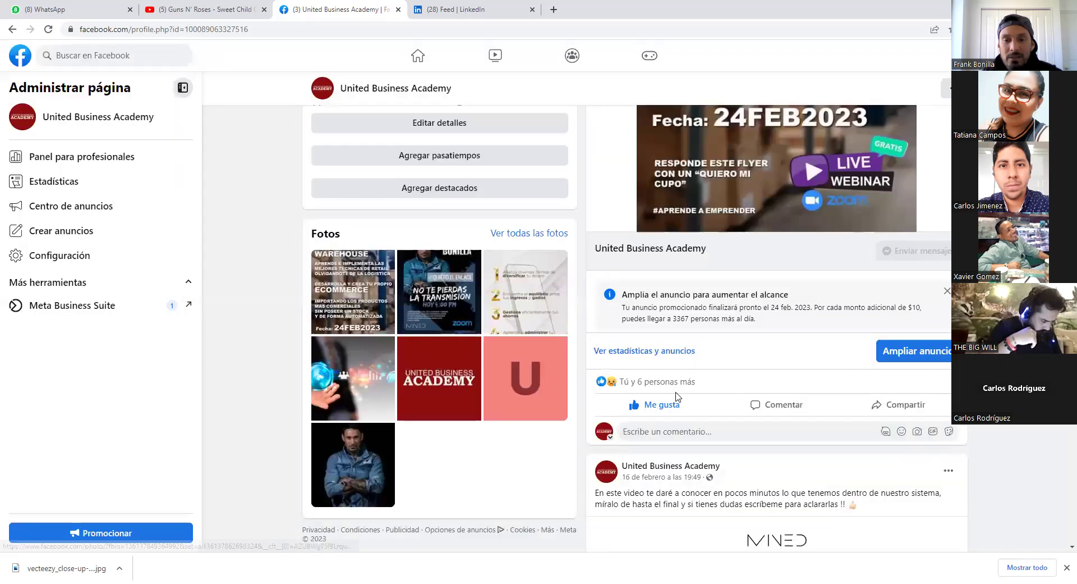
- Compare the 16 February video post with the 14 February seminar flyer and seminar video posts
scroll(701, 420, "down", 3)
scroll(702, 456, "down", 3)
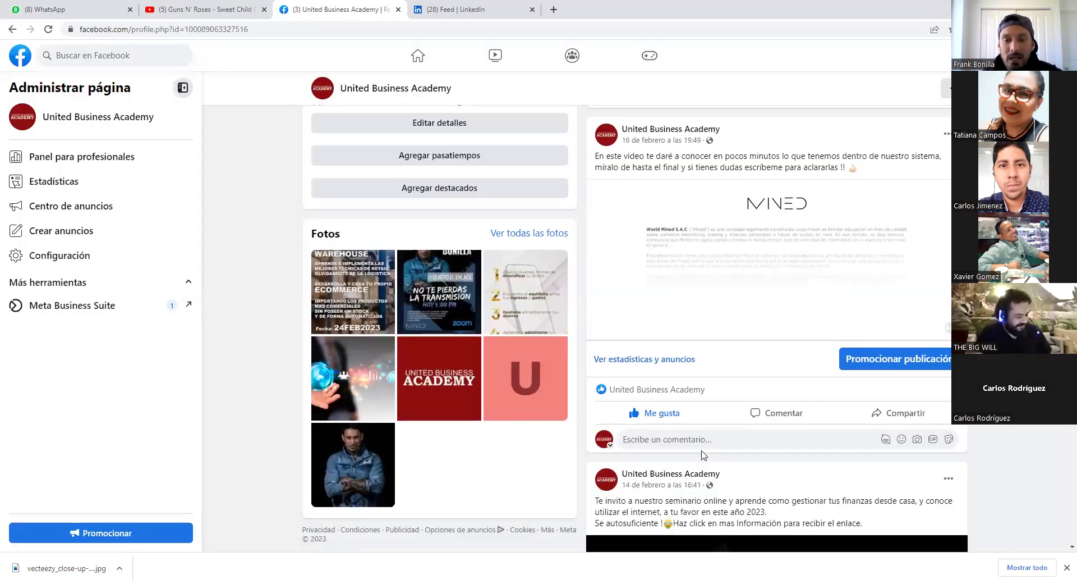
scroll(715, 452, "down", 3)
scroll(724, 396, "down", 5)
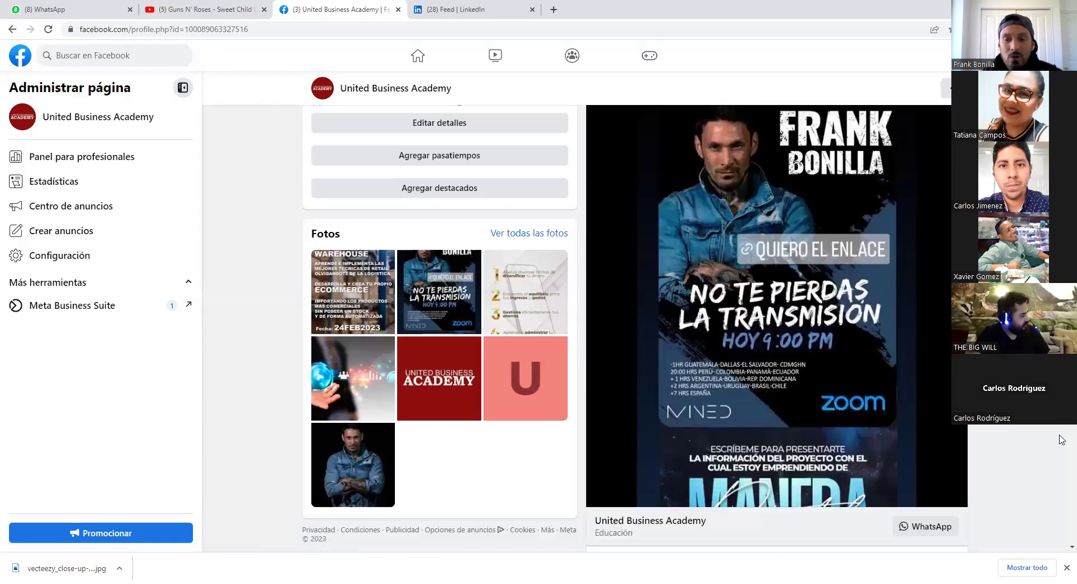
scroll(1058, 437, "up", 5)
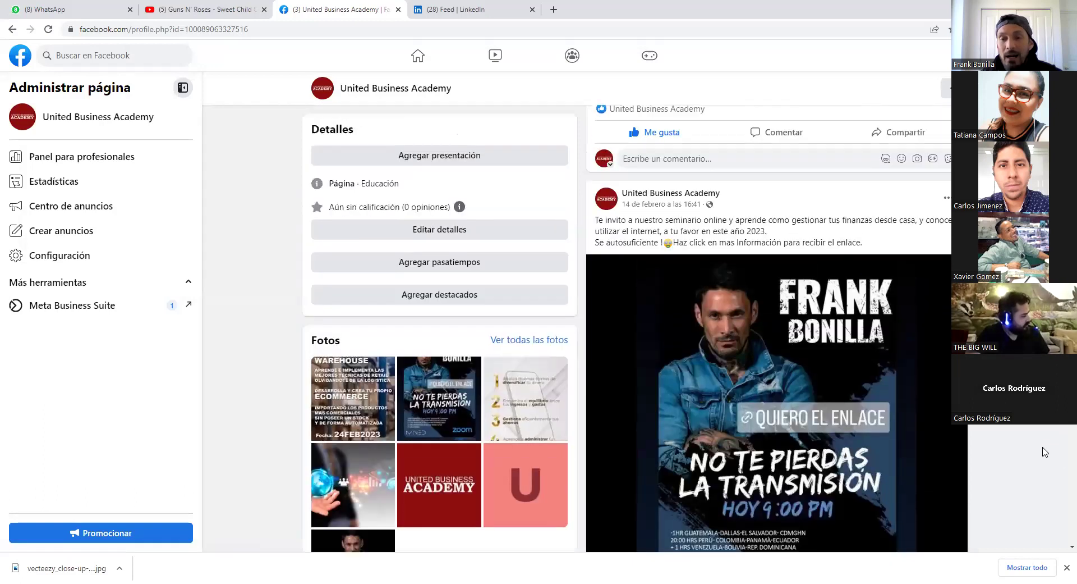
scroll(1057, 437, "down", 7)
scroll(457, 327, "down", 5)
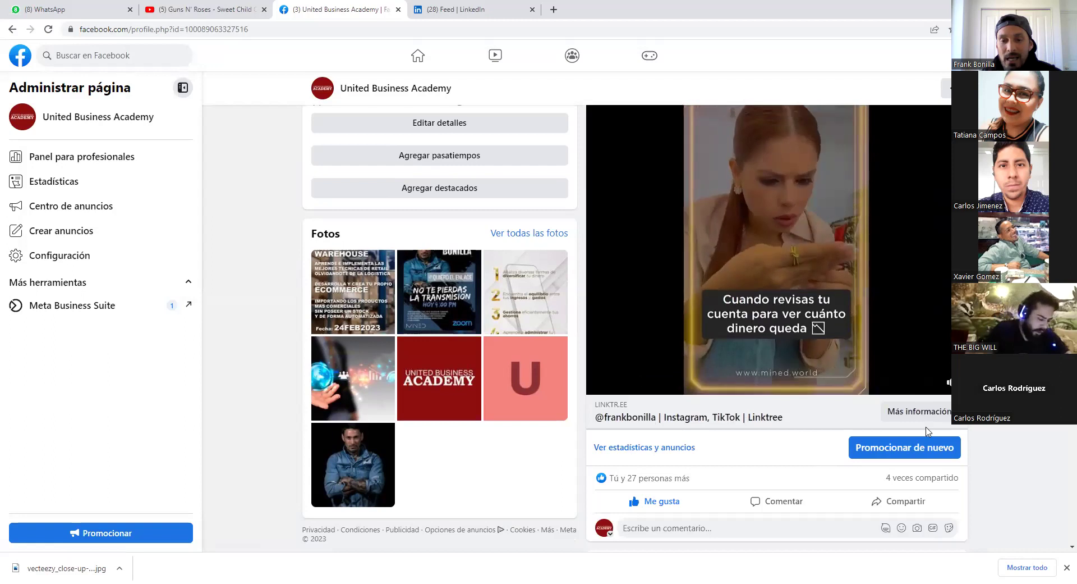
scroll(809, 434, "up", 5)
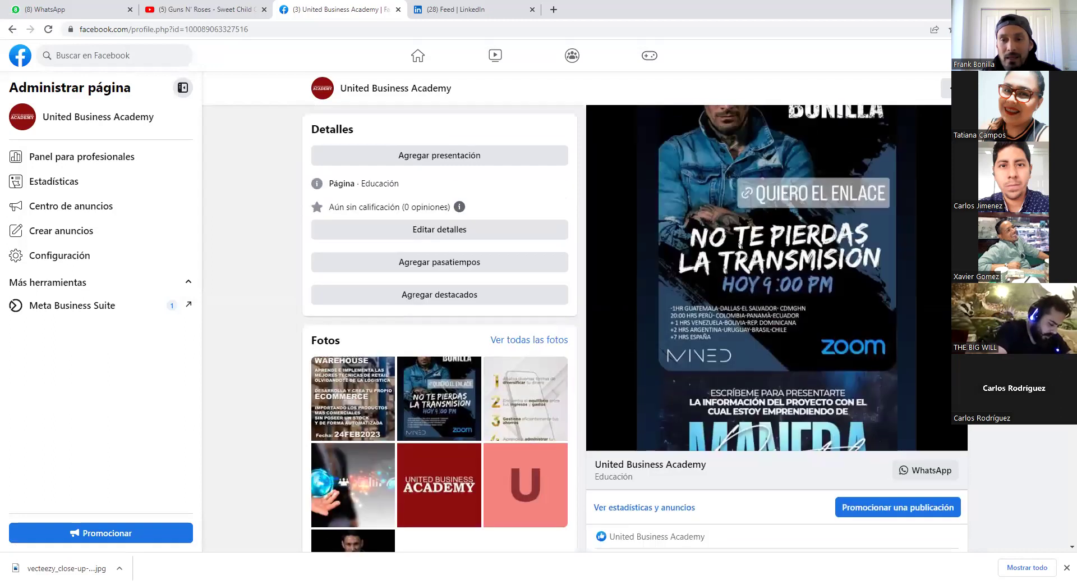
- View the 14 February seminar flyer image in the photo viewer, and return to its post on the page
left_click(775, 269)
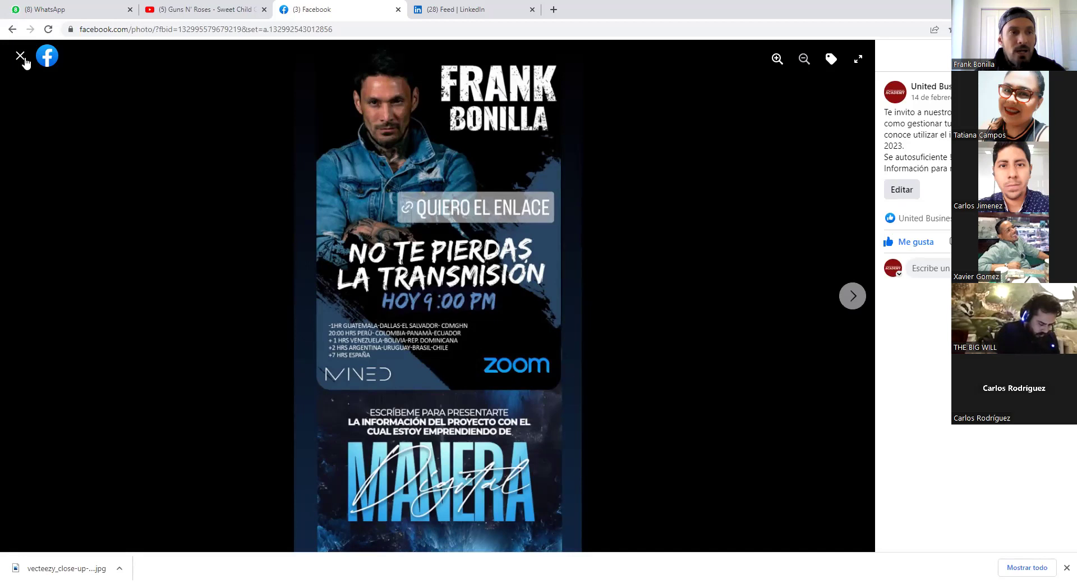
key("Escape")
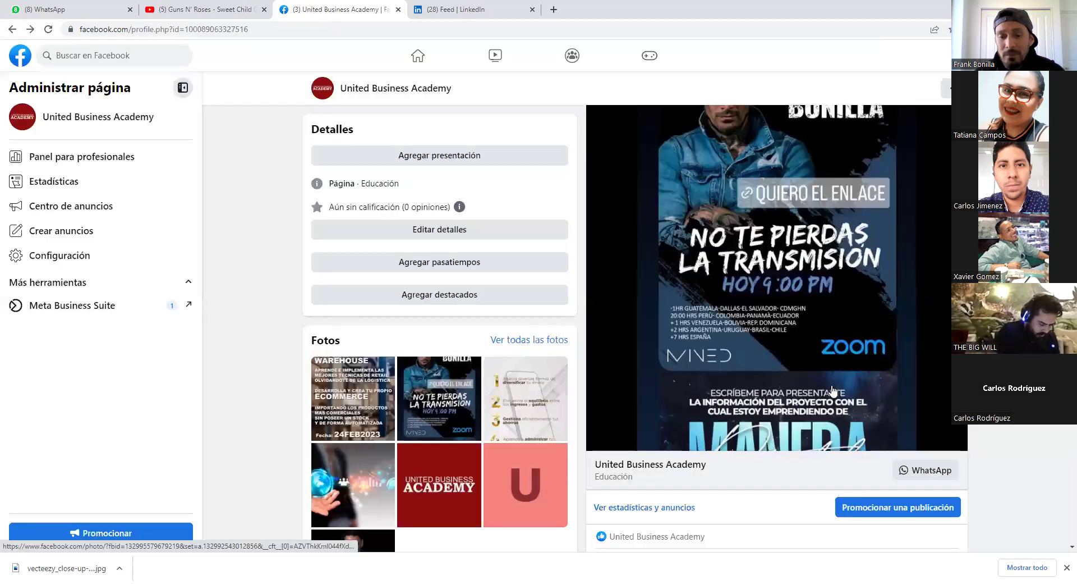
scroll(831, 379, "down", 1)
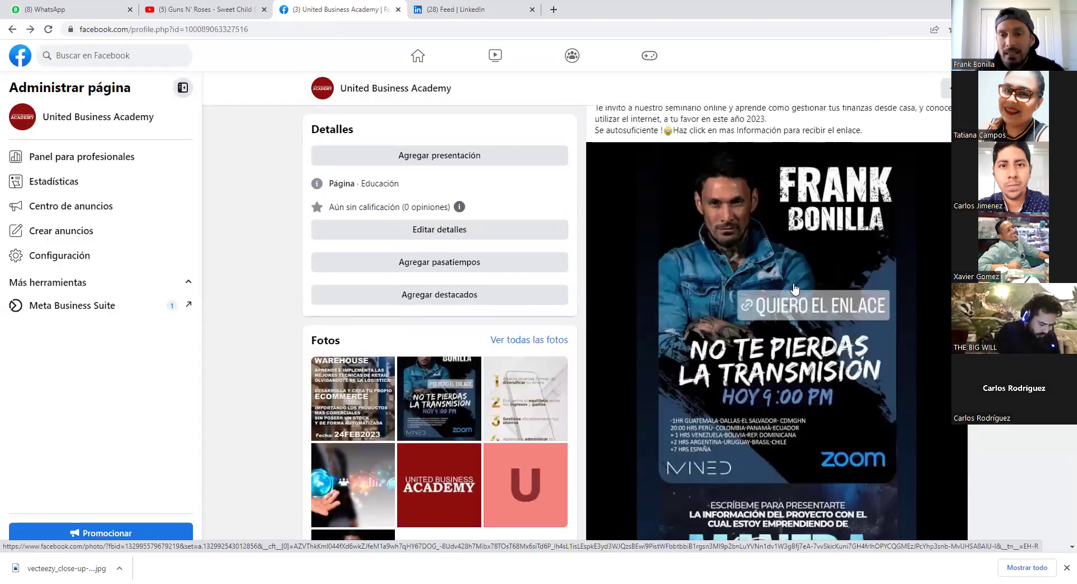
- Open the WhatsApp contact link of the 14 February seminar flyer post, and close the WhatsApp chat page
scroll(776, 323, "up", 3)
scroll(687, 393, "down", 2)
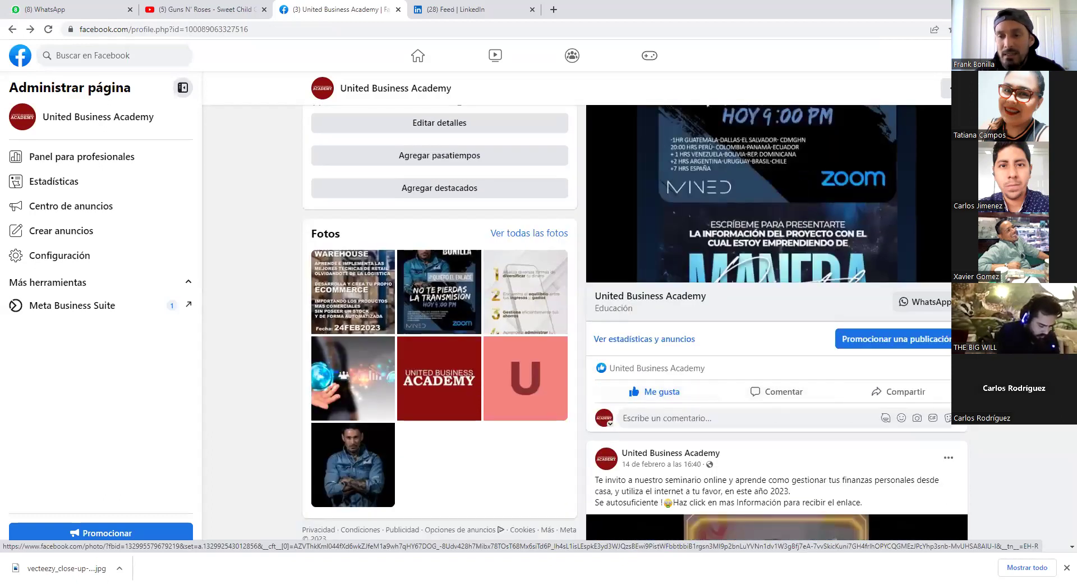
scroll(636, 323, "up", 2)
scroll(932, 460, "down", 2)
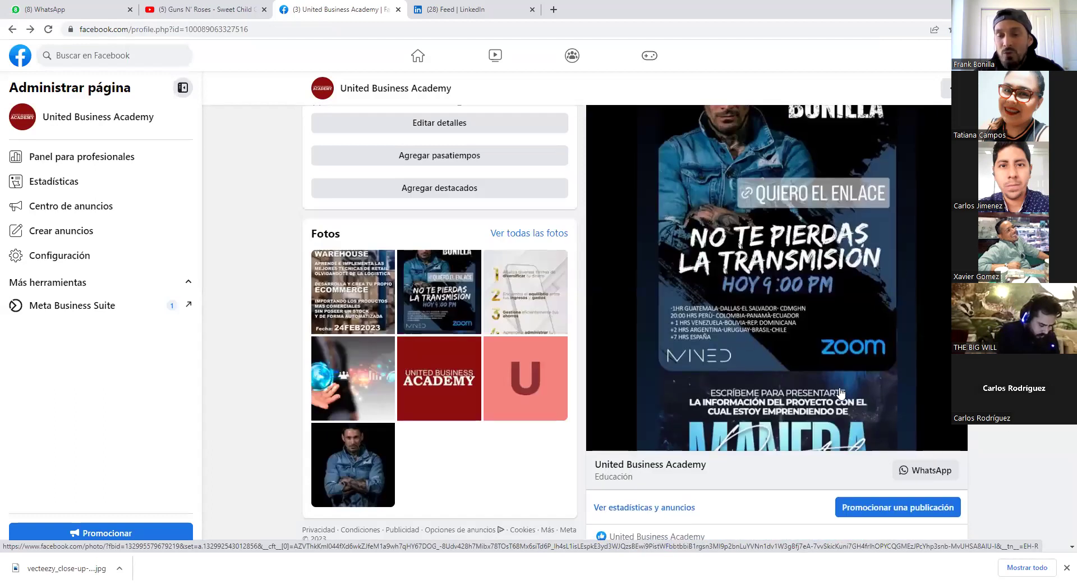
left_click(929, 475)
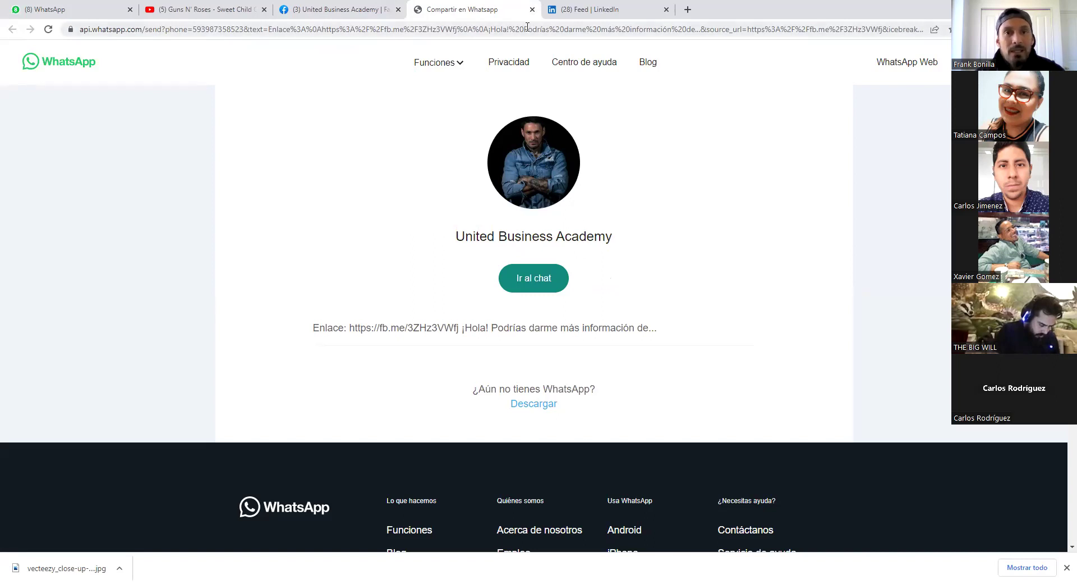
left_click(532, 9)
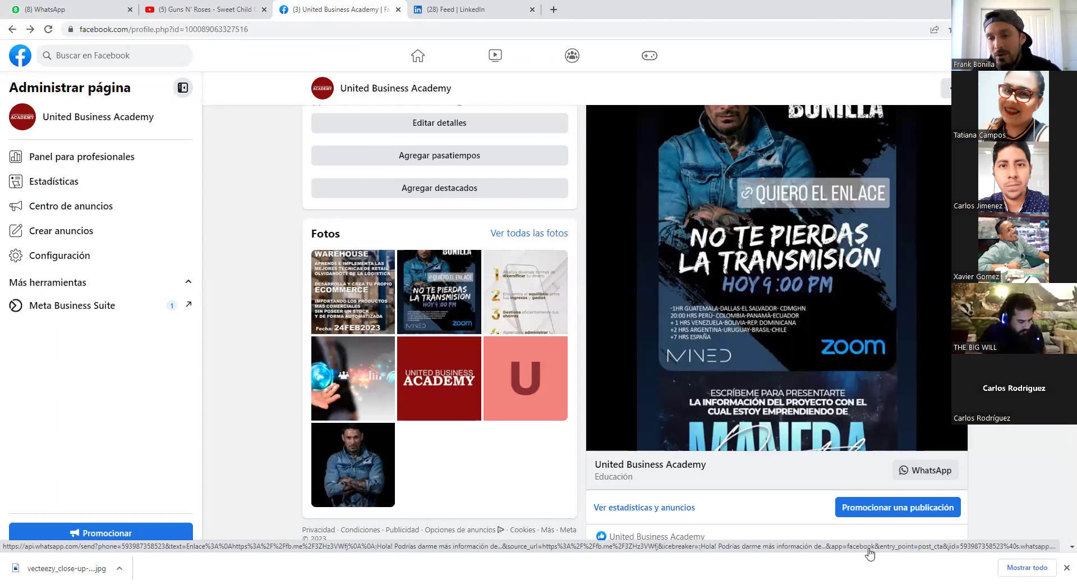
- Return to the beginning of the United Business Academy page and switch to the personal Facebook profile
scroll(950, 383, "up", 2)
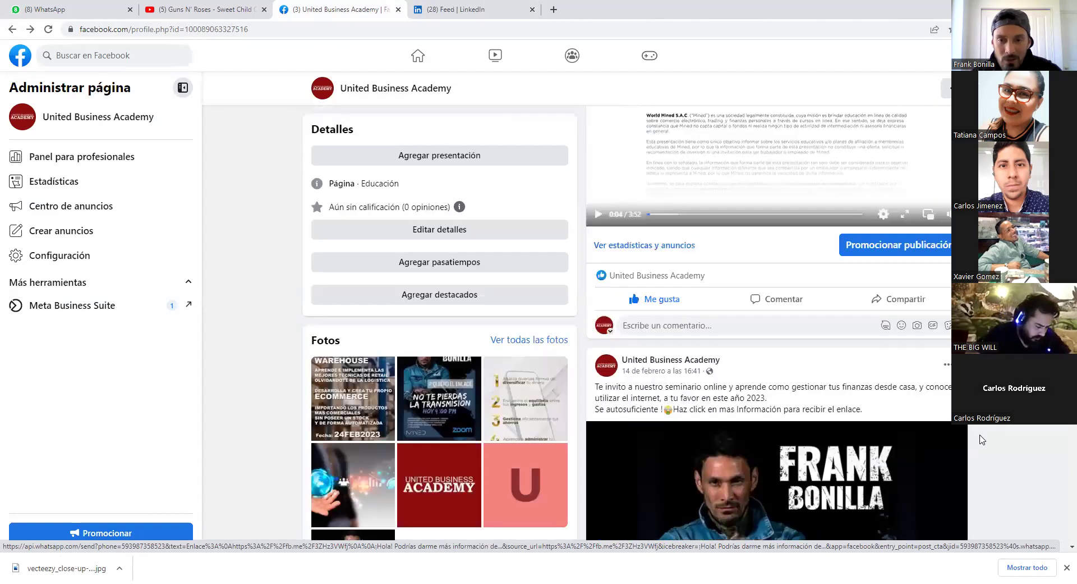
scroll(950, 383, "up", 5)
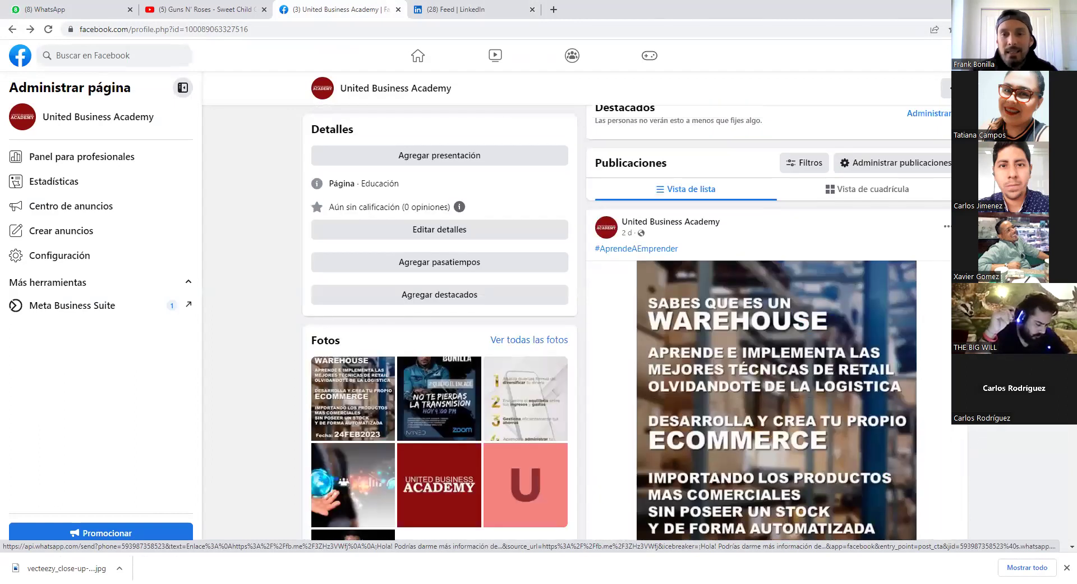
scroll(950, 383, "up", 3)
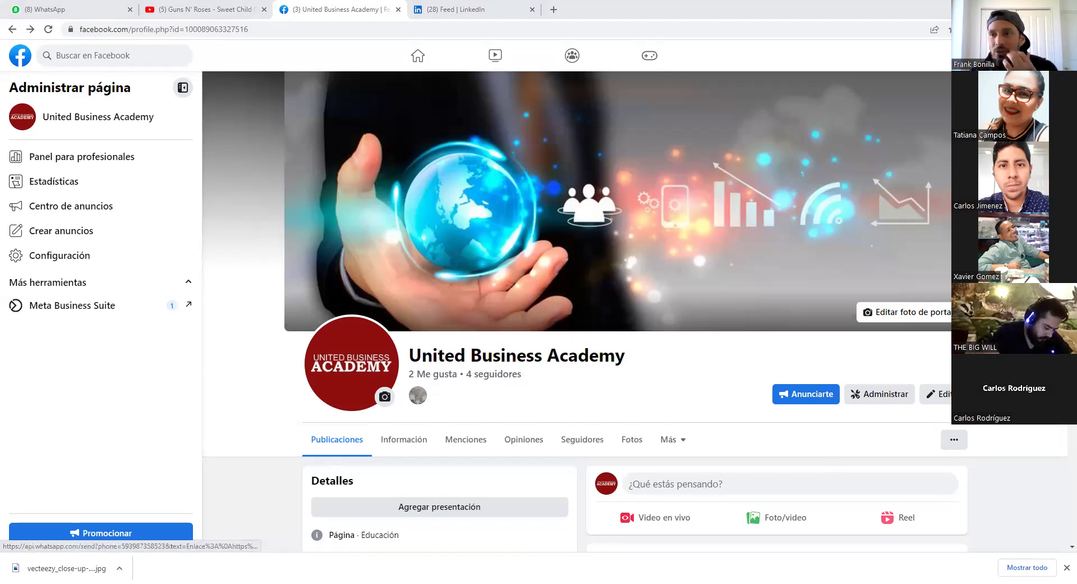
left_click(1052, 55)
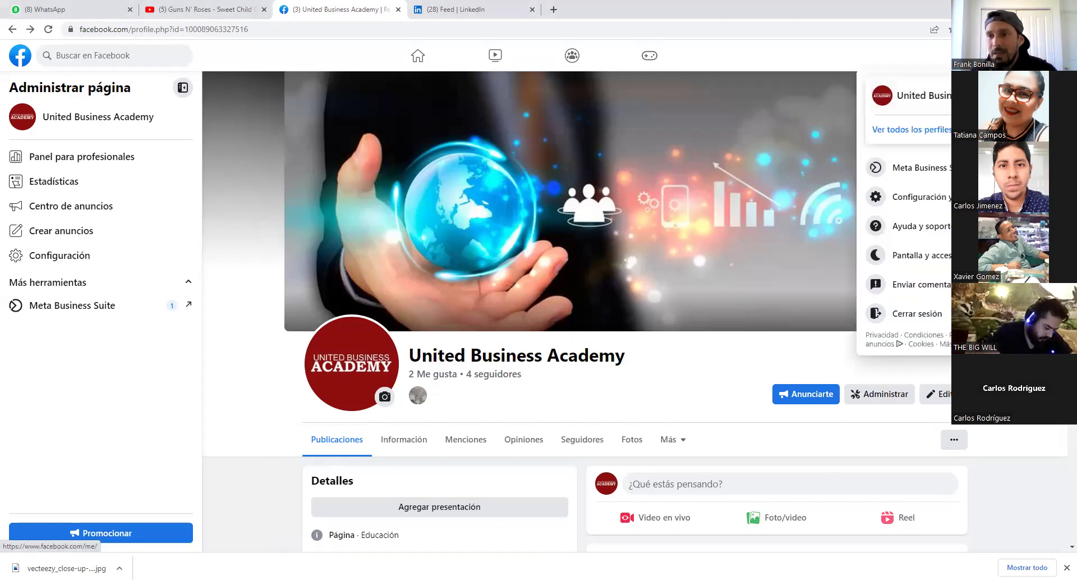
left_click(1052, 55)
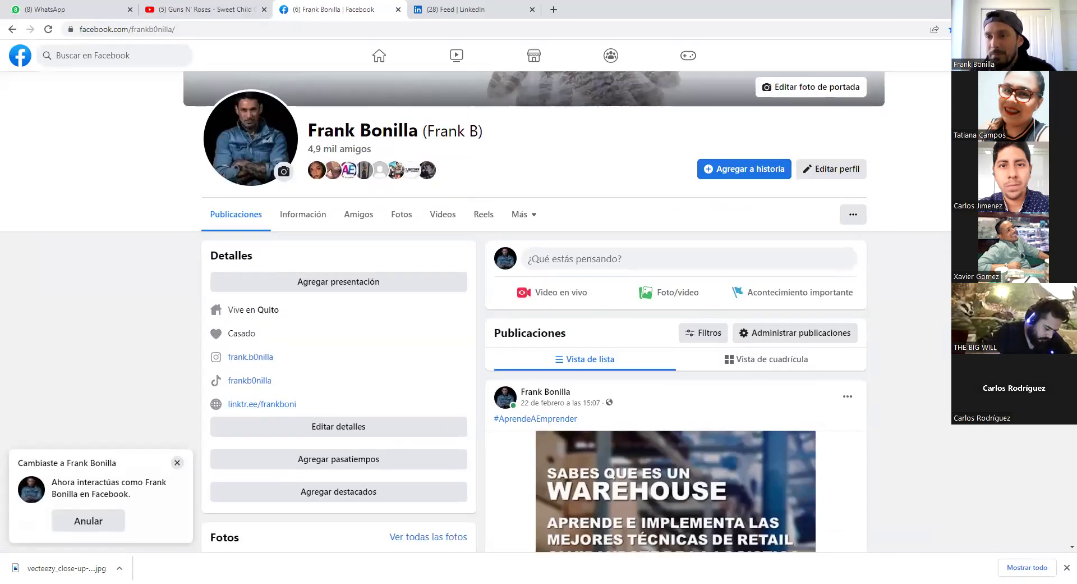
- Show all available profiles and switch to the LaLechuza.TV page
left_click(1057, 55)
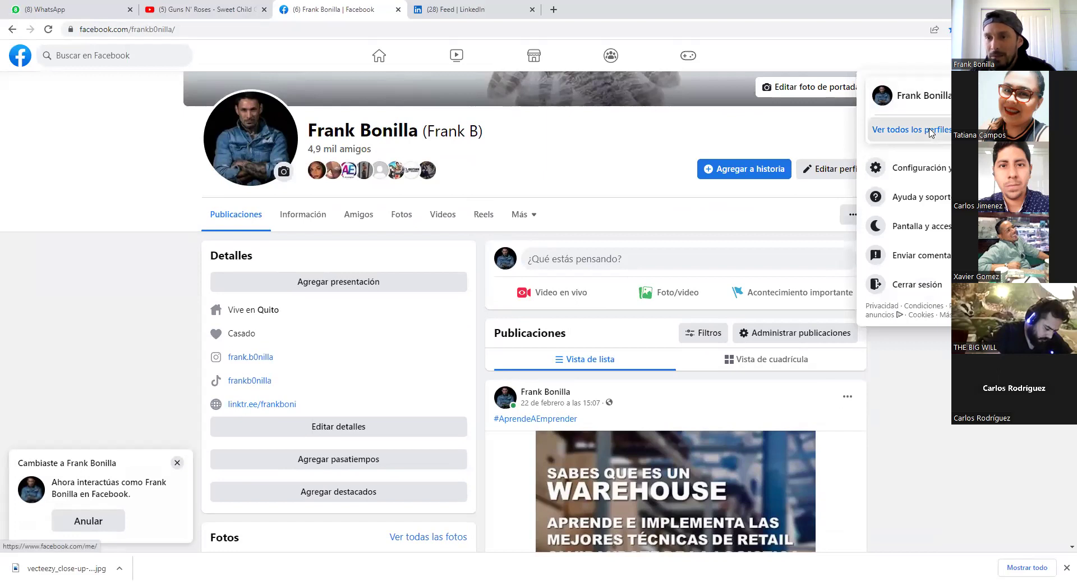
left_click(912, 130)
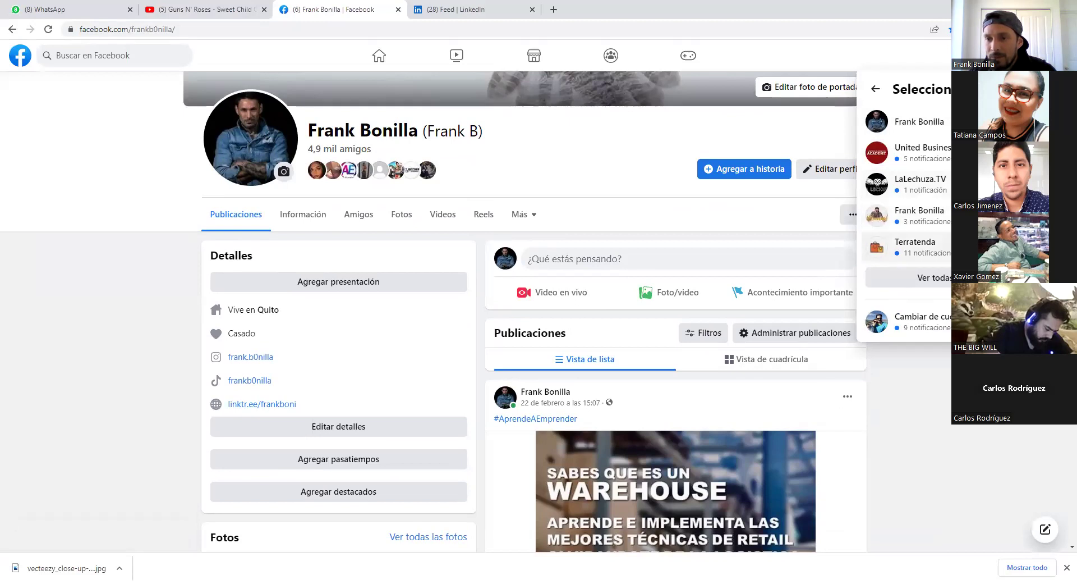
left_click(924, 187)
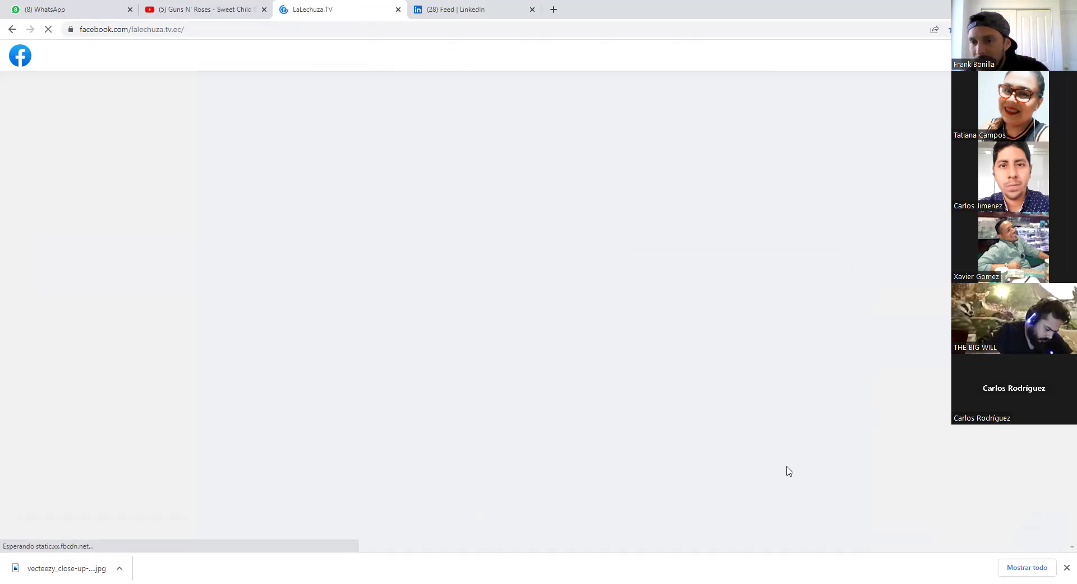
- Examine LaLechuza.TV's page header, follower figures and its video posts from 25 to 28 May 2022
scroll(789, 470, "down", 4)
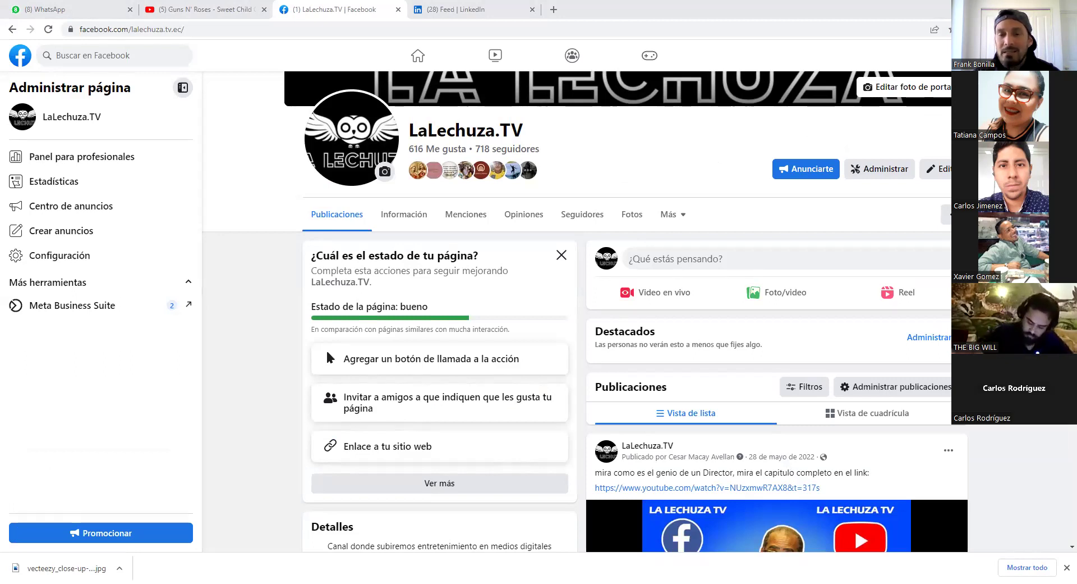
scroll(792, 123, "down", 2)
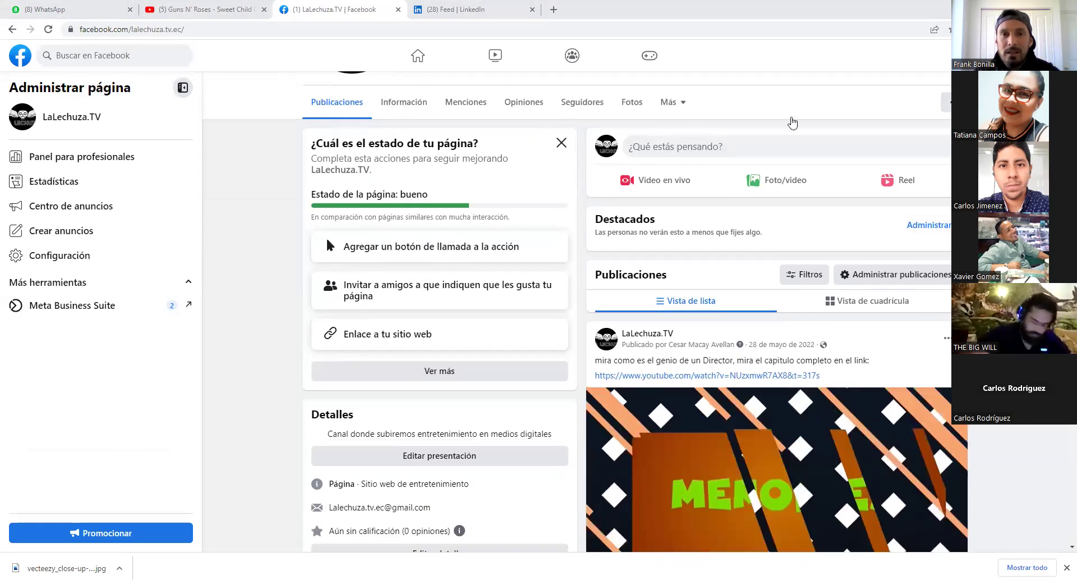
scroll(792, 122, "up", 1)
scroll(584, 311, "up", 5)
scroll(584, 311, "down", 1)
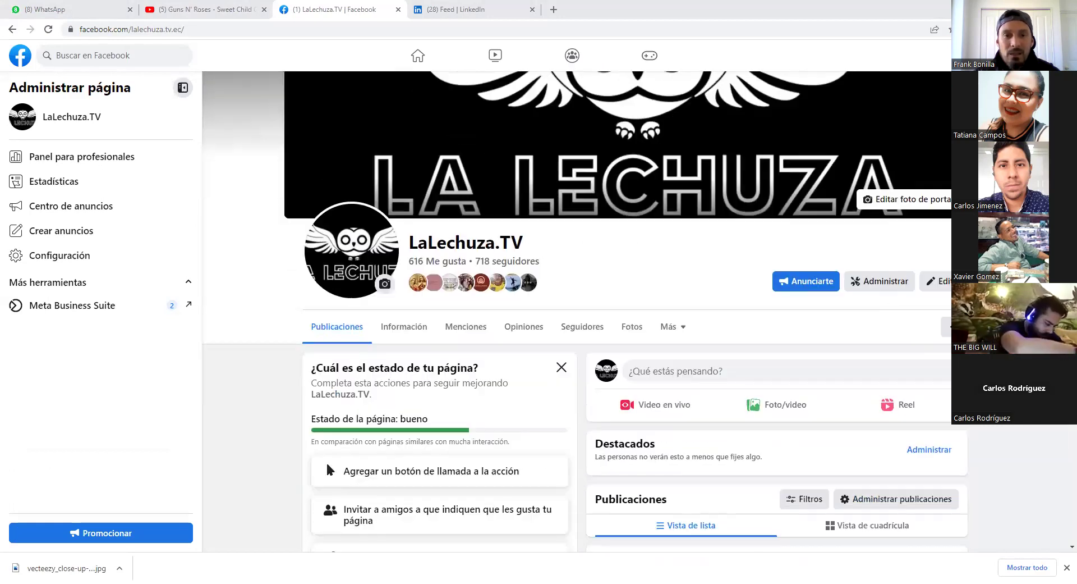
scroll(328, 471, "down", 10)
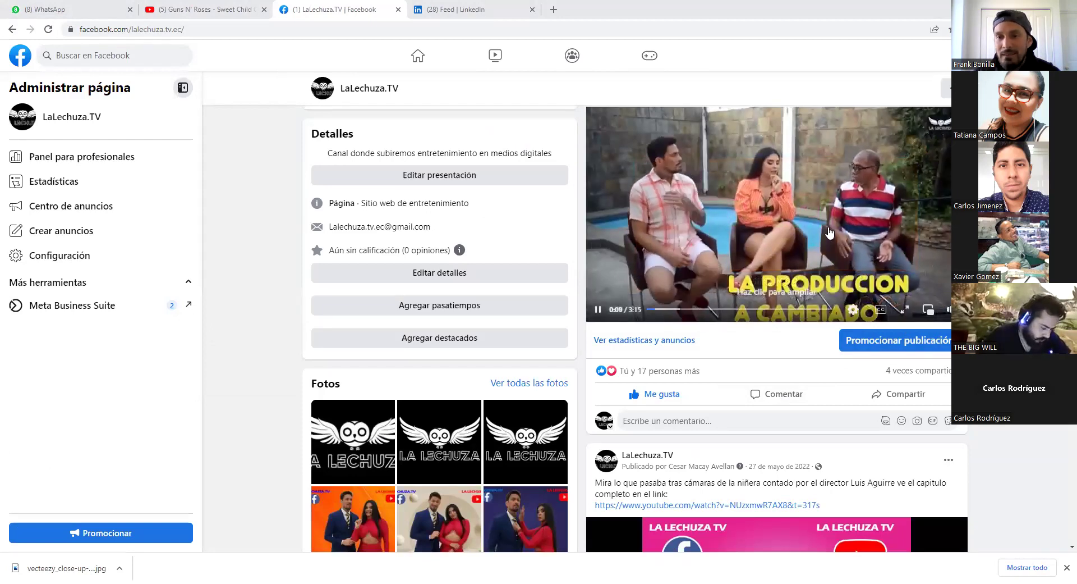
scroll(774, 280, "down", 3)
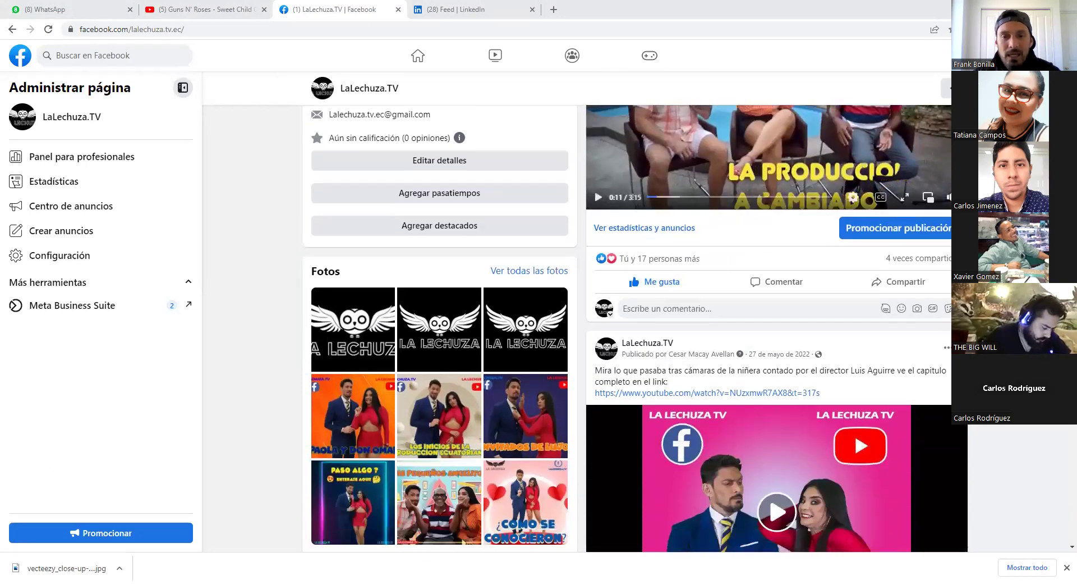
scroll(680, 449, "down", 3)
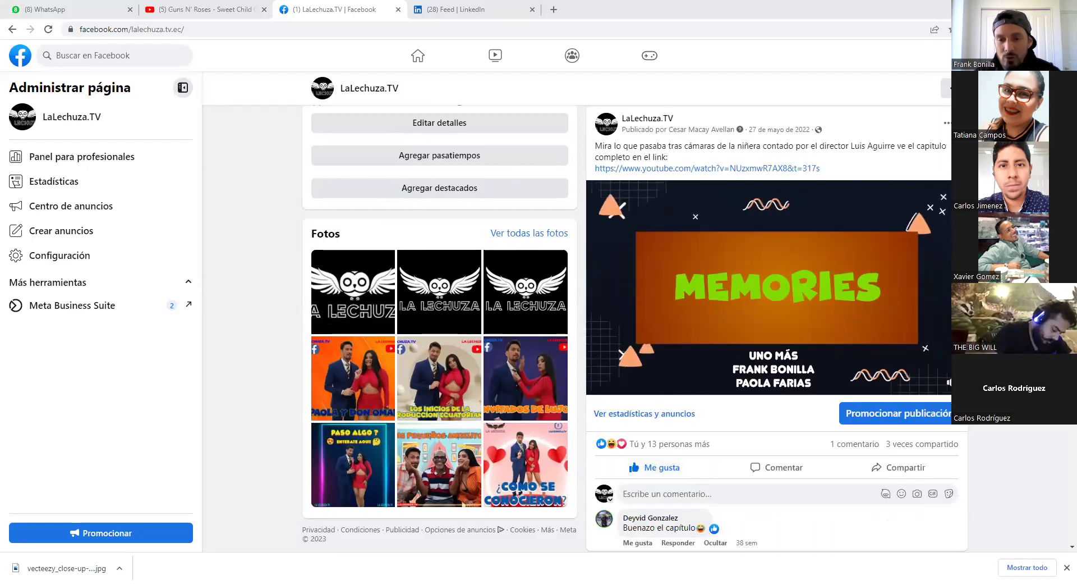
scroll(775, 329, "down", 6)
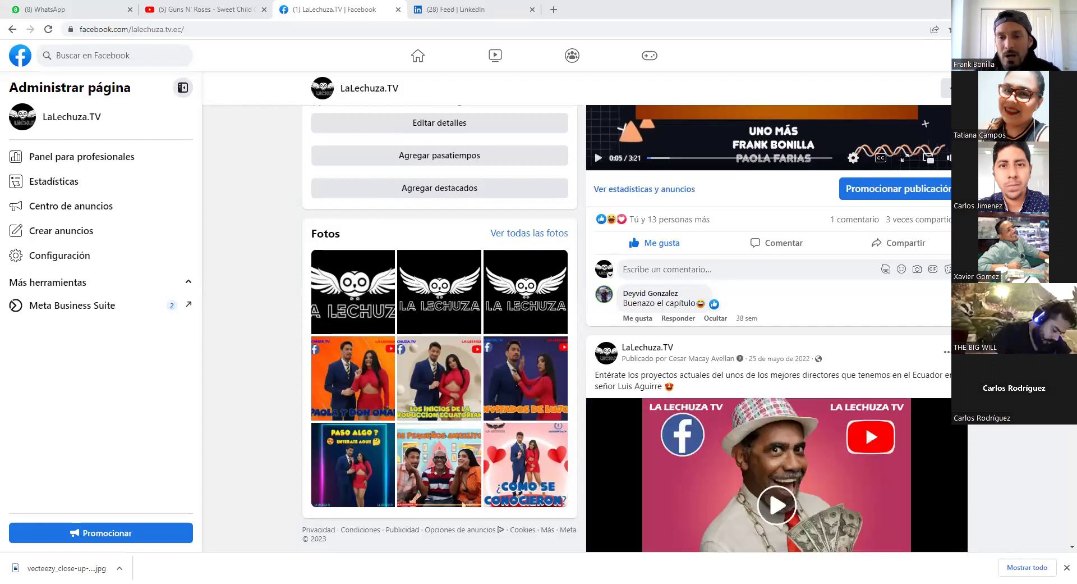
scroll(689, 460, "down", 2)
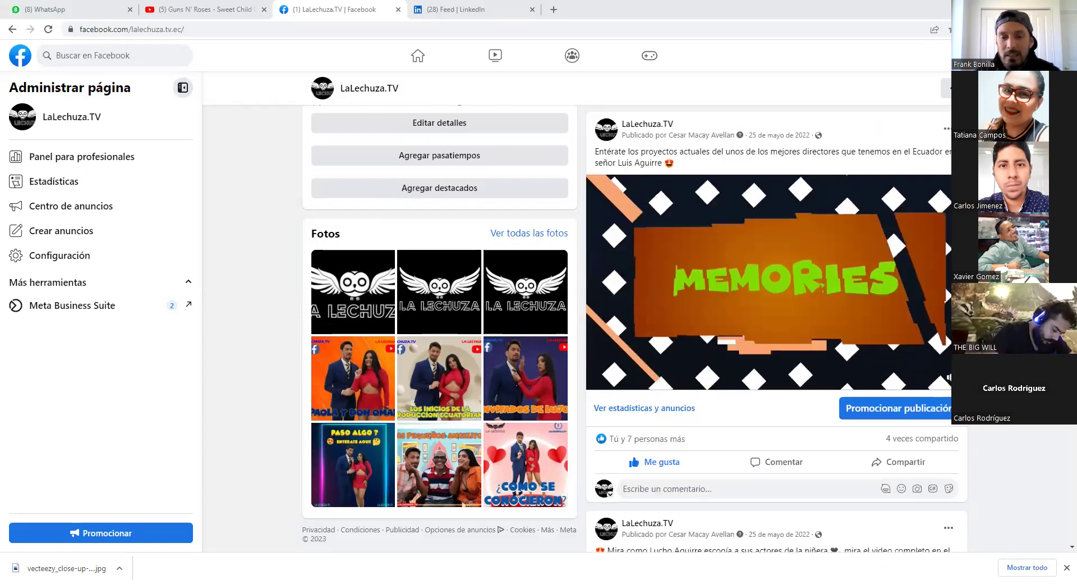
- Look over the post options of the 25 May 2022 video about the director's current projects, and close them
left_click(947, 128)
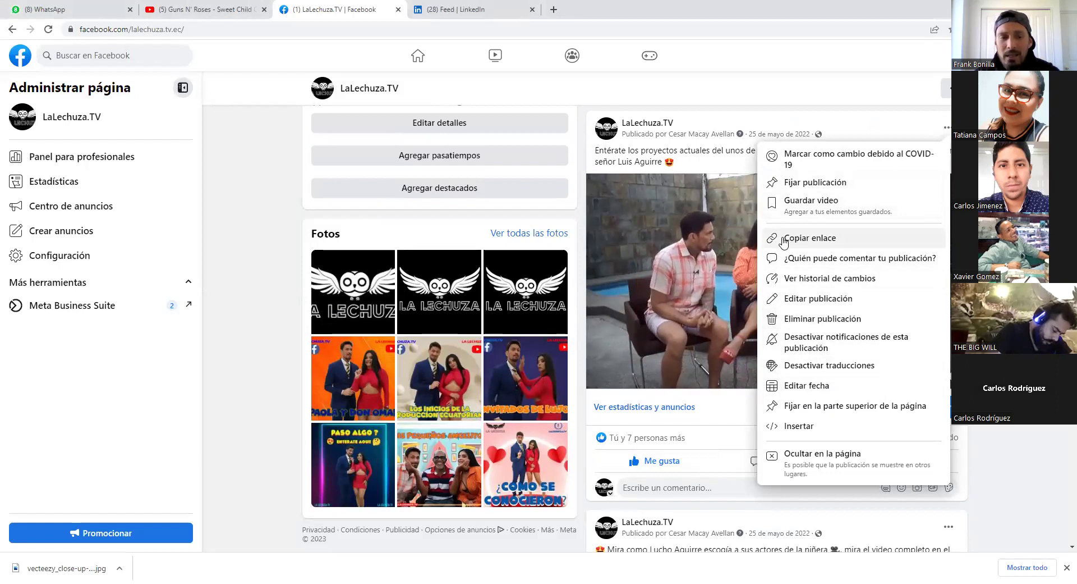
left_click(948, 131)
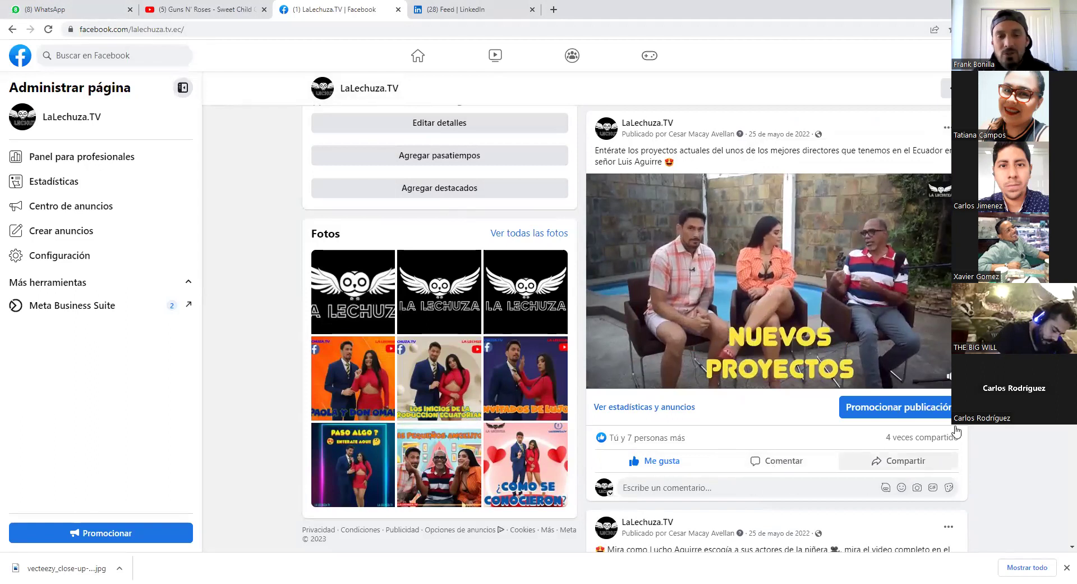
scroll(763, 387, "down", 1)
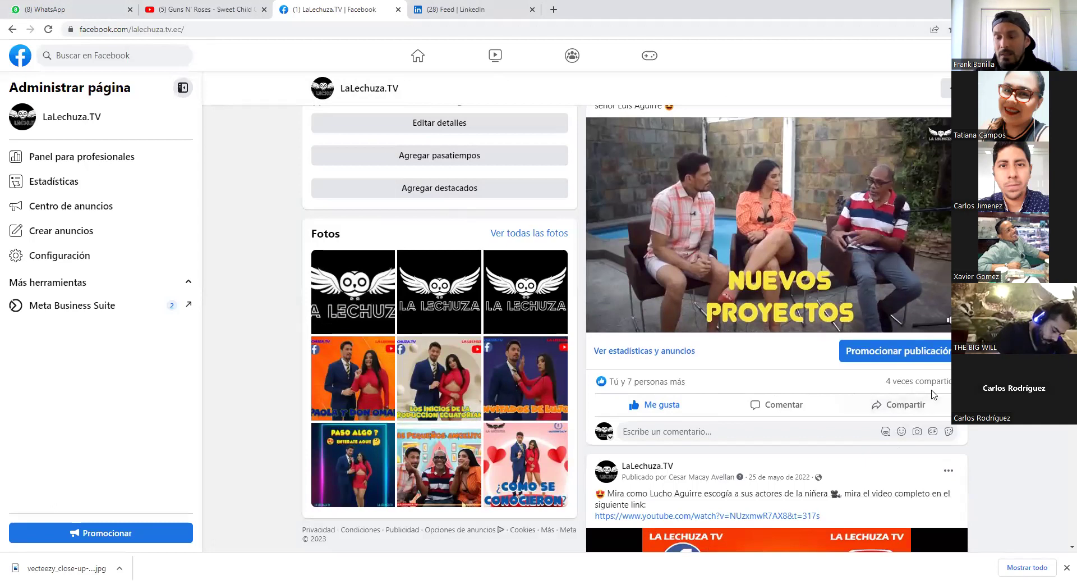
- Review the post statistics of LaLechuza.TV's 28 May 2022 video, and close them
scroll(763, 390, "down", 5)
scroll(693, 289, "up", 10)
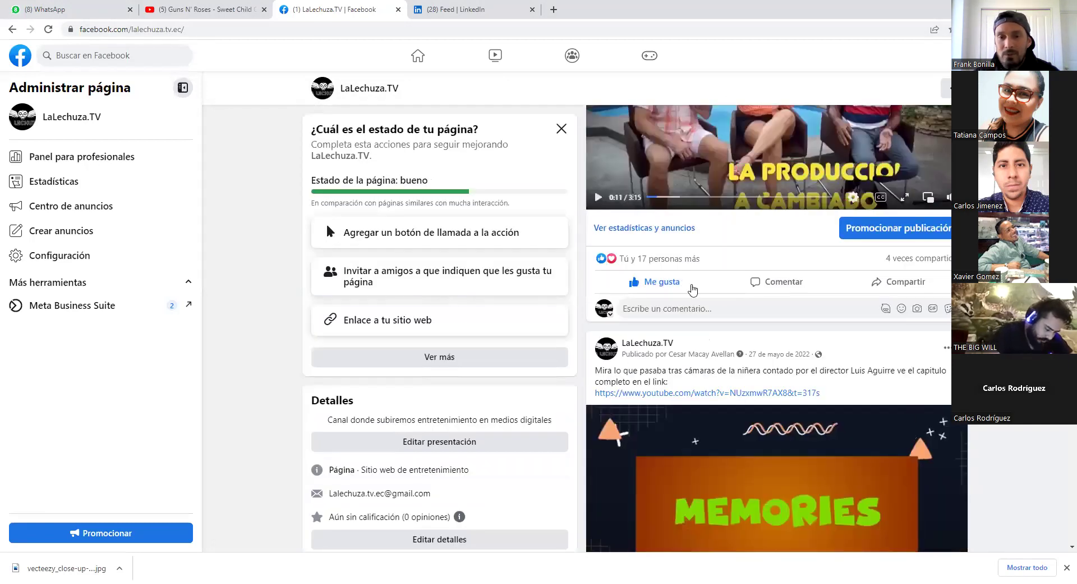
left_click(648, 230)
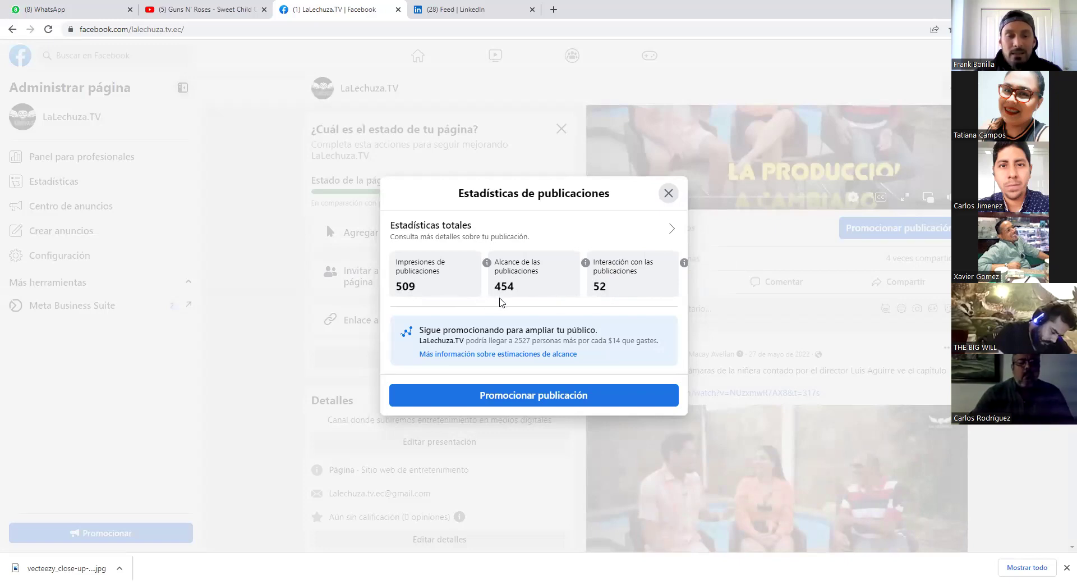
left_click(668, 193)
scroll(805, 435, "up", 3)
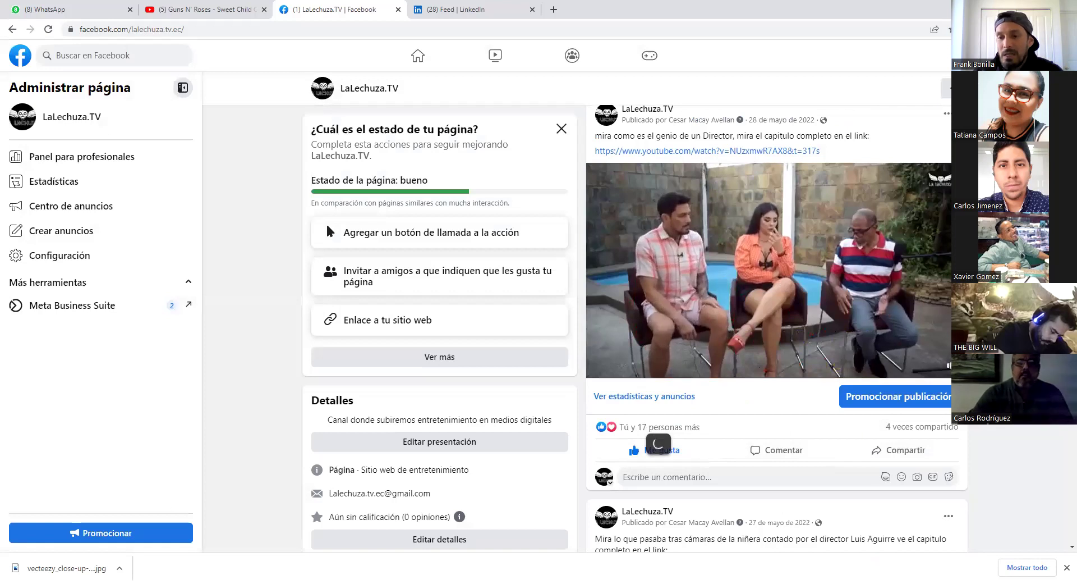
- Review the post statistics of the 27 May 2022 behind-the-scenes video, and close them
scroll(947, 419, "down", 3)
scroll(947, 419, "down", 5)
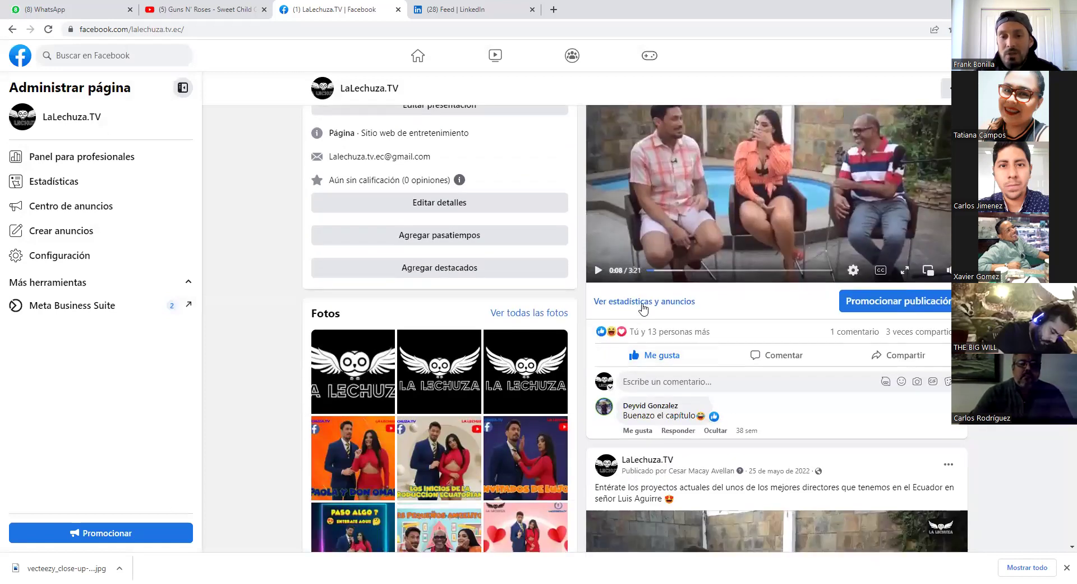
left_click(642, 303)
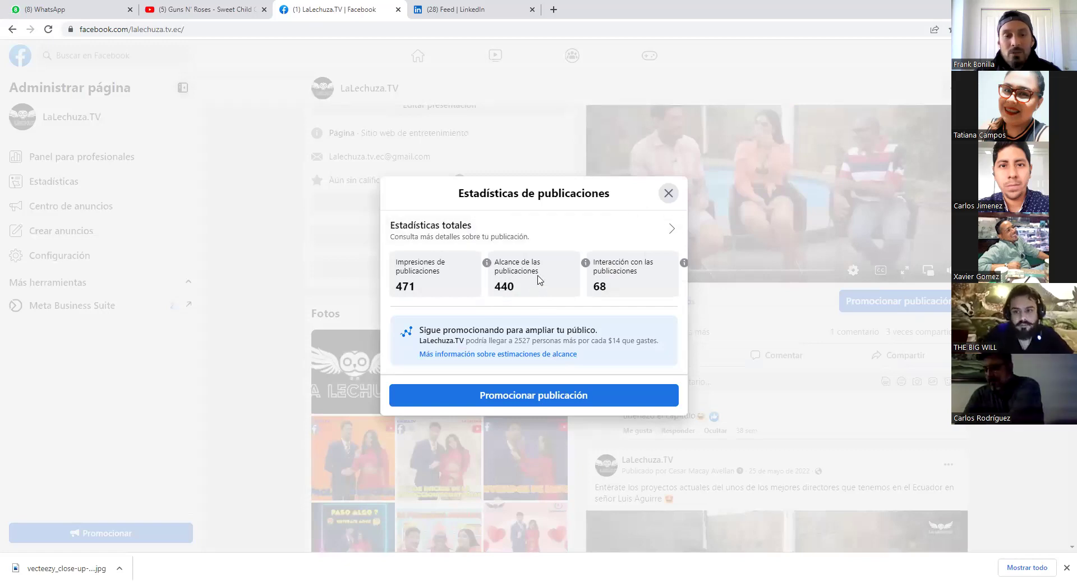
left_click(948, 358)
- Check the post statistics of the 25 May 2022 "Nuevos proyectos" video, and close them
scroll(644, 393, "down", 5)
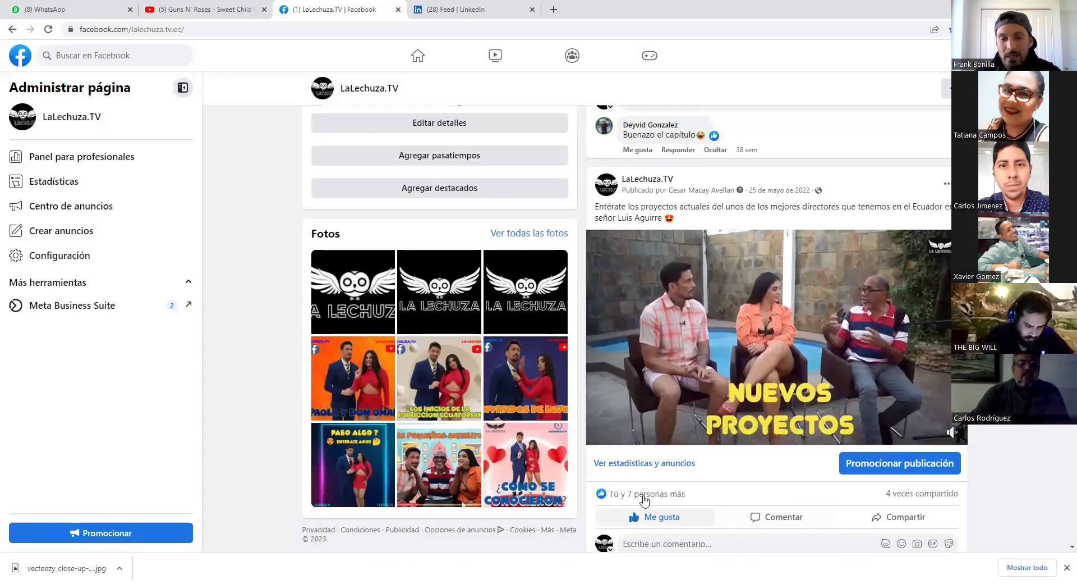
left_click(643, 495)
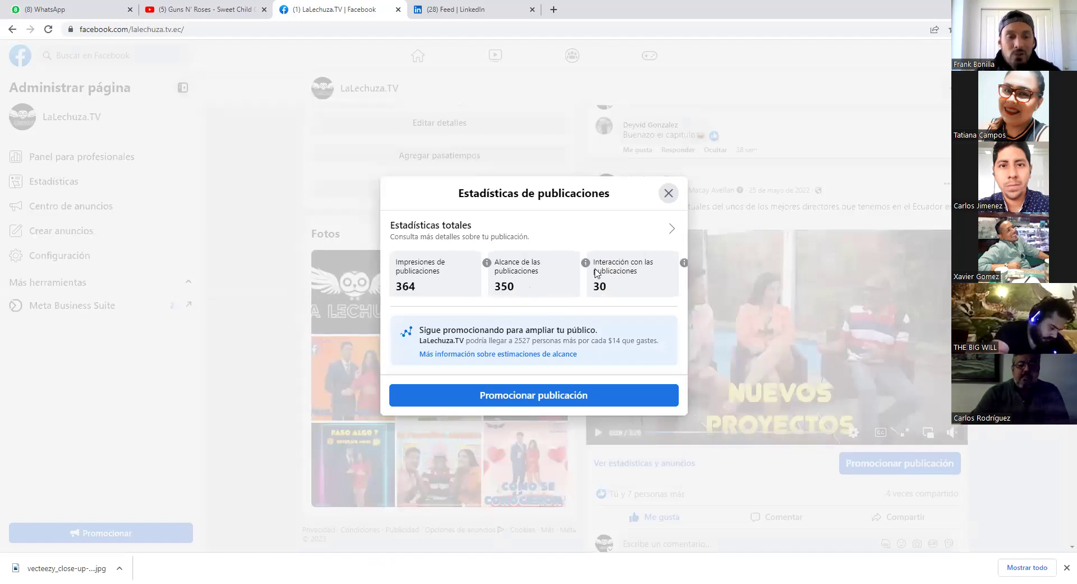
left_click(668, 193)
- Review the post statistics of the 25 May 2022 video about choosing the actors, and close them
scroll(668, 193, "down", 1)
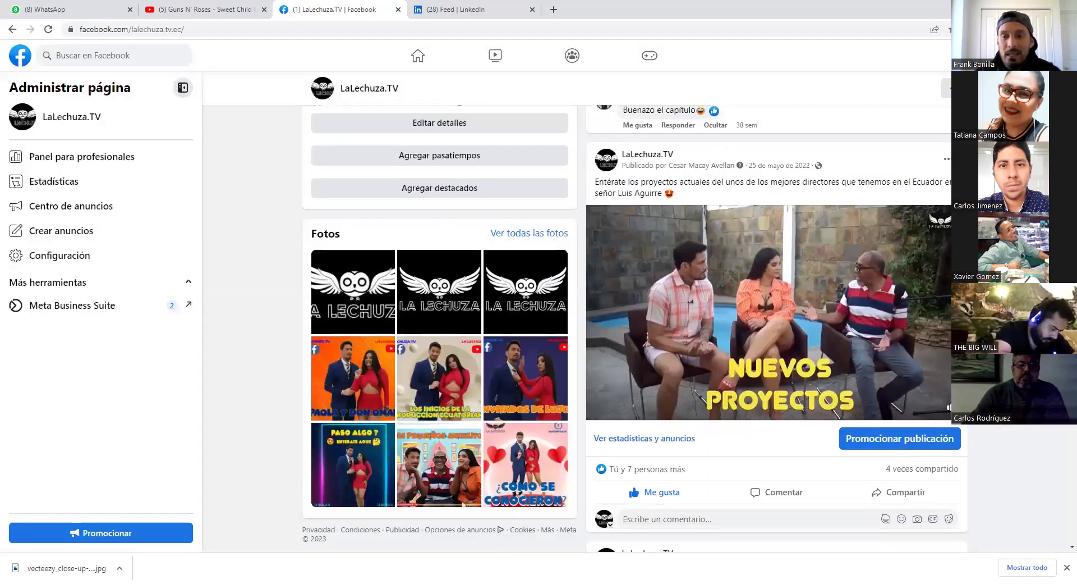
scroll(774, 325, "down", 7)
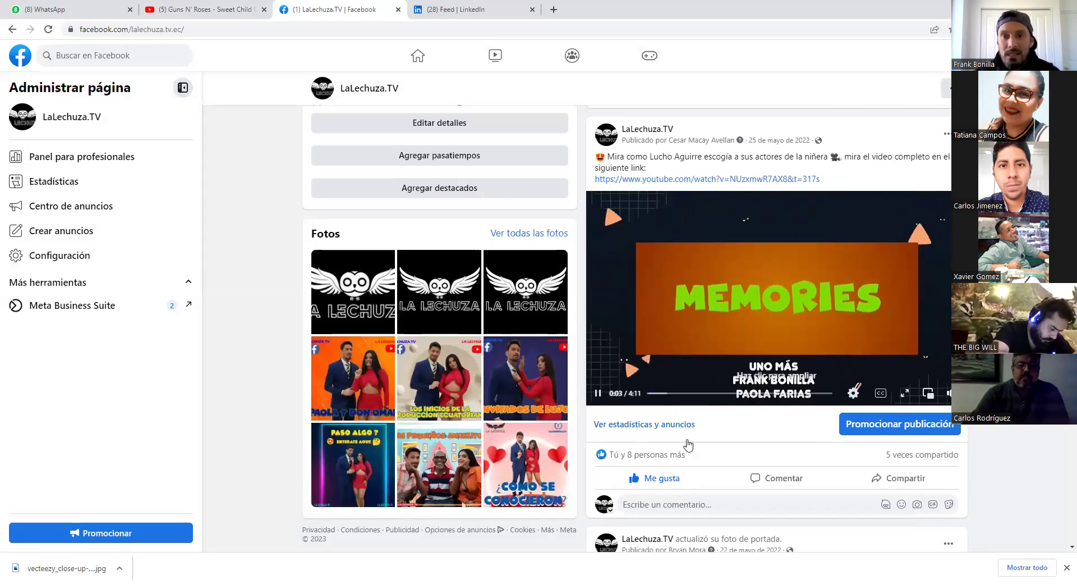
left_click(642, 425)
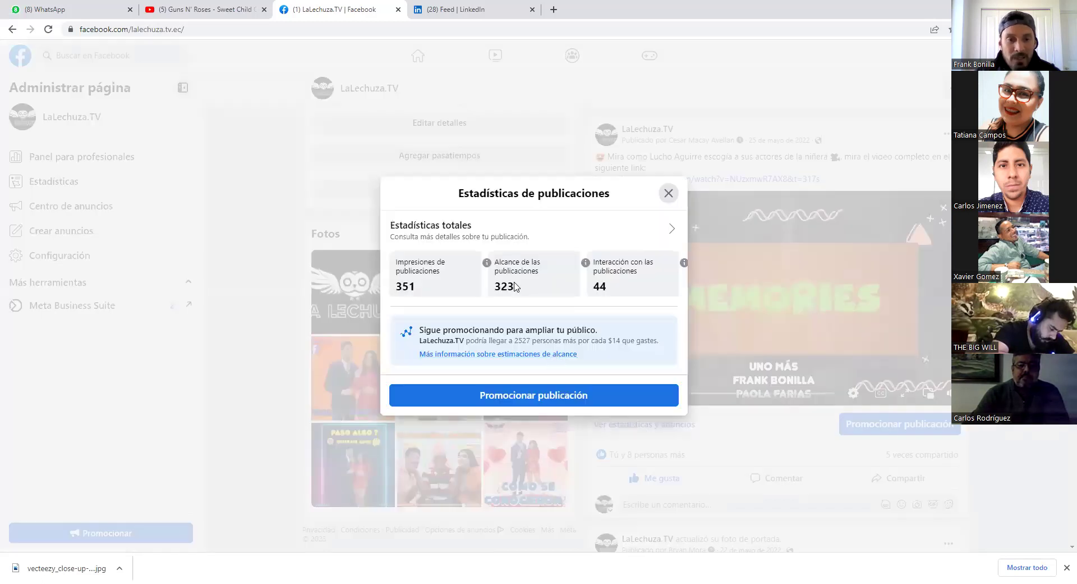
left_click(669, 193)
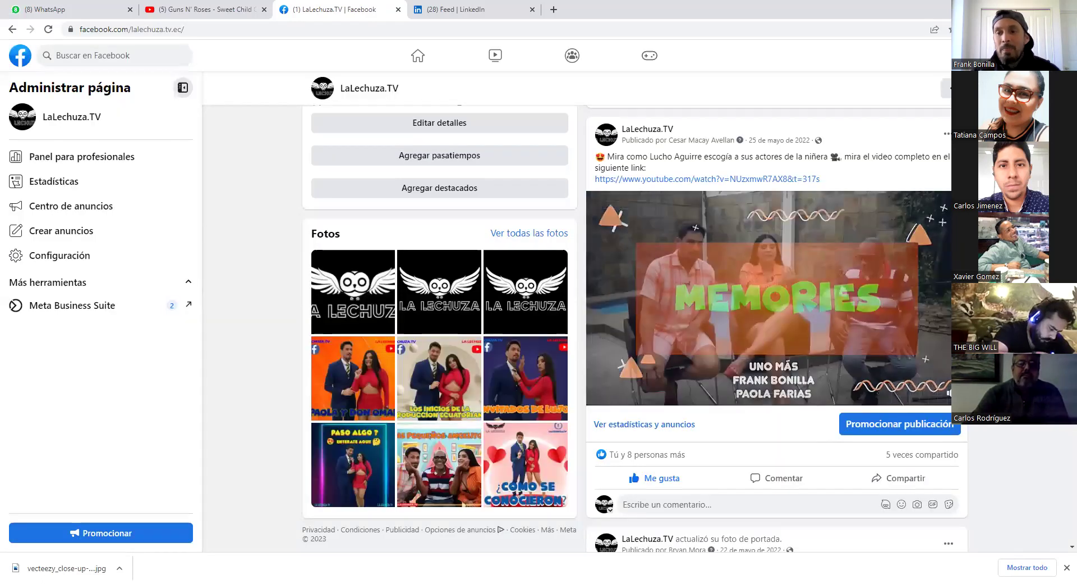
scroll(327, 227, "up", 7)
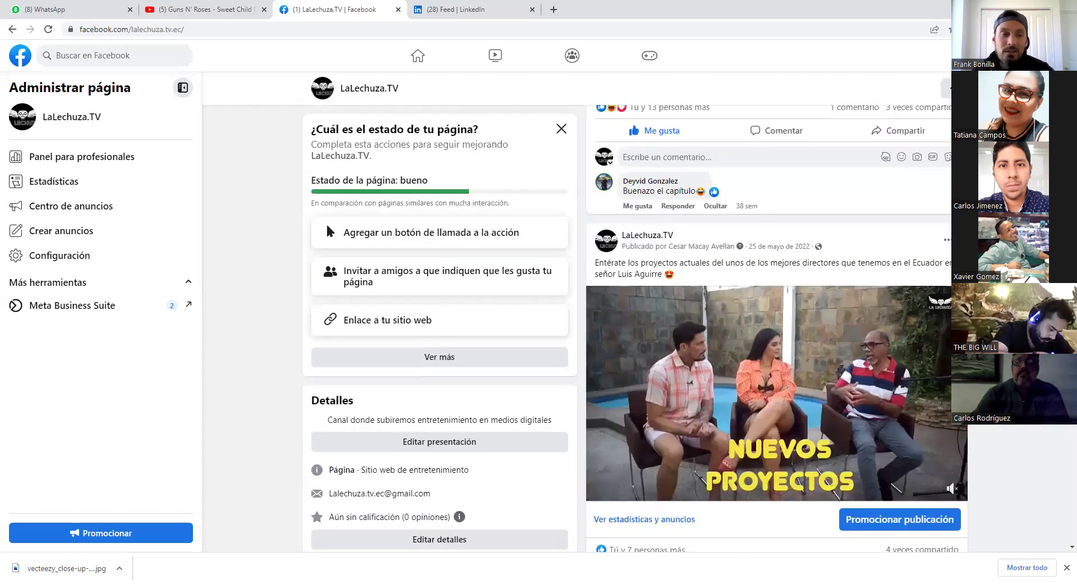
- Open the followers list of the LaLechuza.TV page
scroll(326, 226, "up", 6)
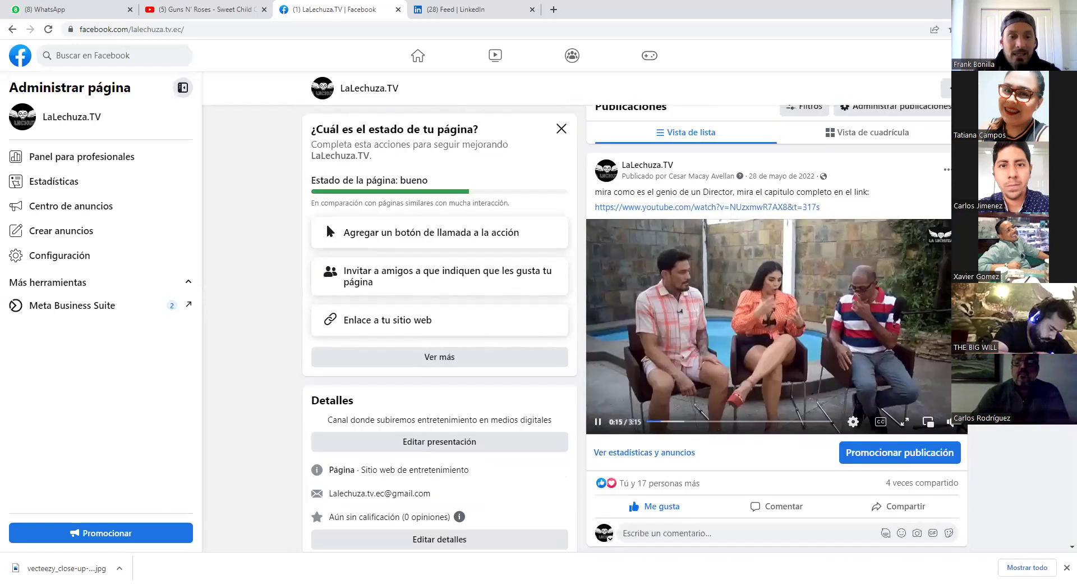
scroll(325, 222, "up", 6)
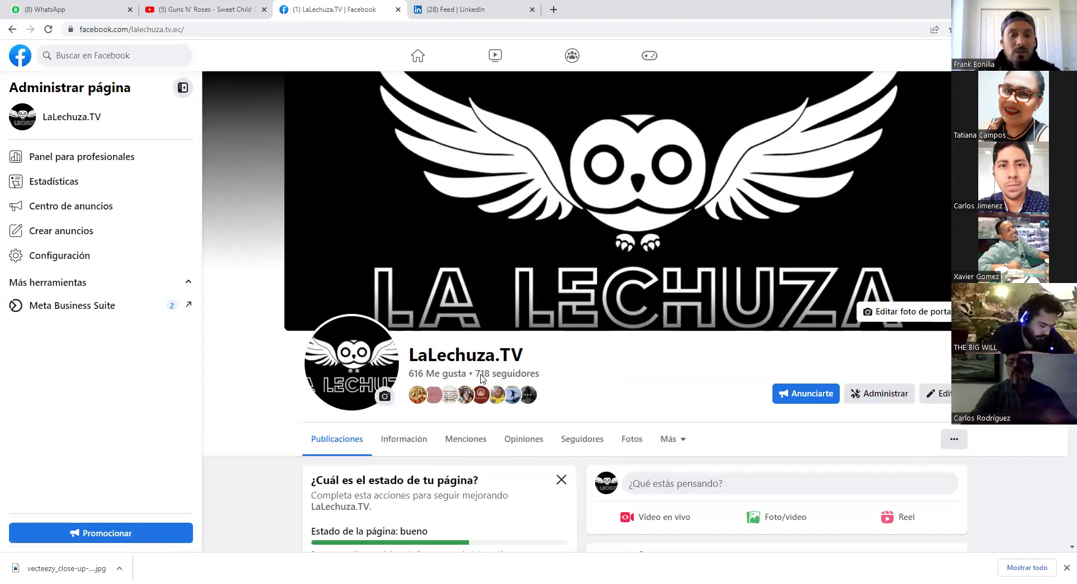
left_click(525, 377)
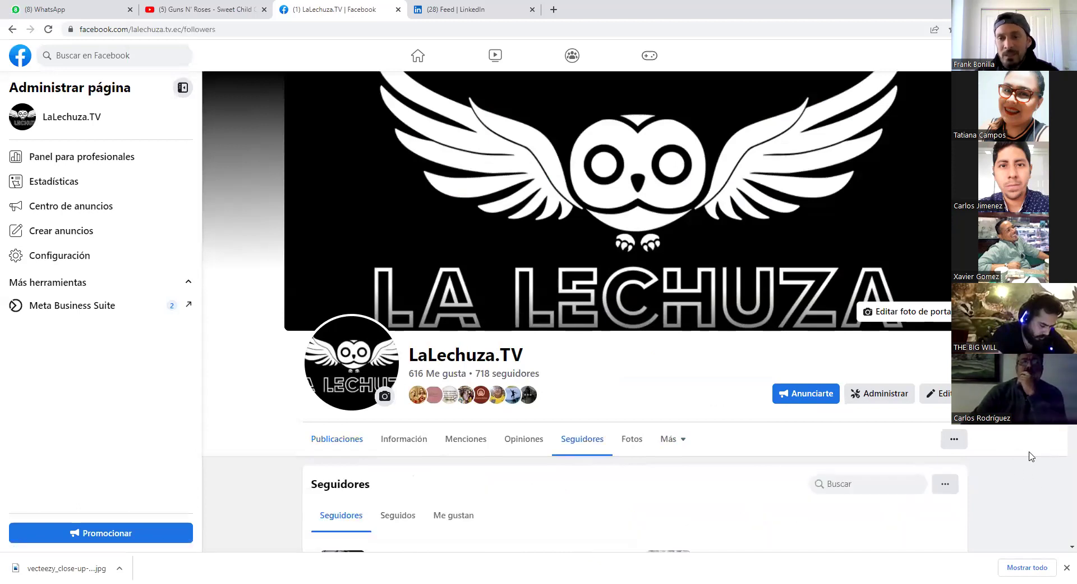
- Examine the profiles of LaLechuza.TV's followers, and return to the page header
scroll(1009, 445, "down", 6)
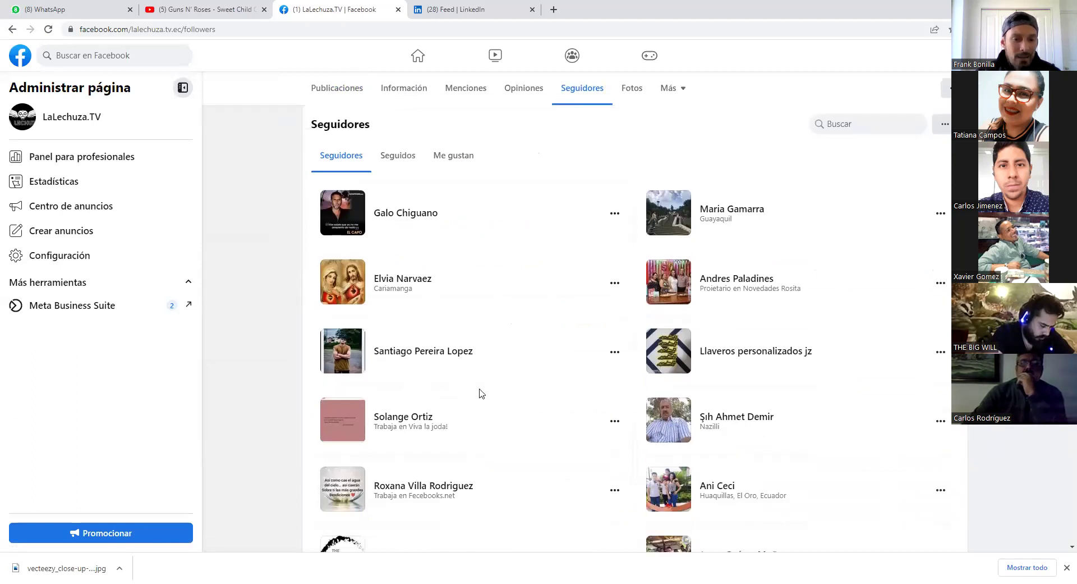
scroll(479, 391, "down", 5)
scroll(487, 388, "down", 3)
scroll(487, 388, "down", 1)
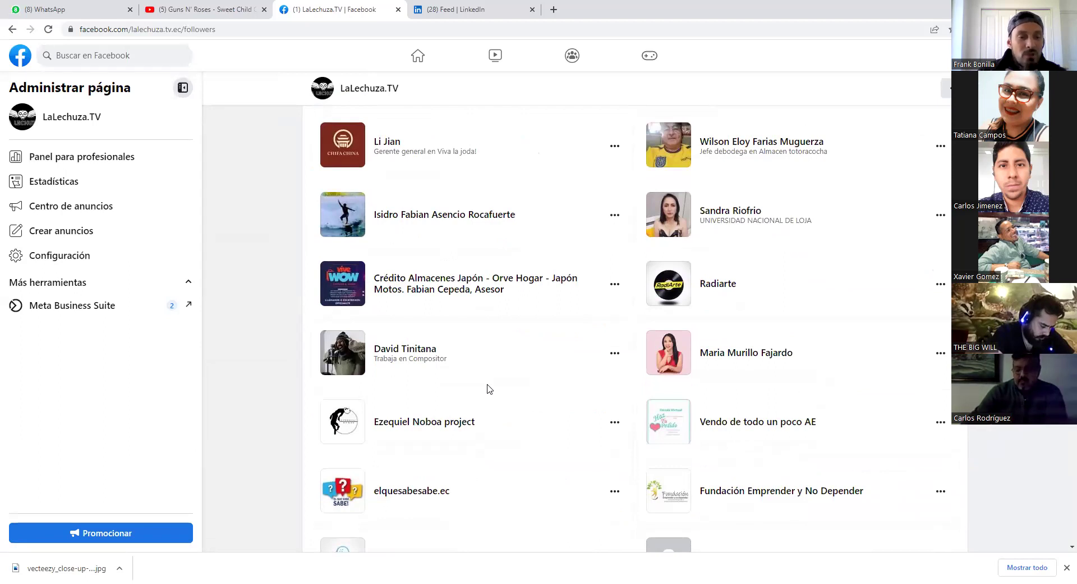
scroll(517, 368, "down", 5)
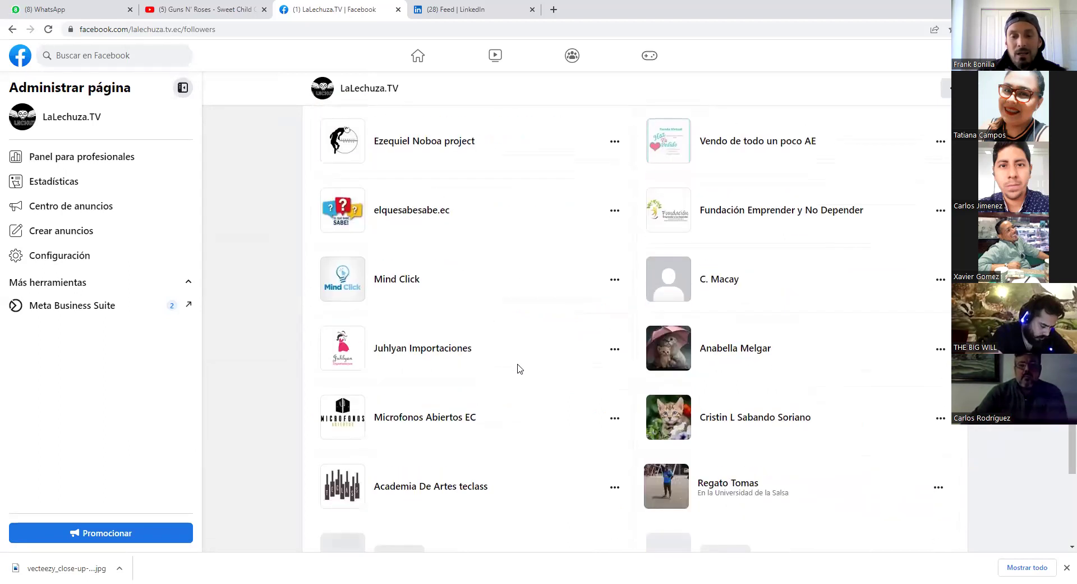
scroll(521, 369, "down", 2)
scroll(520, 369, "down", 6)
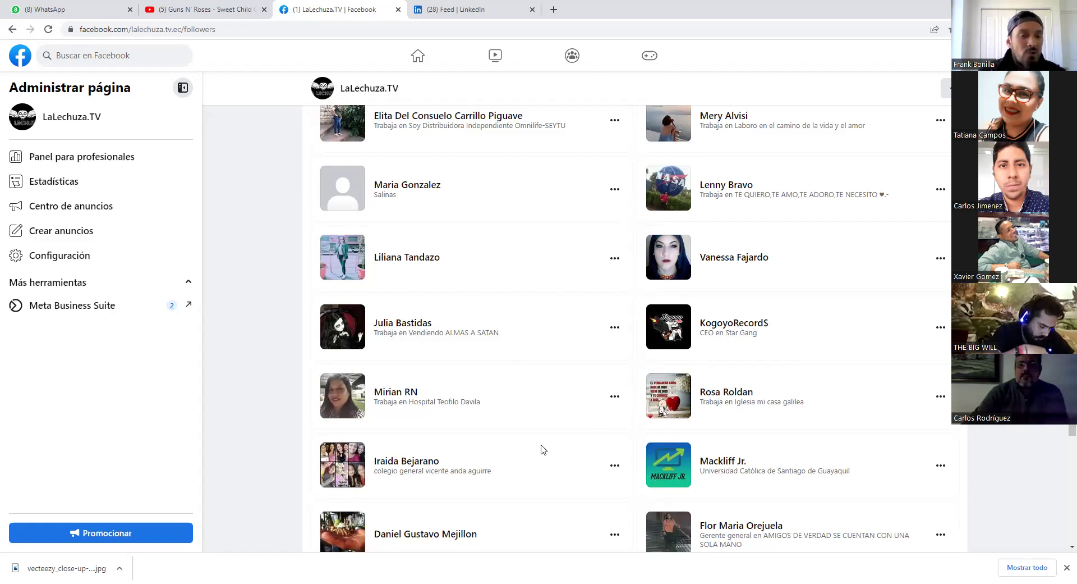
scroll(542, 449, "up", 4)
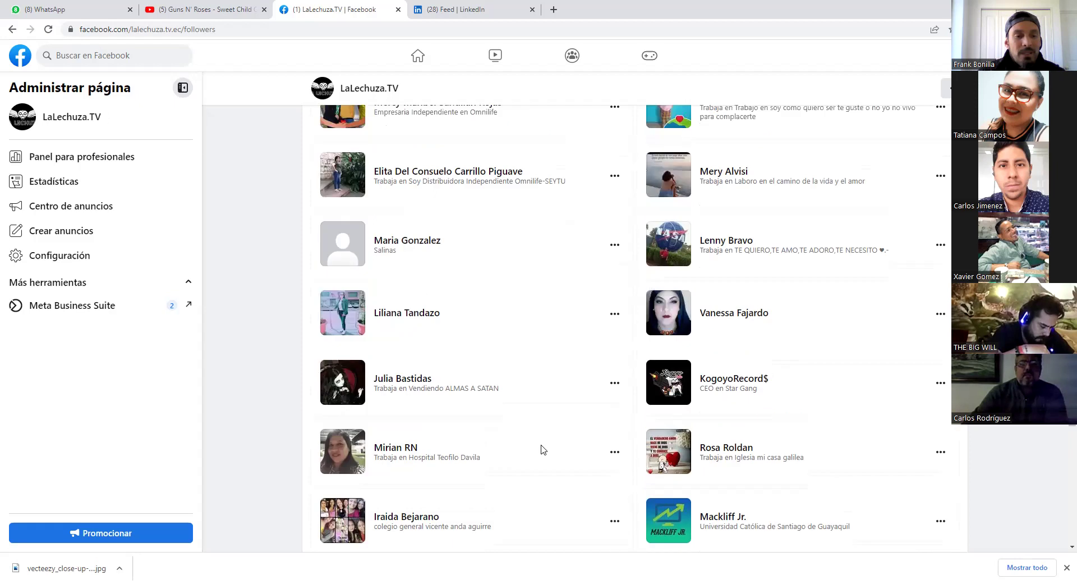
scroll(570, 443, "down", 6)
scroll(577, 444, "down", 8)
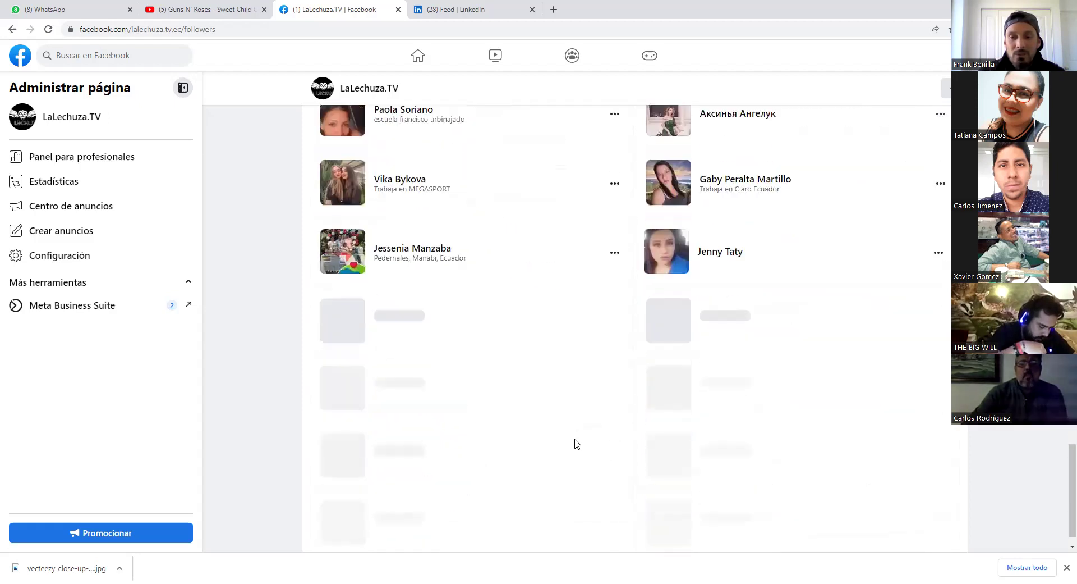
scroll(579, 440, "up", 4)
scroll(581, 438, "up", 15)
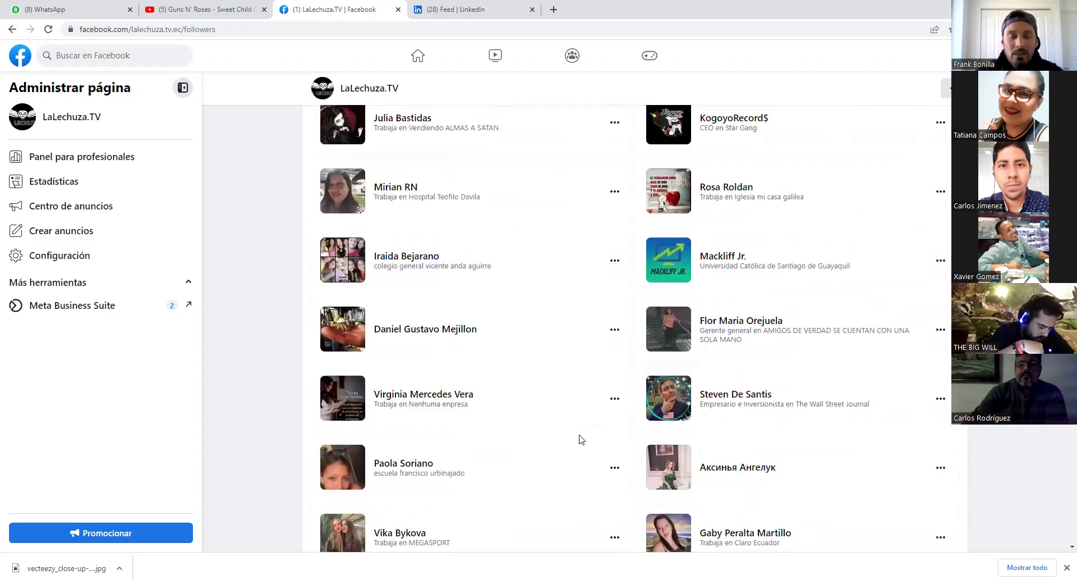
scroll(578, 432, "up", 10)
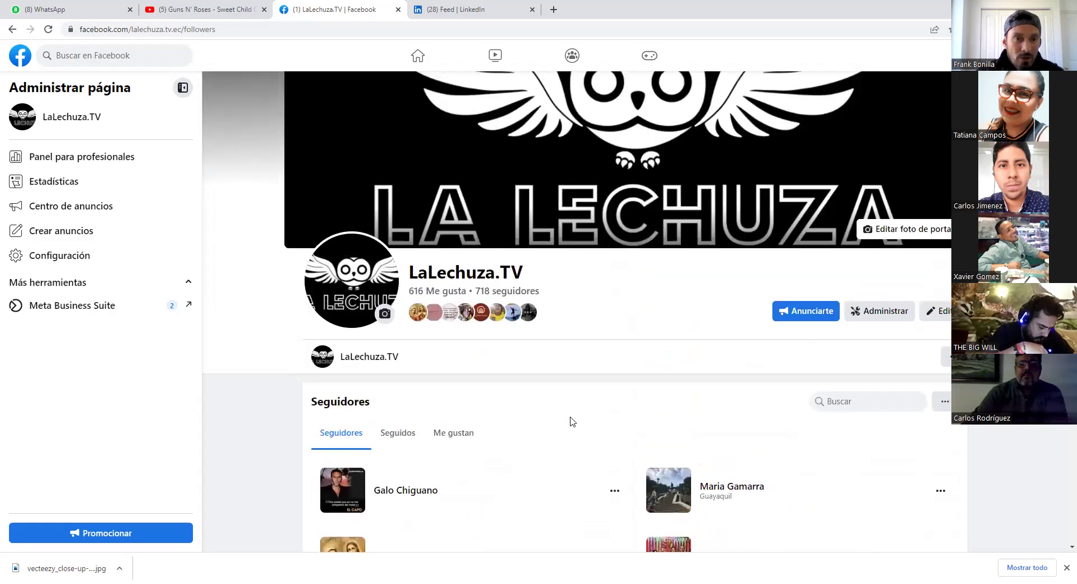
- Switch from LaLechuza.TV to the presenter's own fan page, using the full list of profiles
left_click(1055, 55)
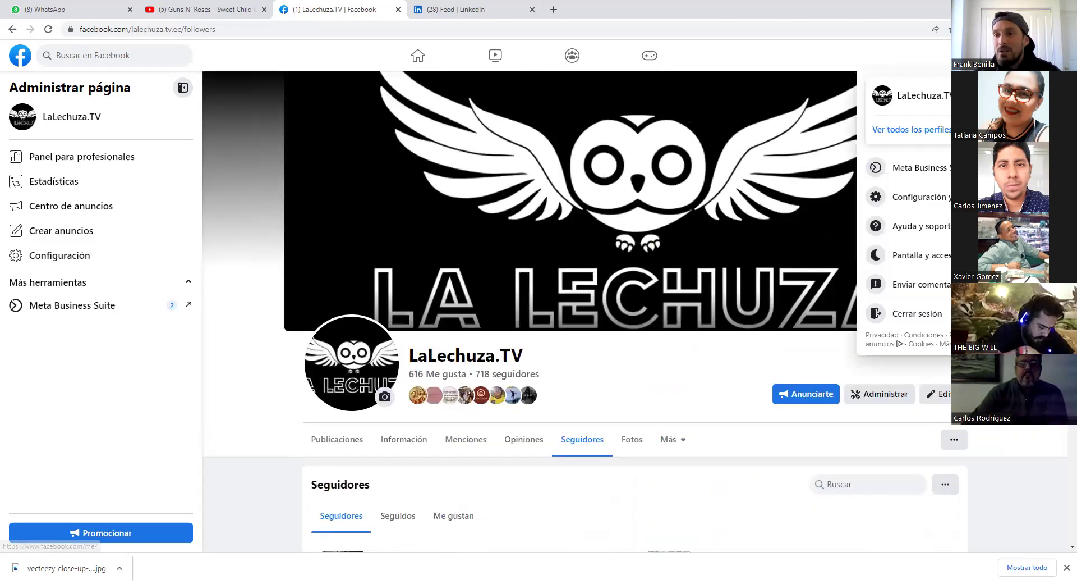
left_click(921, 134)
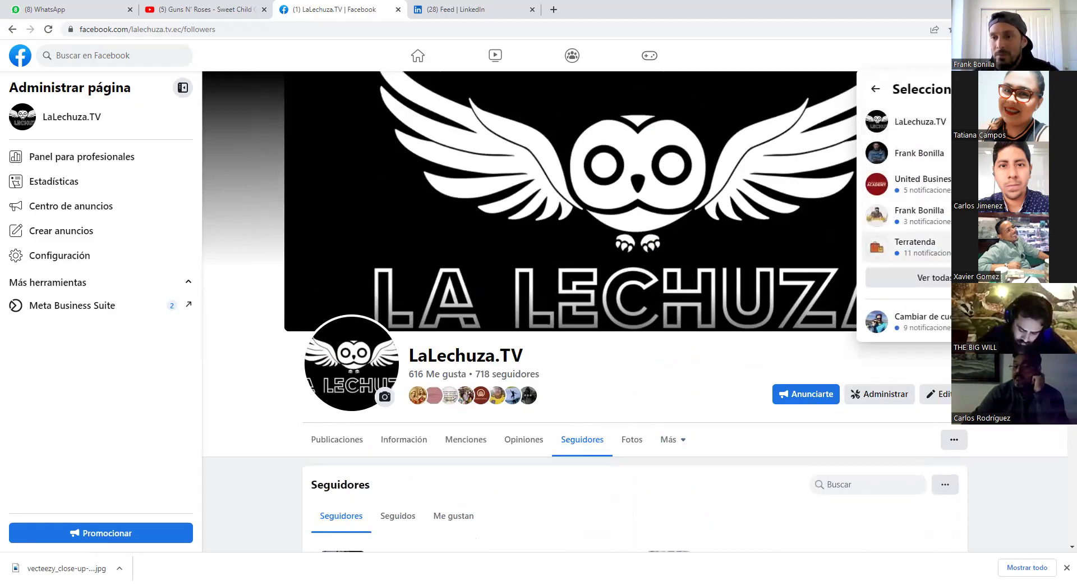
left_click(935, 216)
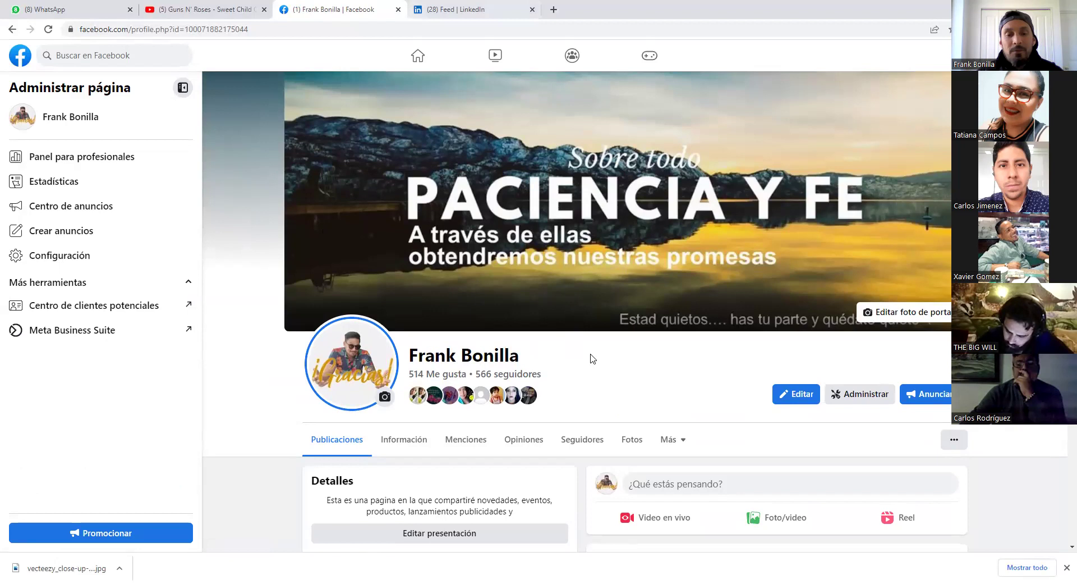
- Review the fan page's contact details, photos and posts, including the TikTok share and the February videos co-published with United Business Academy
scroll(598, 381, "down", 10)
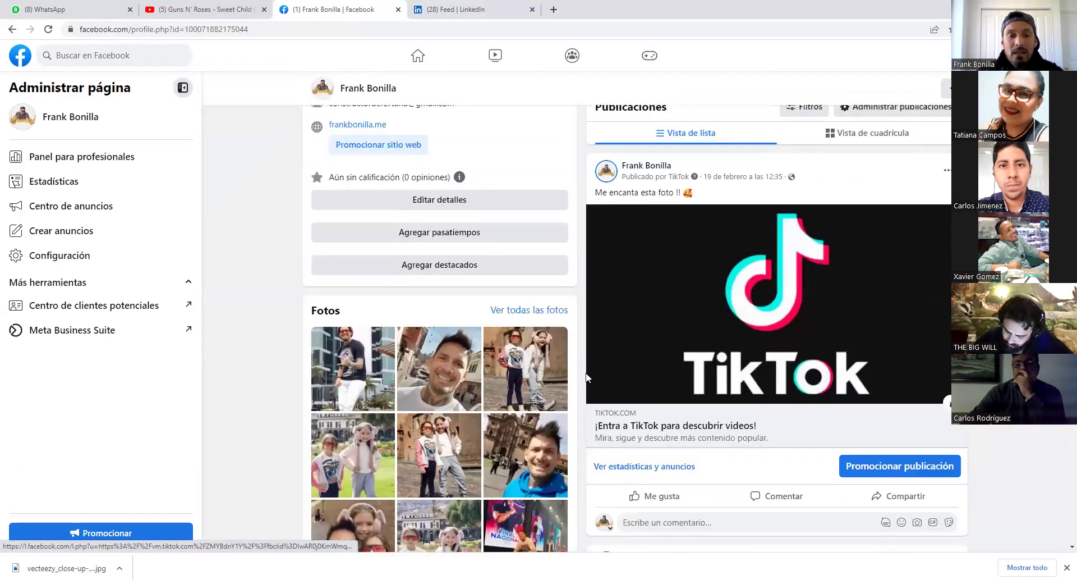
scroll(587, 377, "down", 2)
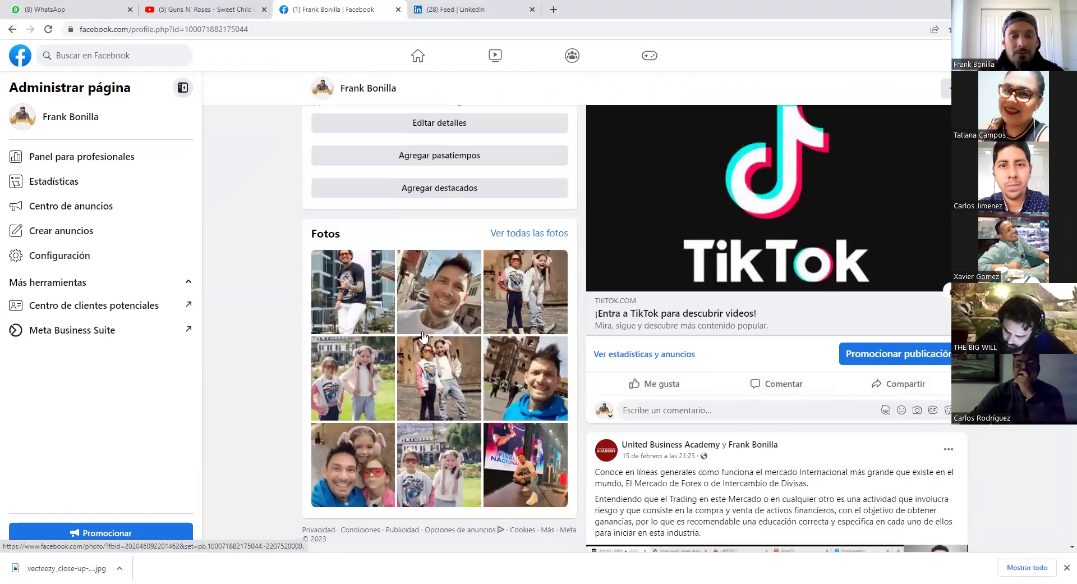
scroll(868, 392, "down", 4)
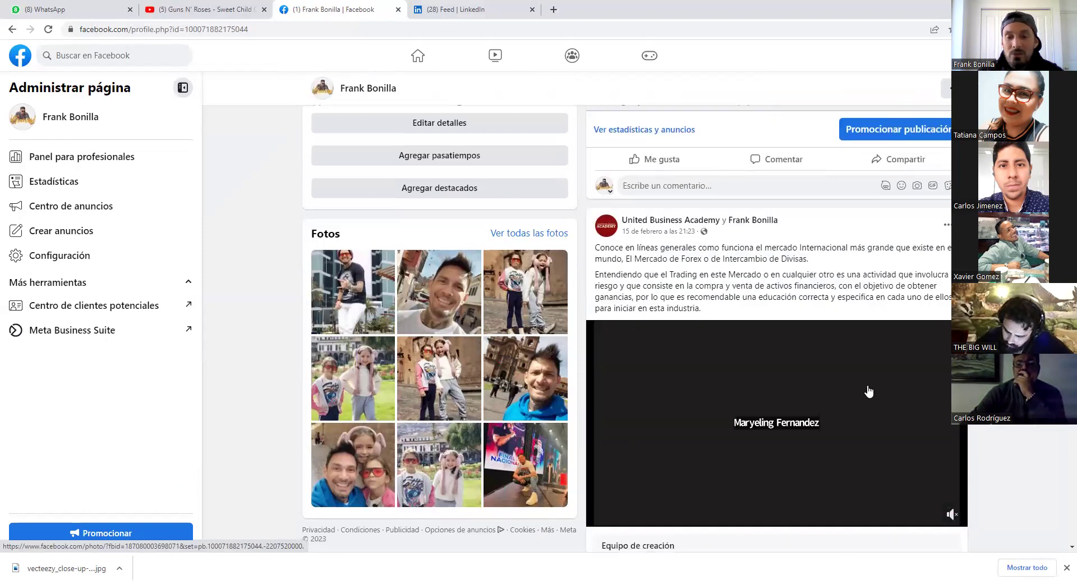
scroll(777, 328, "down", 2)
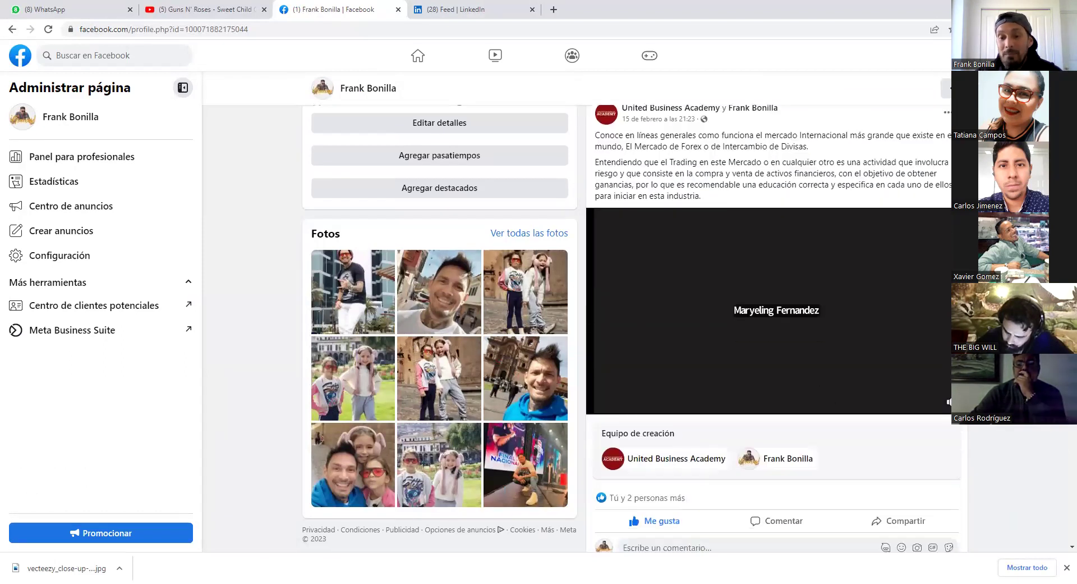
scroll(776, 328, "down", 8)
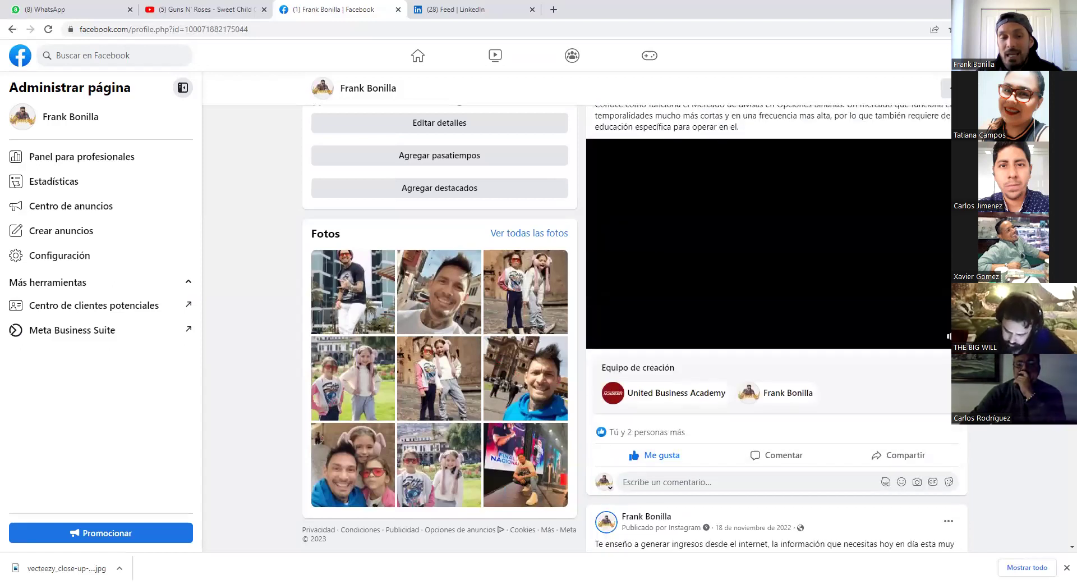
scroll(733, 329, "up", 2)
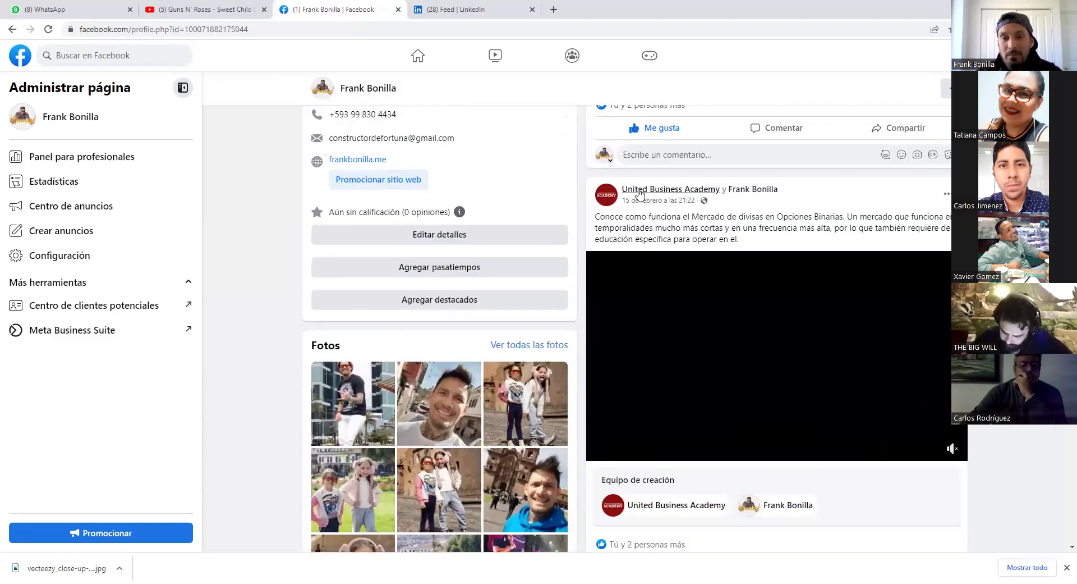
mouse_move(643, 194)
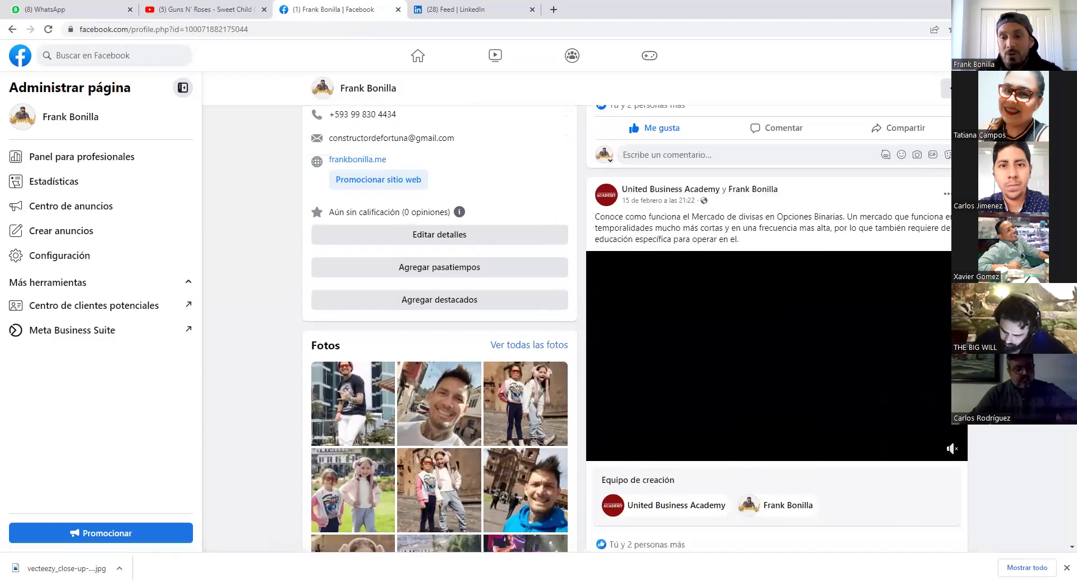
scroll(775, 337, "down", 8)
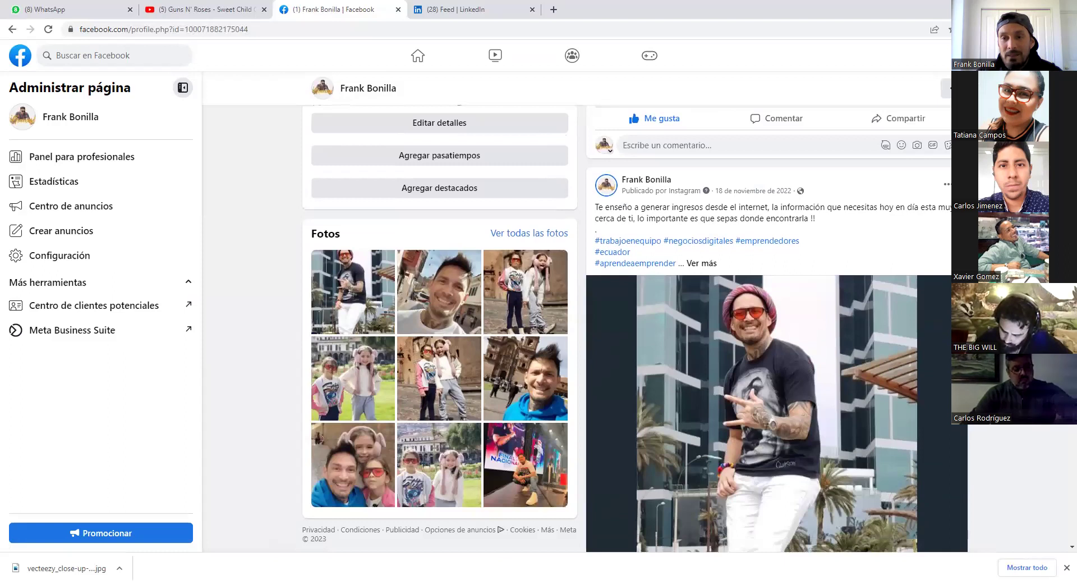
scroll(841, 384, "up", 5)
scroll(930, 340, "up", 2)
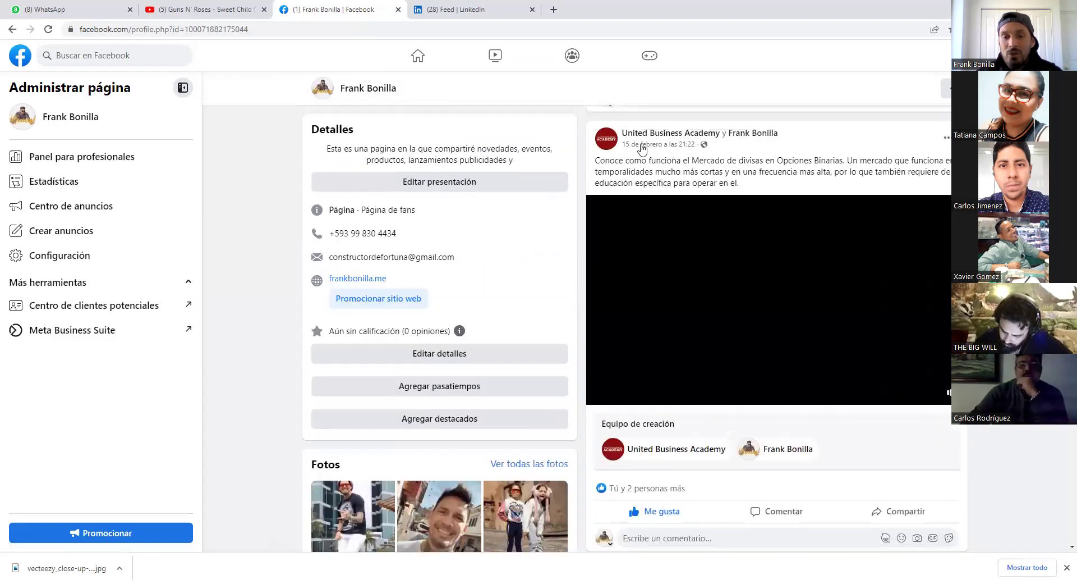
- Check the available options for the 15 February binary options video co-published with United Business Academy, and close them
left_click(947, 137)
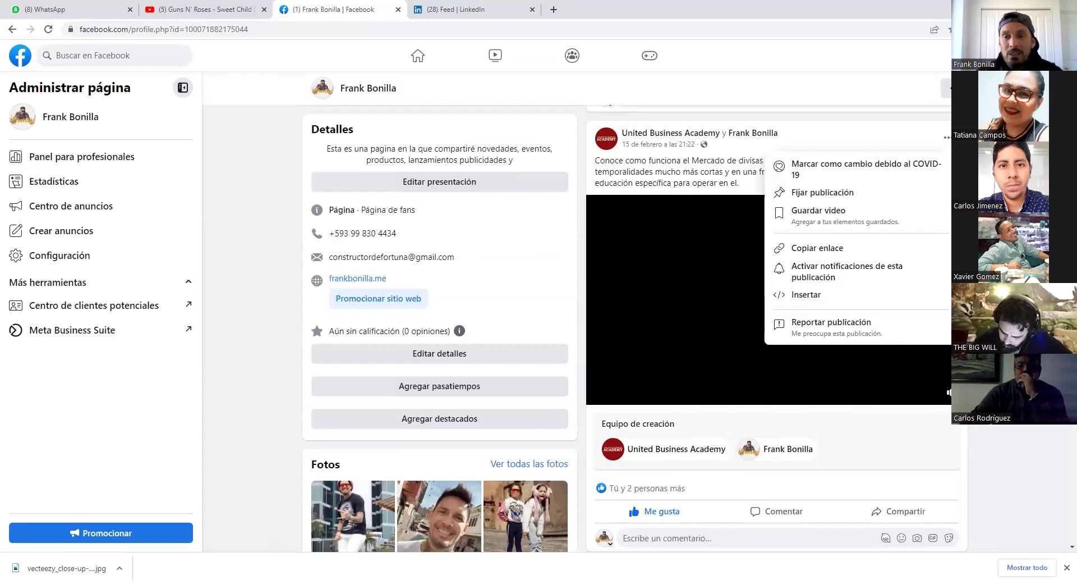
key("Escape")
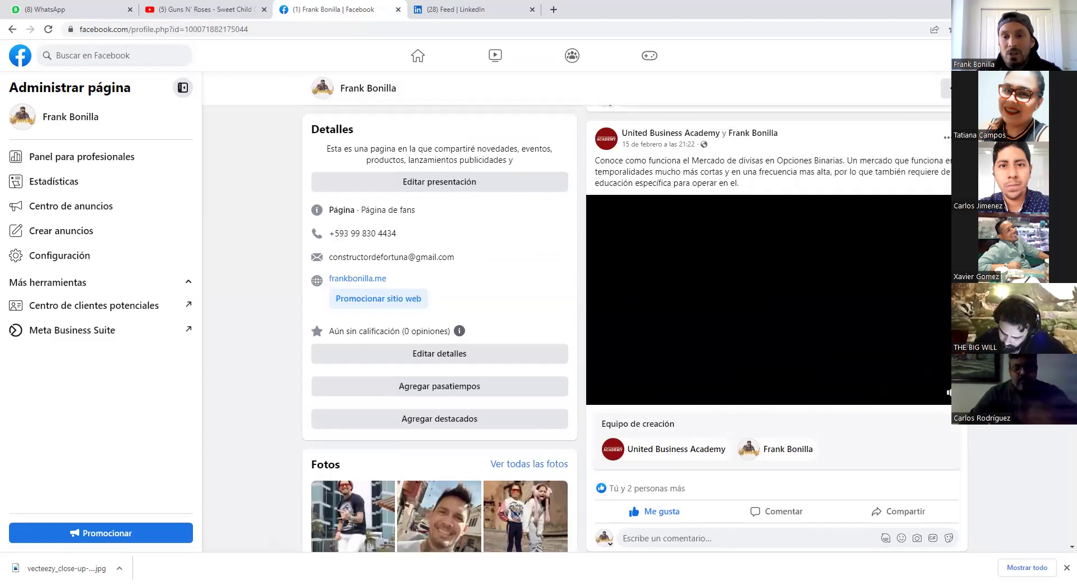
scroll(634, 326, "down", 3)
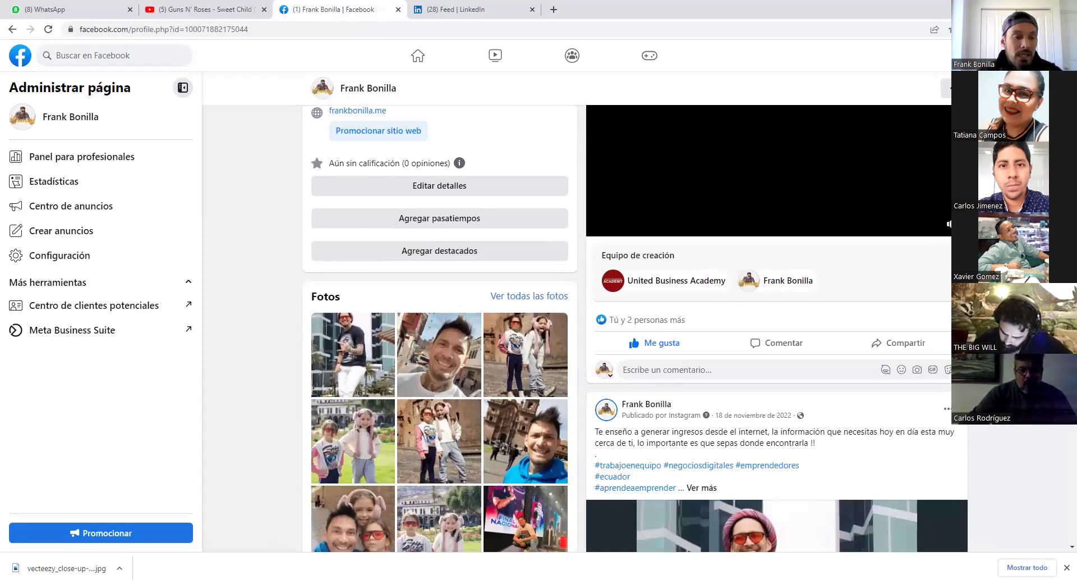
scroll(440, 325, "up", 3)
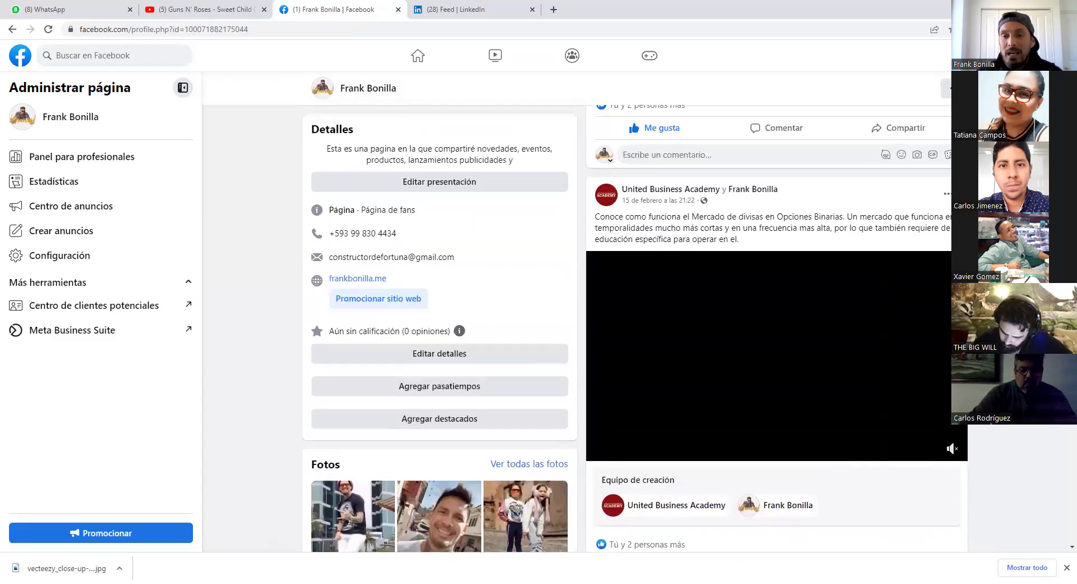
- Compare the Forex and binary options videos co-published with United Business Academy on 15 February, including their creation team credits
scroll(769, 328, "up", 5)
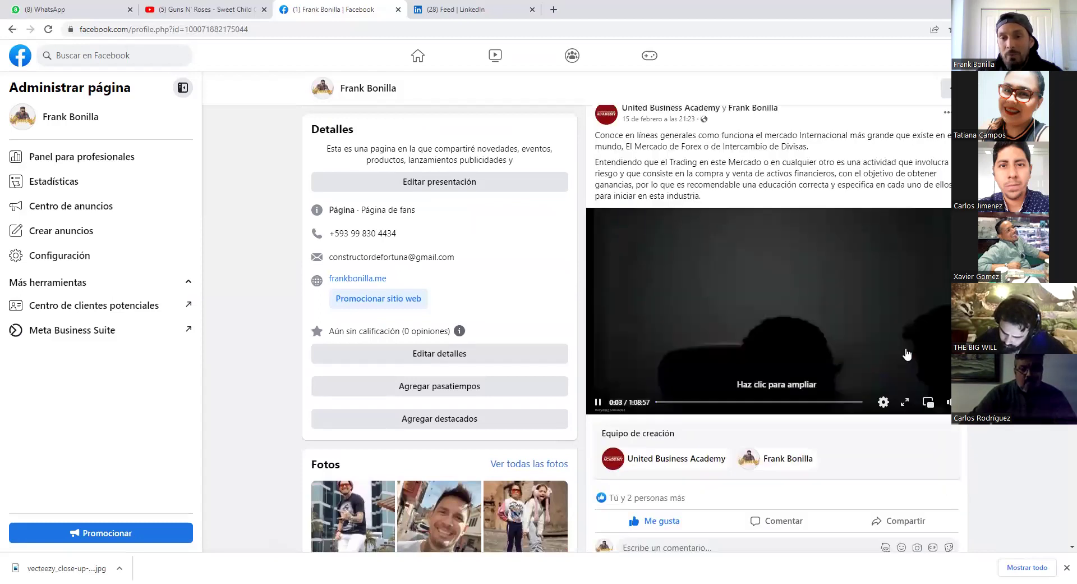
scroll(769, 329, "up", 2)
scroll(769, 328, "down", 5)
scroll(769, 328, "down", 7)
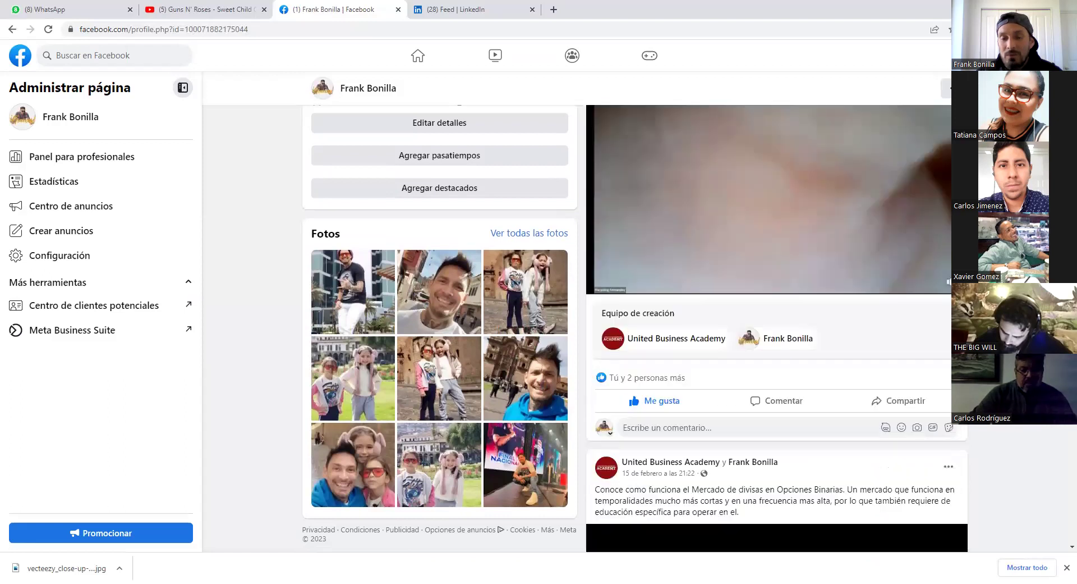
mouse_move(698, 192)
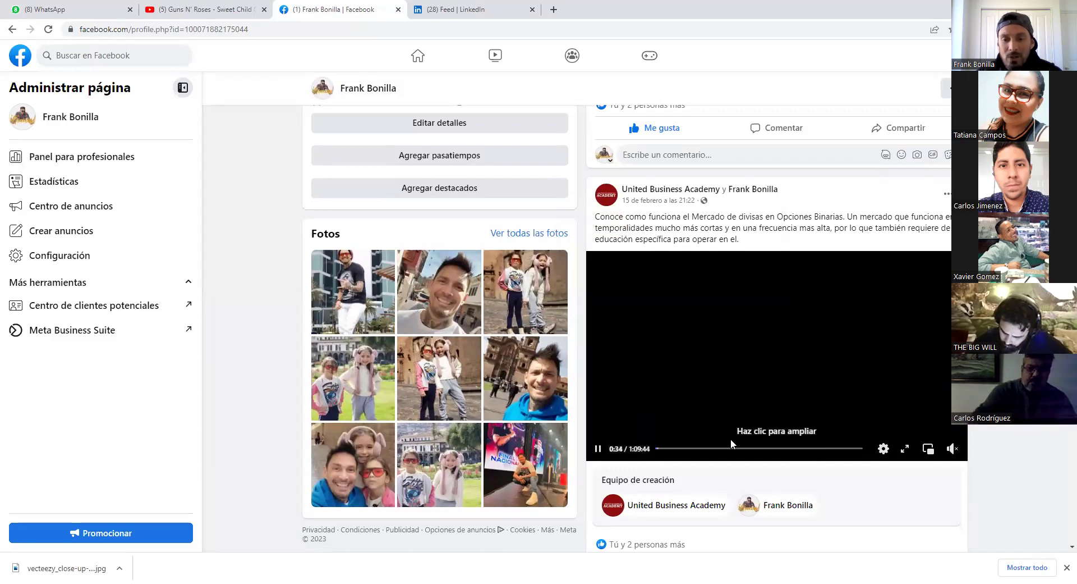
scroll(738, 437, "down", 2)
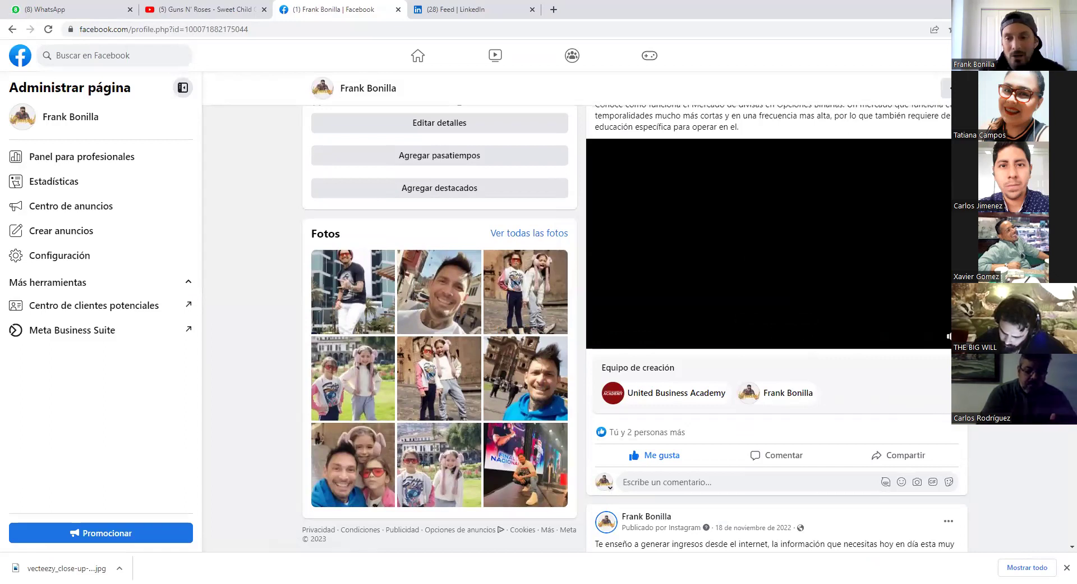
- Switch from the fan page to the presenter's personal profile, and show its details and newest post
scroll(617, 308, "up", 15)
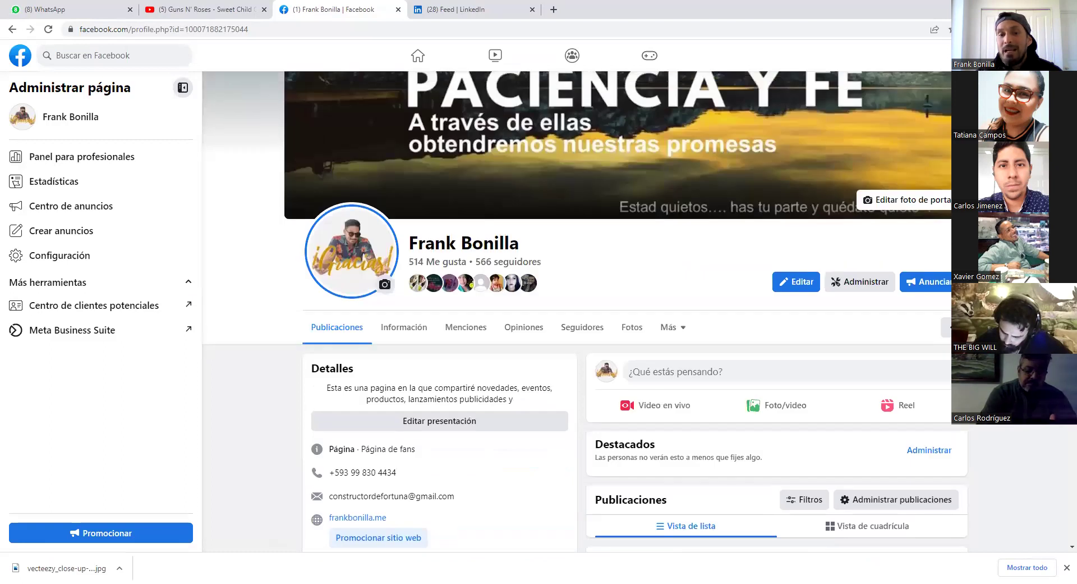
scroll(617, 309, "up", 2)
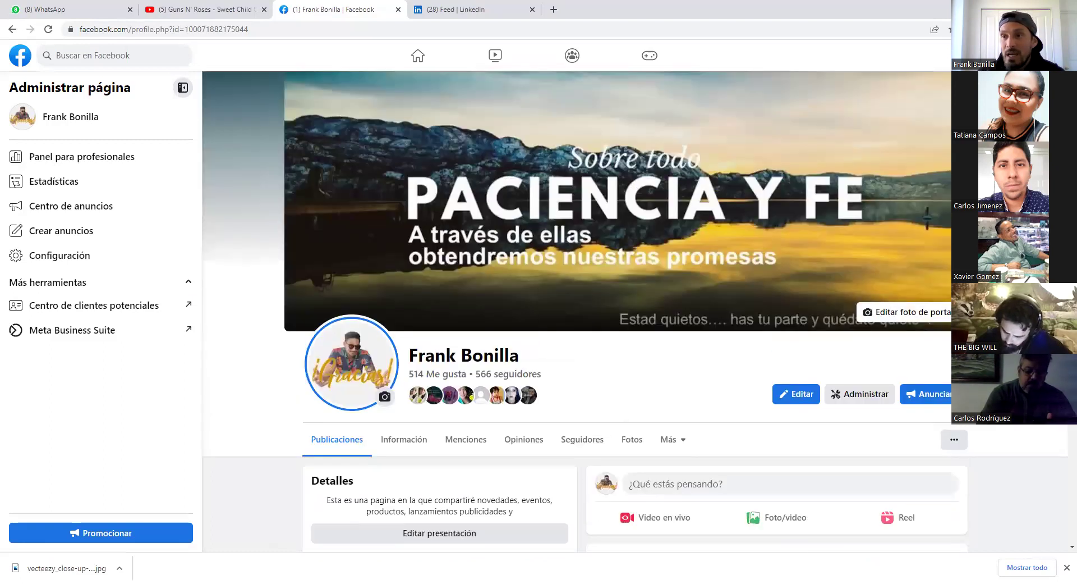
left_click(912, 95)
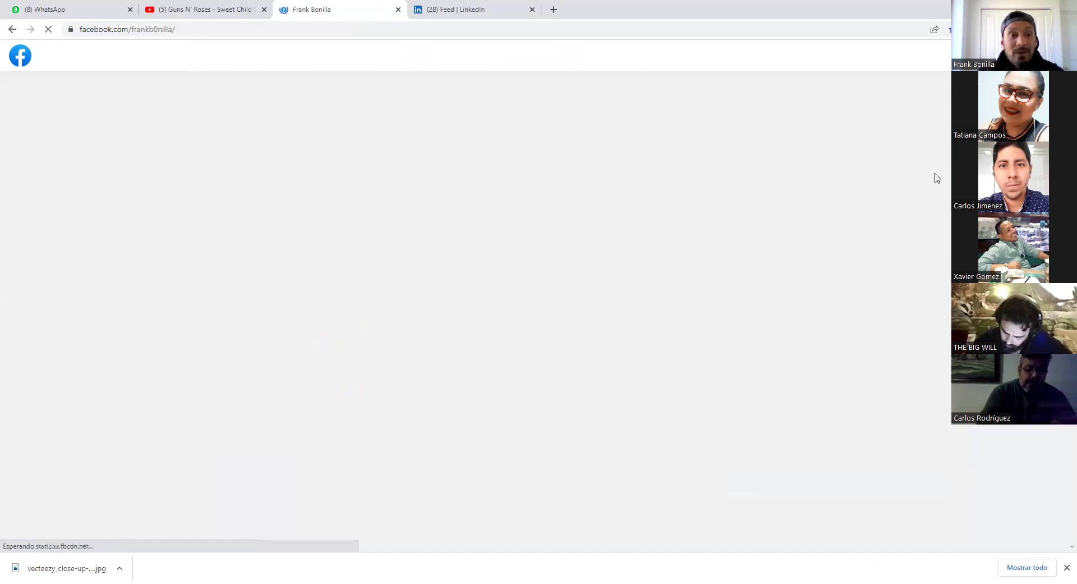
scroll(936, 177, "down", 4)
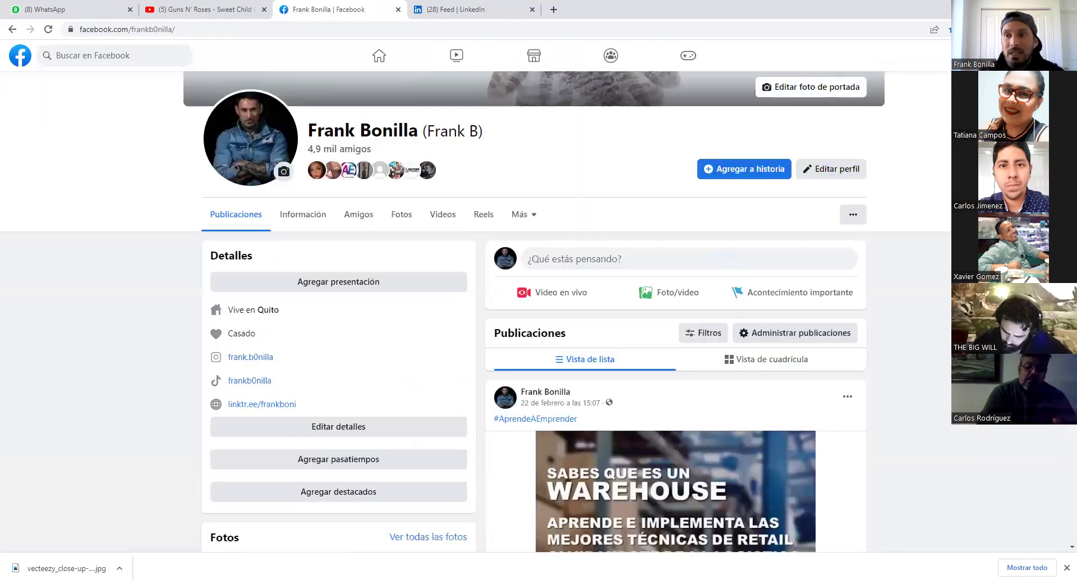
- Switch away from the presenter's current personal account through the list of all profiles and accounts
left_click(1055, 55)
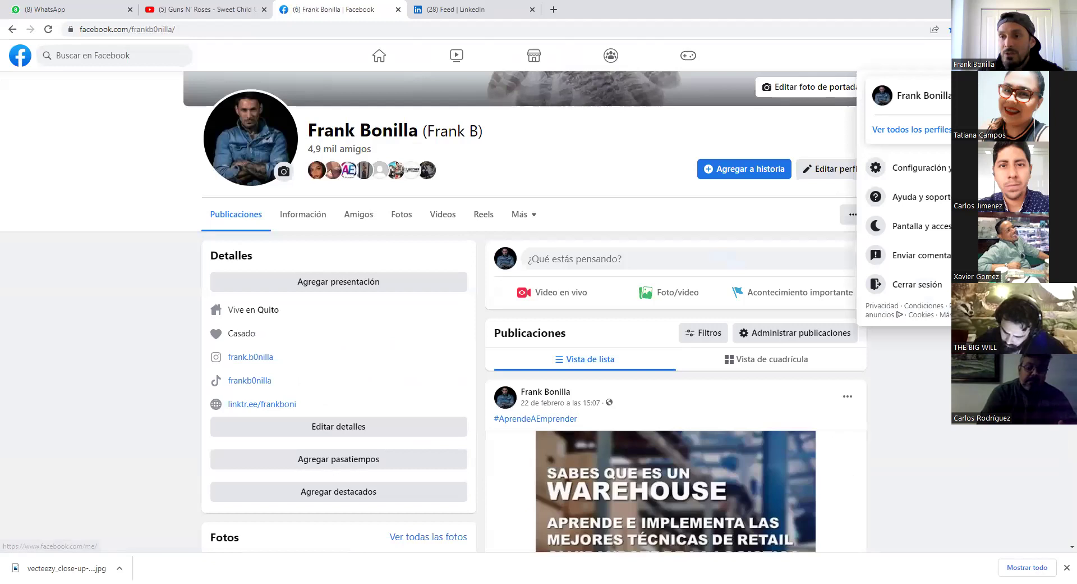
left_click(931, 130)
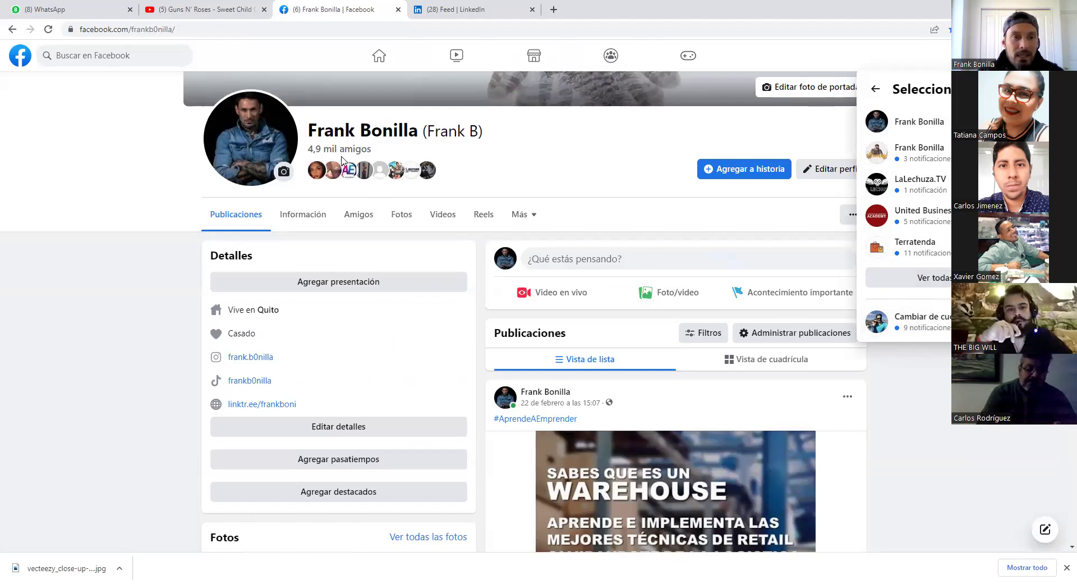
left_click(906, 322)
left_click(933, 152)
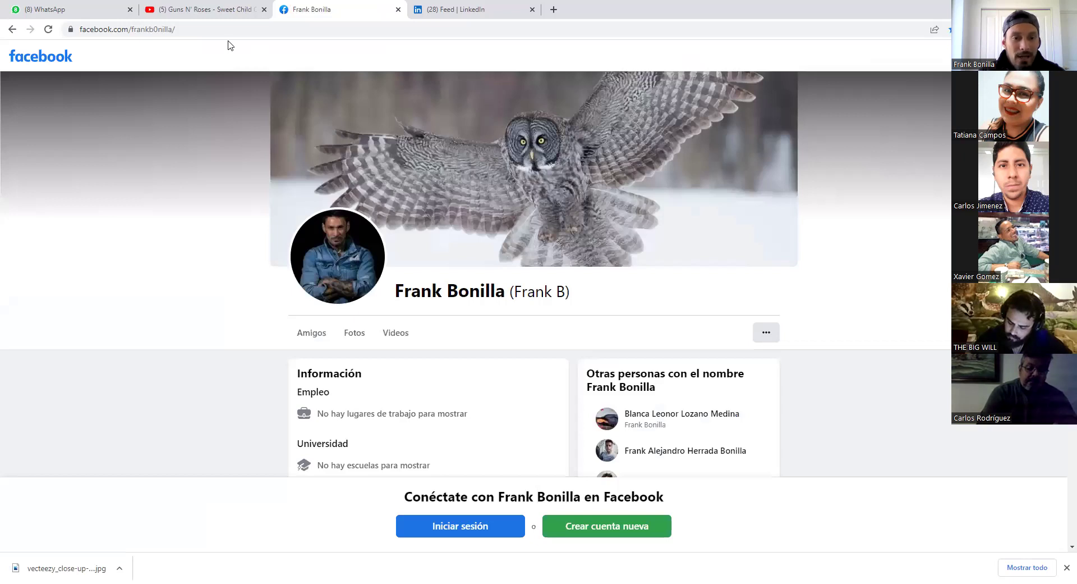
scroll(685, 414, "down", 2)
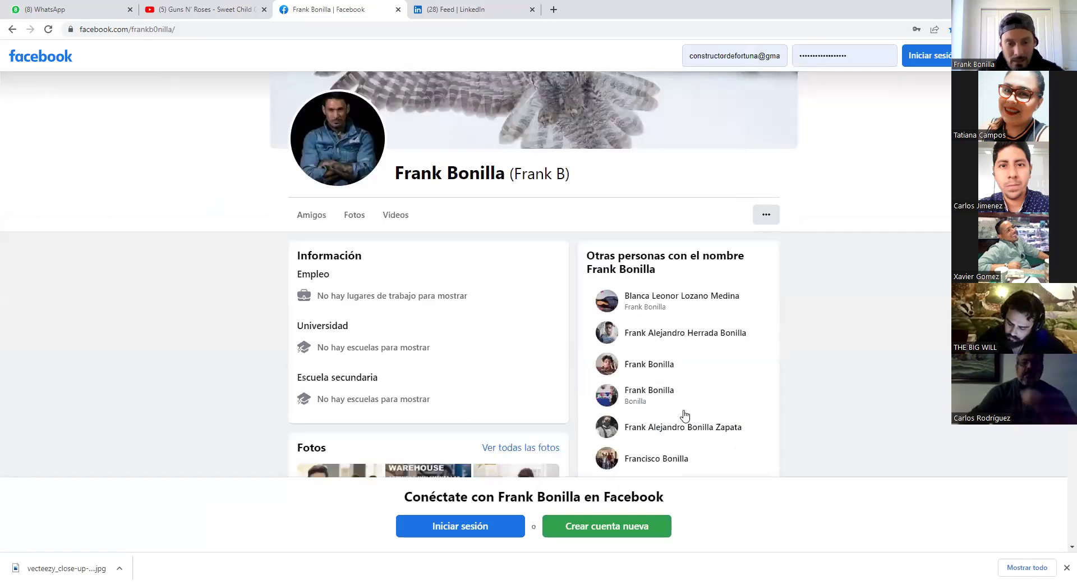
- Try to log in to the presenter's other Facebook account with its saved e-mail and password
left_click(466, 536)
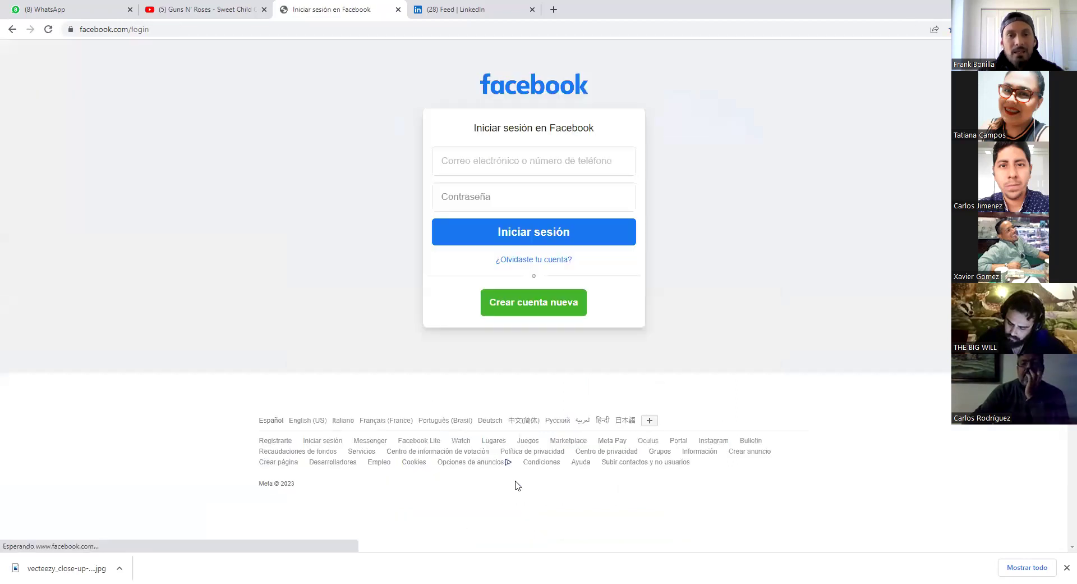
left_click(569, 165)
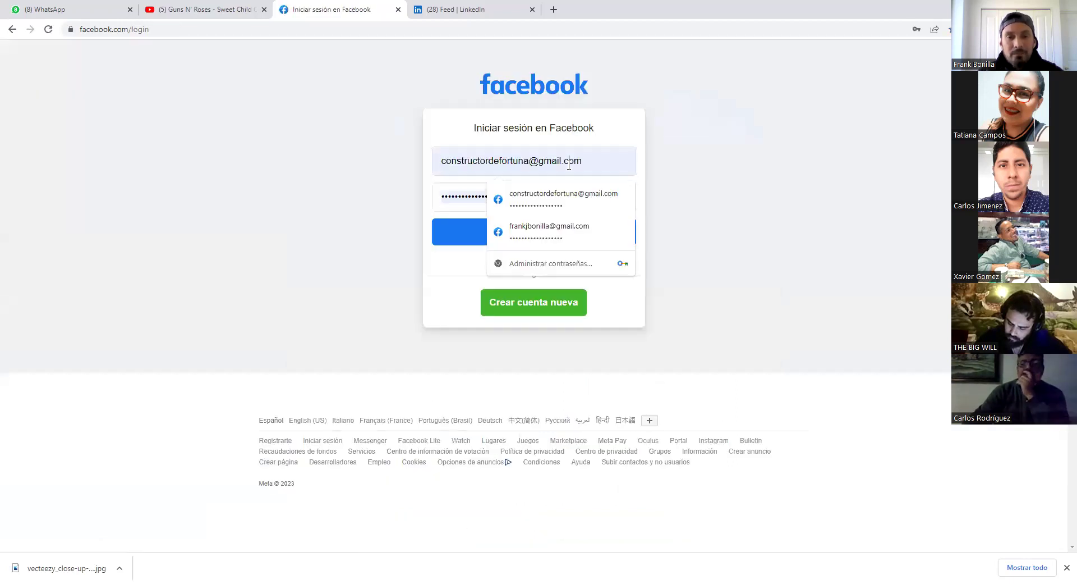
left_click(555, 227)
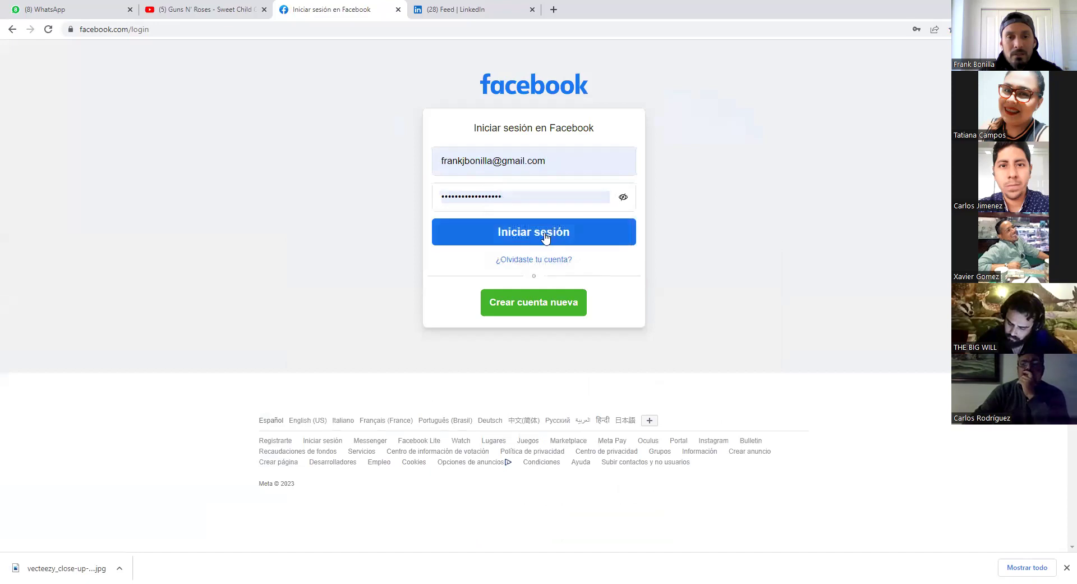
left_click(546, 236)
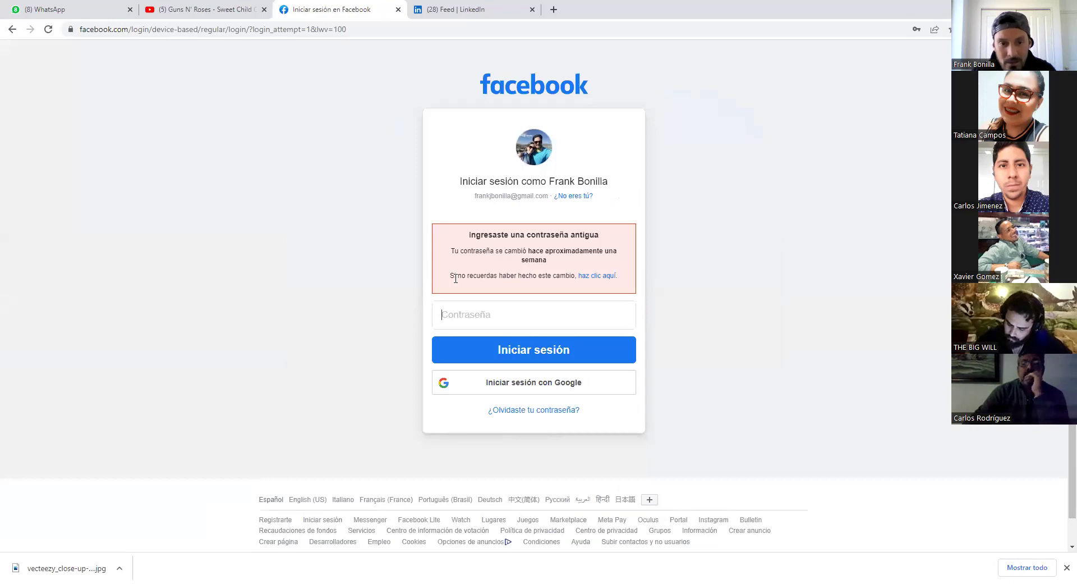
- Enter the current account password to log in, and update the password saved in the browser
left_click(499, 312)
type("******")
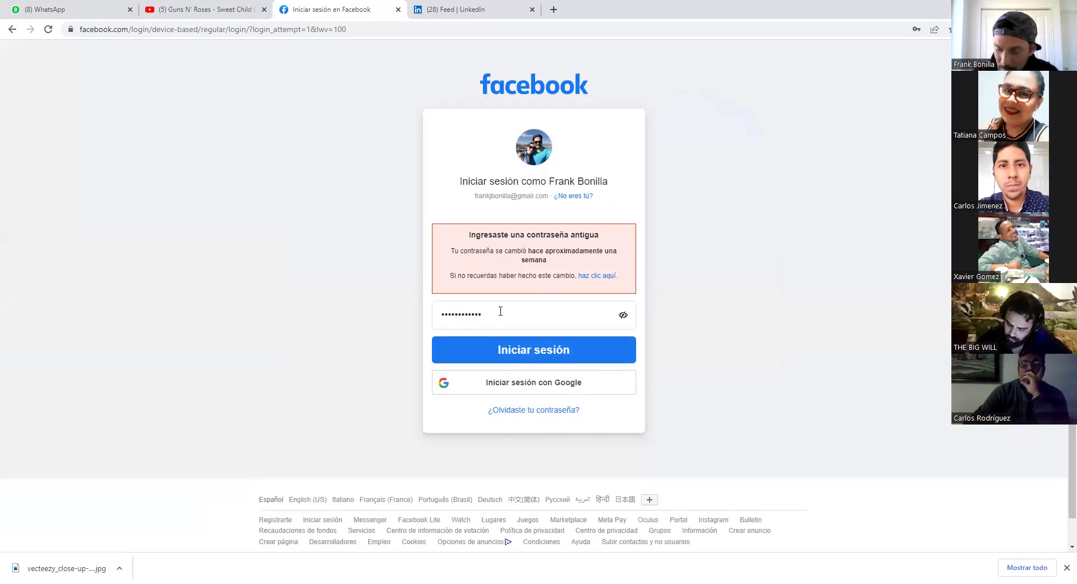
type("**")
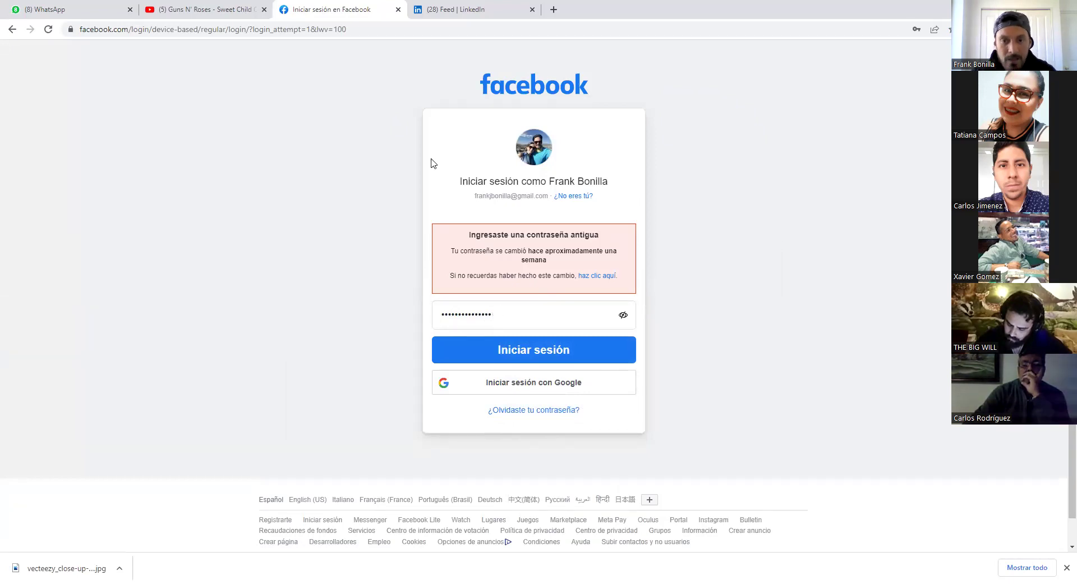
left_click(551, 359)
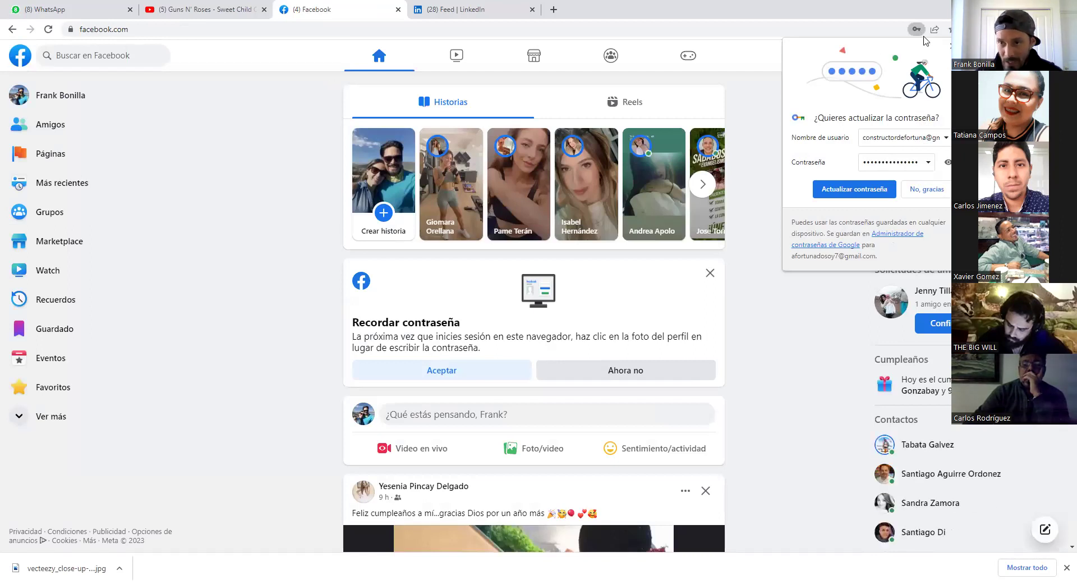
left_click(867, 191)
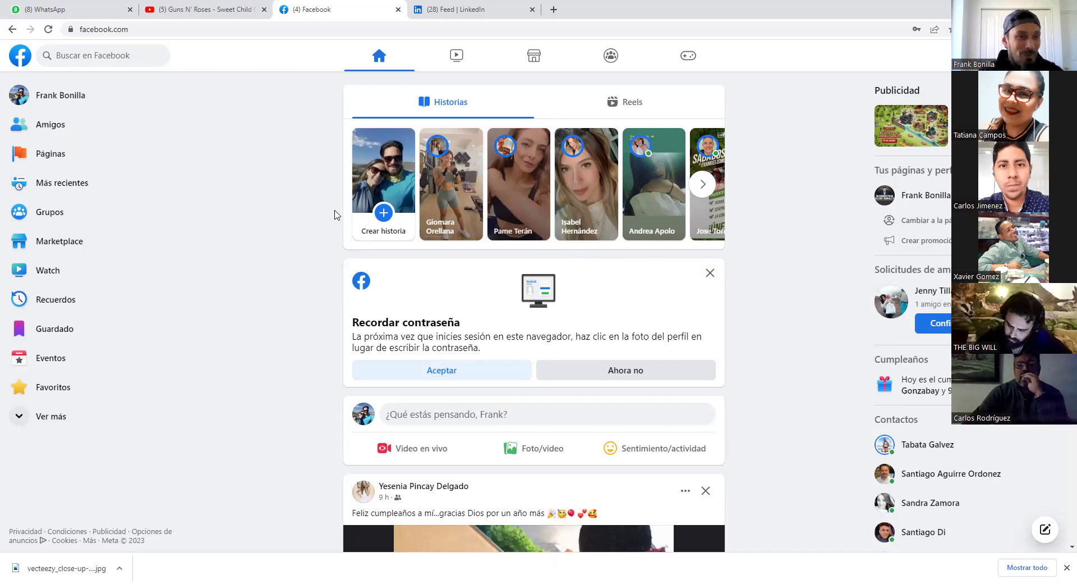
- Open this account's personal profile and show its friends, details, photos and the February posts
left_click(73, 98)
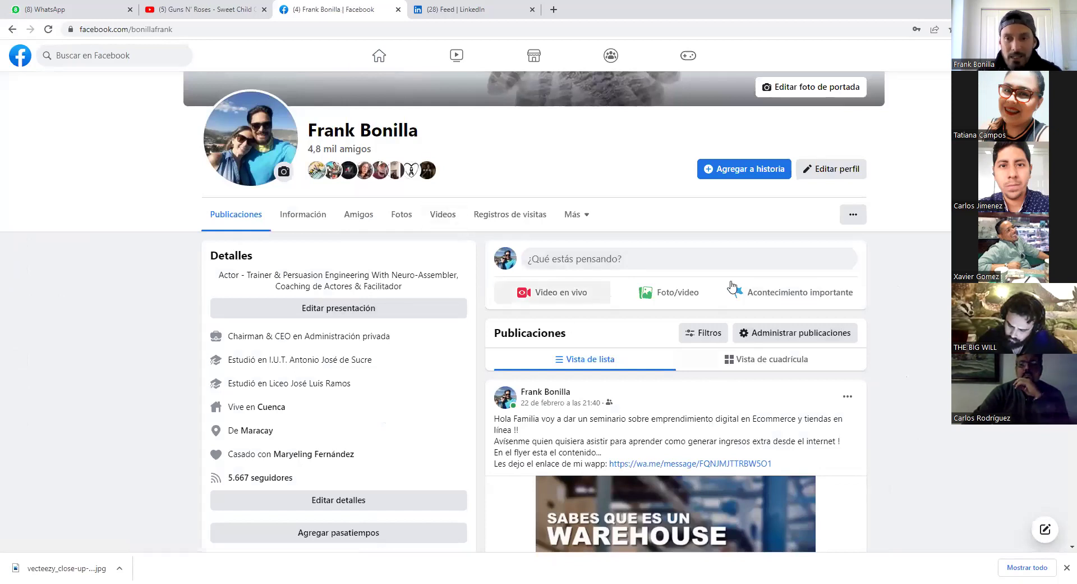
scroll(915, 378, "down", 7)
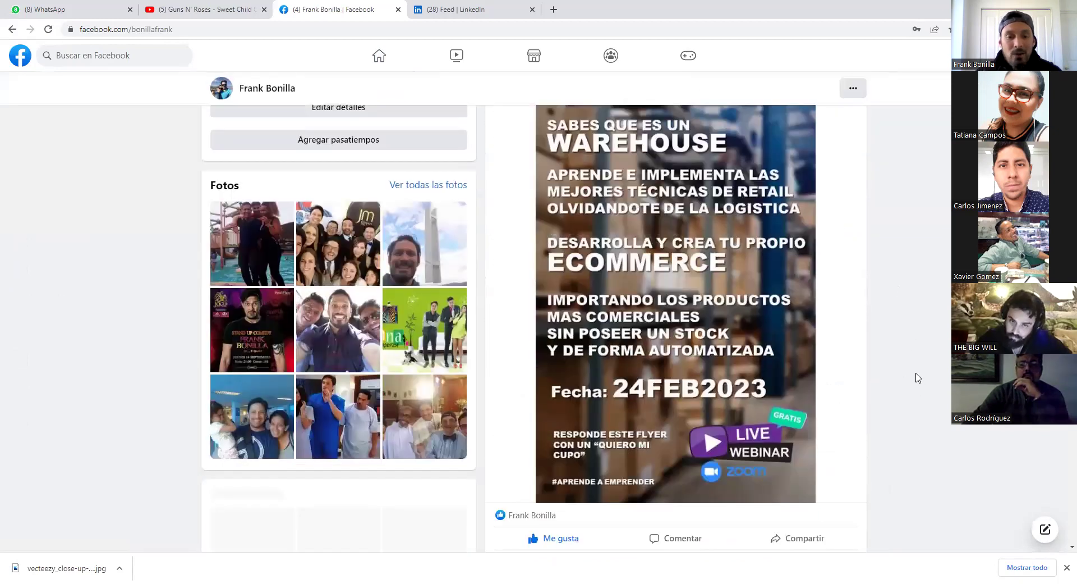
scroll(918, 377, "down", 3)
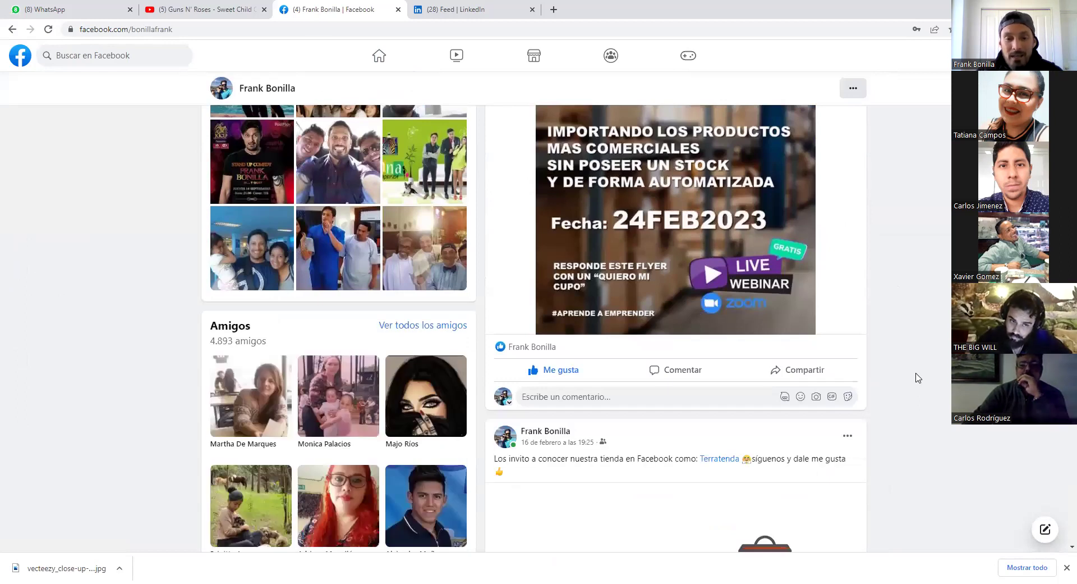
scroll(918, 377, "up", 10)
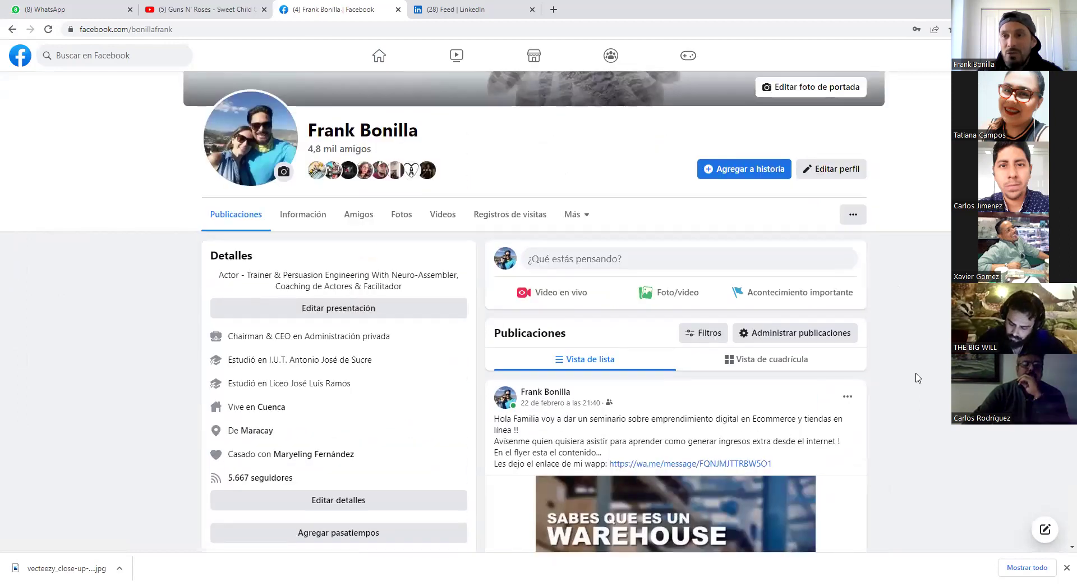
scroll(918, 378, "up", 4)
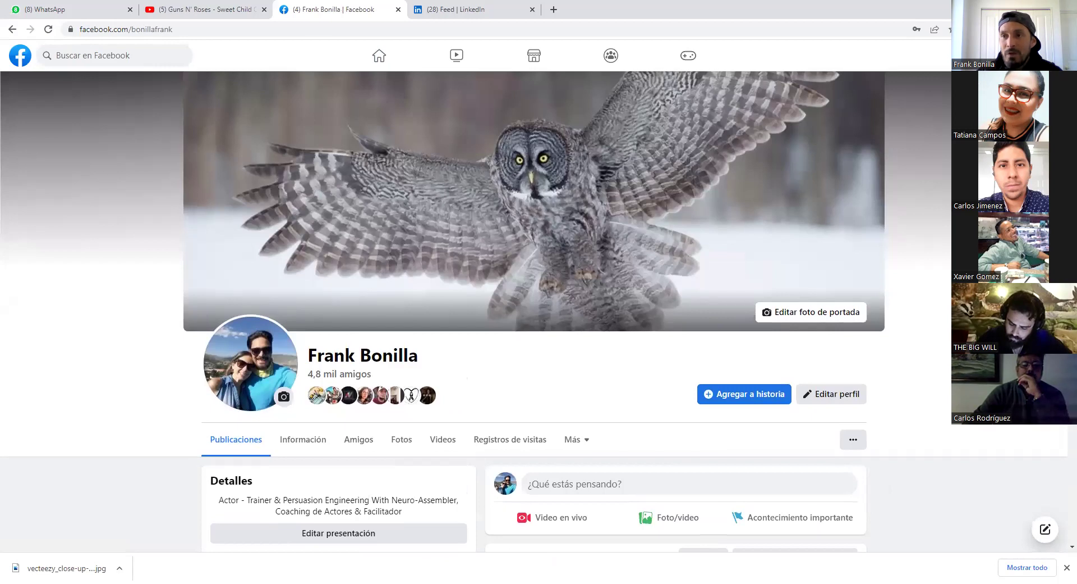
- Switch from the personal profile to the Momentum Tour Impact fan page, and show its status, details and newest post
left_click(1054, 55)
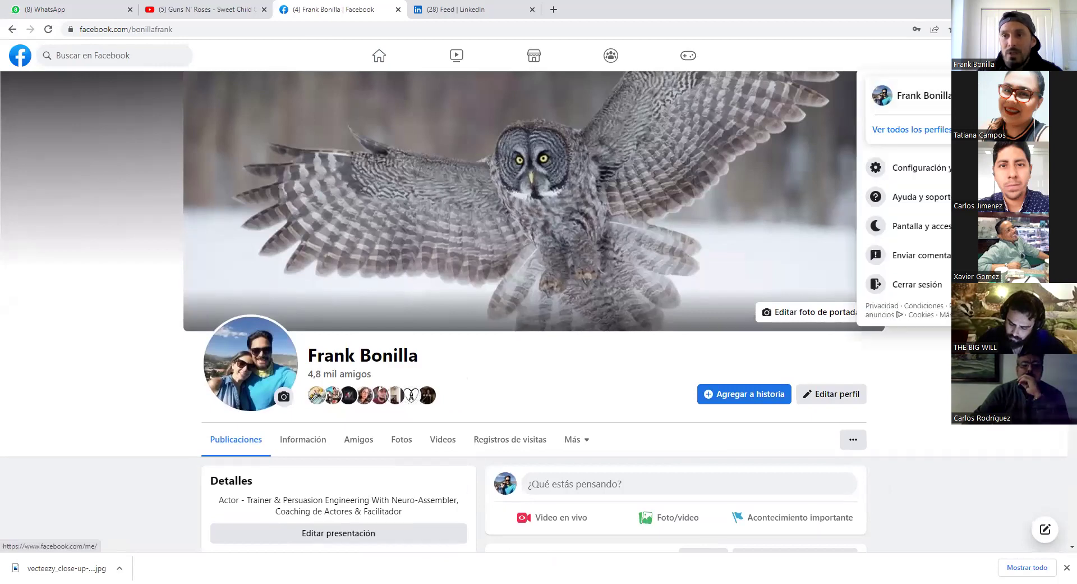
key("Escape")
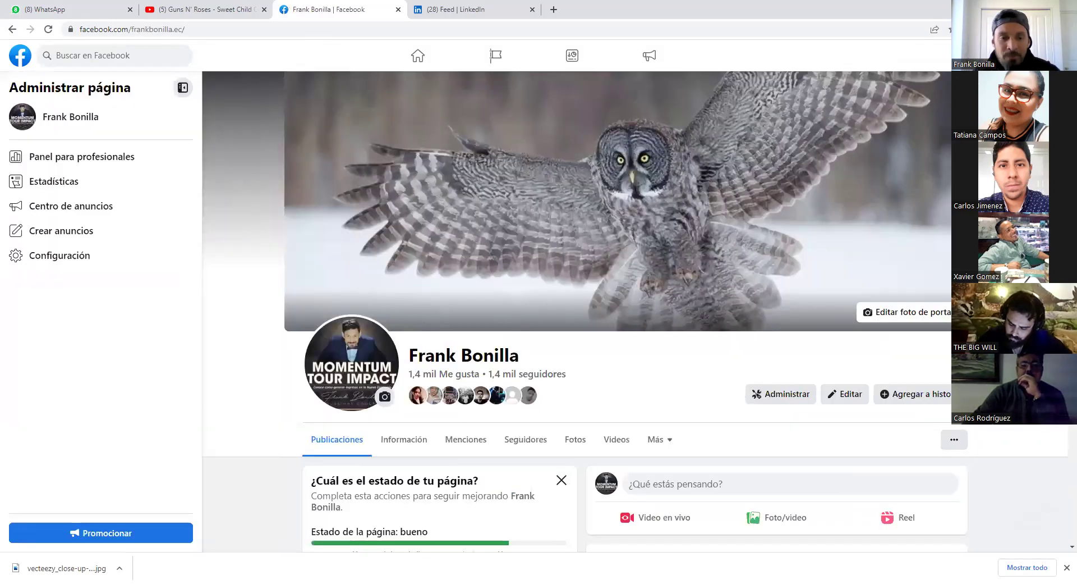
scroll(578, 280, "down", 4)
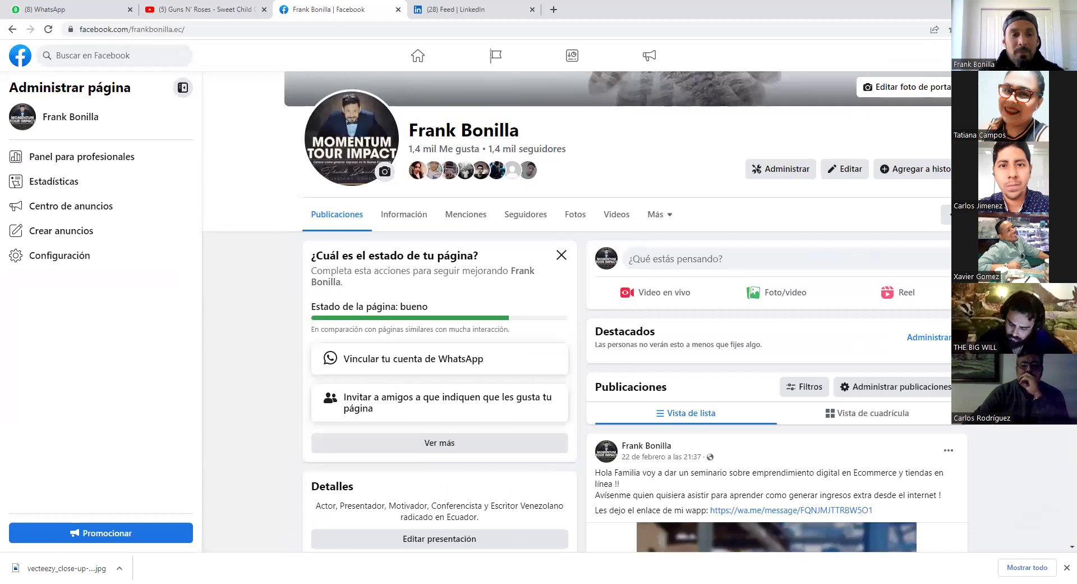
scroll(584, 311, "down", 2)
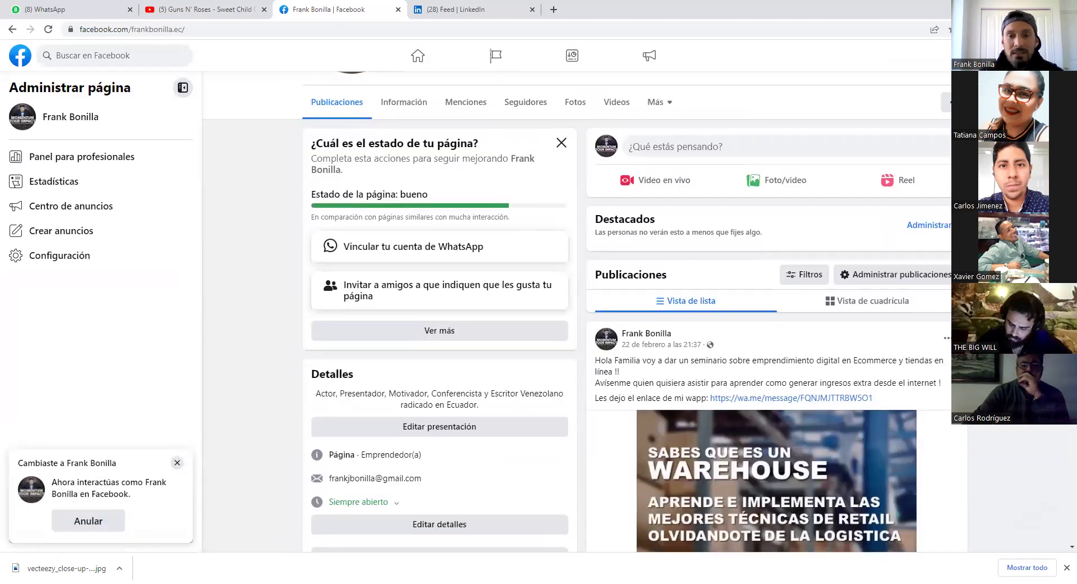
scroll(496, 270, "down", 2)
scroll(496, 270, "up", 6)
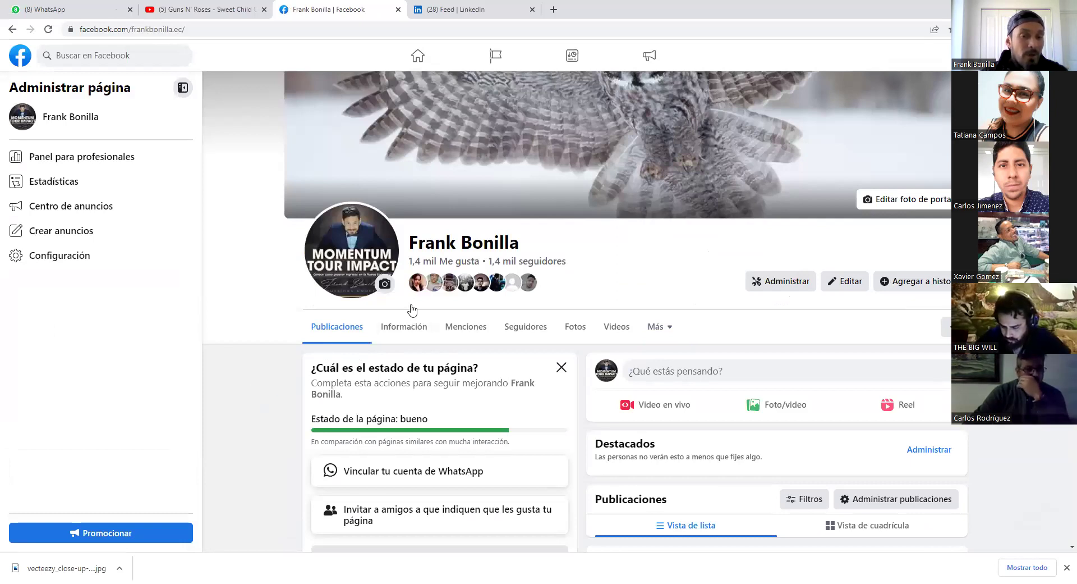
- Review the fan page's photos, the 24 February webinar flyer and the August 2021 posts on financial plans and online study
scroll(275, 415, "down", 3)
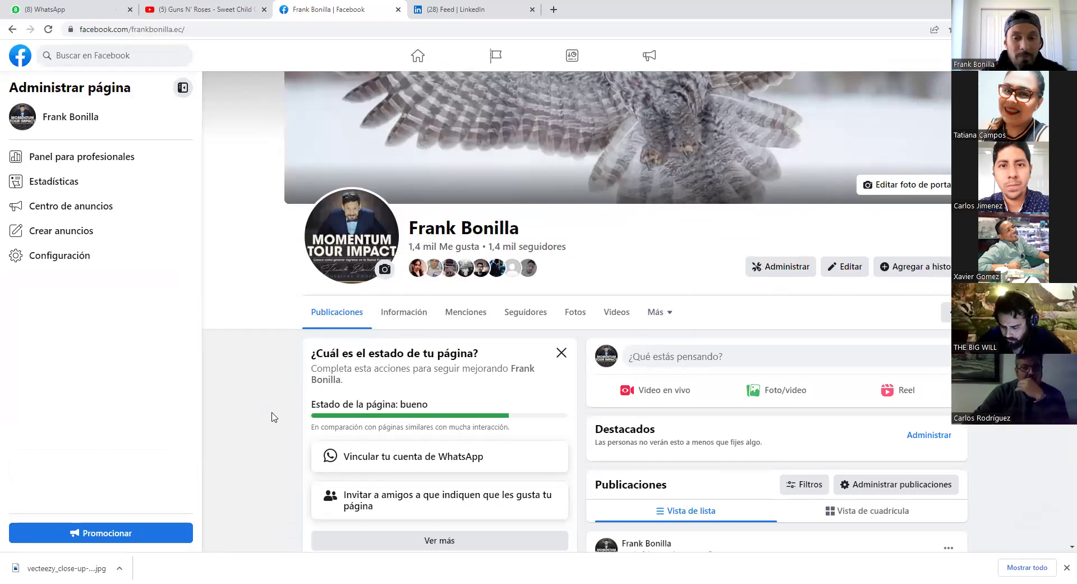
scroll(278, 414, "down", 6)
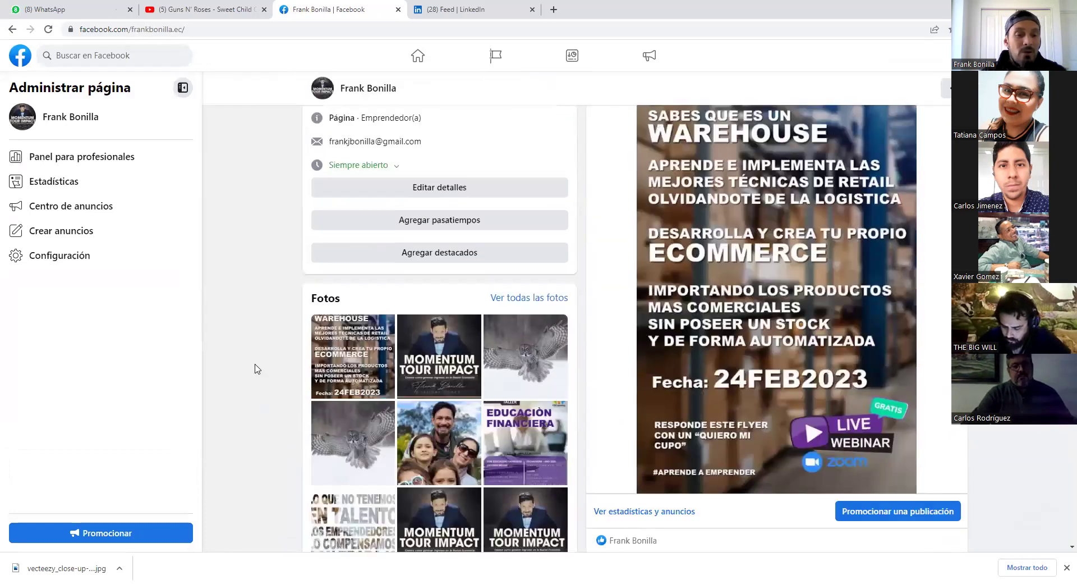
scroll(258, 365, "down", 1)
scroll(257, 369, "down", 7)
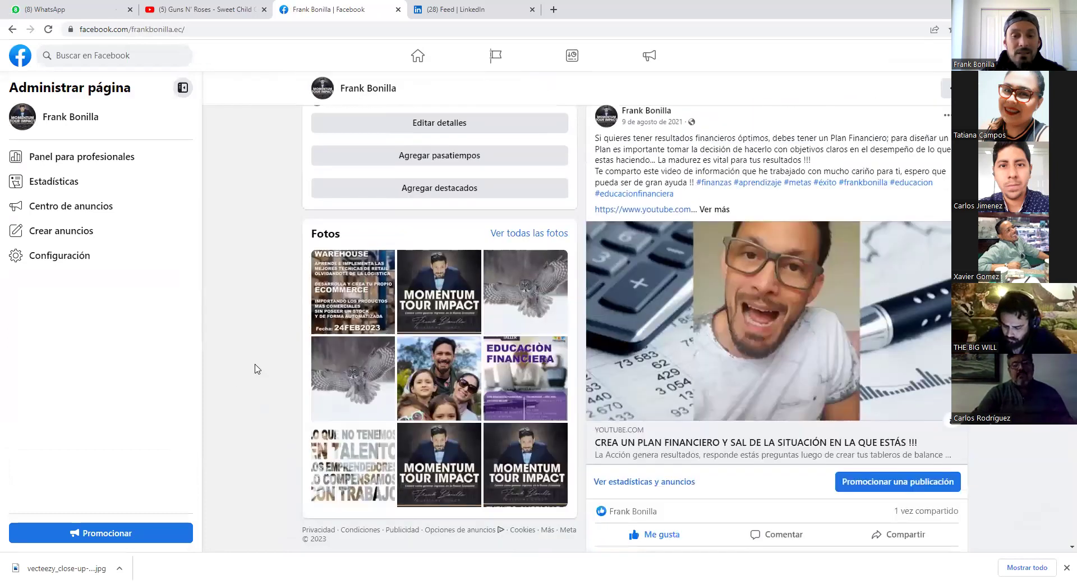
scroll(257, 369, "down", 4)
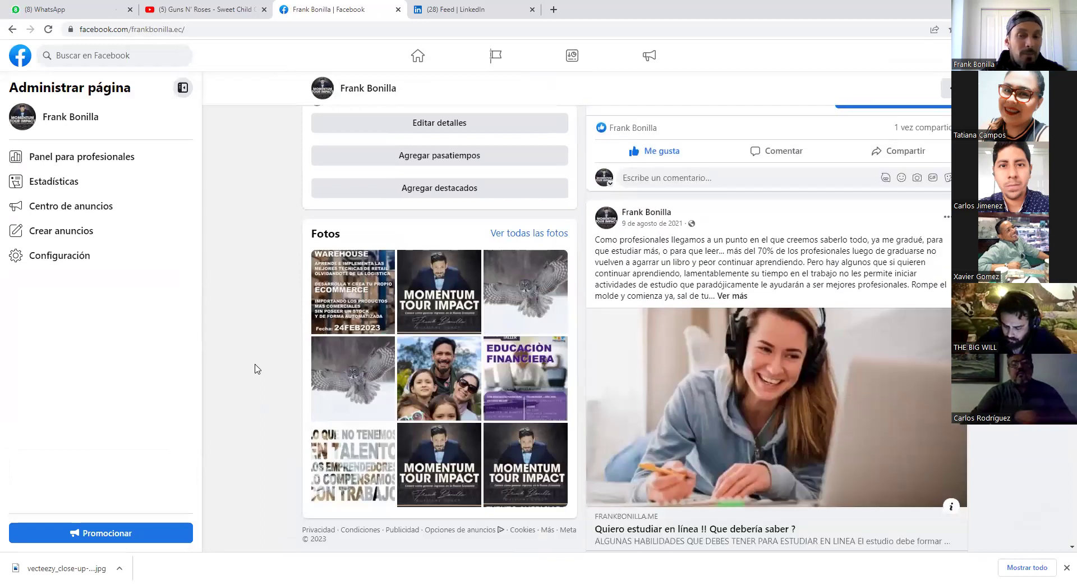
- Check the promotion option for the fan page's webinar flyer post, and close it
scroll(258, 369, "up", 8)
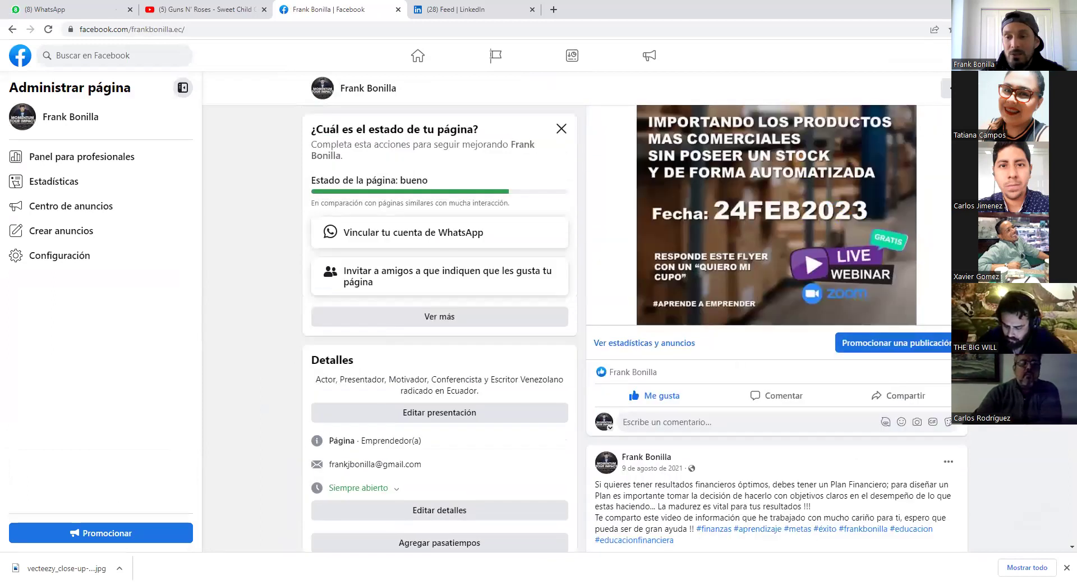
scroll(978, 446, "up", 2)
left_click(891, 455)
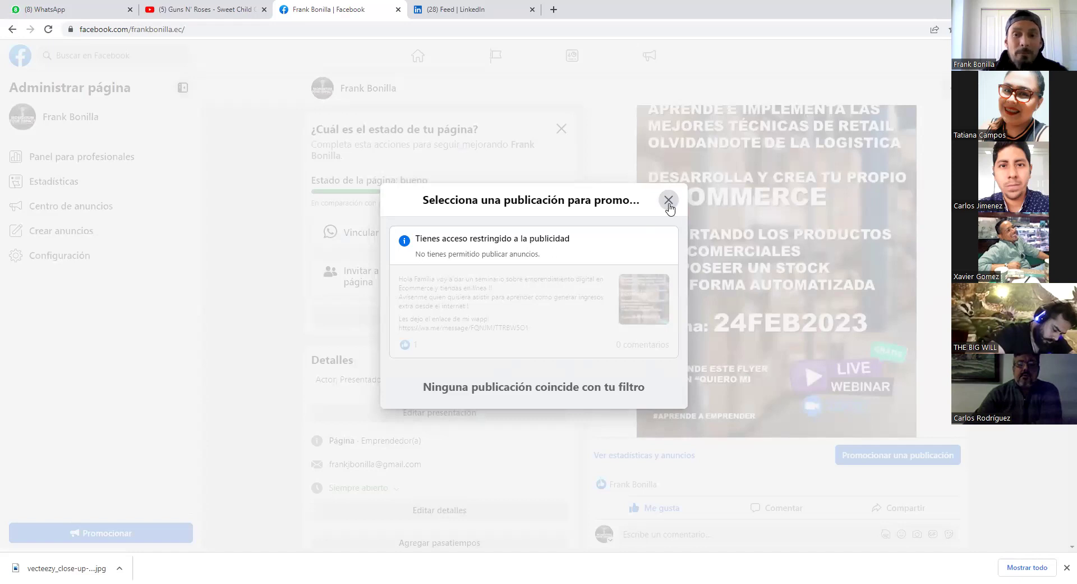
left_click(669, 201)
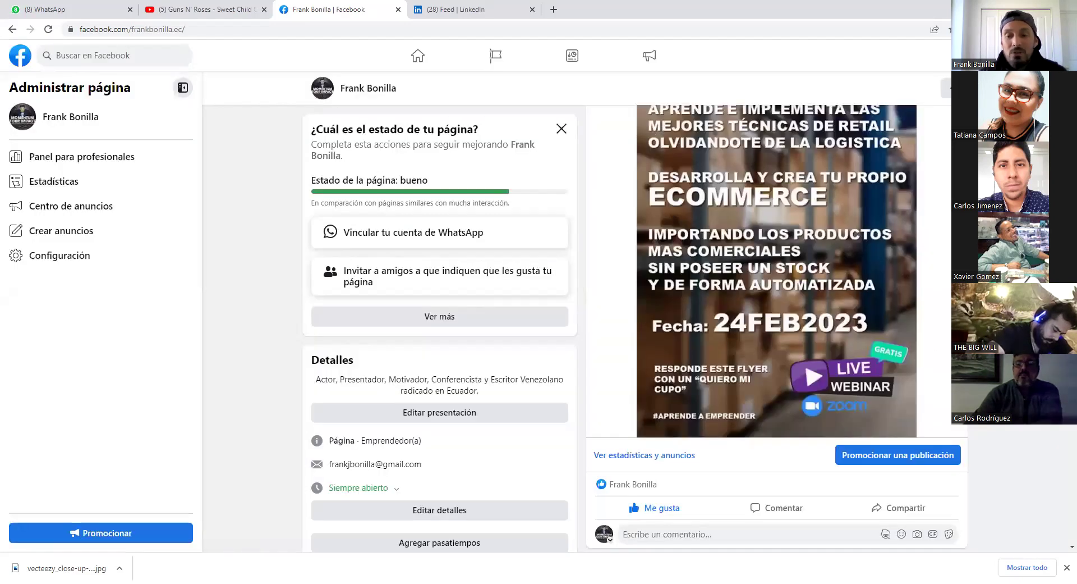
- Compare the webinar flyer post with the older 2021 posts that link to YouTube and frankbonilla.me
scroll(669, 201, "down", 4)
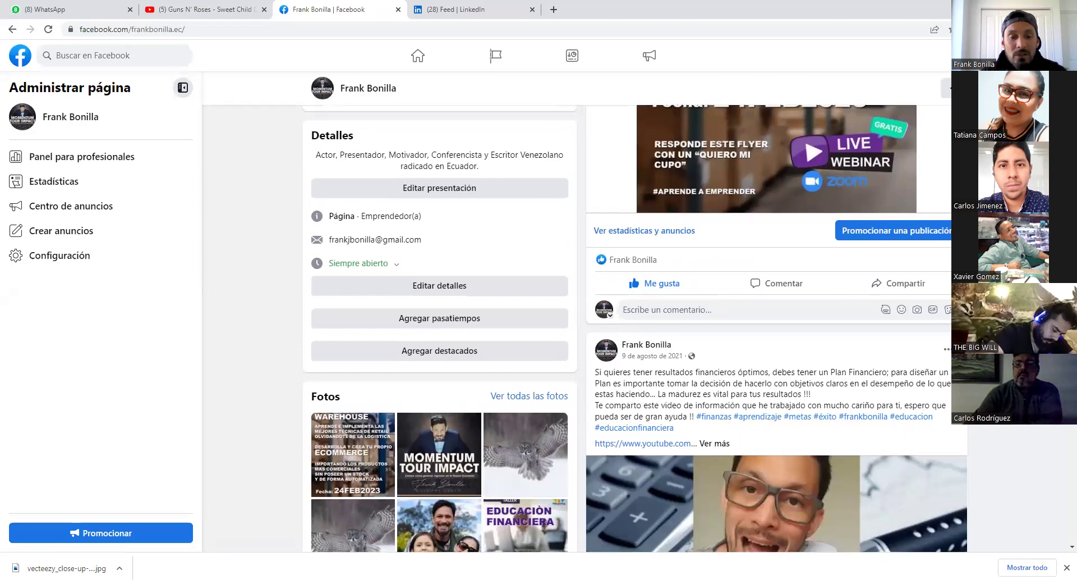
scroll(918, 300, "up", 3)
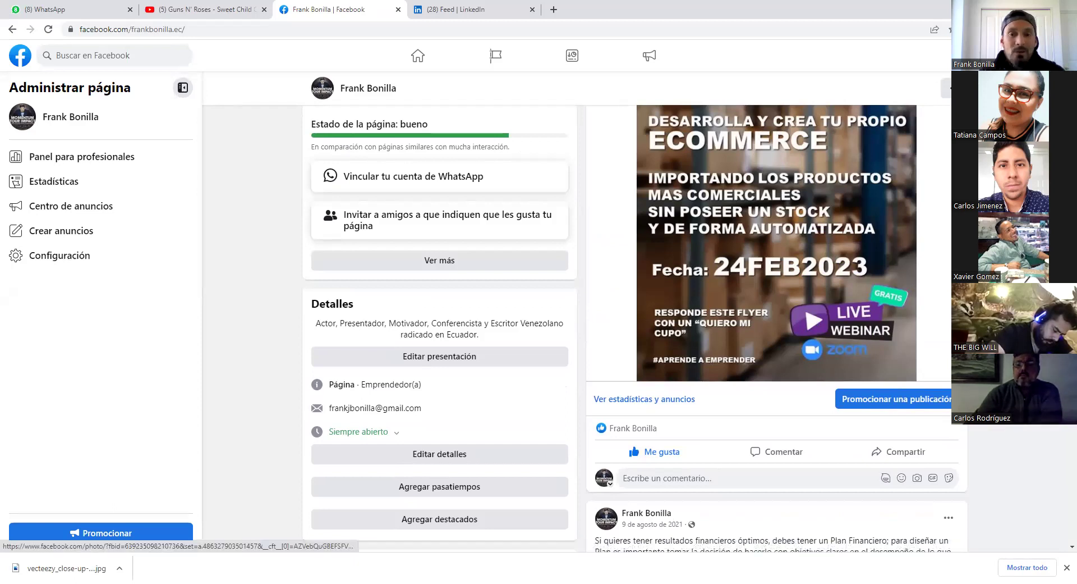
scroll(777, 300, "up", 6)
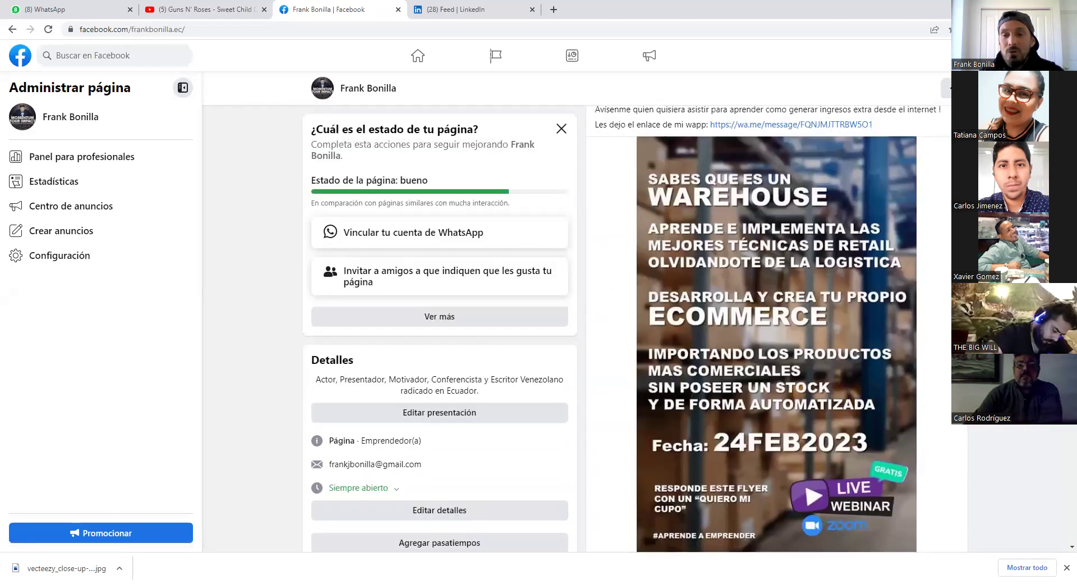
scroll(777, 300, "up", 4)
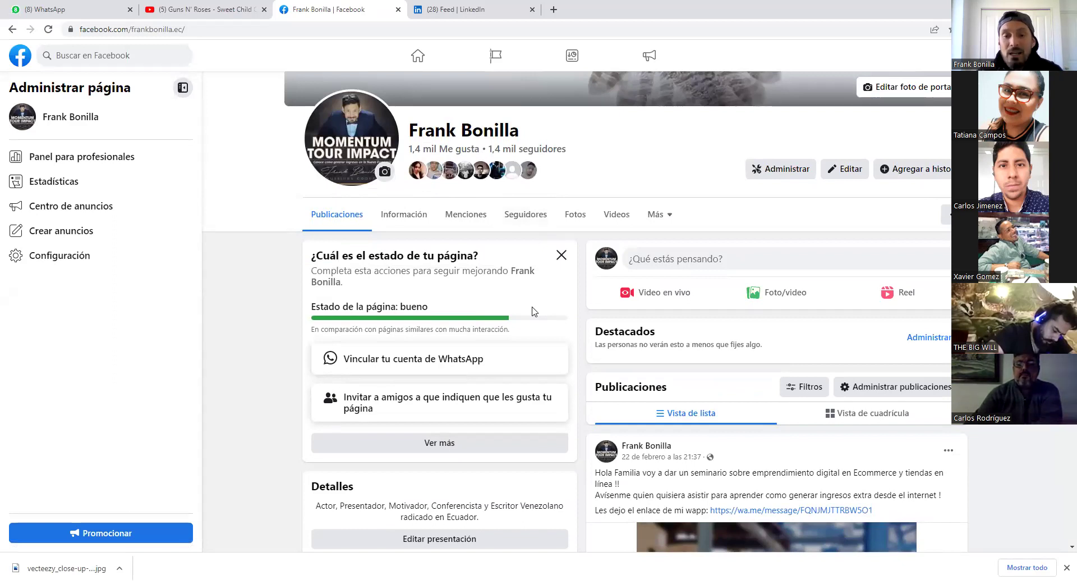
scroll(533, 311, "down", 10)
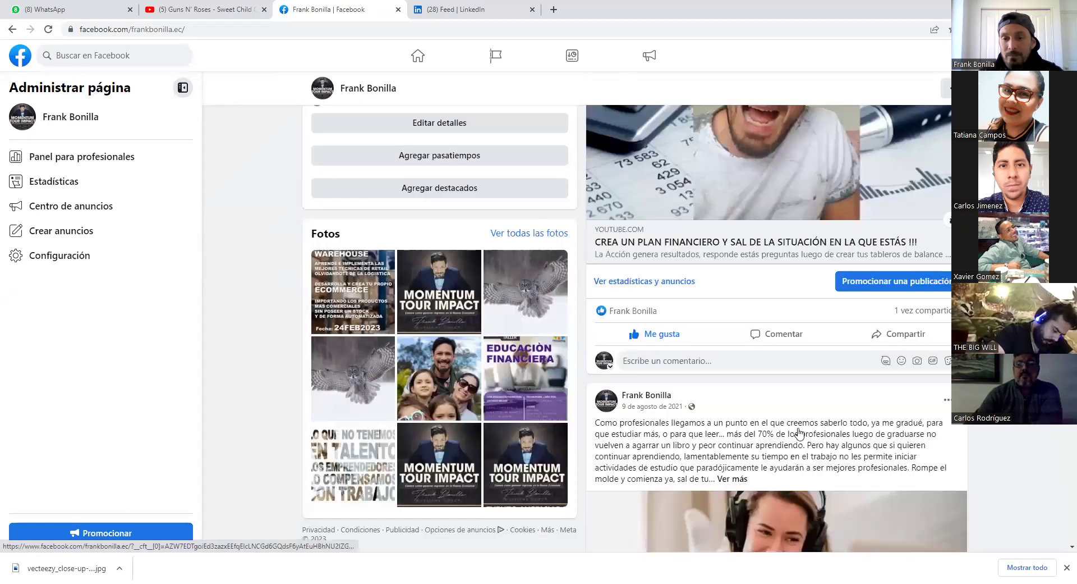
scroll(799, 432, "down", 5)
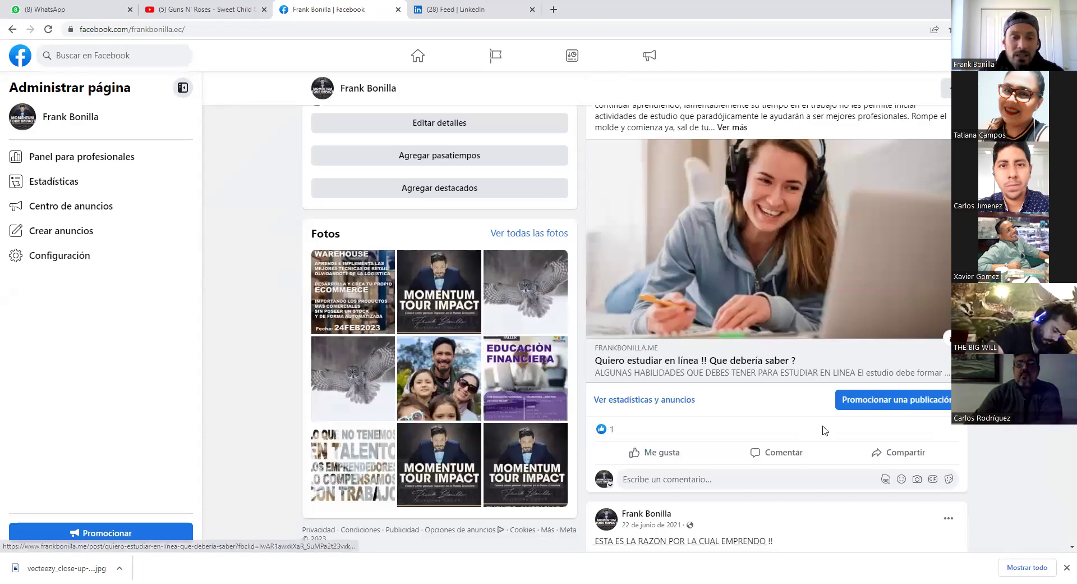
- Review the fan page's cover, page status and details alongside the webinar flyer and the August 2021 posts on financial plans and online study
scroll(823, 429, "up", 7)
scroll(740, 436, "up", 10)
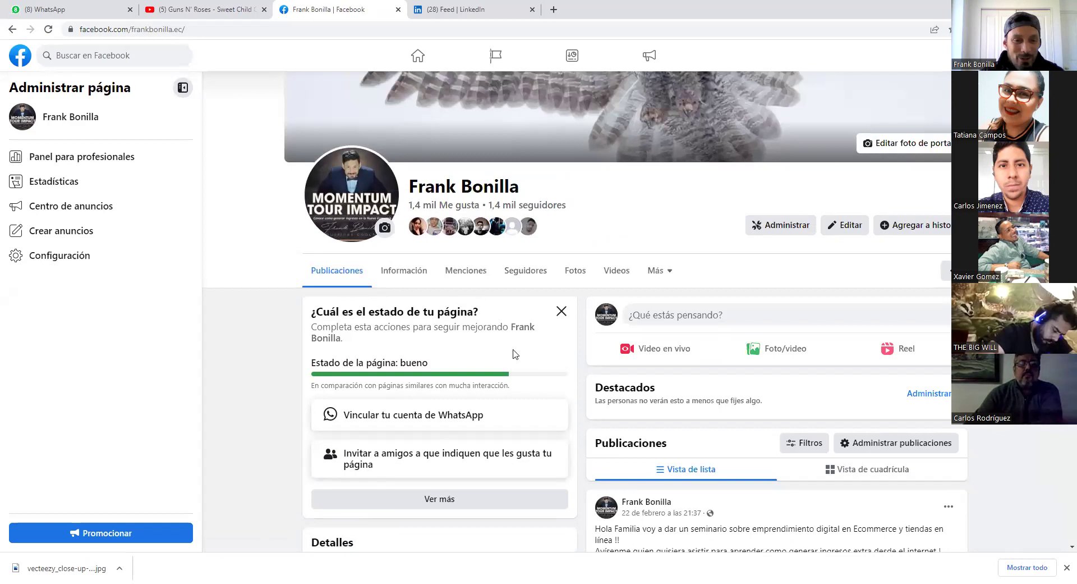
scroll(516, 353, "down", 6)
scroll(752, 438, "down", 8)
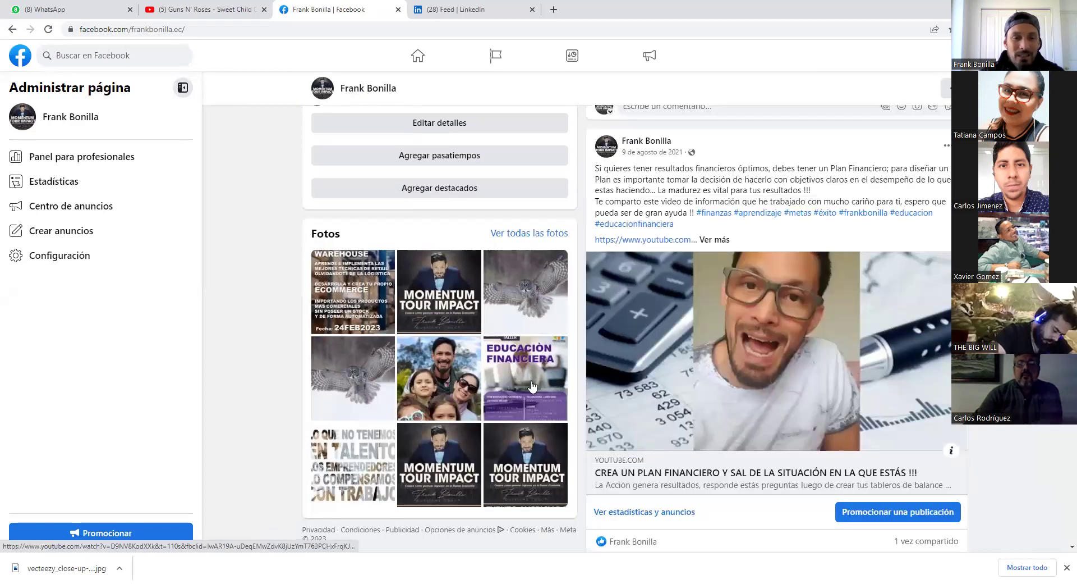
scroll(557, 419, "down", 3)
scroll(942, 382, "down", 5)
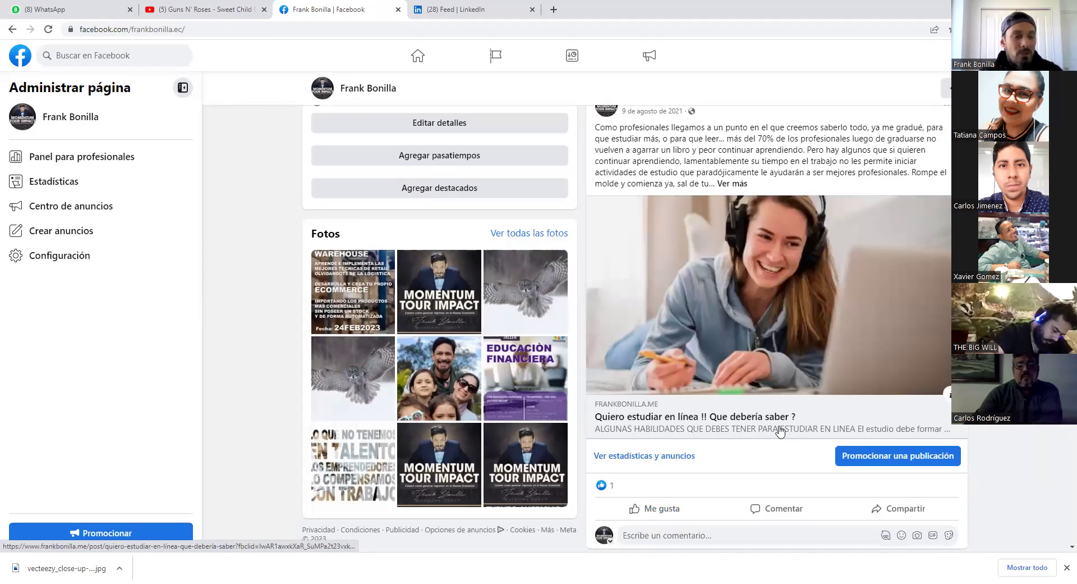
scroll(427, 135, "up", 6)
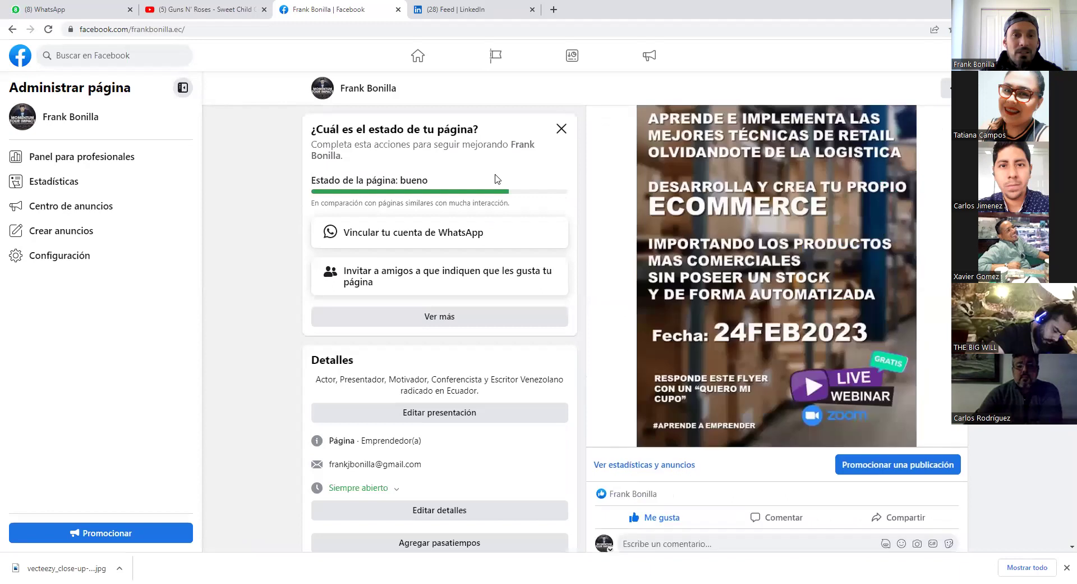
scroll(496, 179, "up", 5)
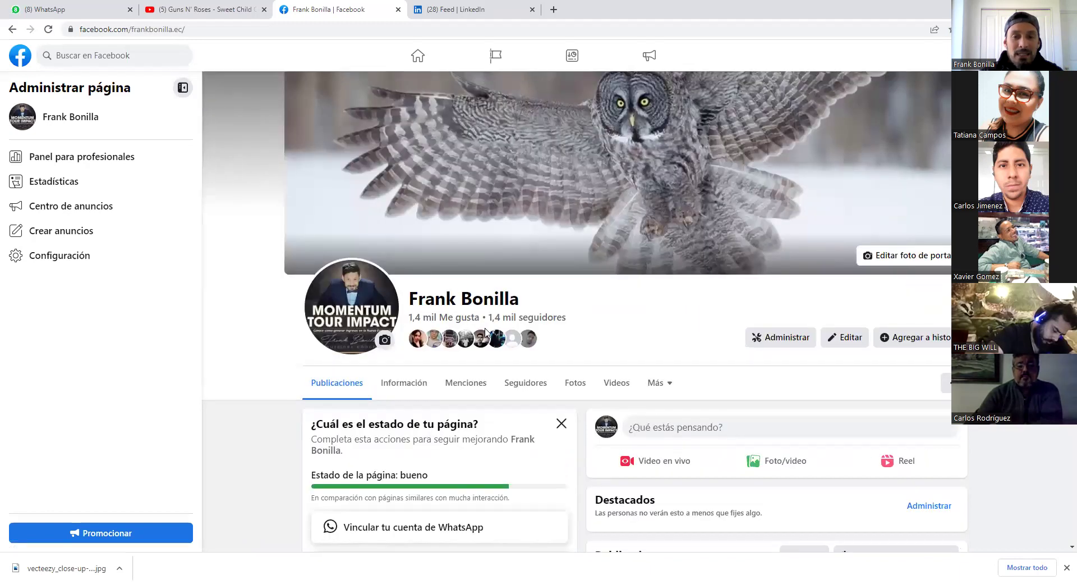
- Review the fan page's posts from the 22 February webinar invitation with its WhatsApp link back to the July 2020 financial education video
scroll(766, 256, "down", 7)
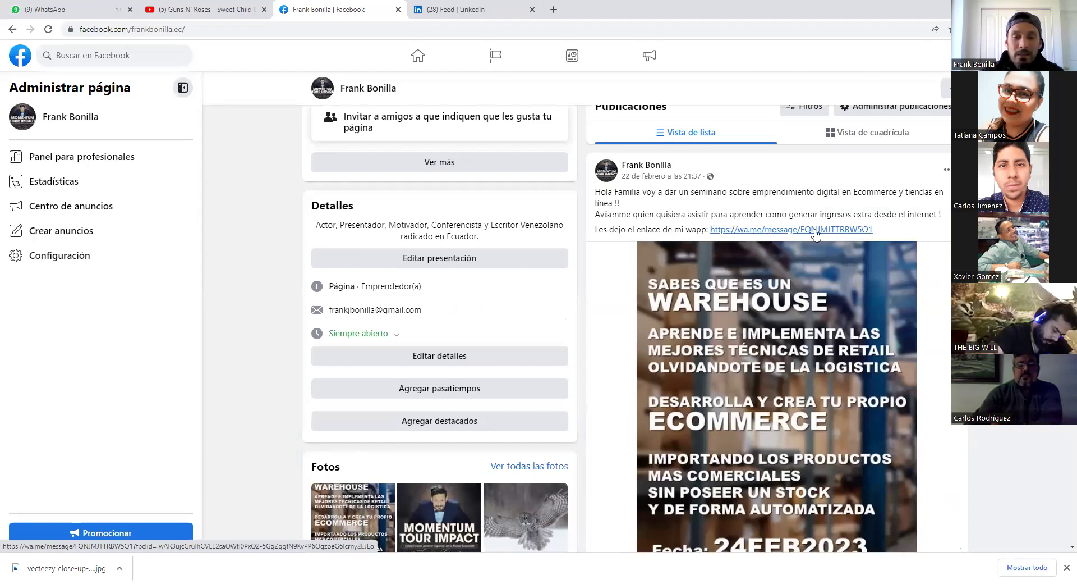
scroll(848, 241, "down", 2)
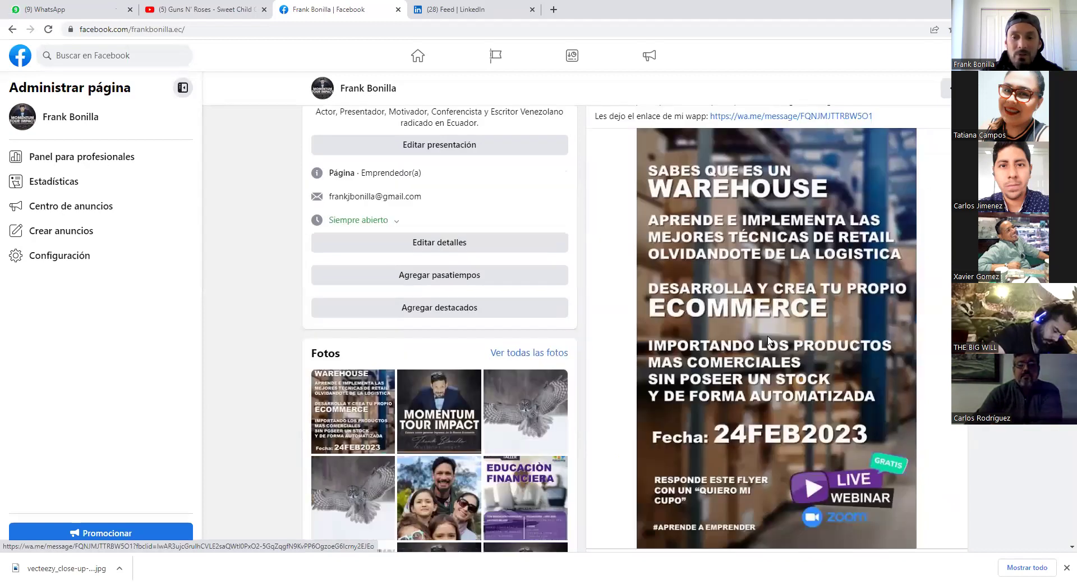
scroll(896, 373, "down", 2)
scroll(896, 373, "down", 9)
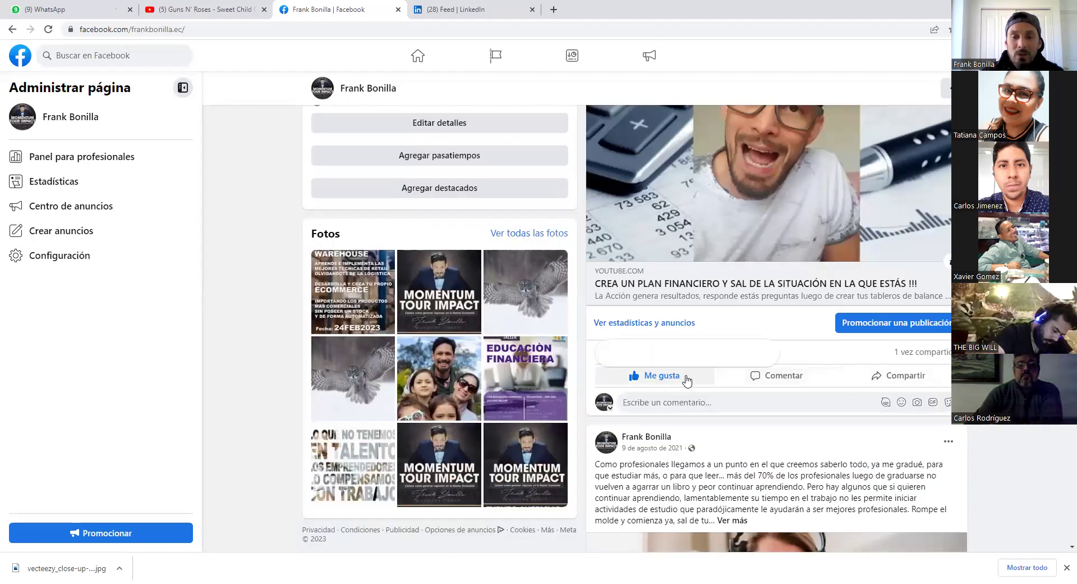
scroll(704, 383, "down", 5)
scroll(704, 383, "down", 3)
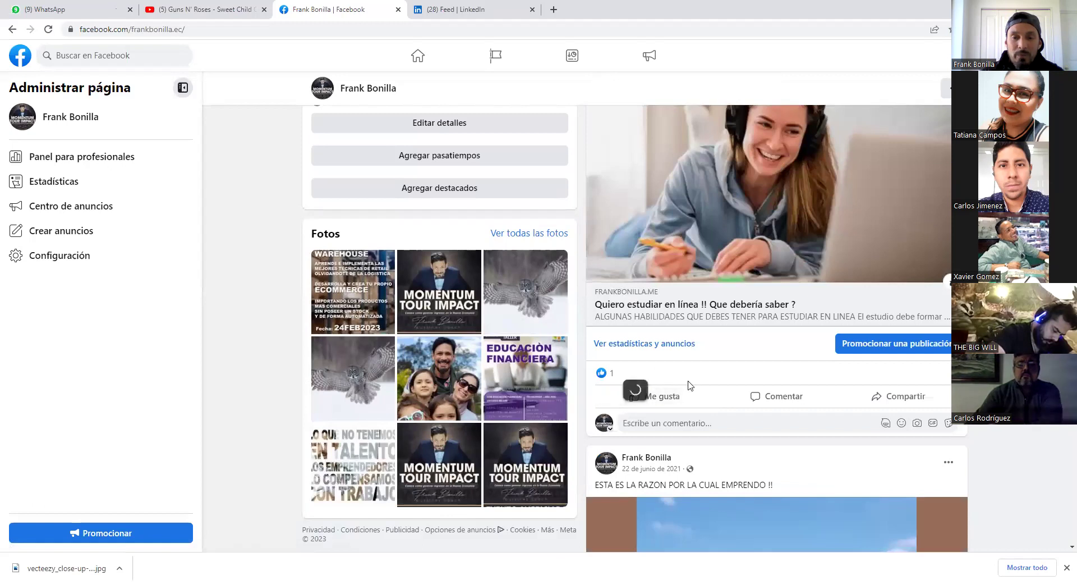
scroll(685, 320, "down", 13)
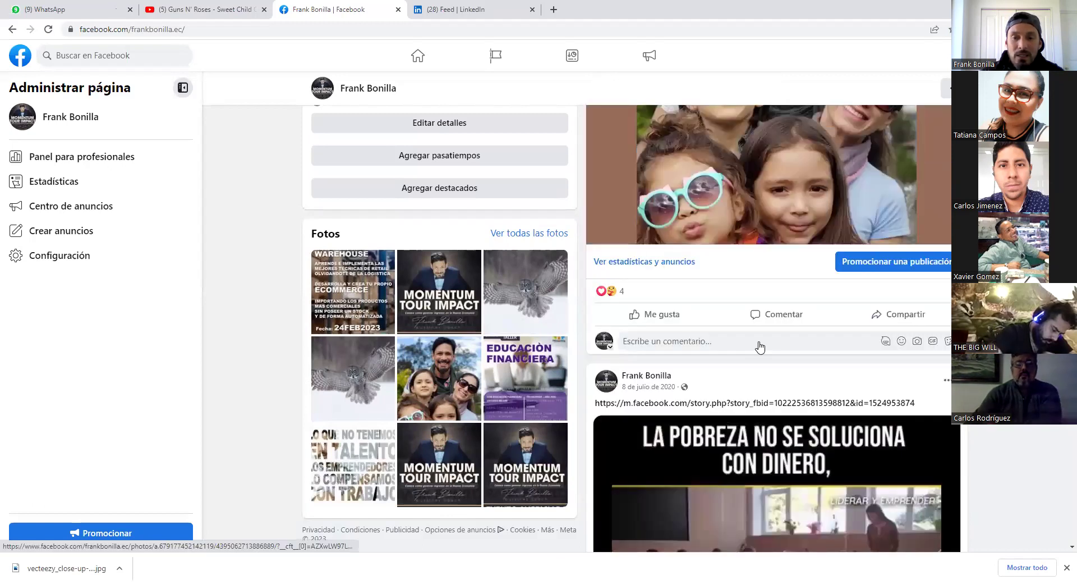
scroll(727, 342, "down", 5)
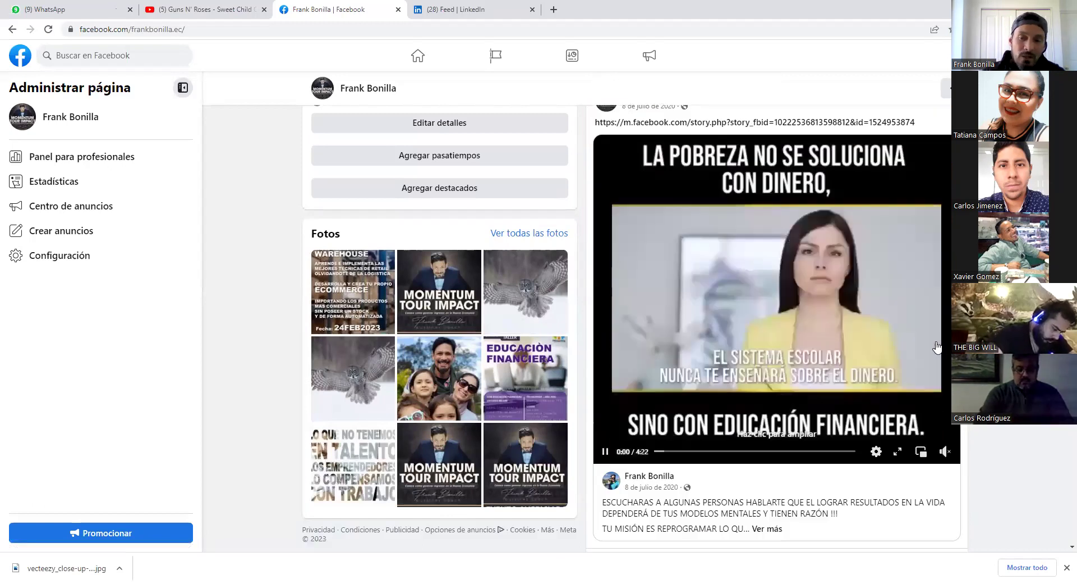
scroll(932, 347, "up", 8)
scroll(932, 347, "up", 20)
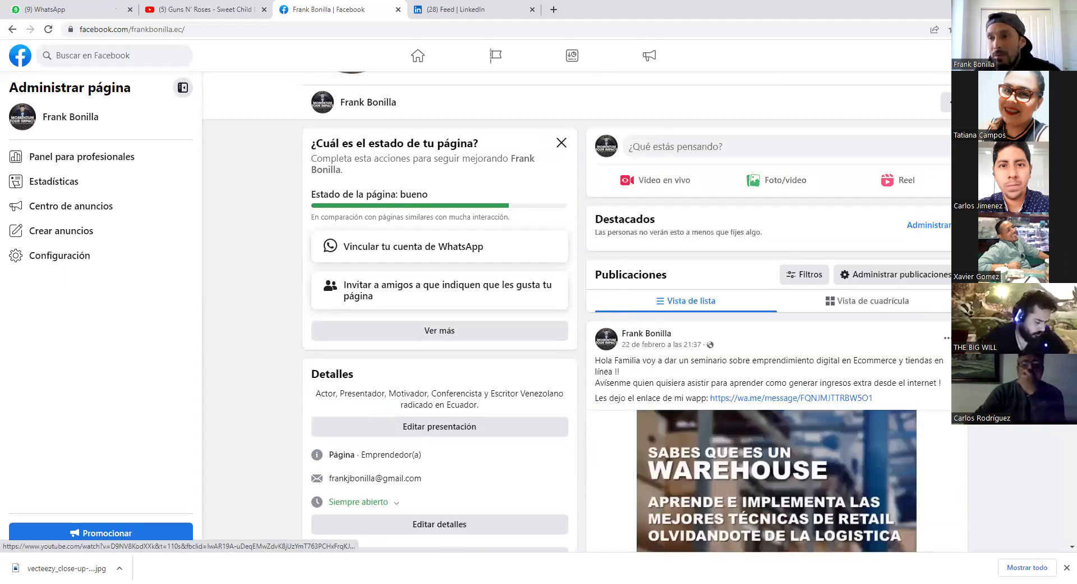
- Switch from the Momentum Tour Impact fan page to the presenter's other Facebook account, and look over its news feed
scroll(584, 309, "up", 5)
left_click(1061, 55)
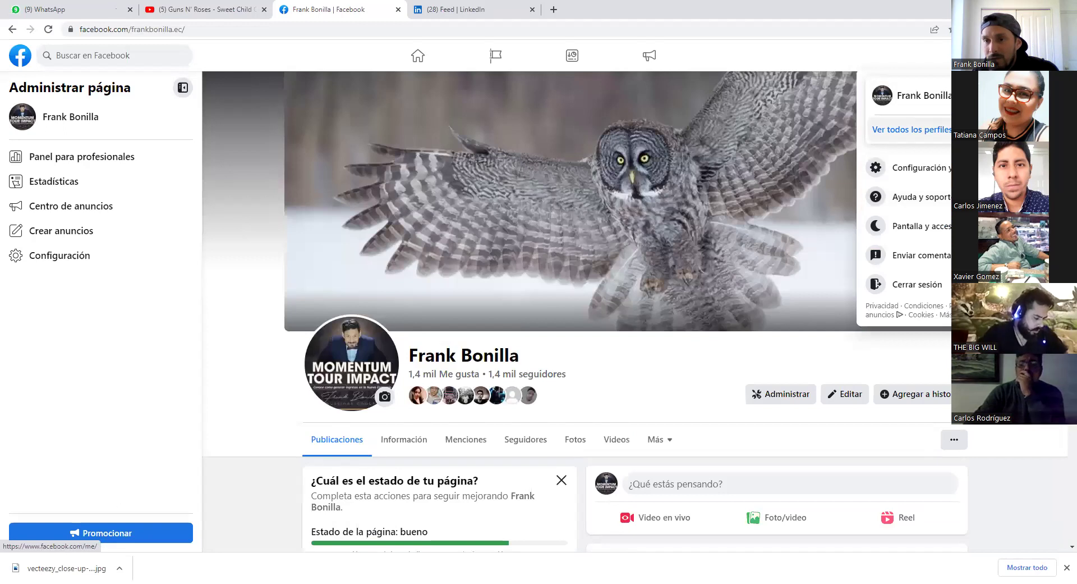
left_click(923, 130)
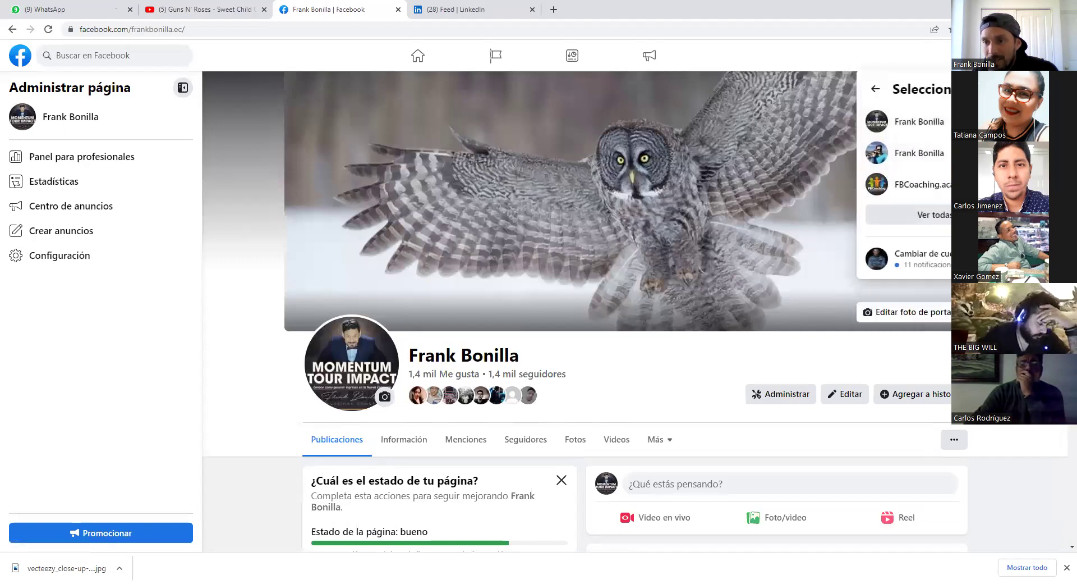
left_click(942, 261)
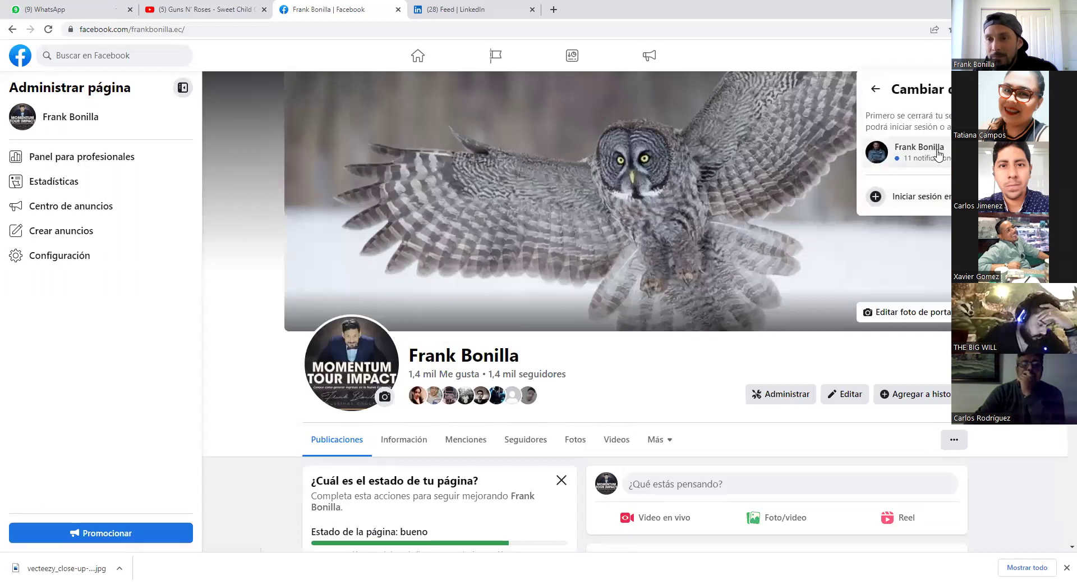
left_click(938, 155)
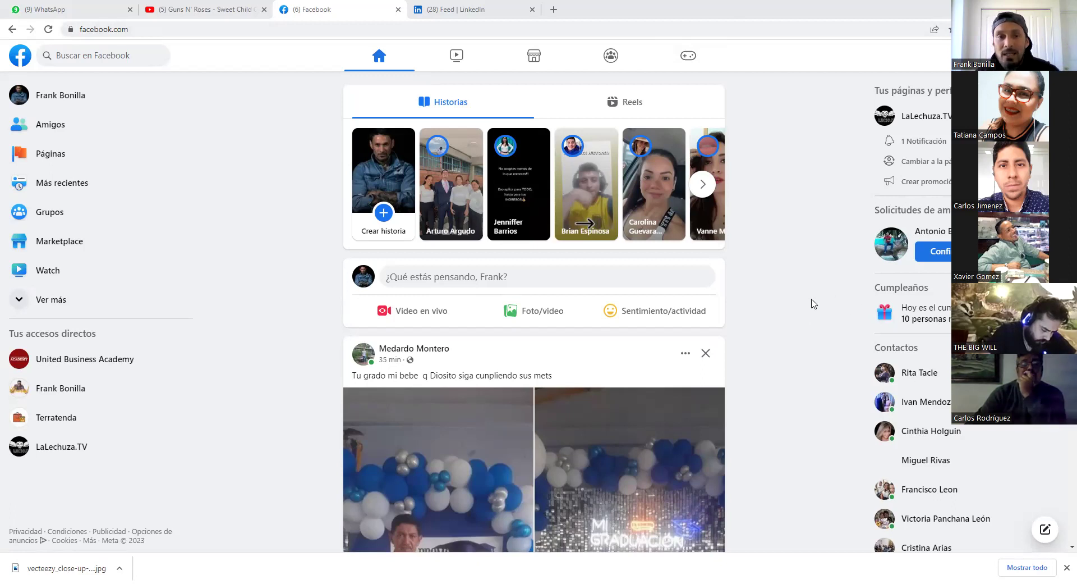
scroll(810, 303, "down", 5)
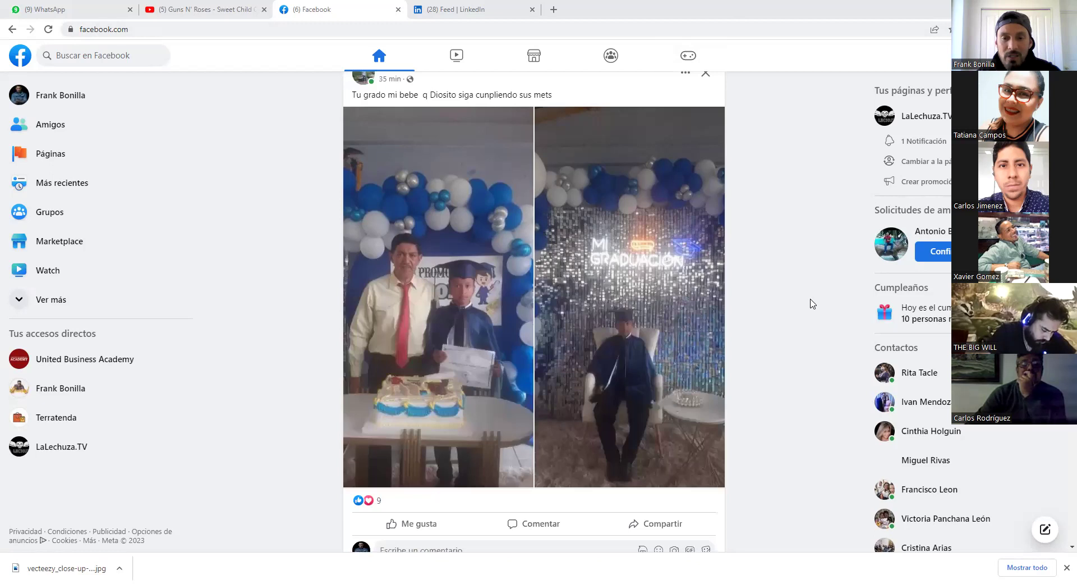
scroll(811, 304, "up", 5)
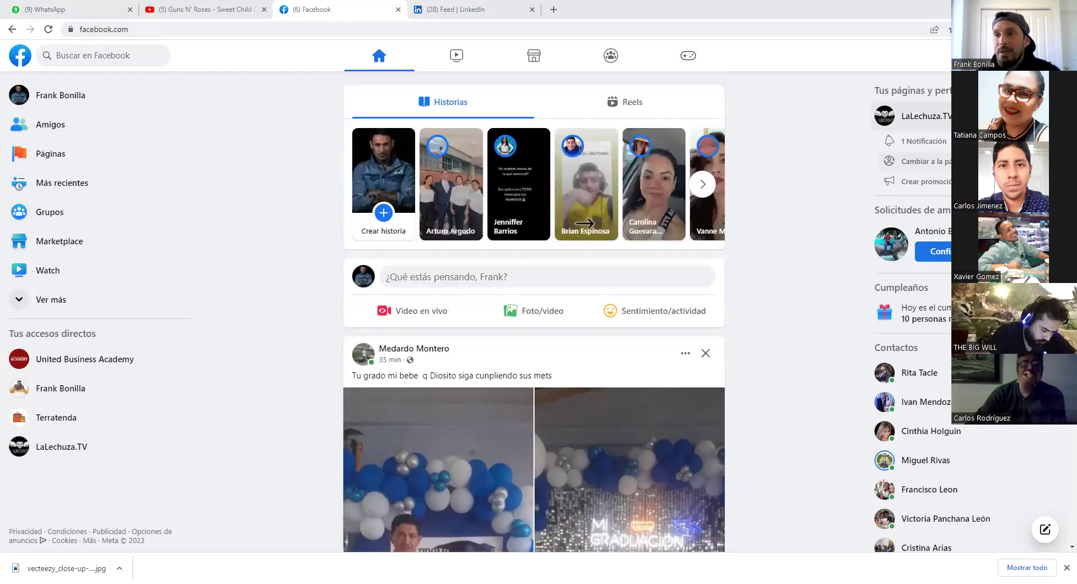
- Switch to the United Business Academy profile and show its page
left_click(1055, 55)
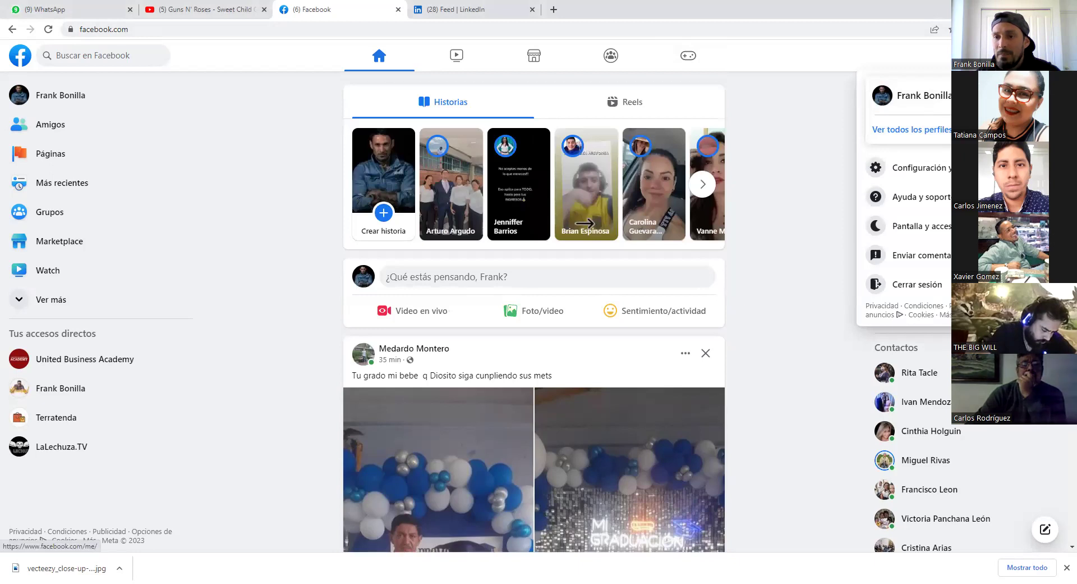
left_click(912, 130)
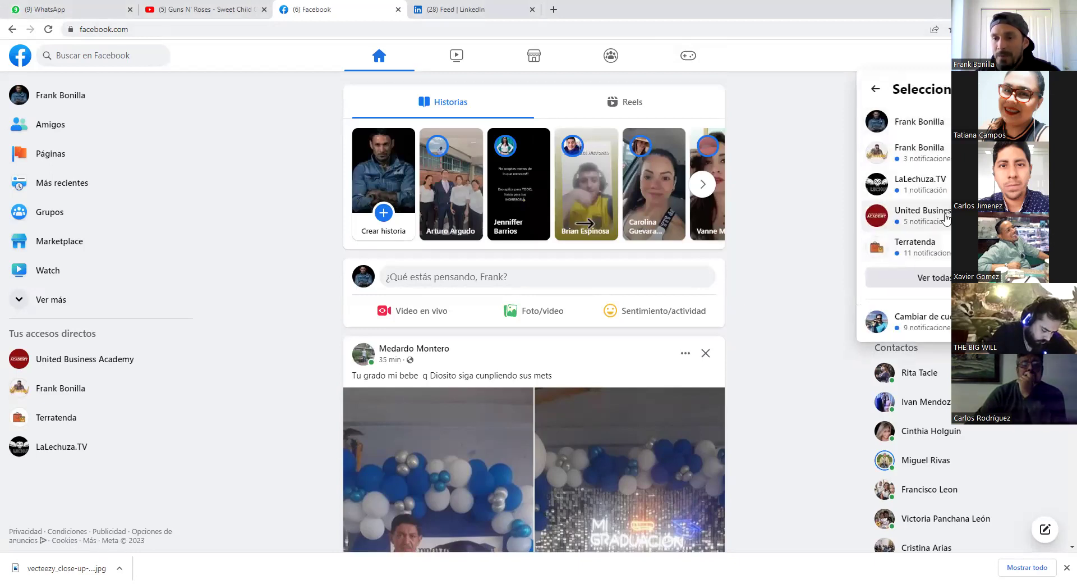
left_click(923, 213)
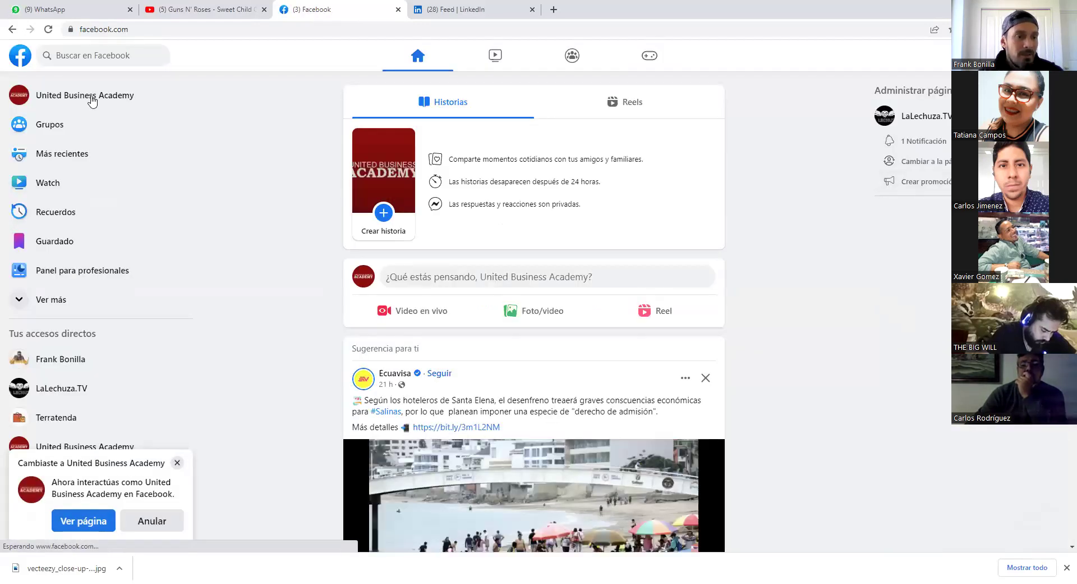
left_click(115, 96)
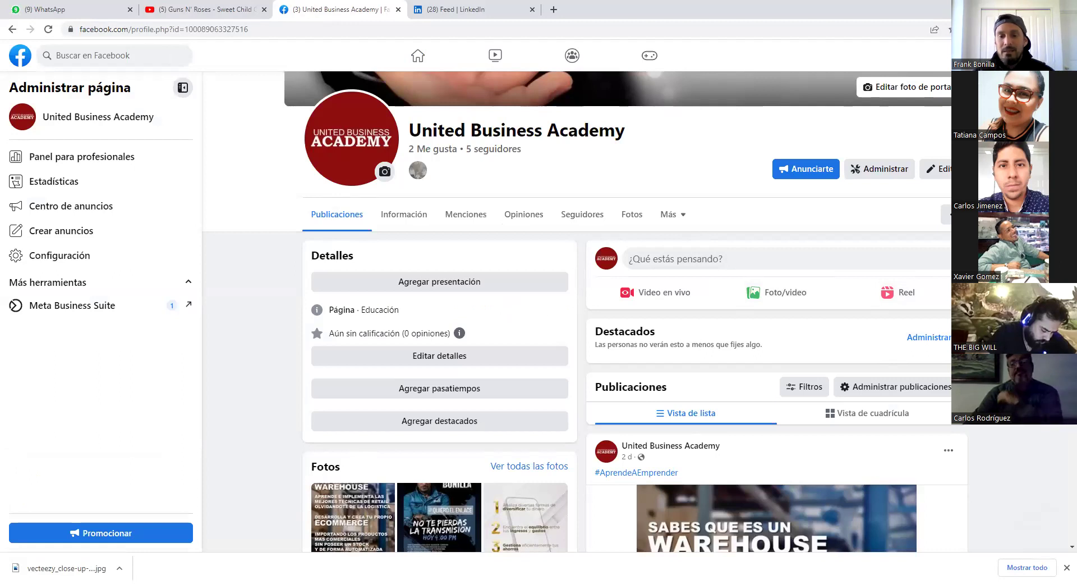
- Review the United Business Academy page's promoted 24 February webinar flyer and its 14 and 16 February seminar and video posts
scroll(584, 312, "down", 4)
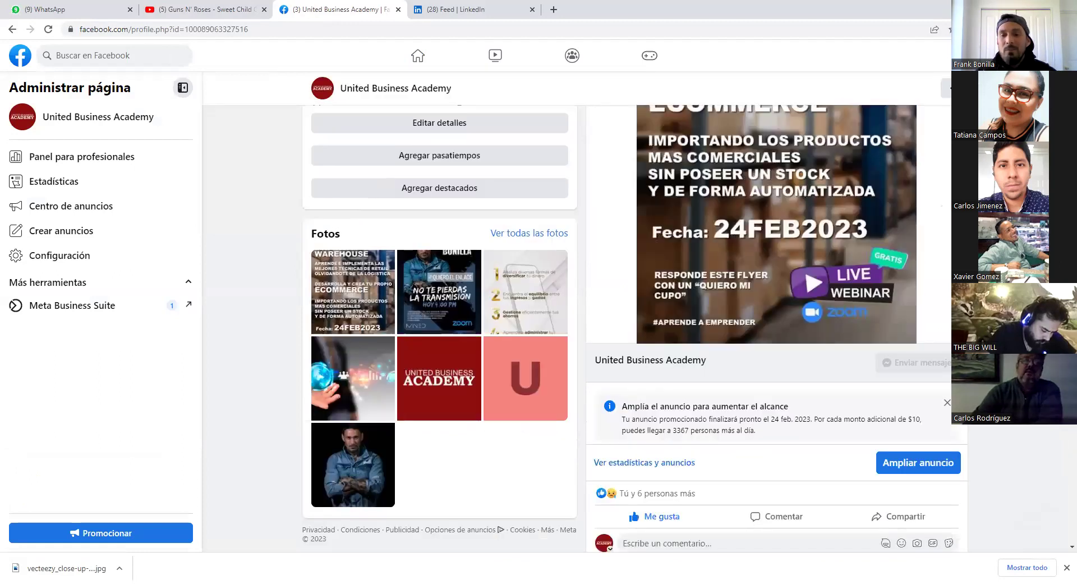
scroll(354, 527, "up", 4)
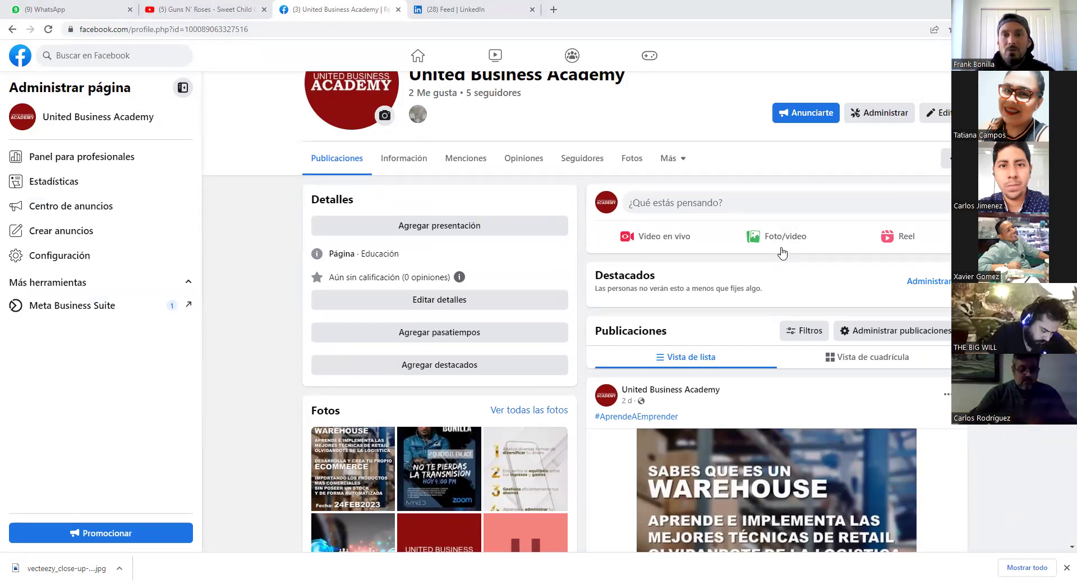
scroll(869, 357, "down", 15)
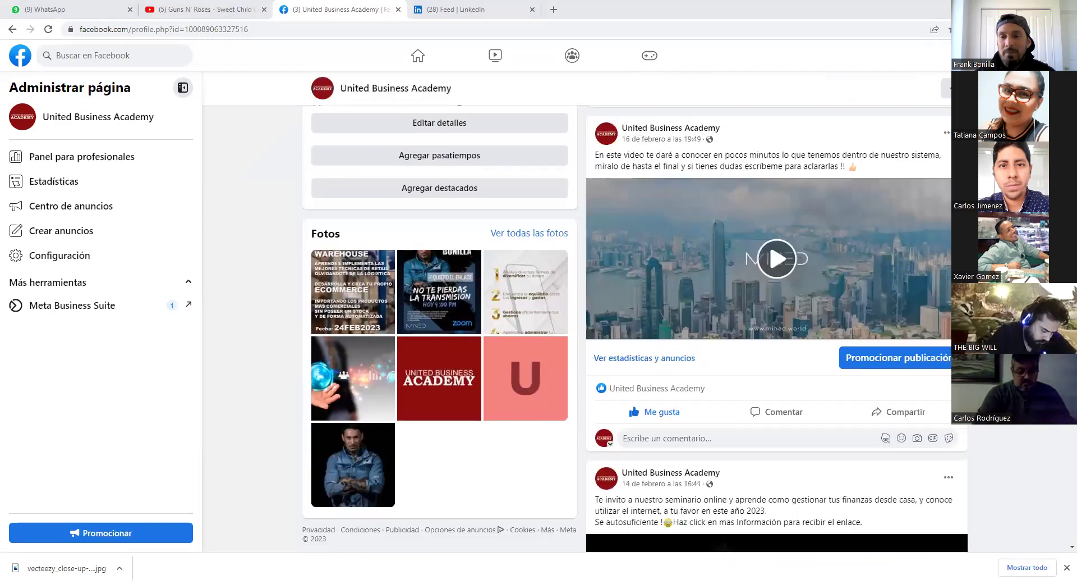
scroll(907, 422, "down", 6)
scroll(907, 423, "up", 6)
scroll(892, 404, "up", 2)
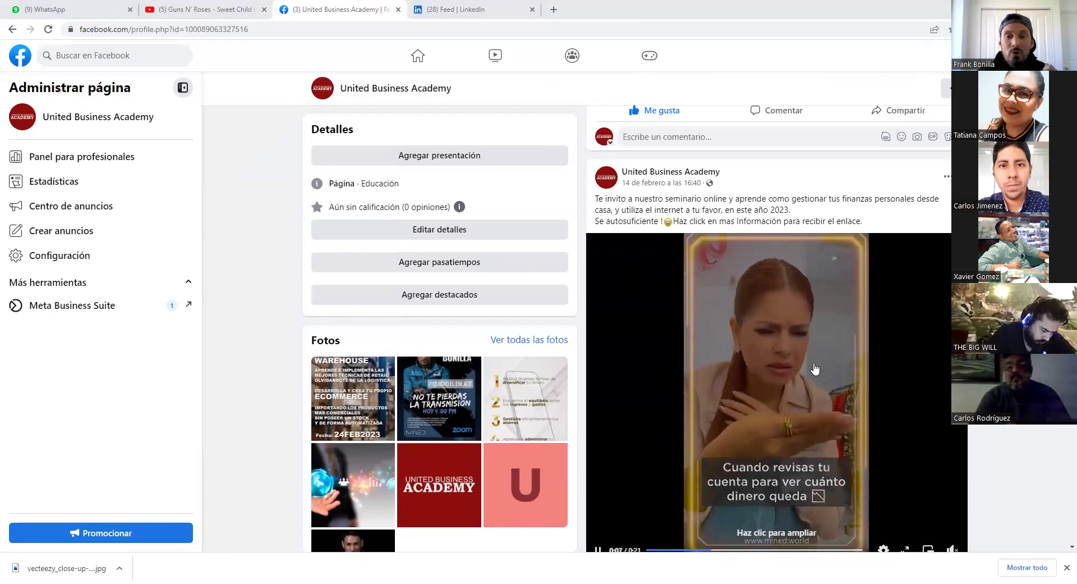
scroll(822, 381, "up", 6)
scroll(927, 380, "down", 6)
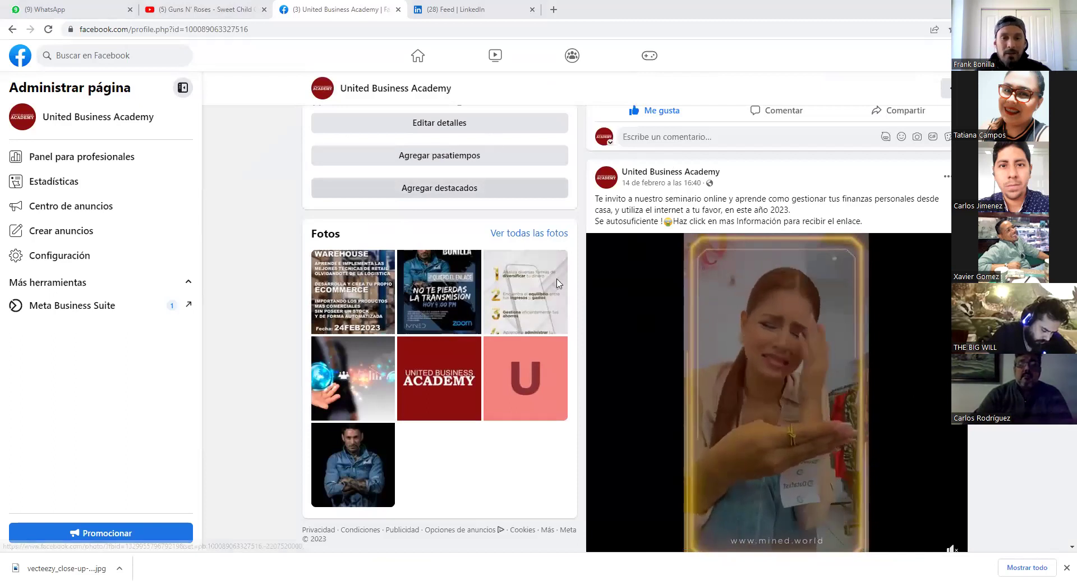
scroll(557, 284, "up", 6)
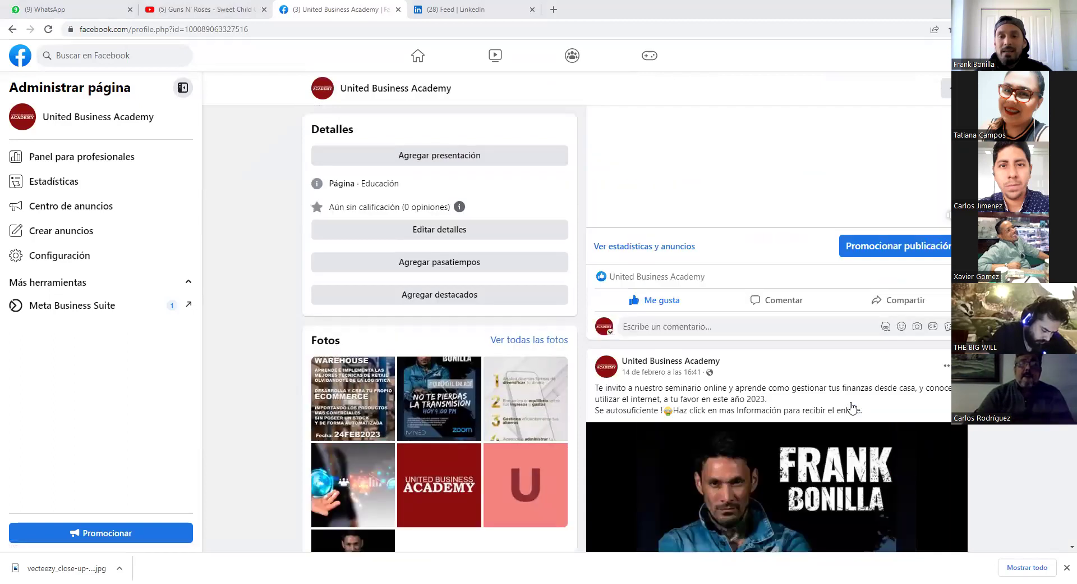
scroll(852, 406, "up", 7)
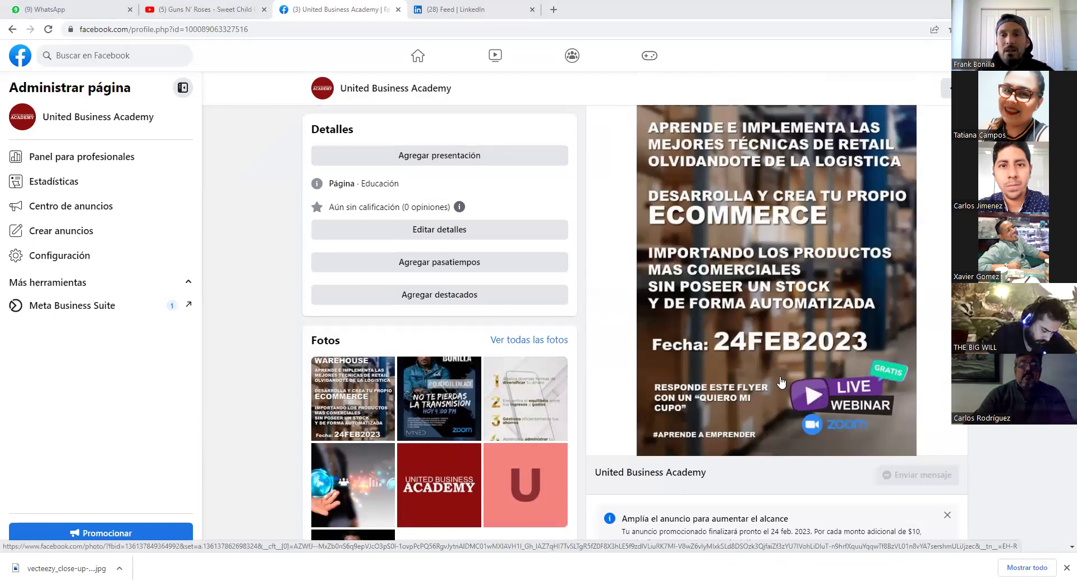
scroll(782, 383, "up", 10)
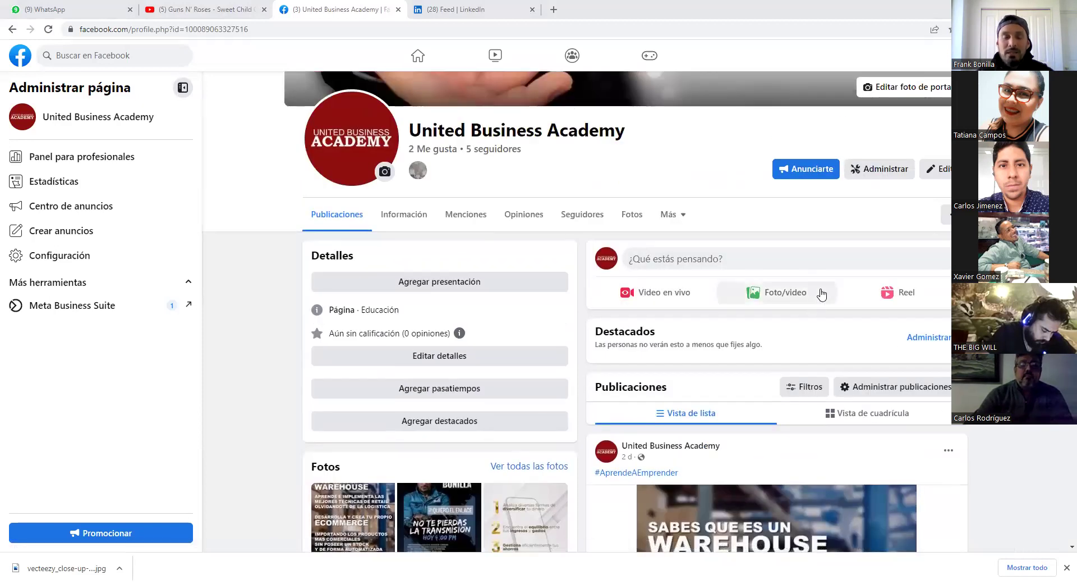
- Start a photo/video post for United Business Academy, and attach the video "Conviertete en un experto en trading" from the desktop's TRADING folder
left_click(776, 297)
left_click(534, 260)
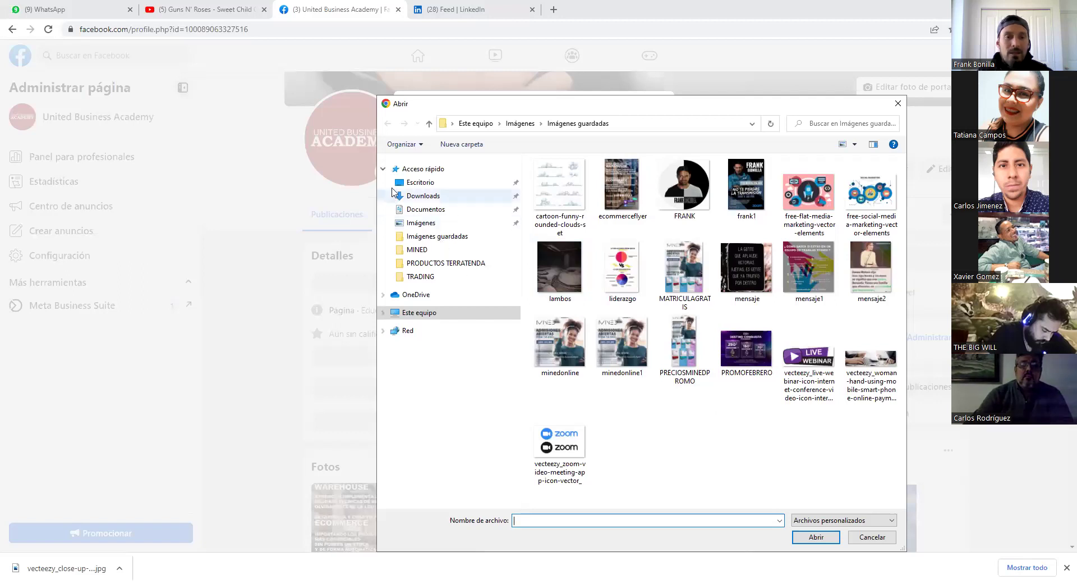
left_click(428, 184)
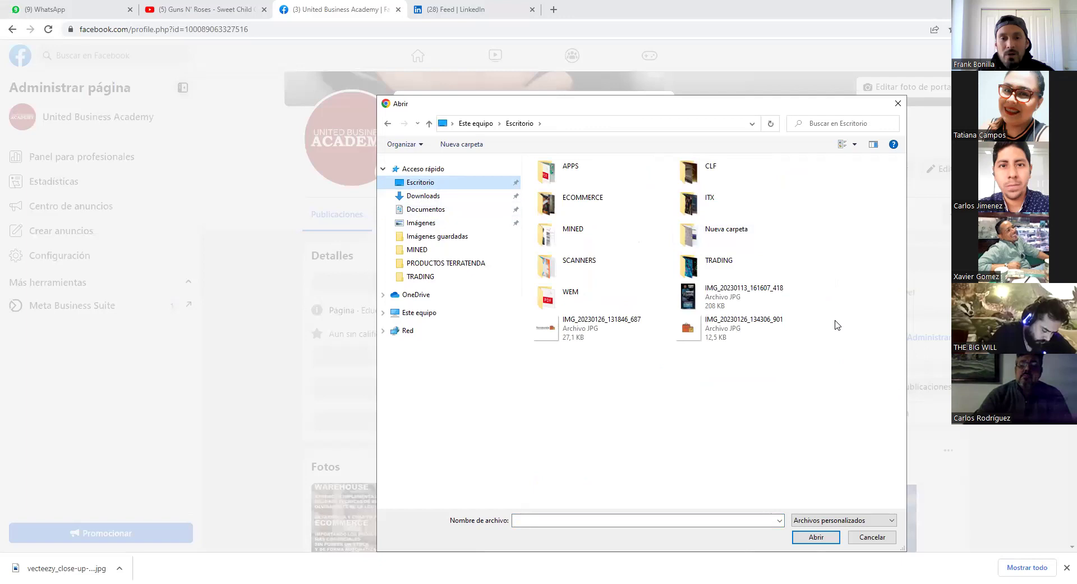
double_click(686, 269)
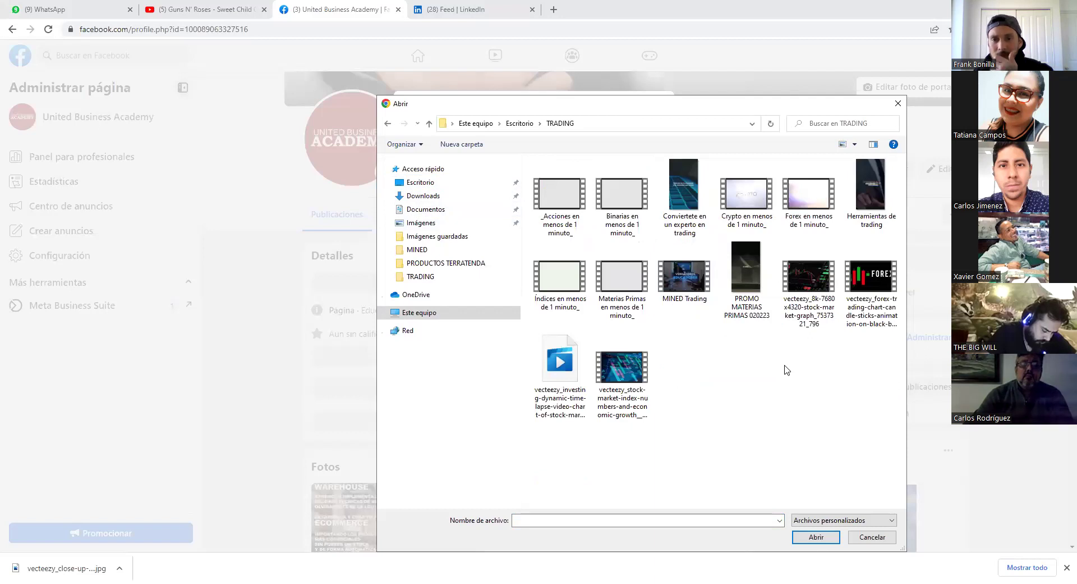
left_click(689, 213)
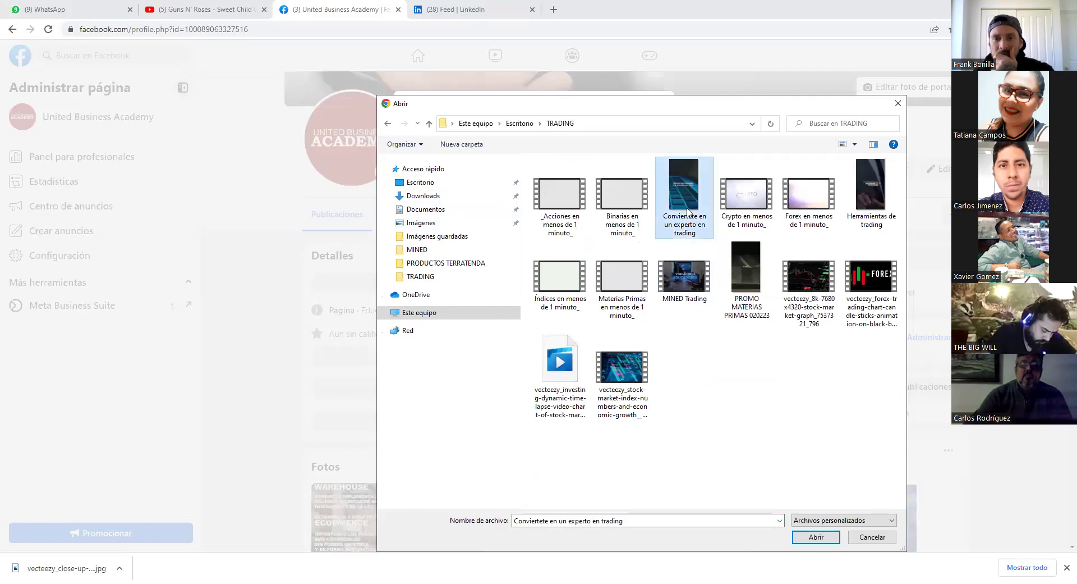
left_click(816, 537)
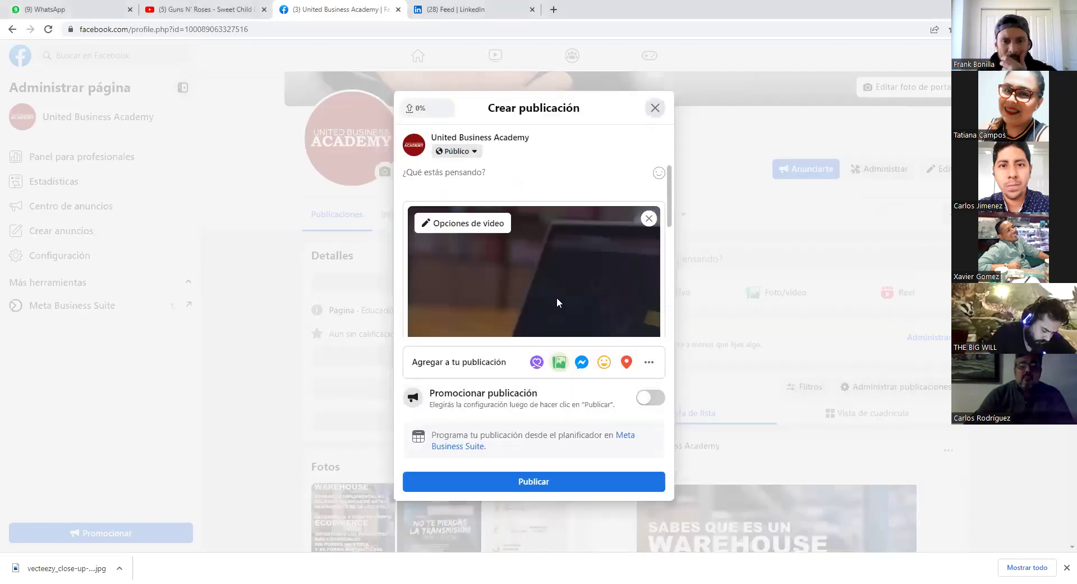
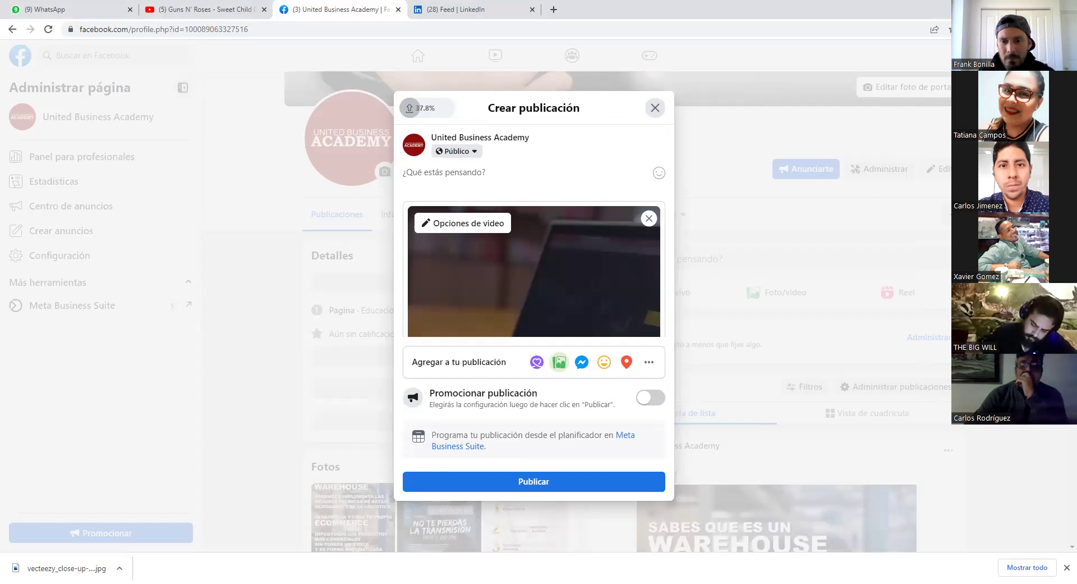
- Check the video "Conviertete en un experto en trading" in the media player, and look over its preview in the post draft
key("alt+Tab")
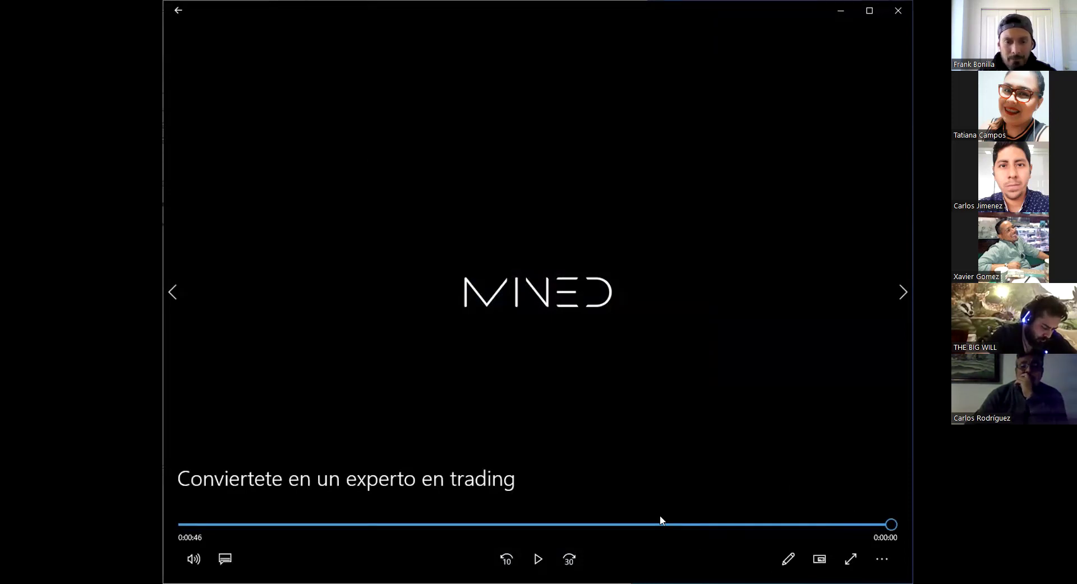
key("alt+Tab")
scroll(583, 310, "down", 2)
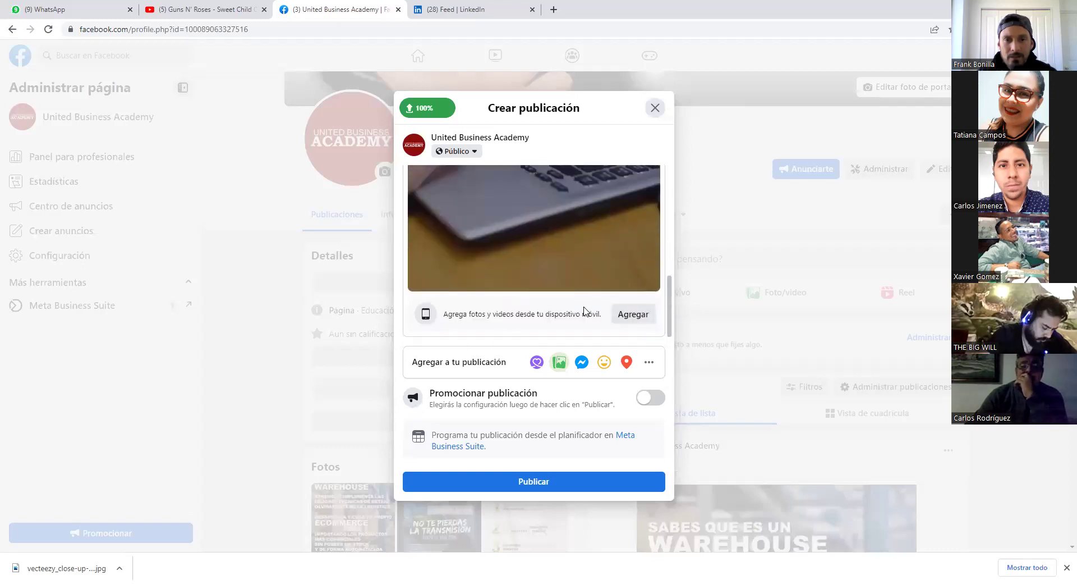
scroll(585, 310, "up", 3)
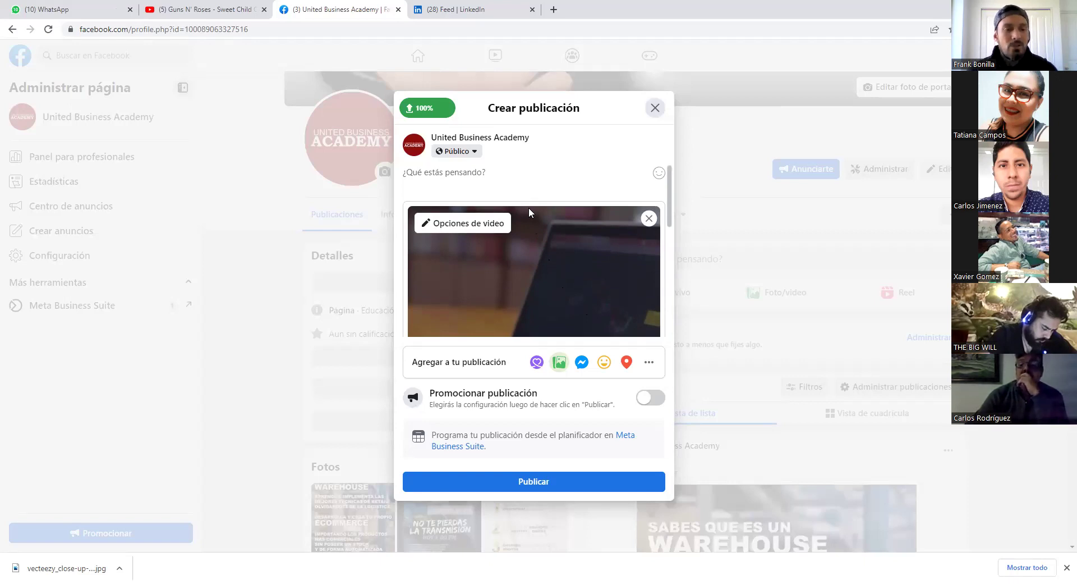
scroll(574, 271, "down", 1)
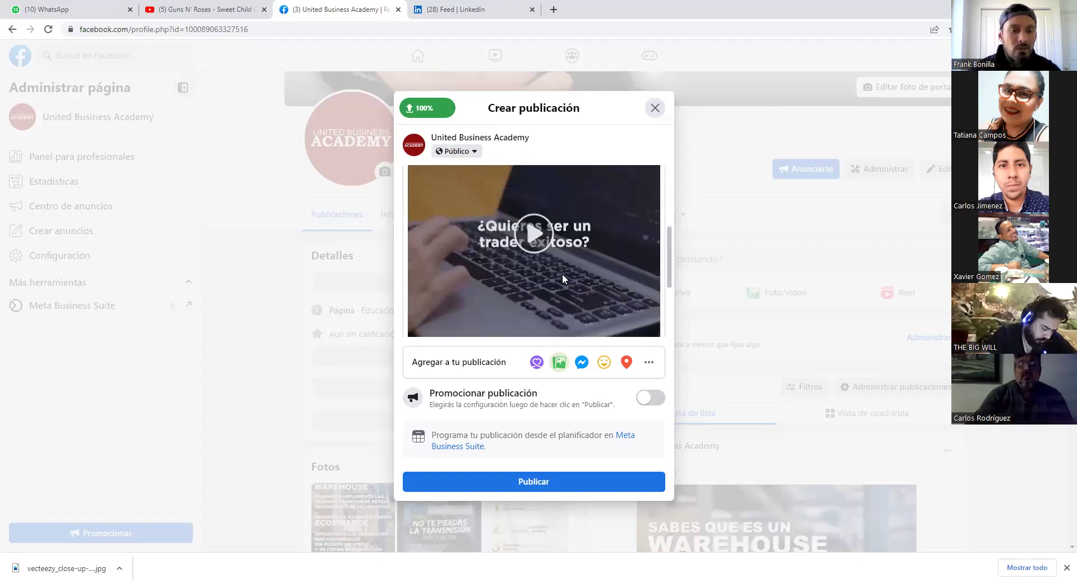
scroll(562, 274, "up", 1)
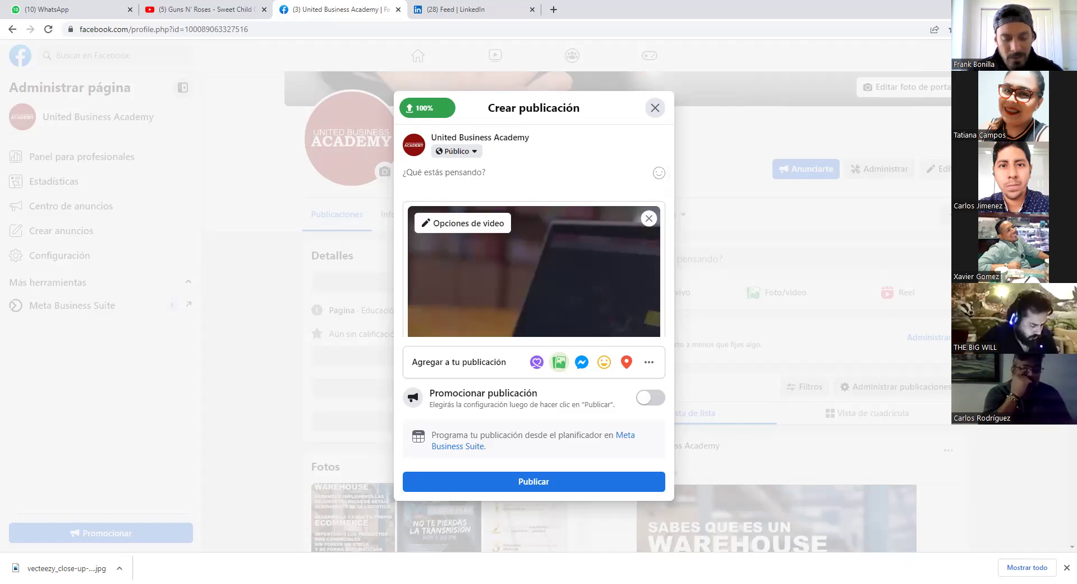
- Write the post text "Si has estado revisando información respecto a trading... quedate en nuestra pagina y siguenos porque podemos brindartela"
type("Si has estado ")
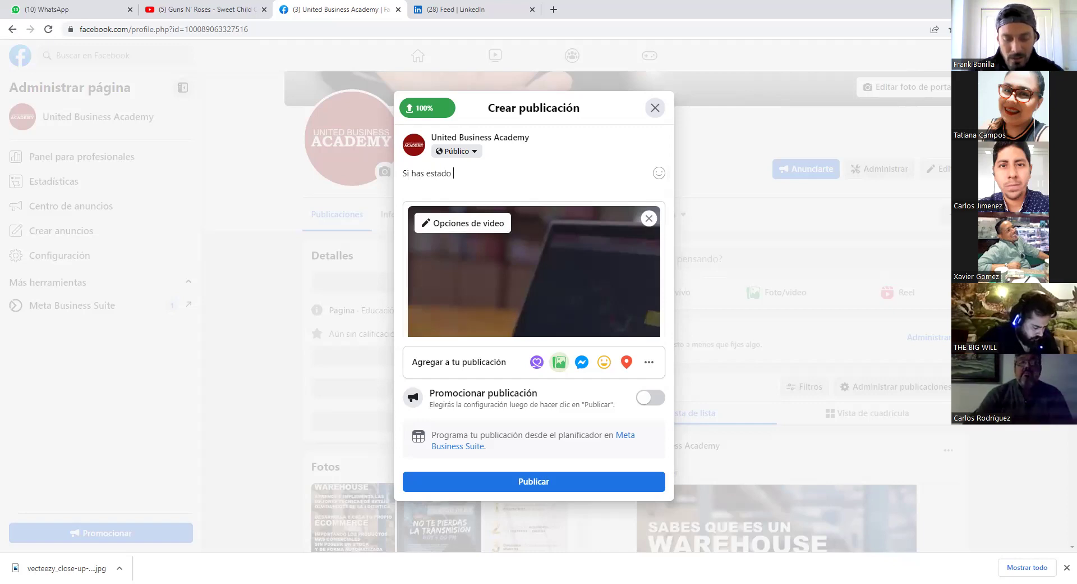
type("revisan")
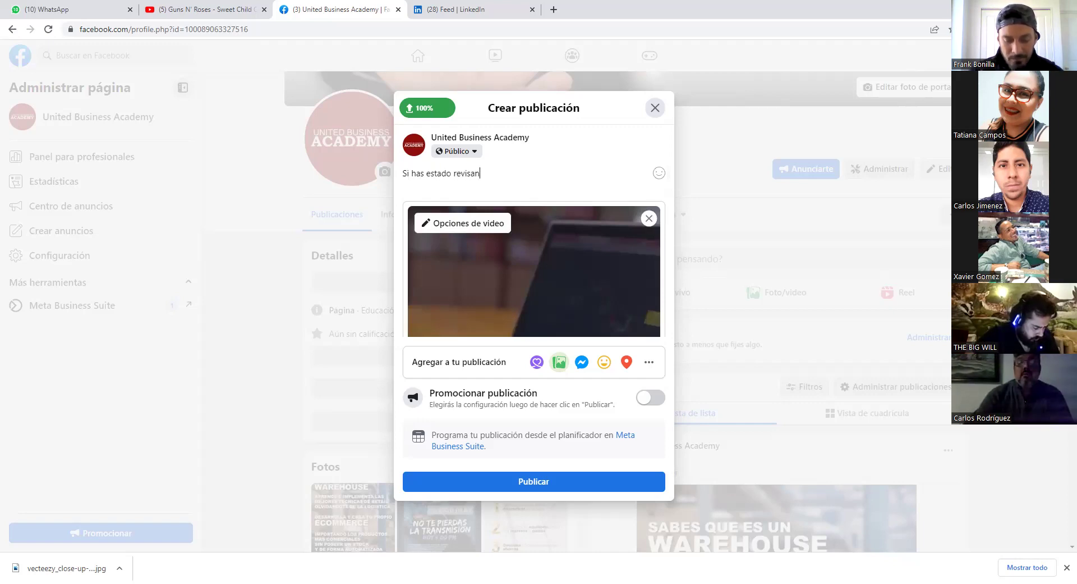
type("do informa")
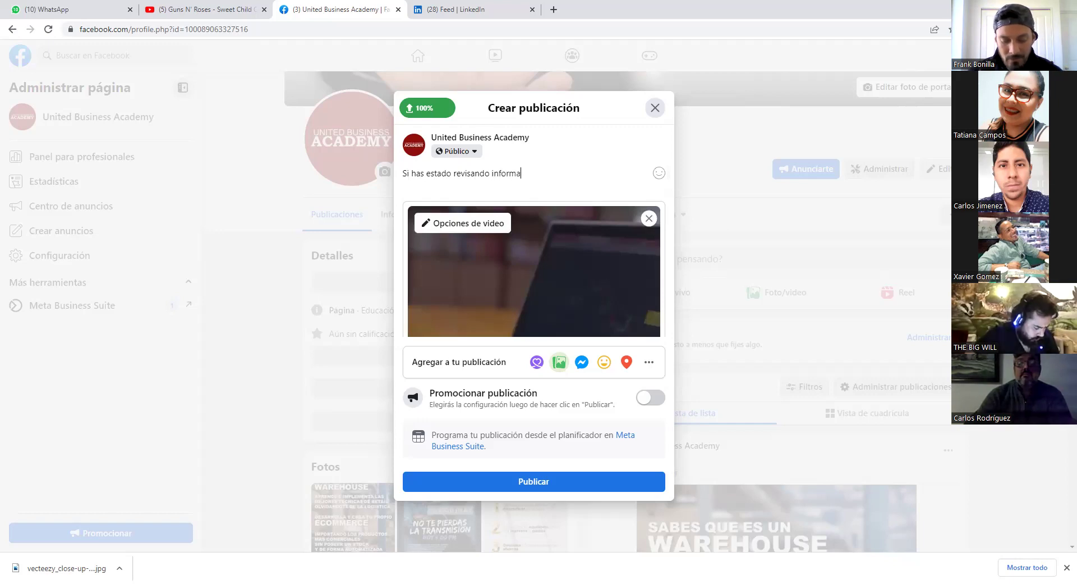
type("ción ")
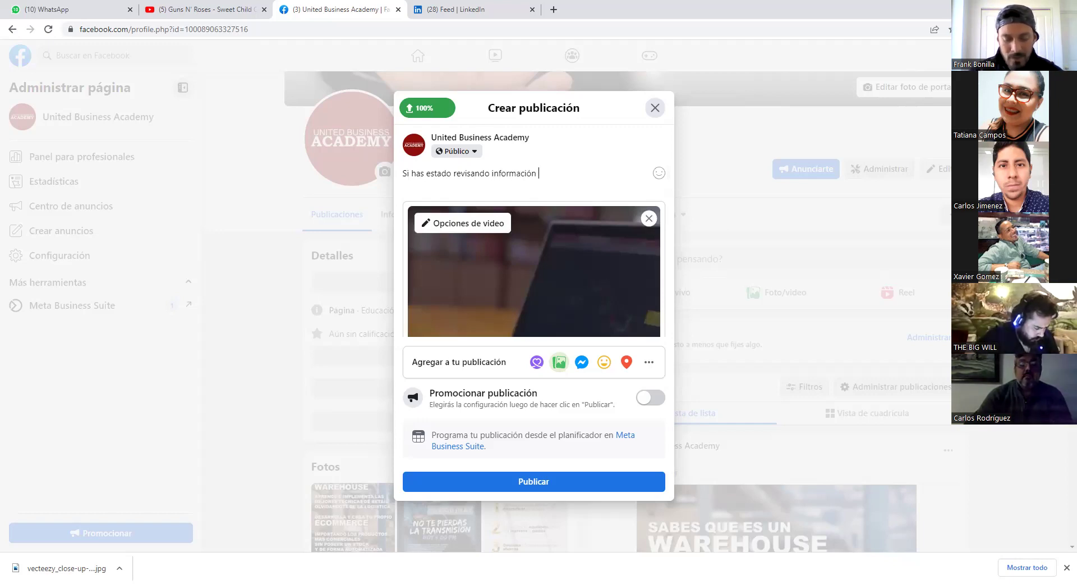
type("respec")
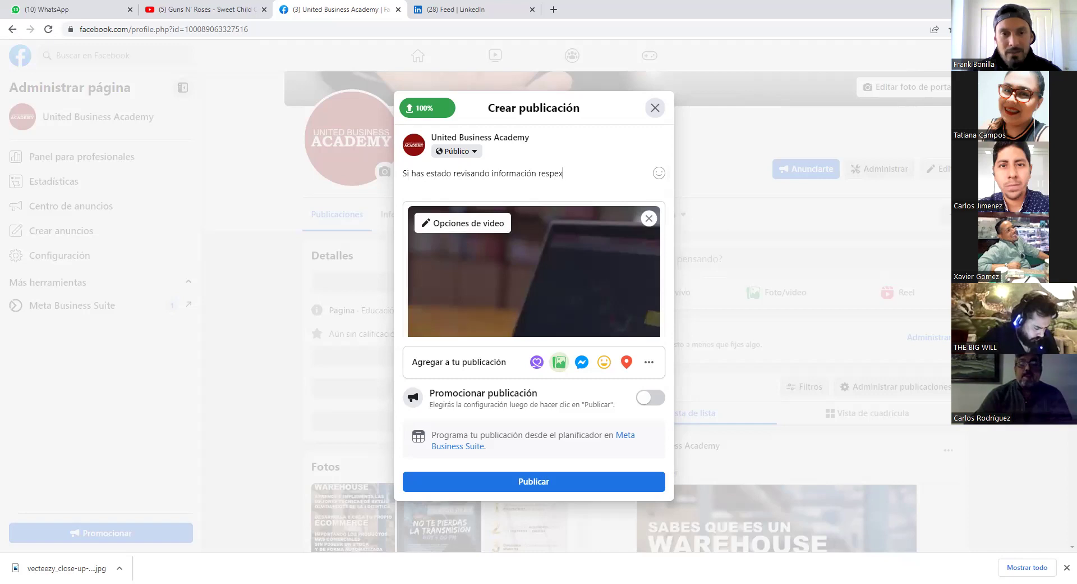
type("cto a tradin")
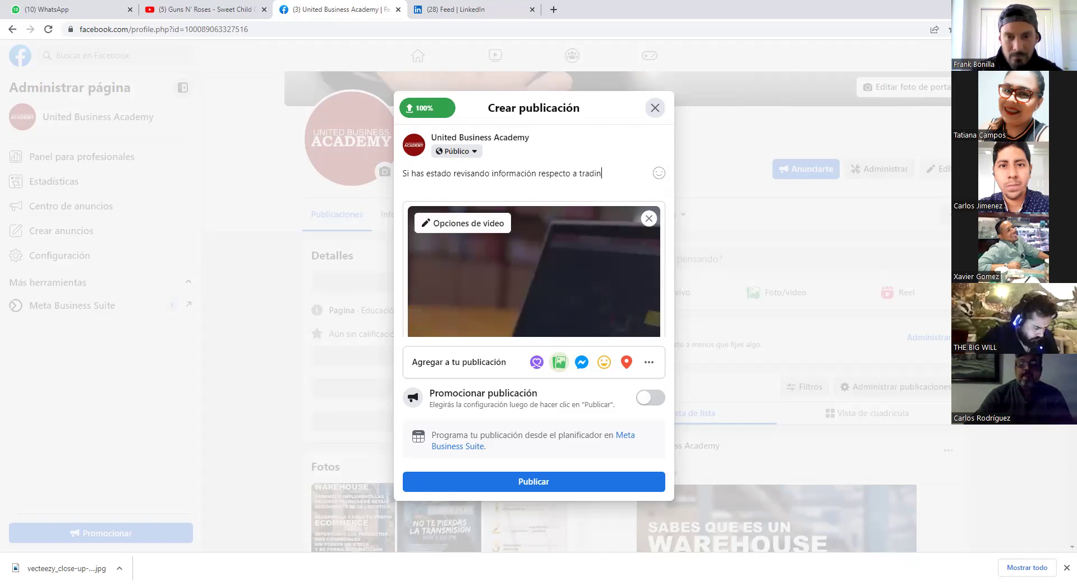
type("g... que")
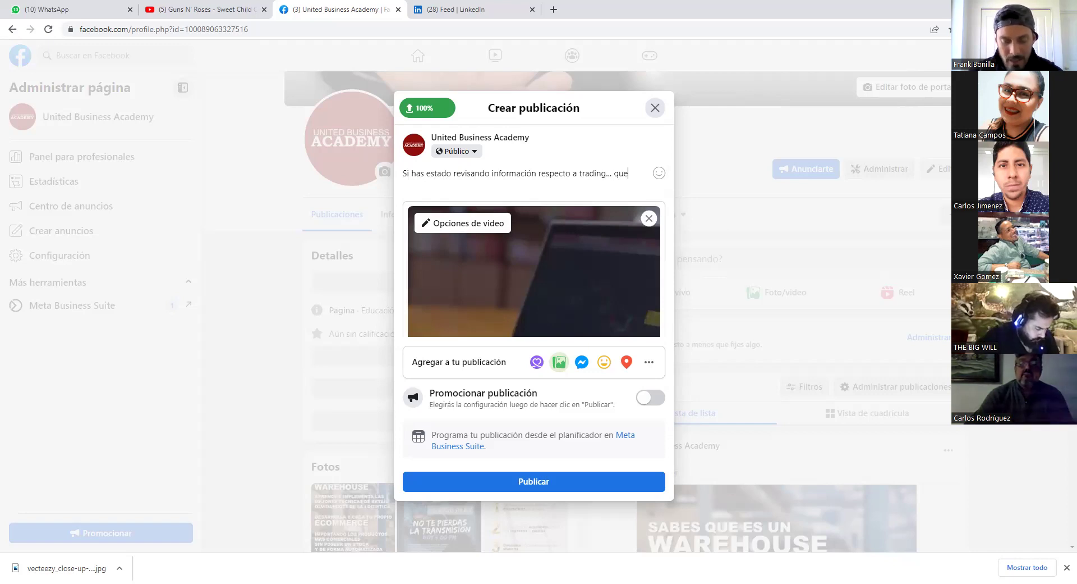
type("date en nu")
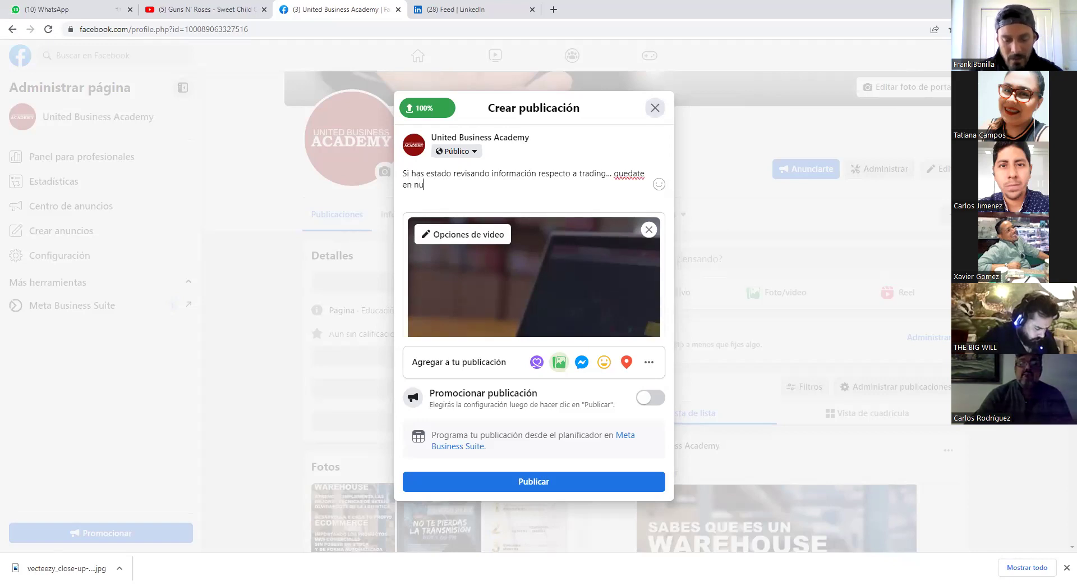
key("BackSpace")
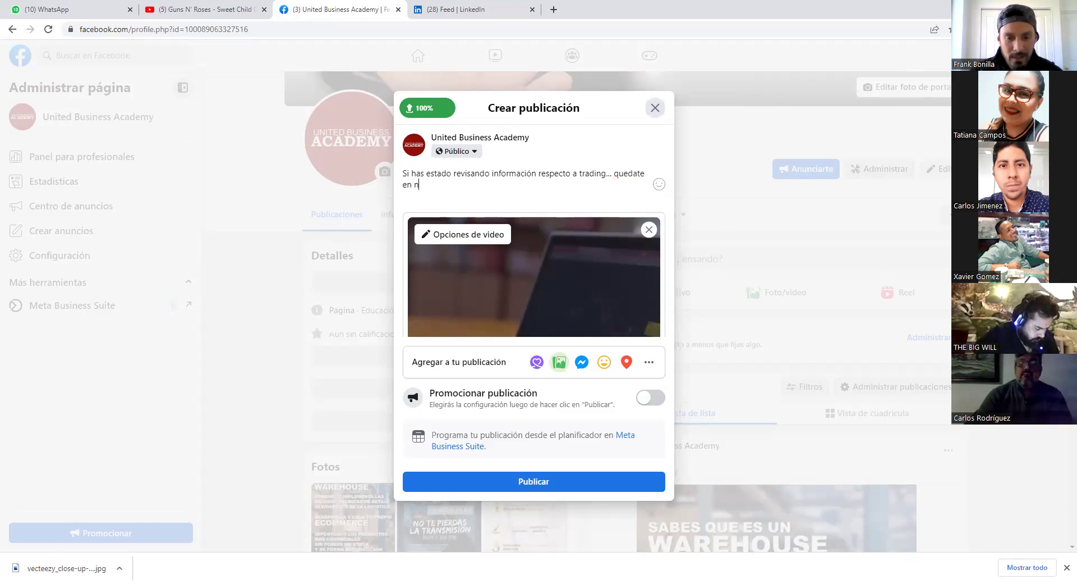
type("uestra ")
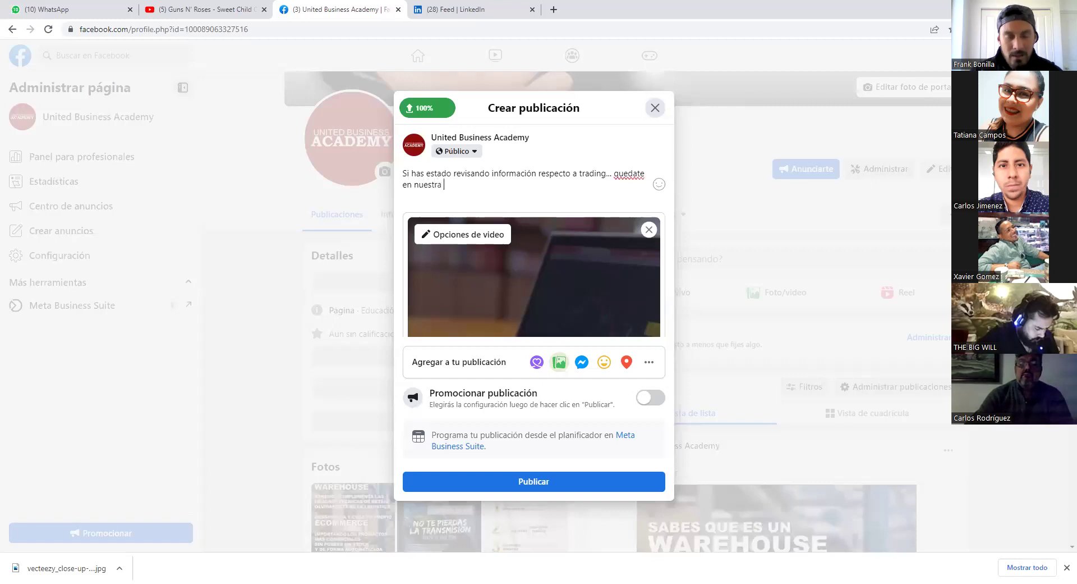
type("pagina y siguenos ")
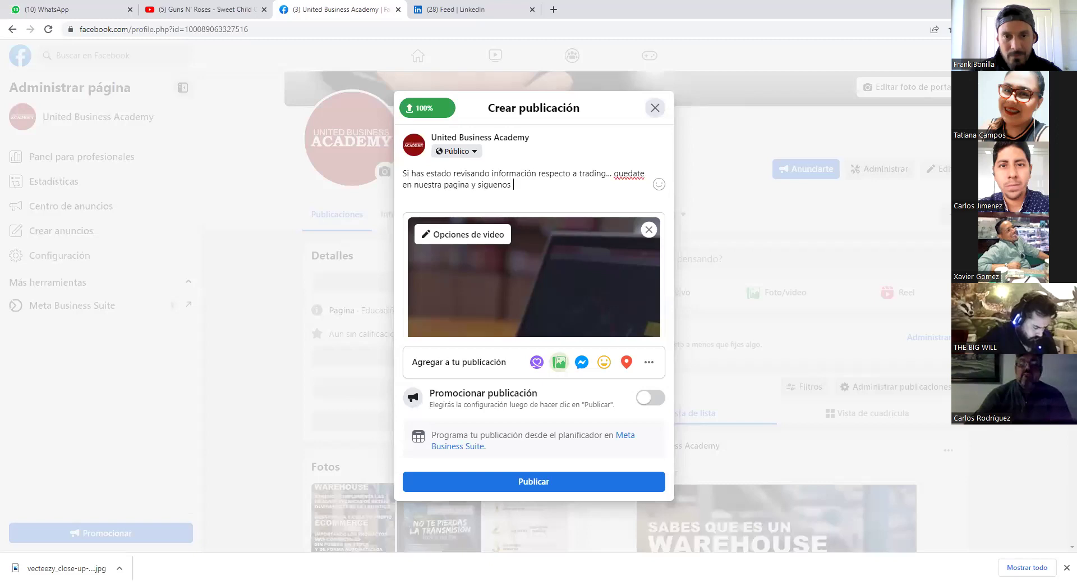
type("porque ")
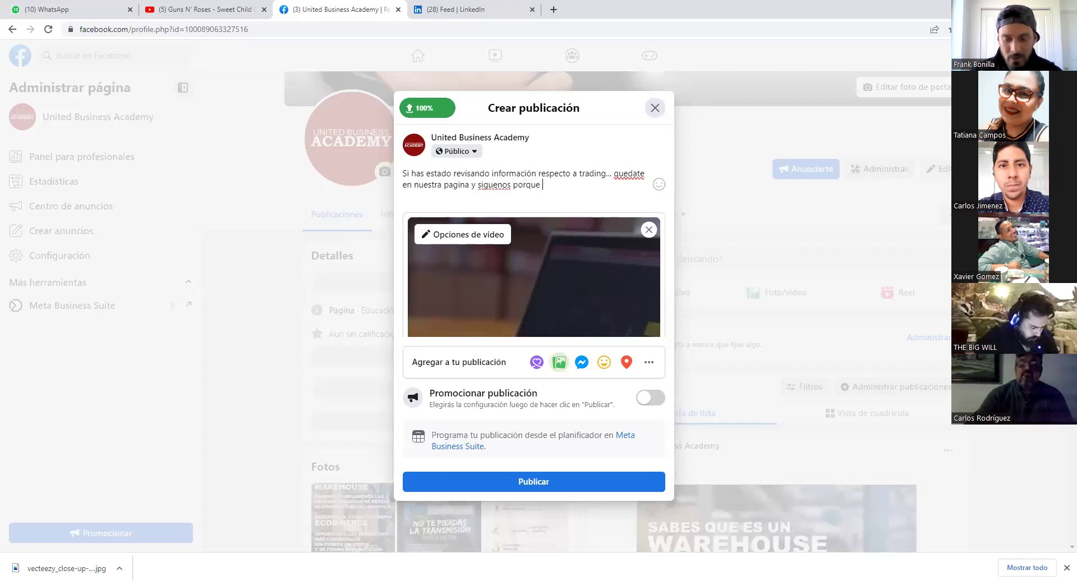
type("podemos")
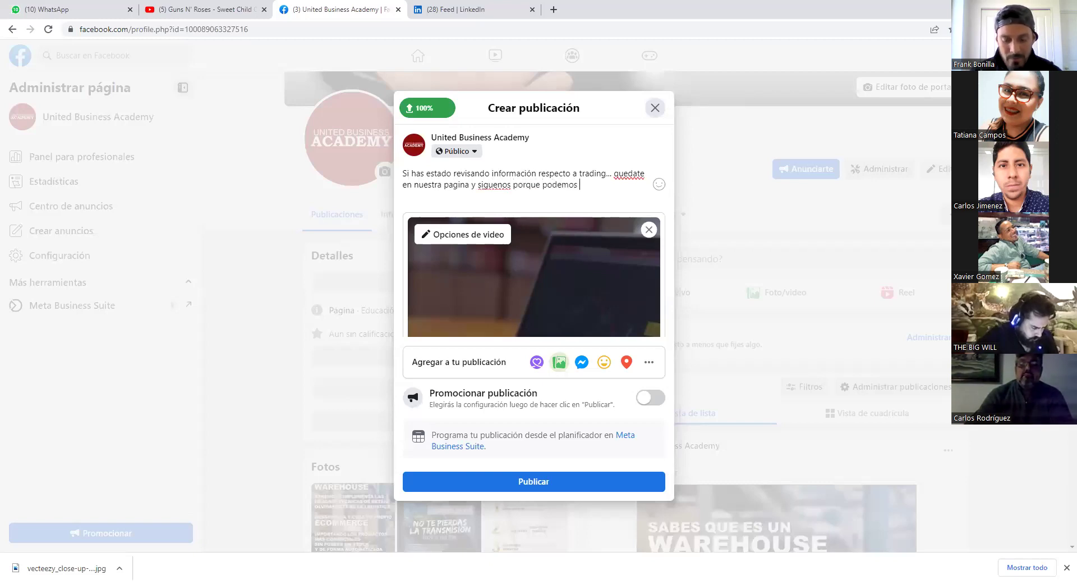
type(" brindartela")
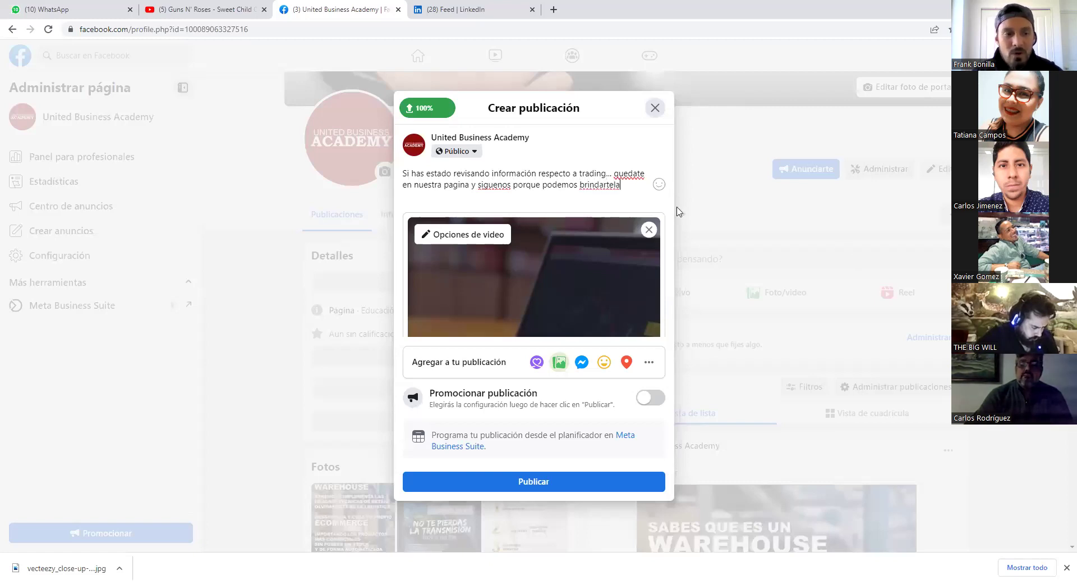
- Move the caption's second sentence to its own line and correct its first word to "Quédate"
left_click(617, 172)
key("BackSpace")
key("Return")
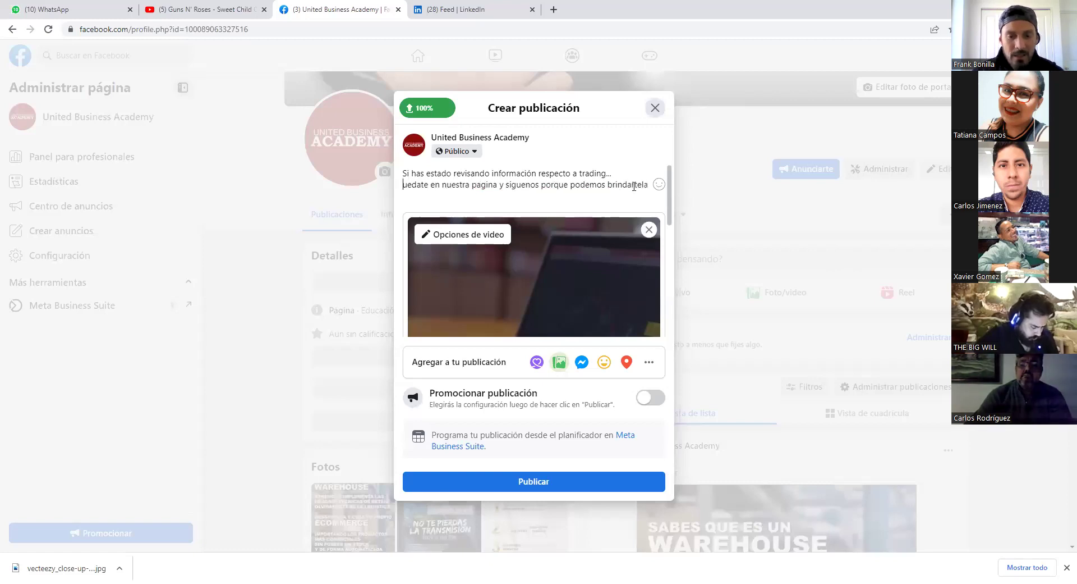
type("Q")
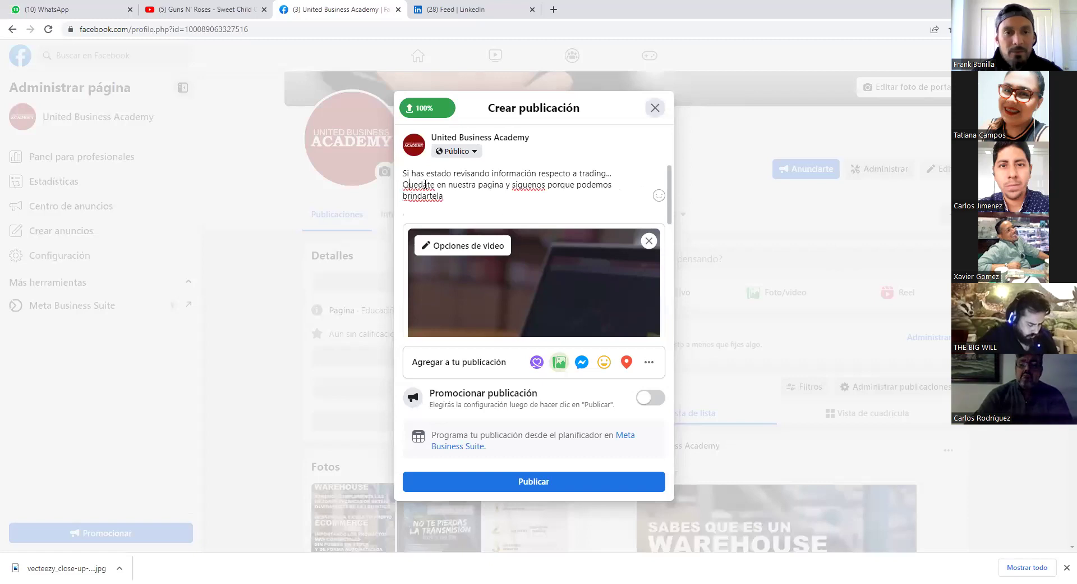
double_click(425, 184)
type("Quédate")
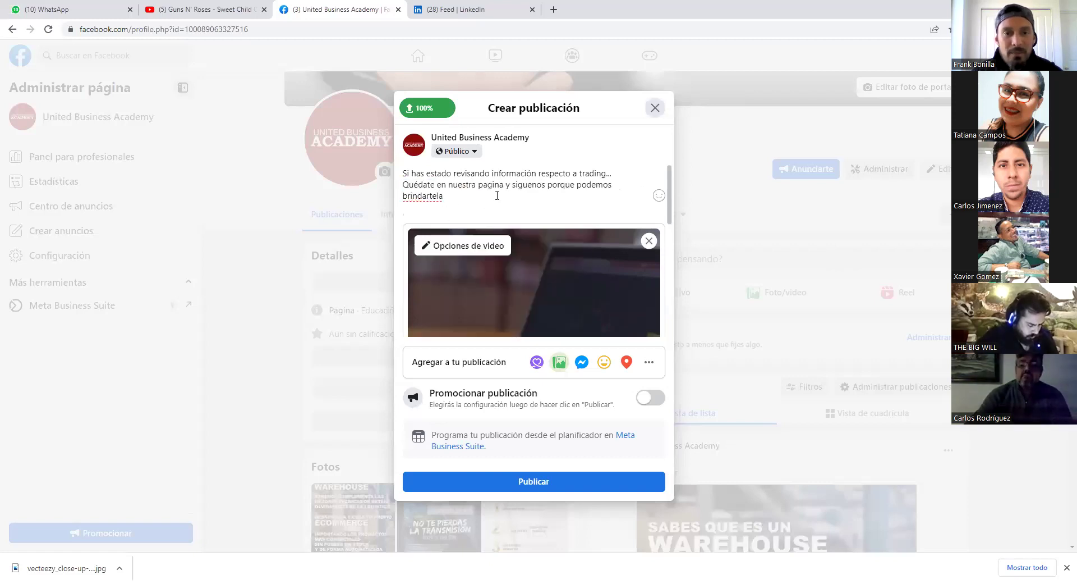
- Correct the spelling of "síguenos" and the caption's last word, end the text with "!!", and capitalise "Trading"
right_click(423, 200)
left_click(455, 208)
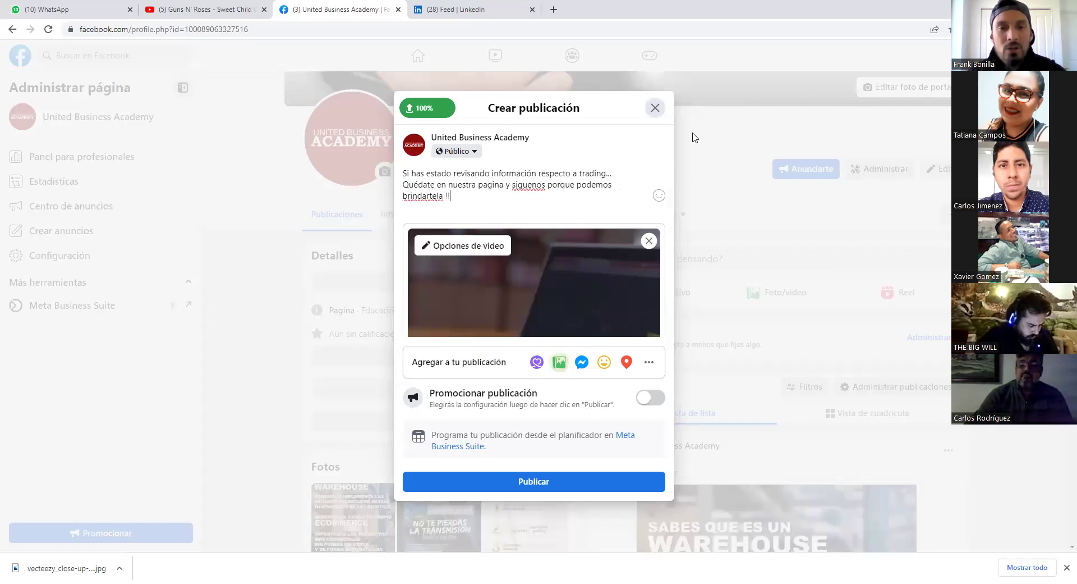
right_click(525, 191)
left_click(561, 201)
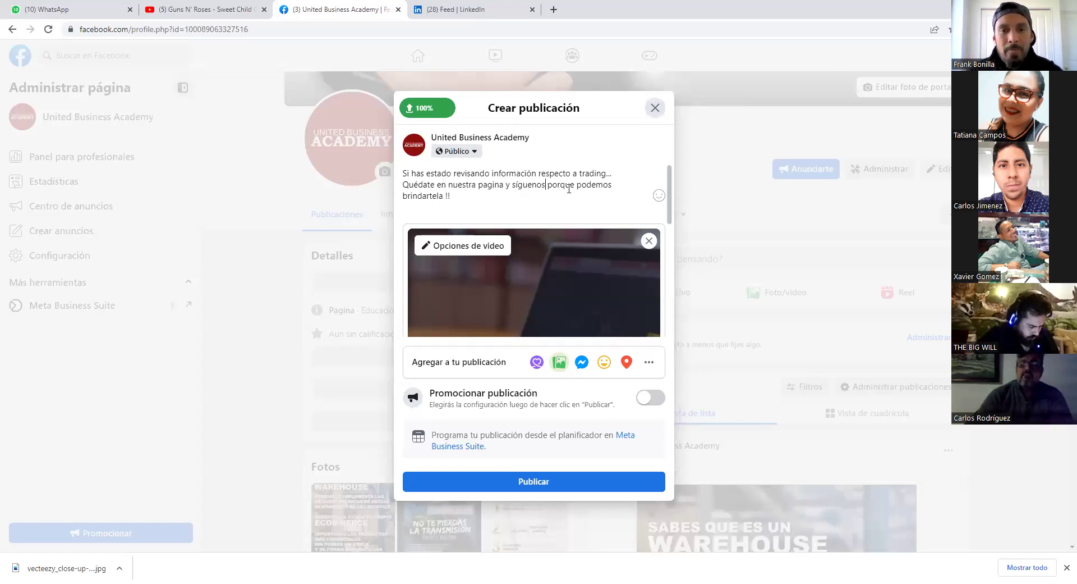
key("BackSpace")
type("T")
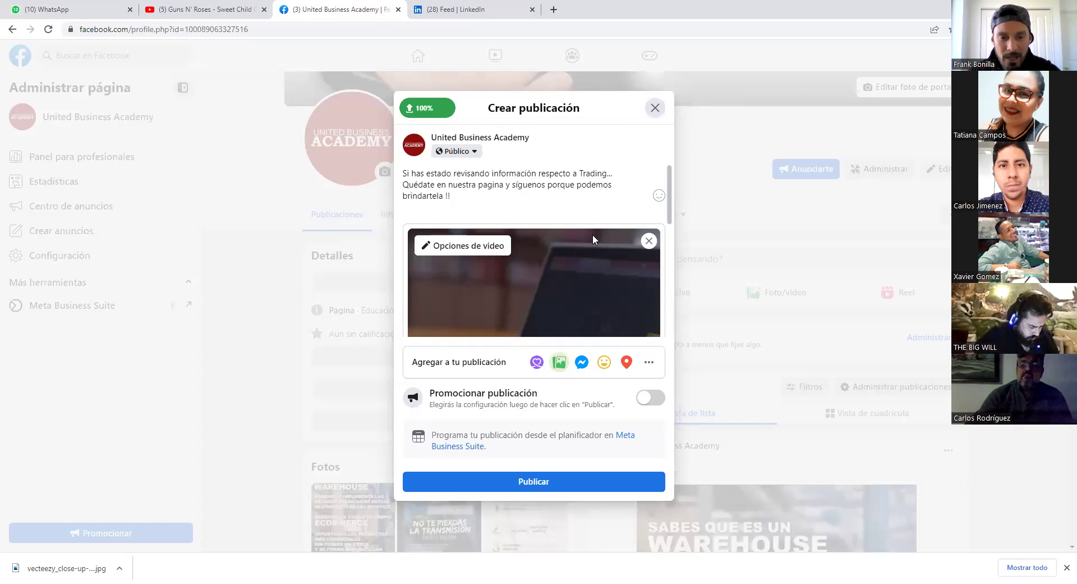
- Publish the trading video post for United Business Academy, and look through the page's list of posts
scroll(593, 247, "down", 2)
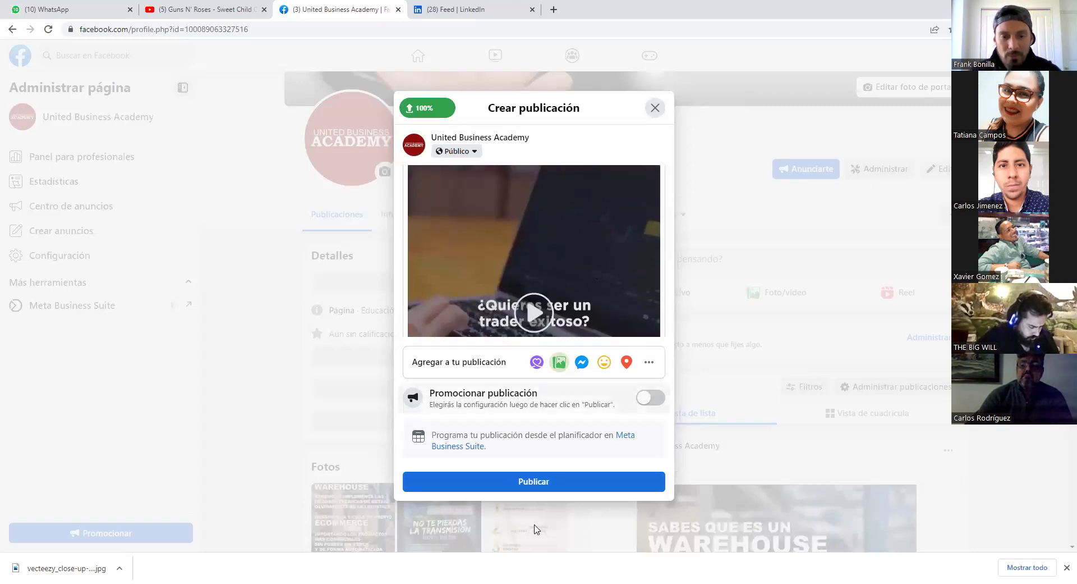
left_click(534, 484)
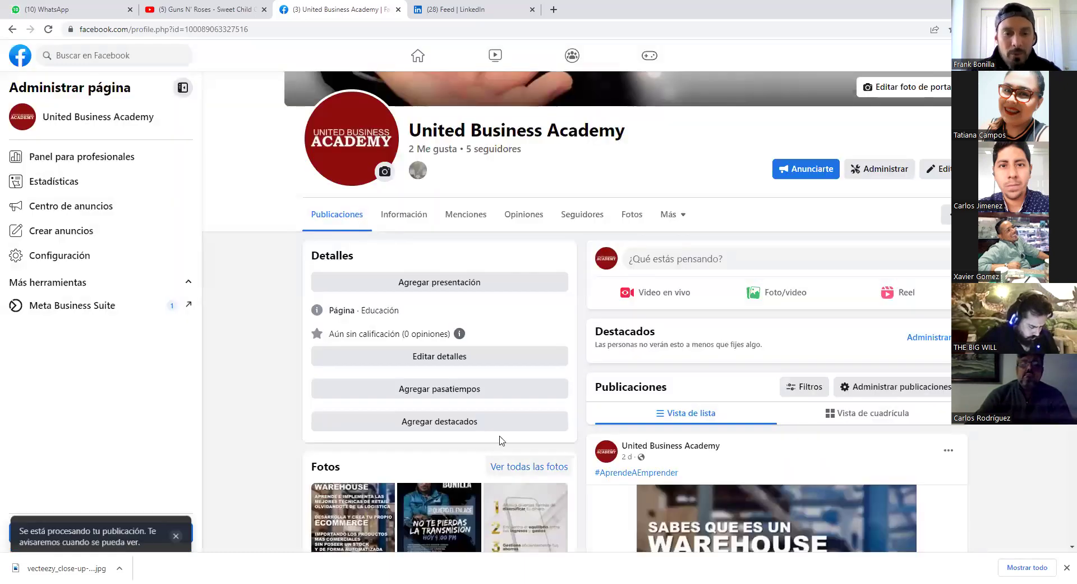
scroll(584, 336, "down", 10)
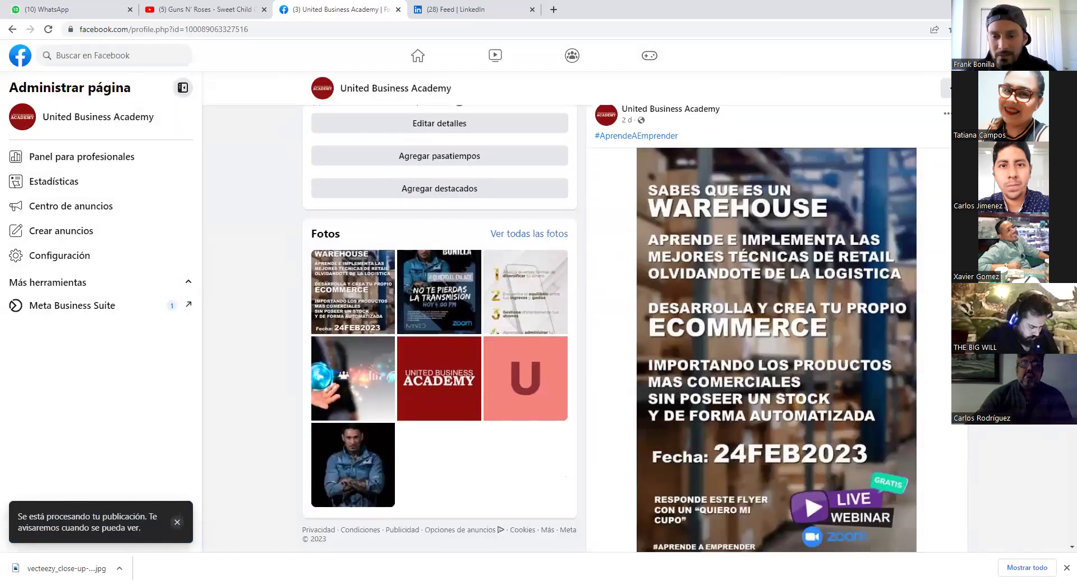
scroll(584, 337, "up", 5)
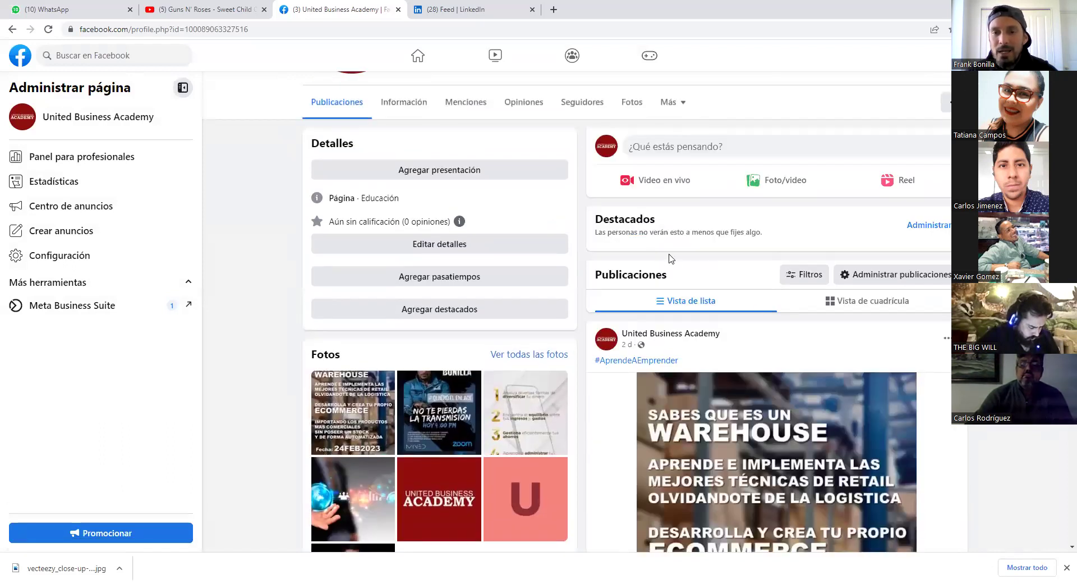
scroll(759, 259, "down", 6)
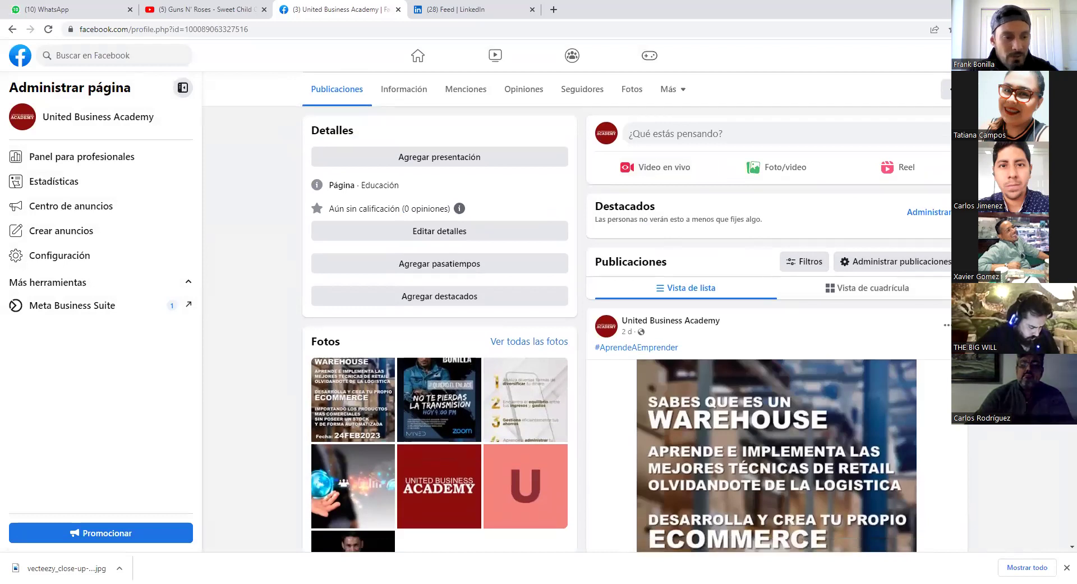
scroll(777, 329, "down", 10)
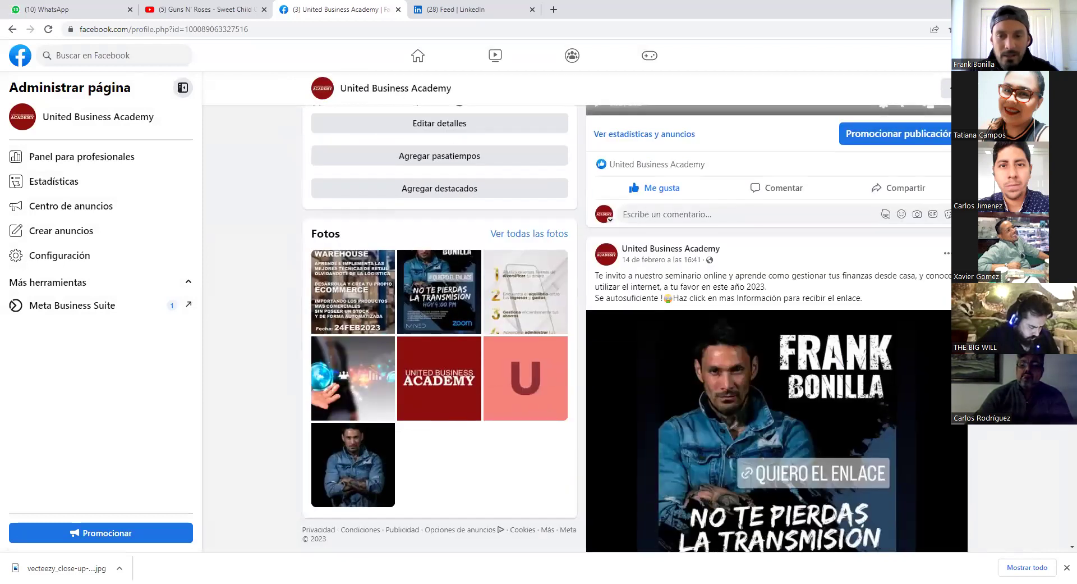
scroll(777, 328, "up", 10)
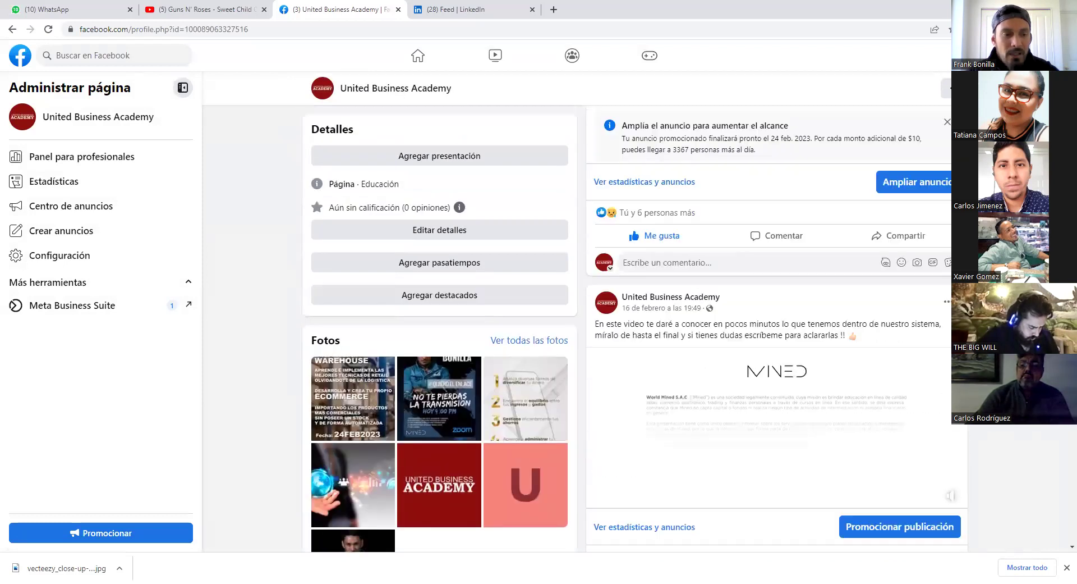
scroll(706, 357, "up", 6)
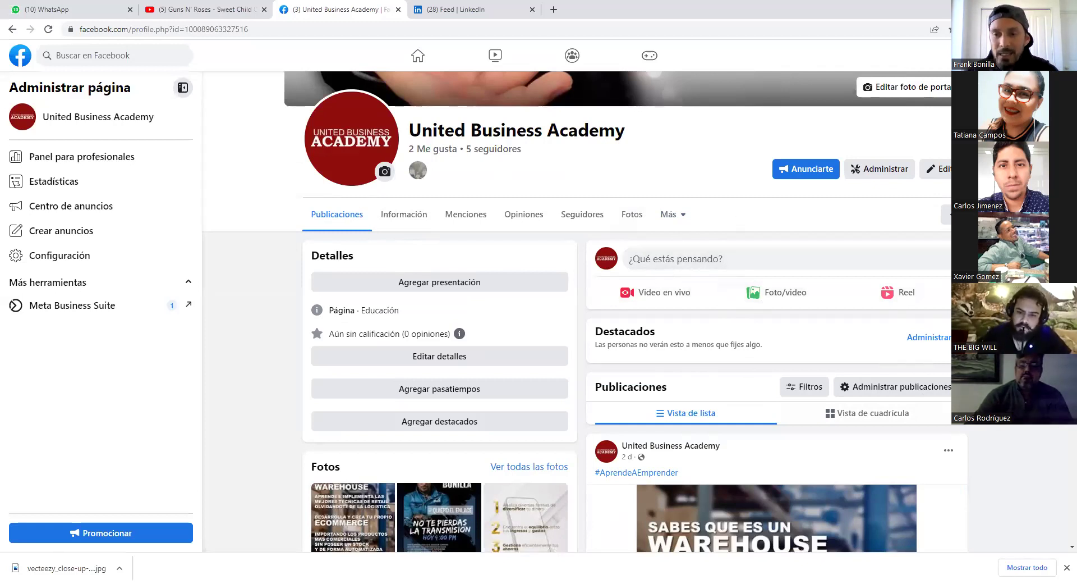
- Reload the United Business Academy page and like its newest video post about Trading
scroll(584, 314, "down", 7)
scroll(235, 263, "up", 8)
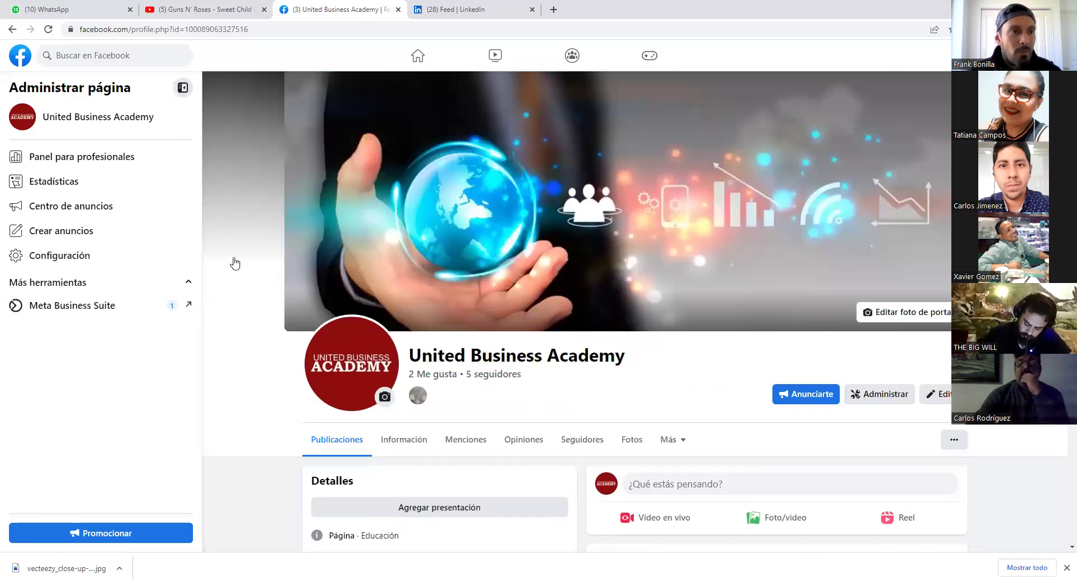
left_click(48, 29)
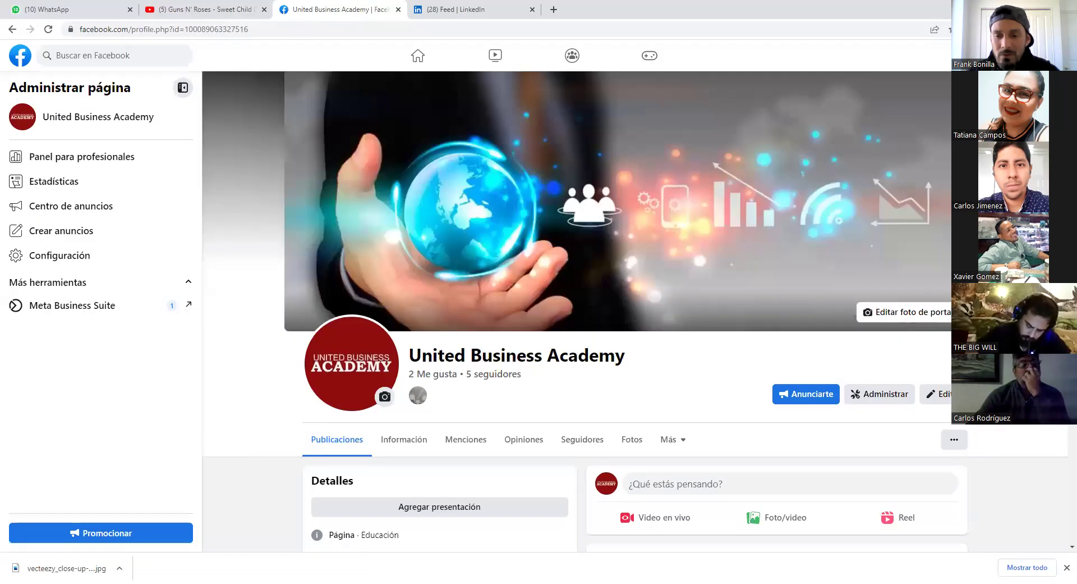
scroll(583, 315, "down", 3)
scroll(584, 314, "down", 5)
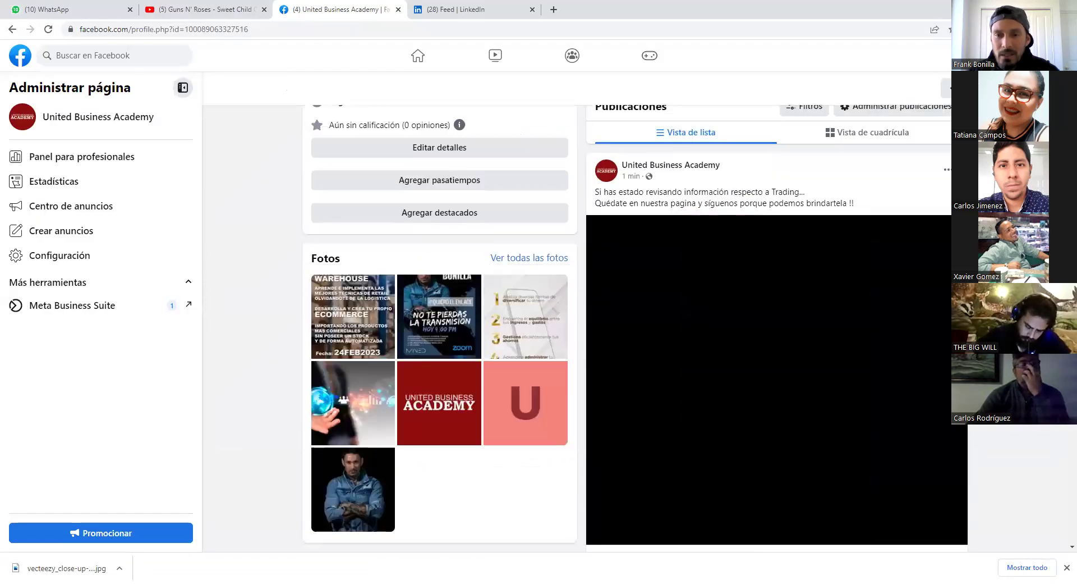
scroll(776, 325, "down", 4)
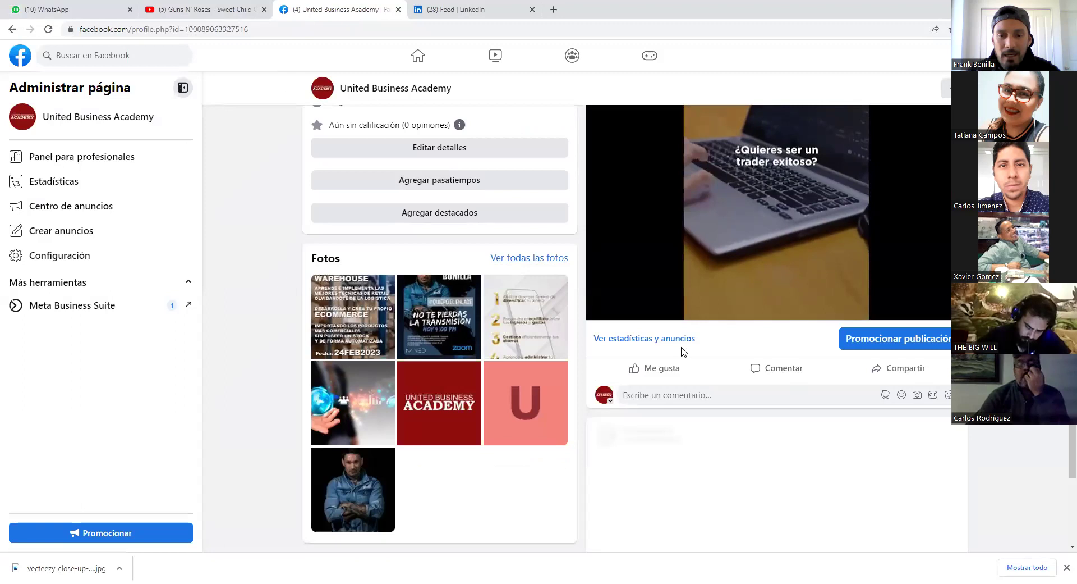
left_click(631, 371)
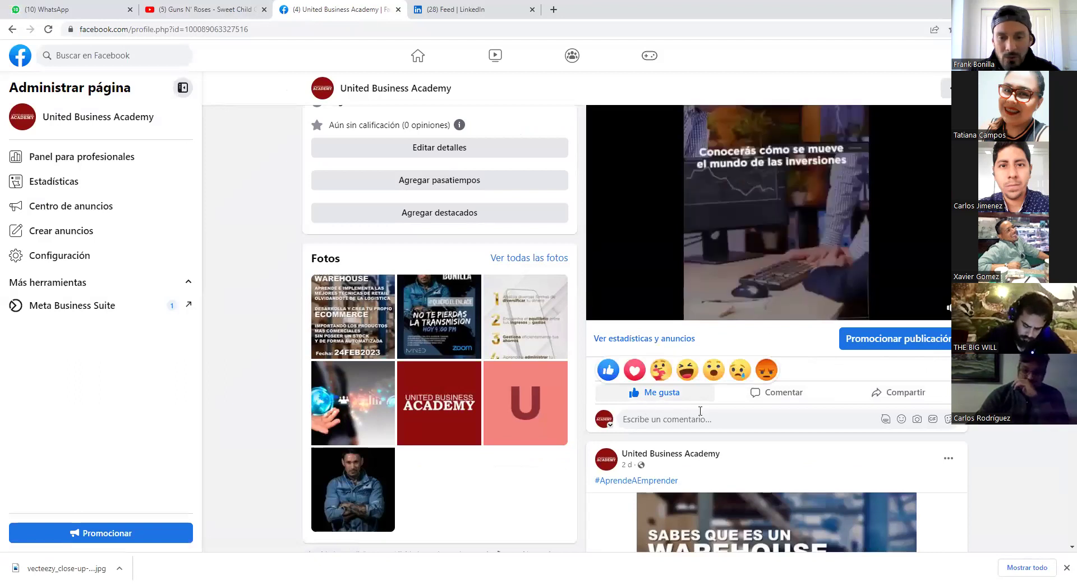
- Start promoting the Trading video post and dismiss the tip about improving ad content performance
scroll(701, 411, "up", 1)
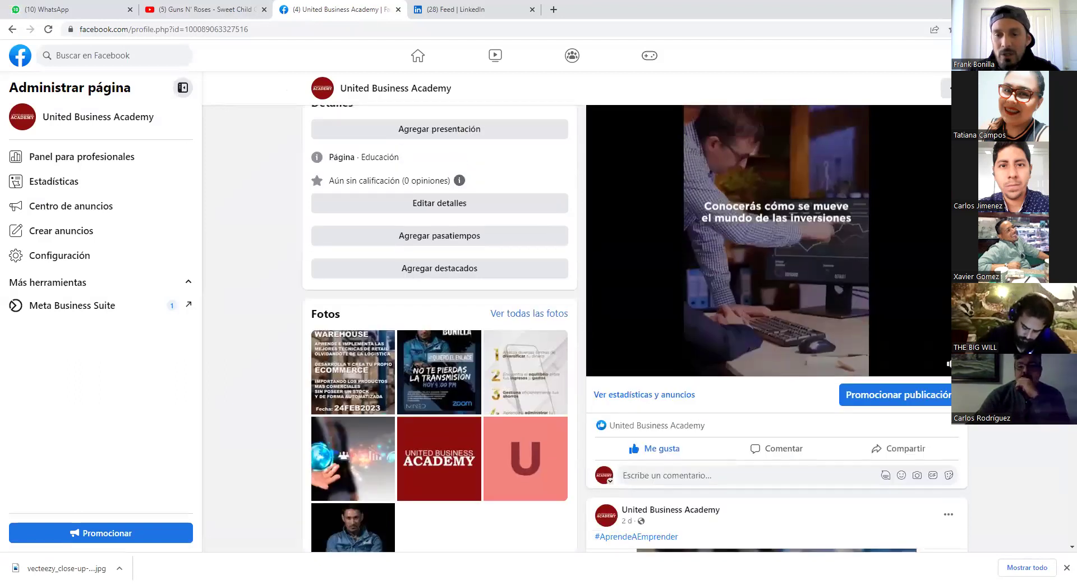
left_click(892, 399)
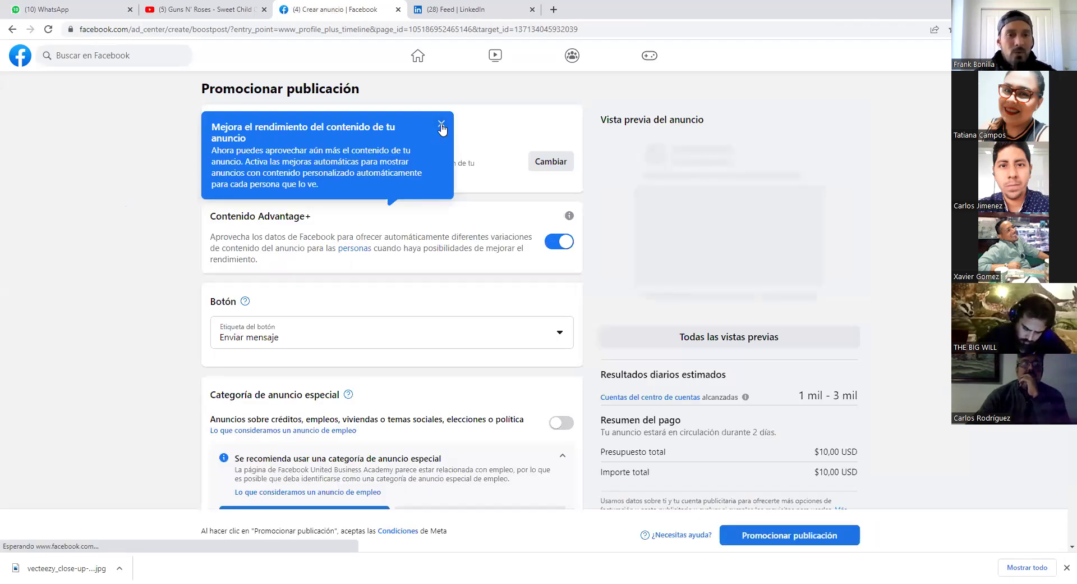
left_click(441, 125)
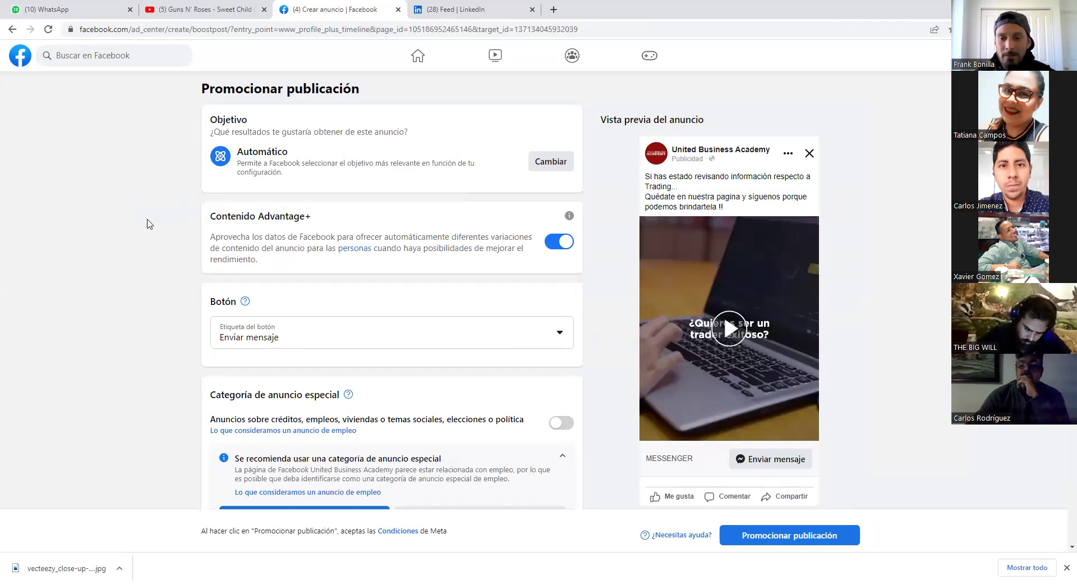
- Review the ad's objective, Contenido Advantage+, button label, special category, messaging apps and welcome message settings
scroll(168, 227, "down", 1)
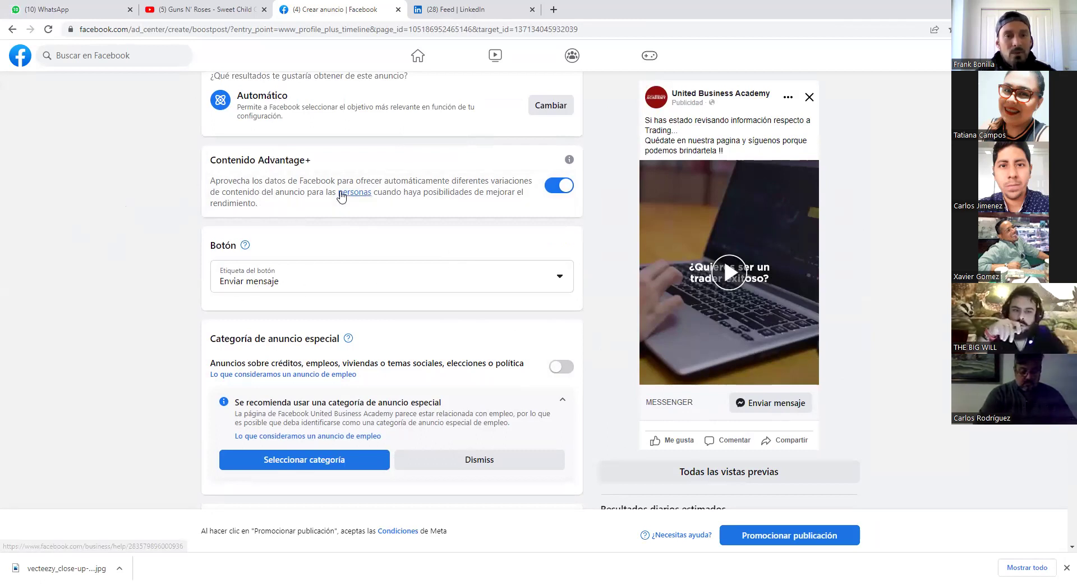
scroll(341, 196, "down", 1)
scroll(341, 196, "down", 1)
scroll(341, 194, "down", 1)
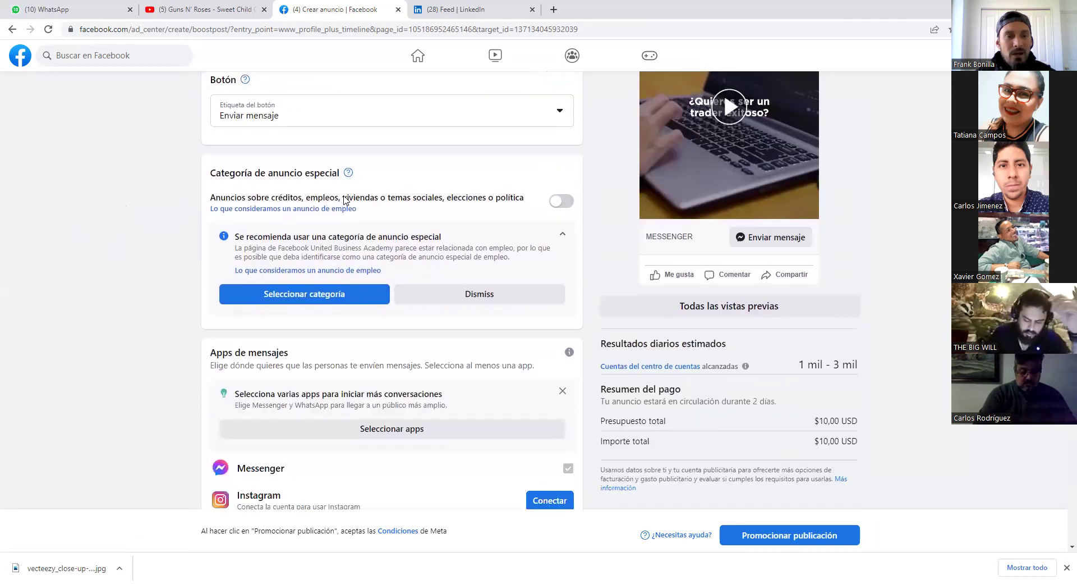
scroll(223, 259, "down", 1)
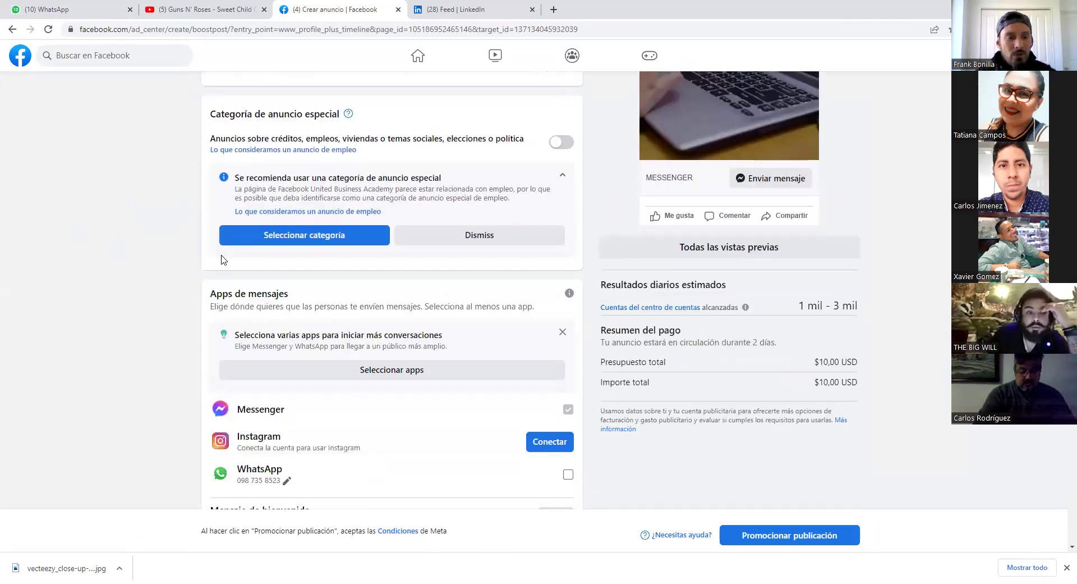
scroll(223, 259, "down", 5)
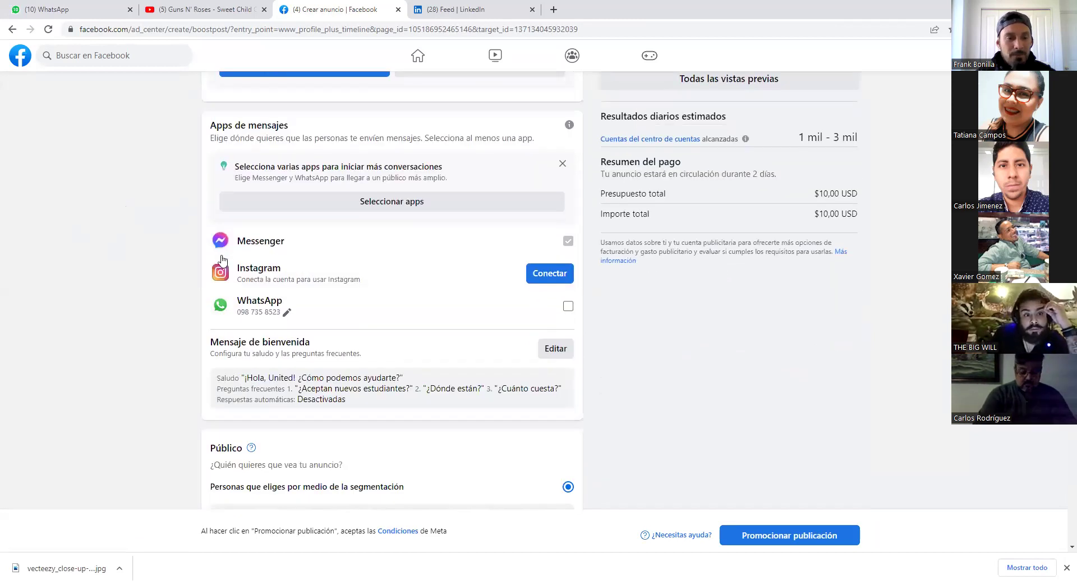
scroll(223, 260, "up", 4)
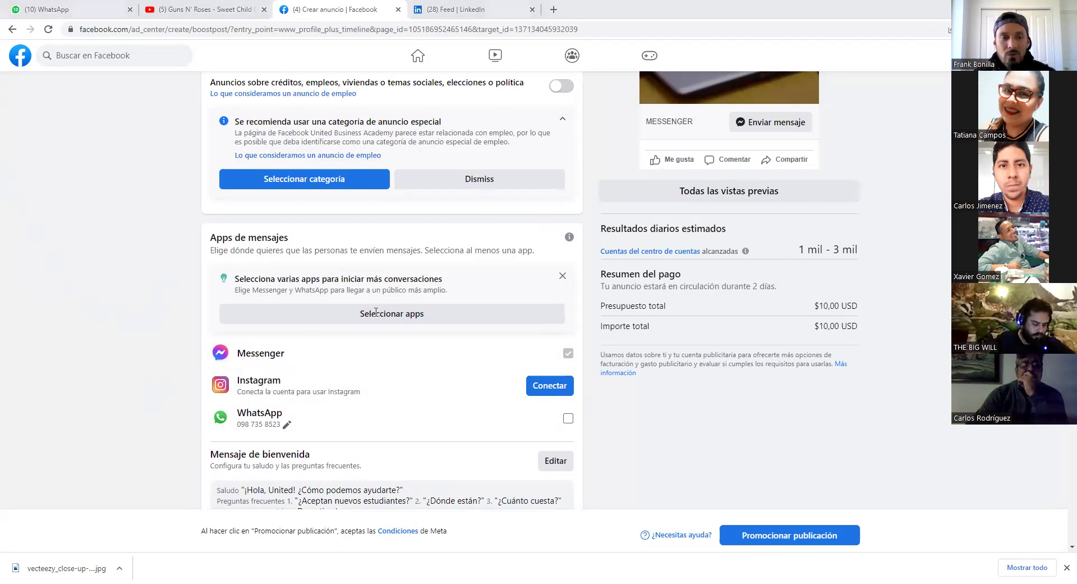
scroll(105, 382, "down", 1)
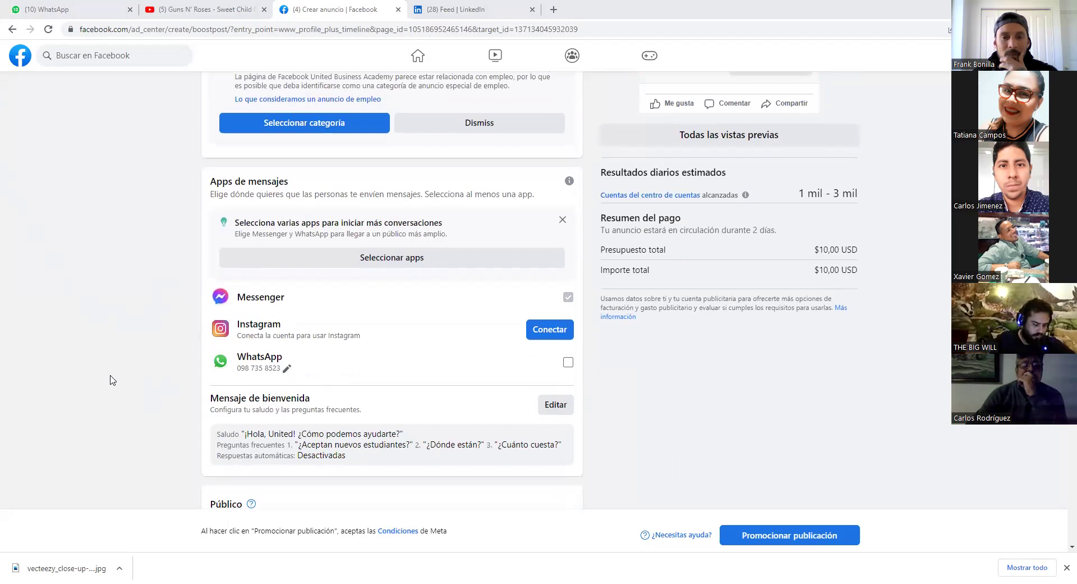
scroll(112, 380, "up", 3)
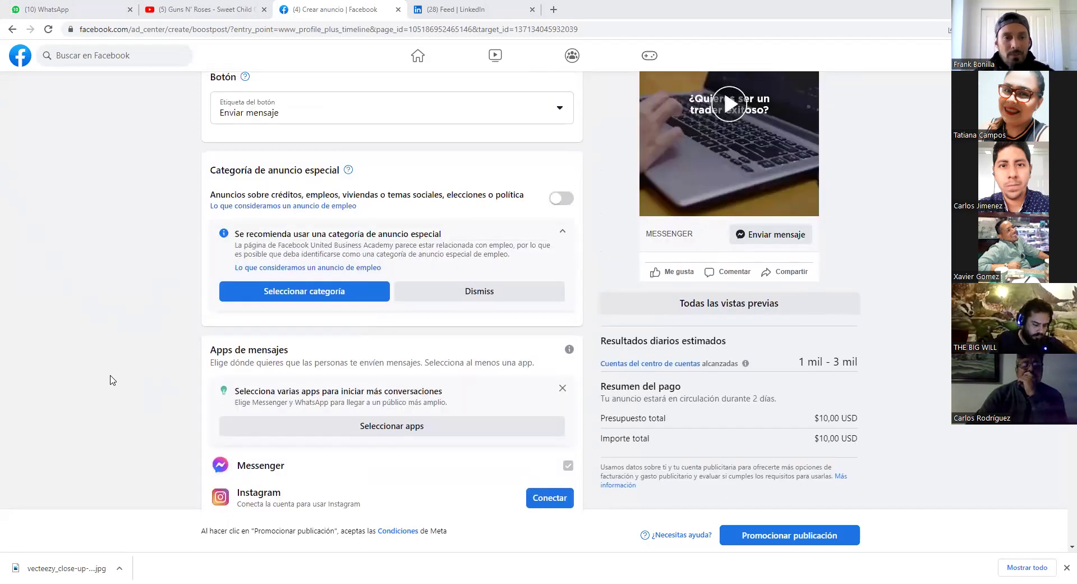
scroll(112, 380, "up", 1)
scroll(111, 377, "down", 5)
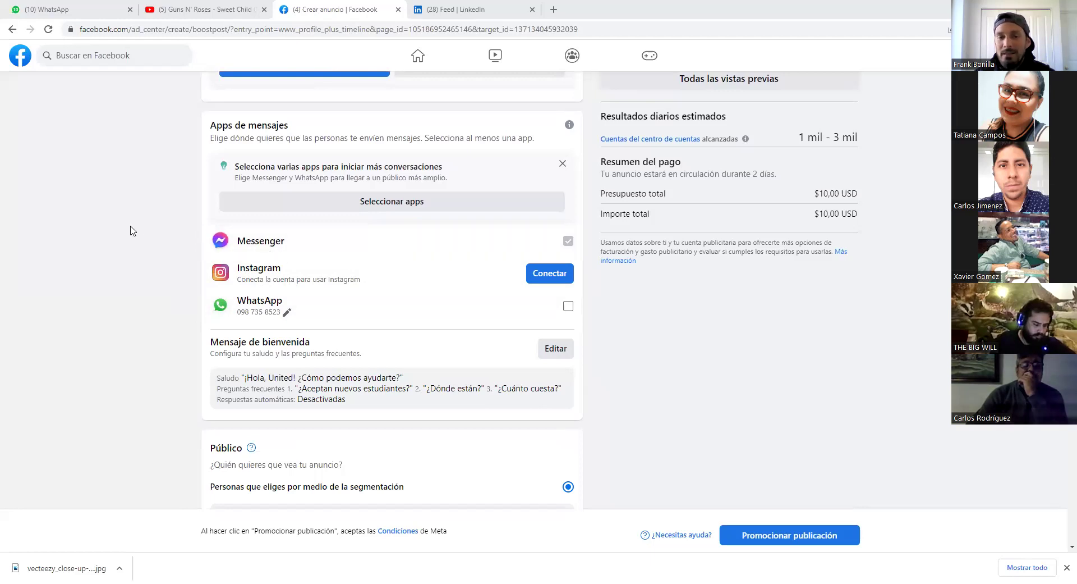
- Examine the ad's audience section, including the locations, age range and interests of the segmented audience and the saved audiences
scroll(124, 354, "down", 2)
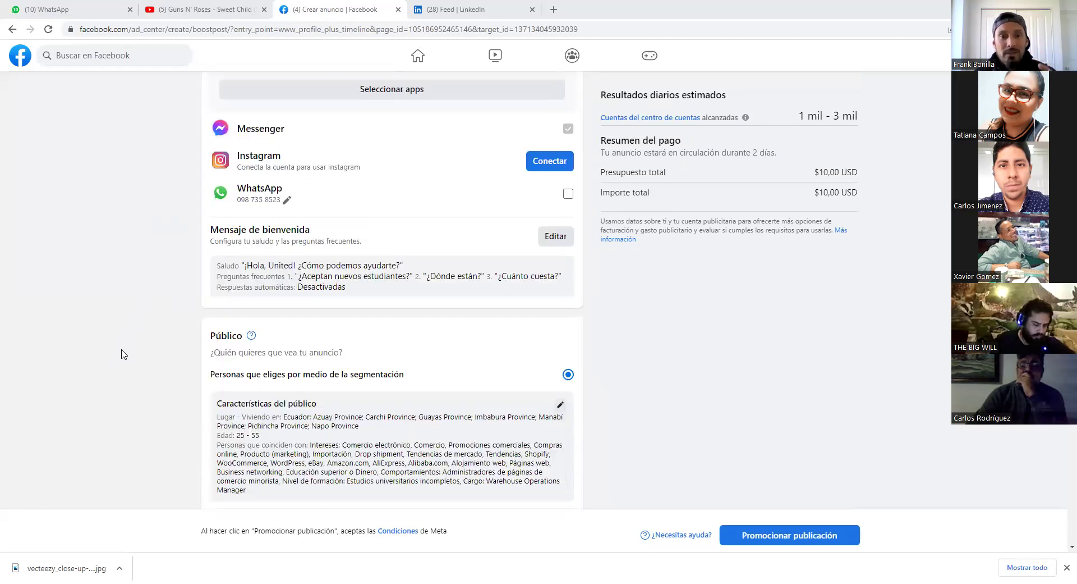
scroll(124, 354, "down", 3)
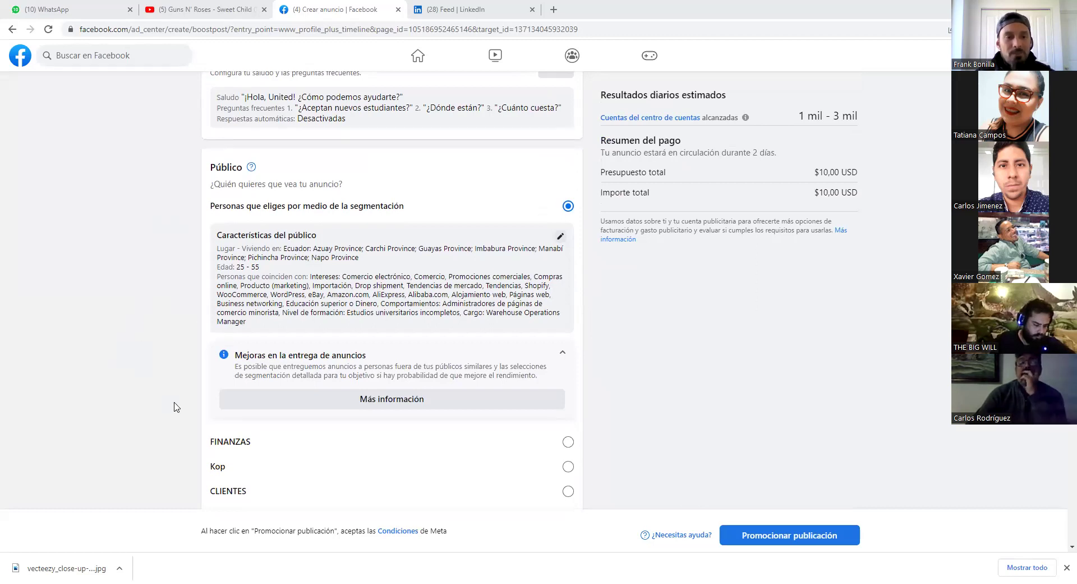
scroll(163, 331, "down", 1)
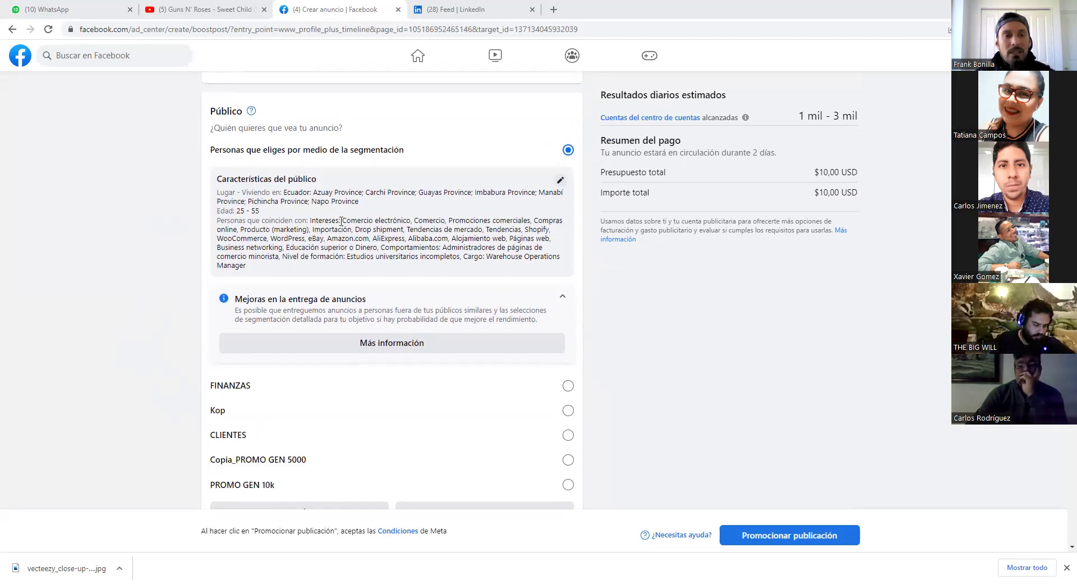
left_click_drag(341, 220, 508, 227)
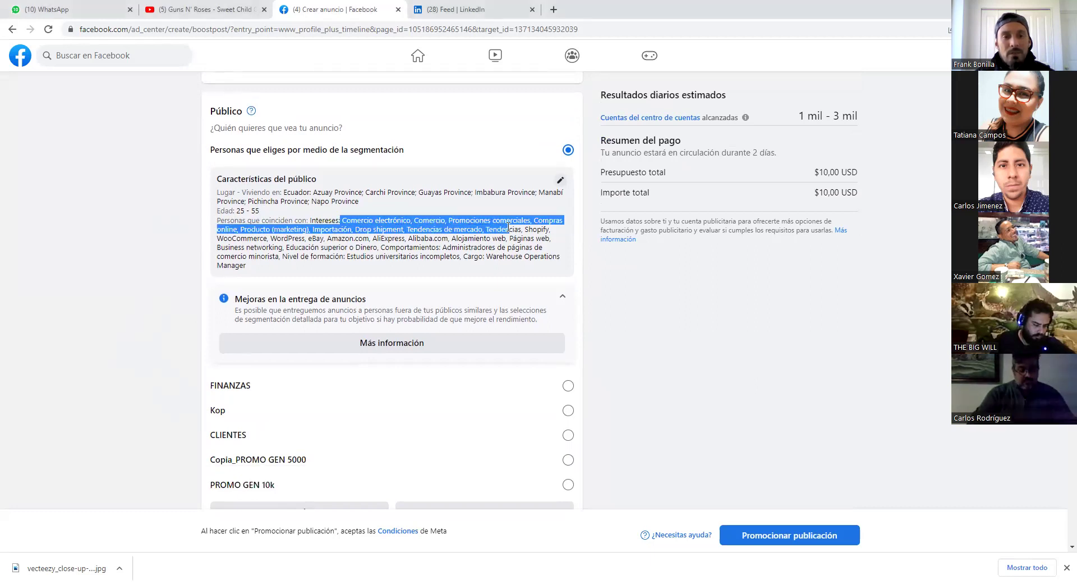
left_click(143, 234)
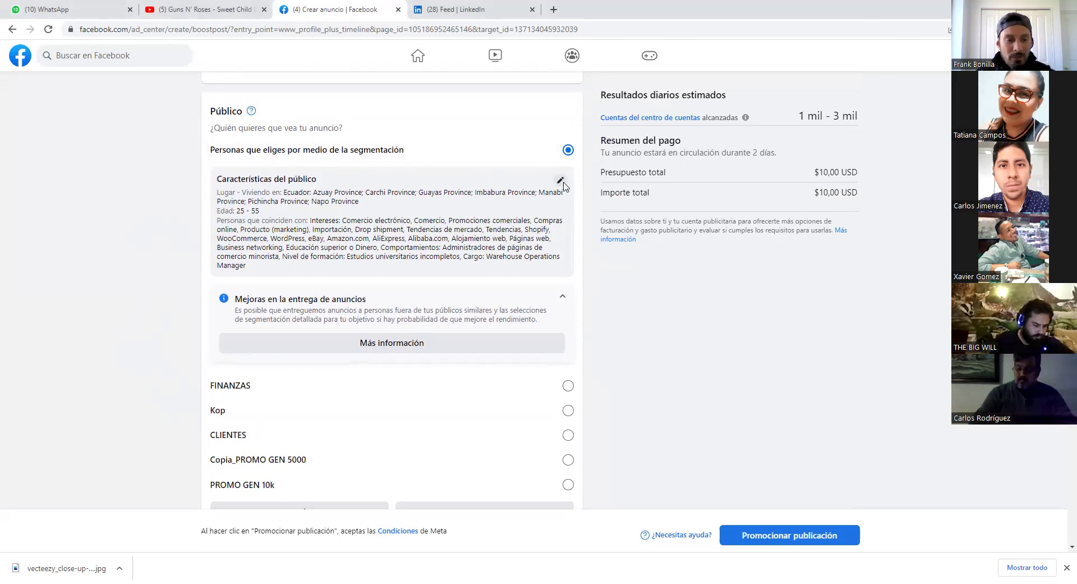
scroll(211, 275, "down", 2)
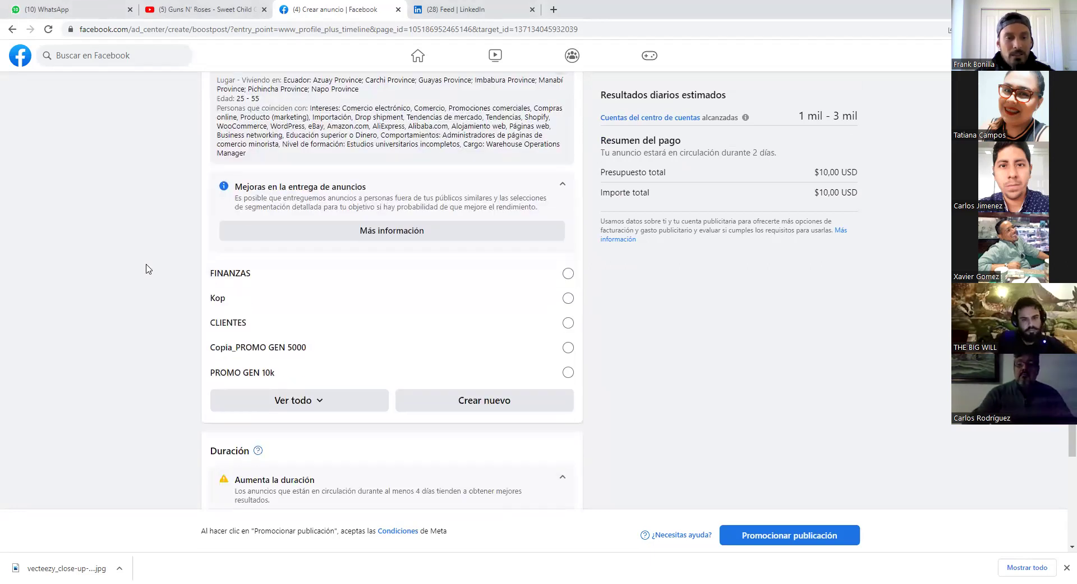
scroll(146, 269, "up", 2)
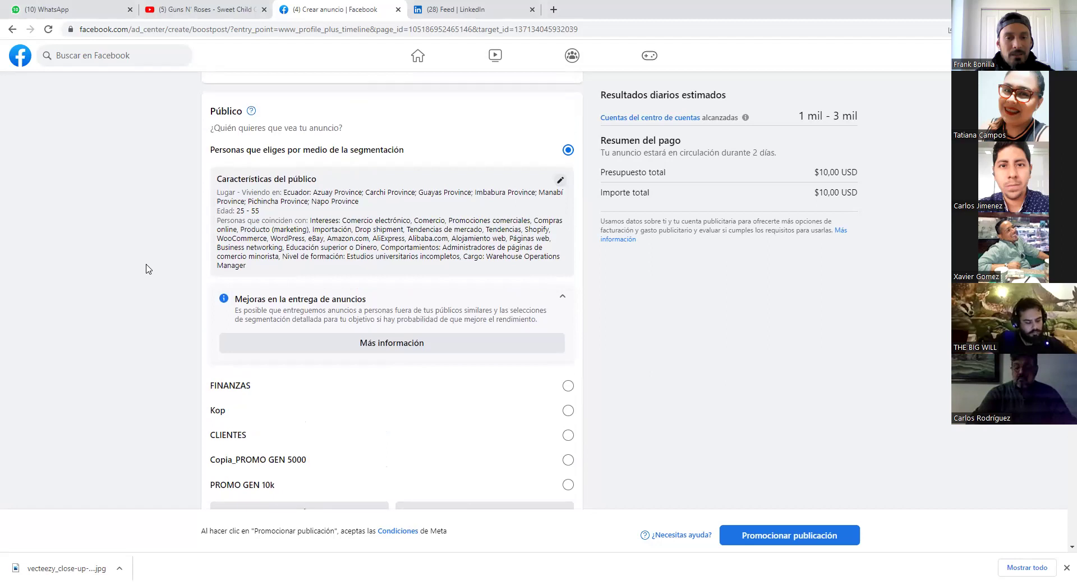
- Try the saved FINANZAS audience for the ad, and return to the audience chosen through segmentation
left_click(231, 387)
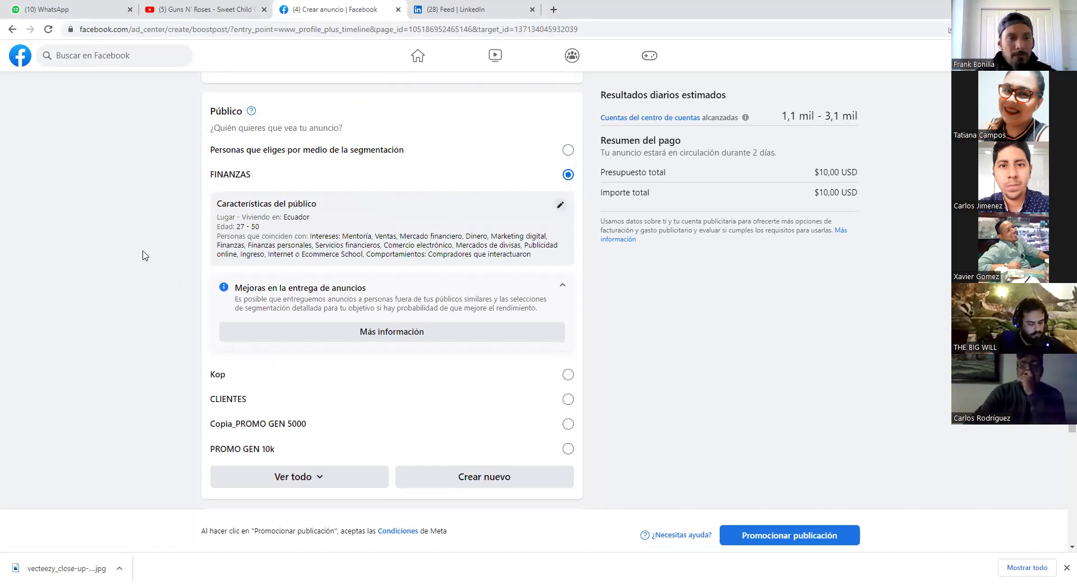
scroll(143, 256, "down", 1)
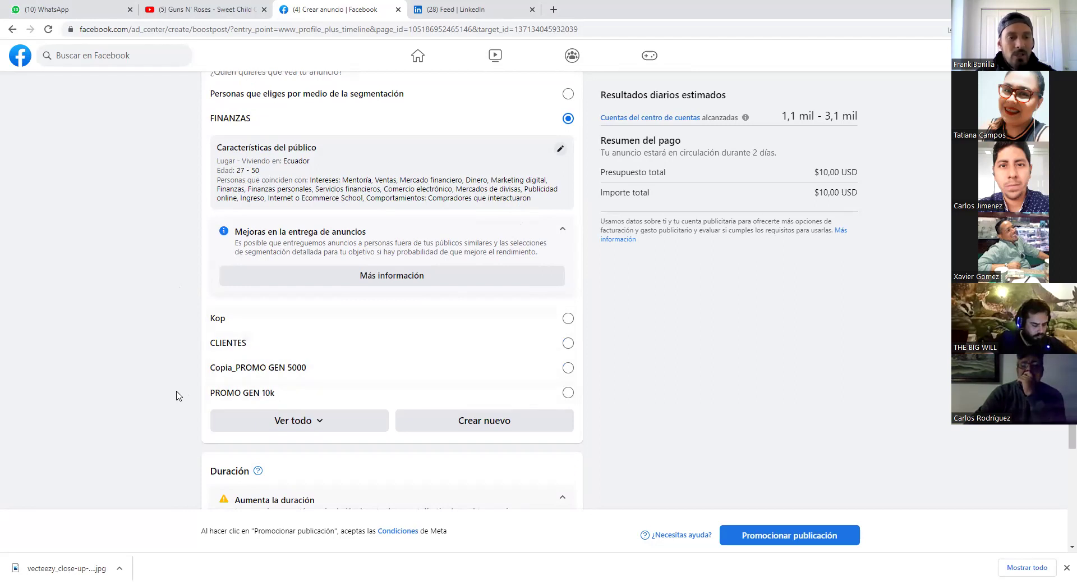
scroll(157, 380, "up", 3)
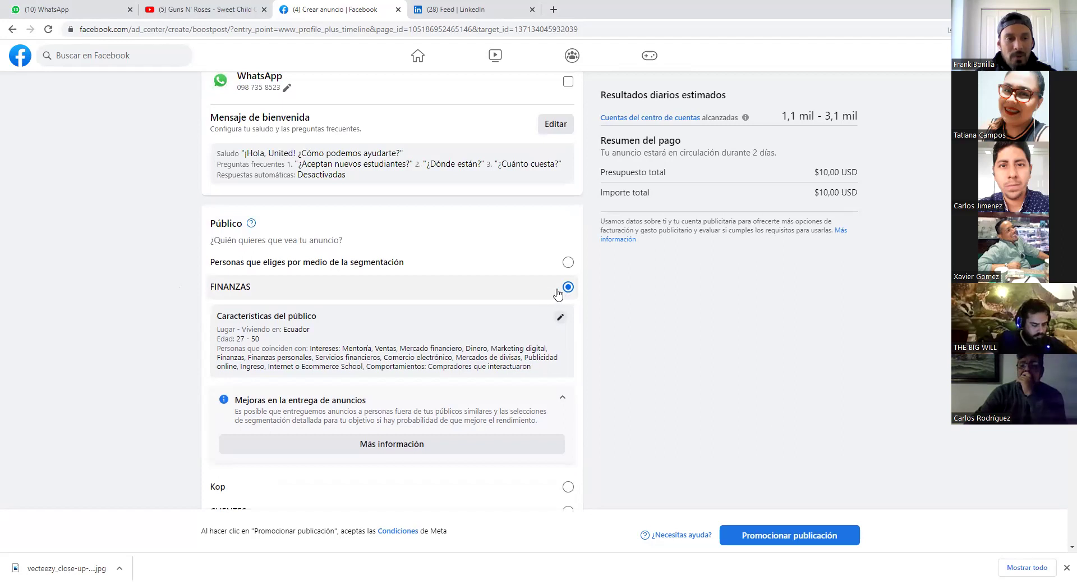
left_click(567, 263)
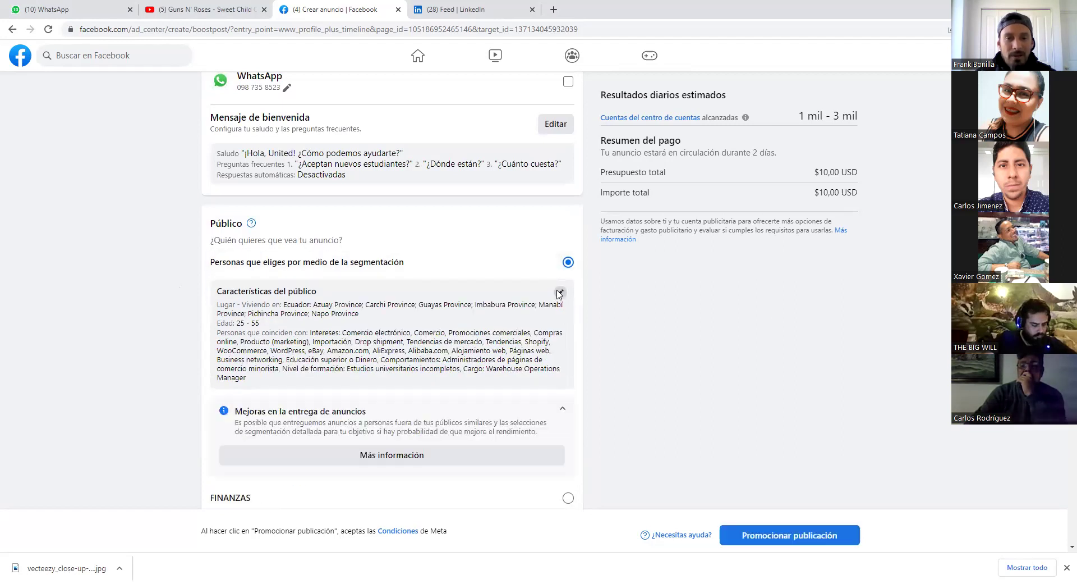
left_click(560, 291)
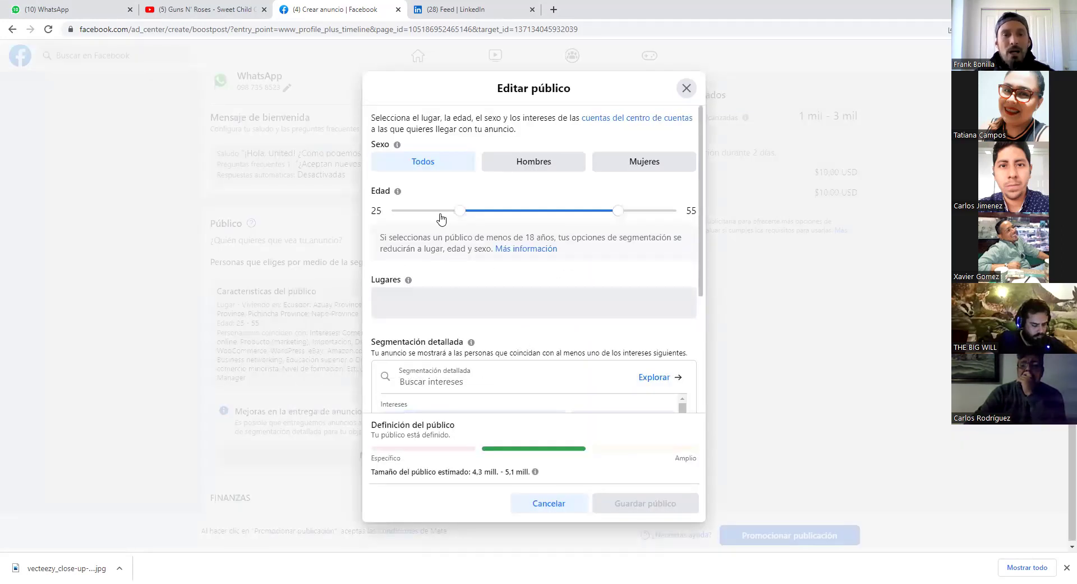
left_click(685, 90)
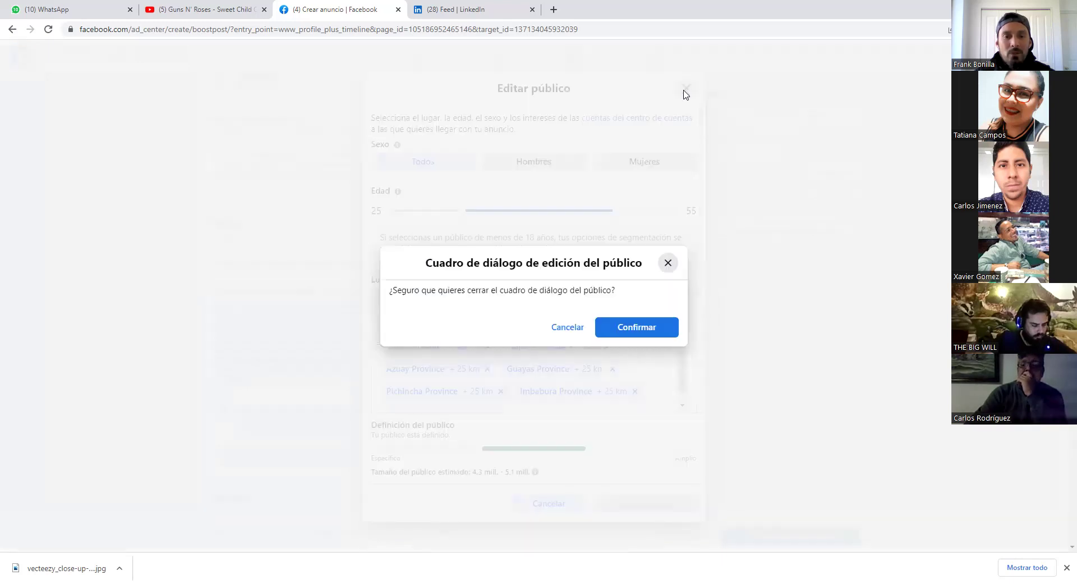
left_click(578, 329)
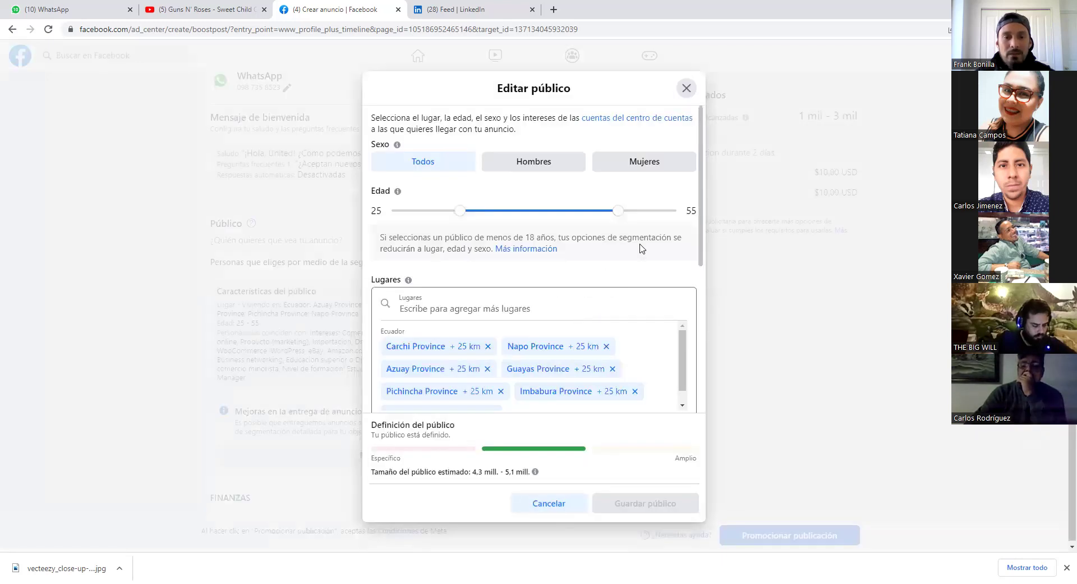
left_click(687, 90)
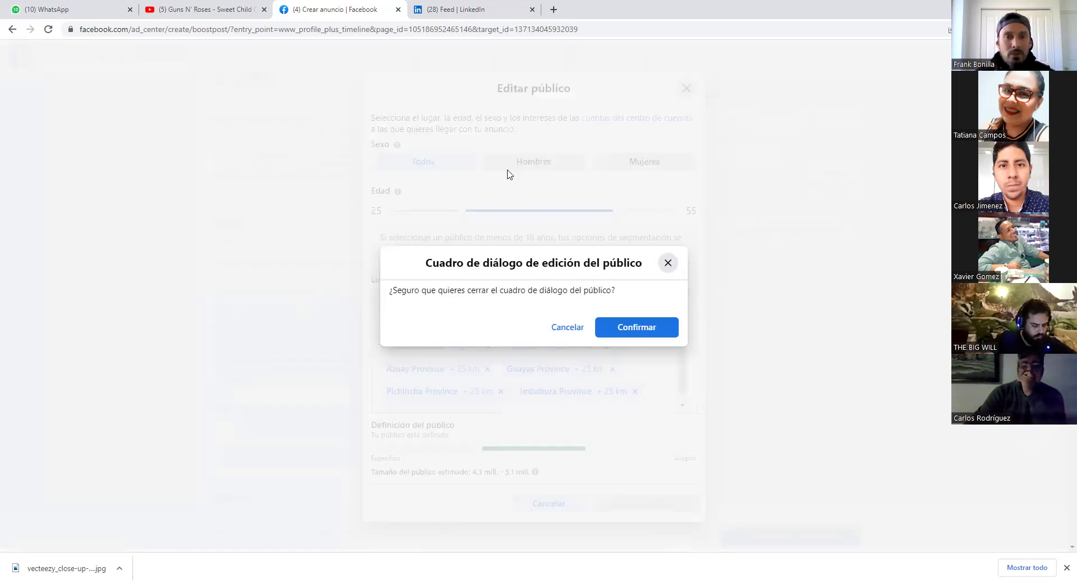
left_click(671, 265)
left_click(686, 88)
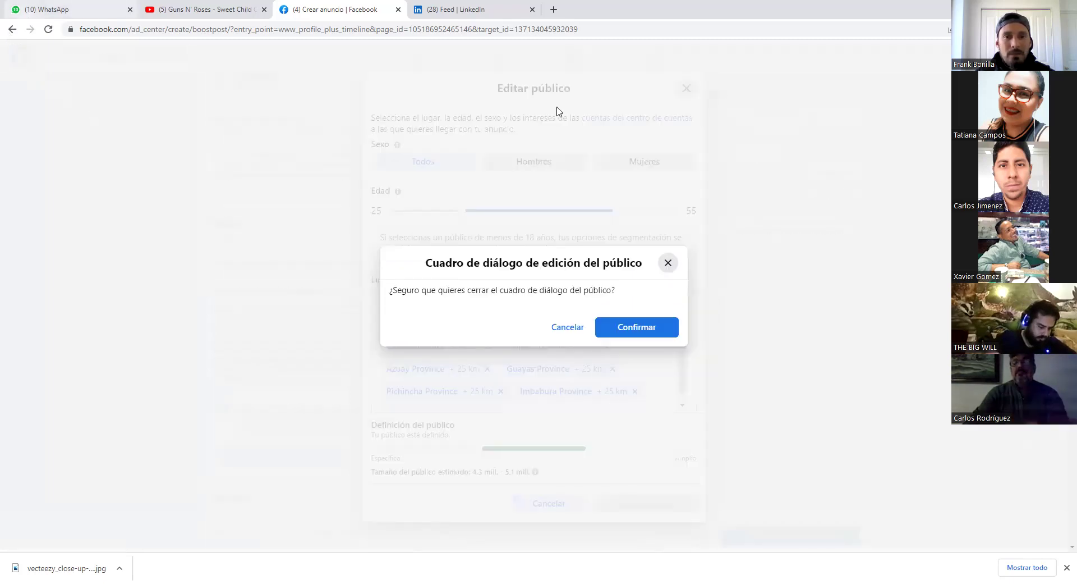
key("alt+Left")
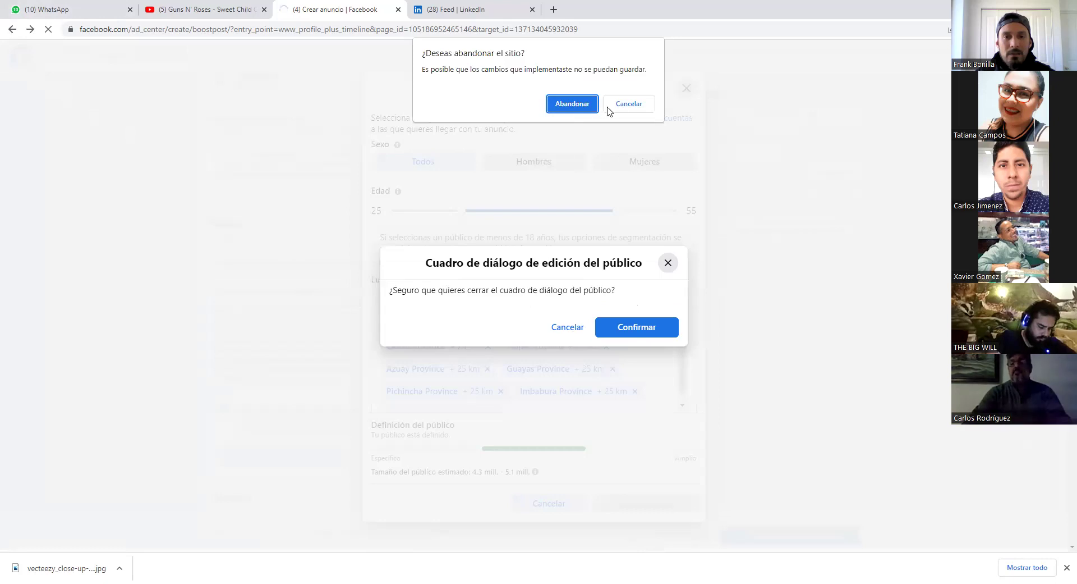
left_click(629, 105)
left_click(568, 327)
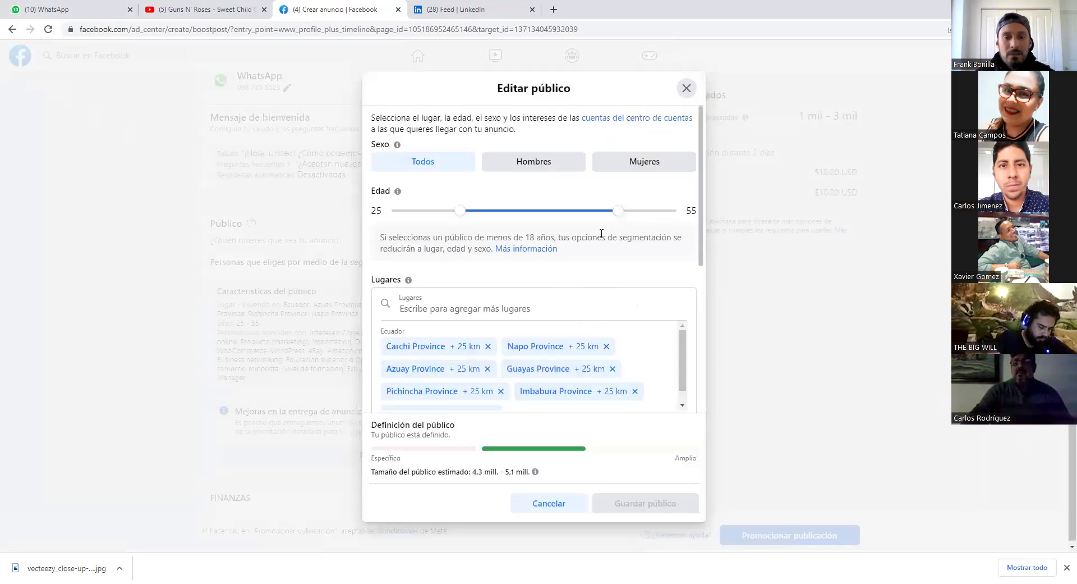
left_click(555, 503)
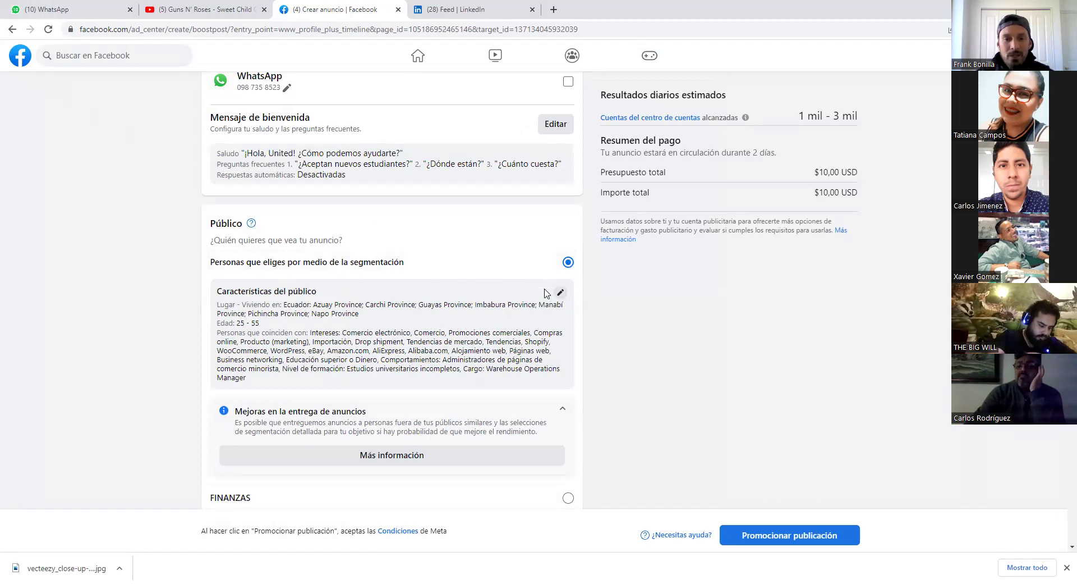
- Edit the segmented audience, setting its maximum age to 50 for all sexes, and review its list of provinces
scroll(568, 267, "down", 1)
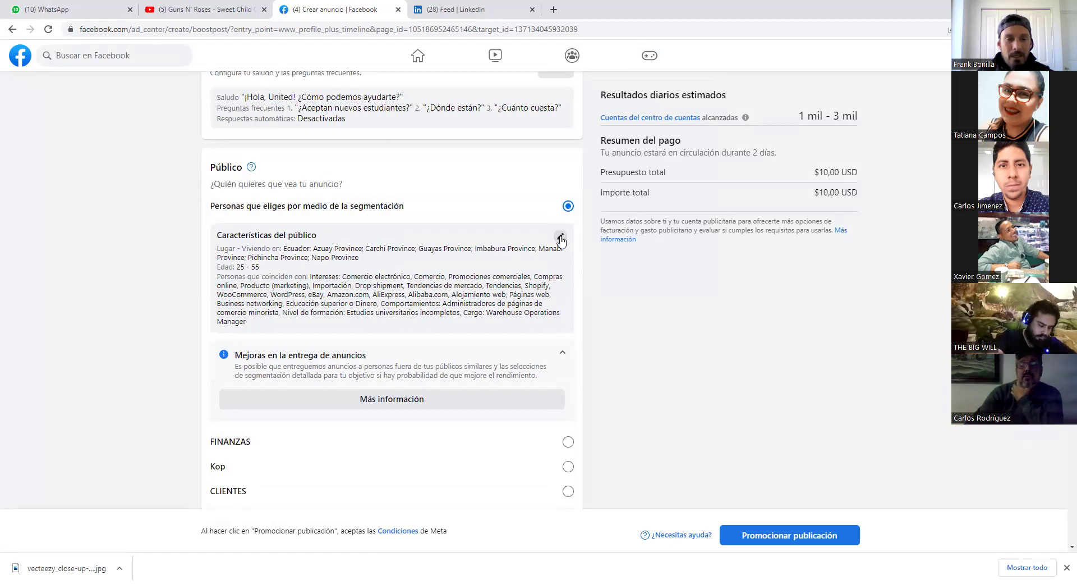
left_click(562, 239)
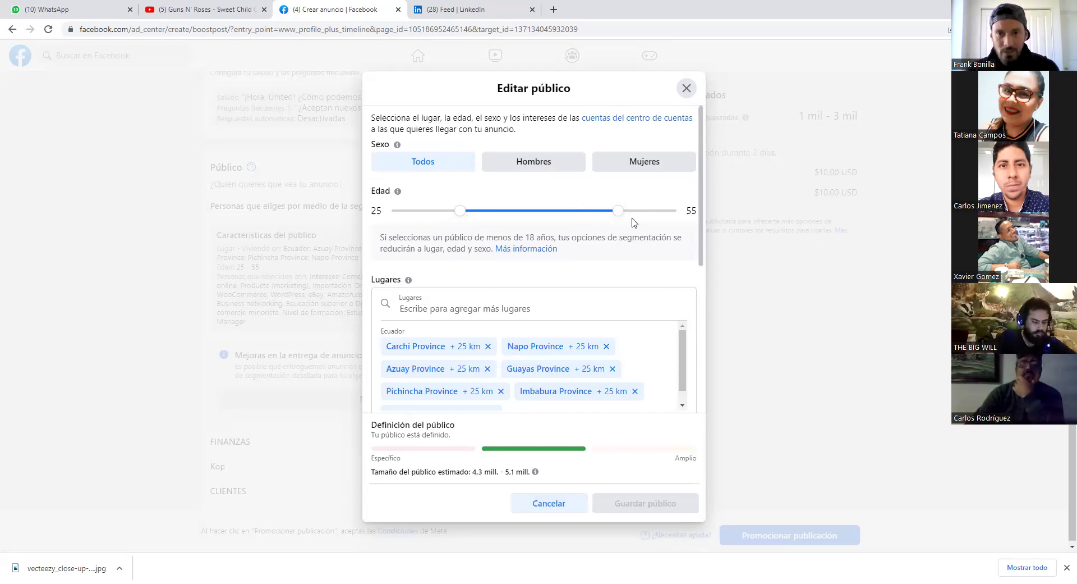
left_click_drag(622, 213, 593, 214)
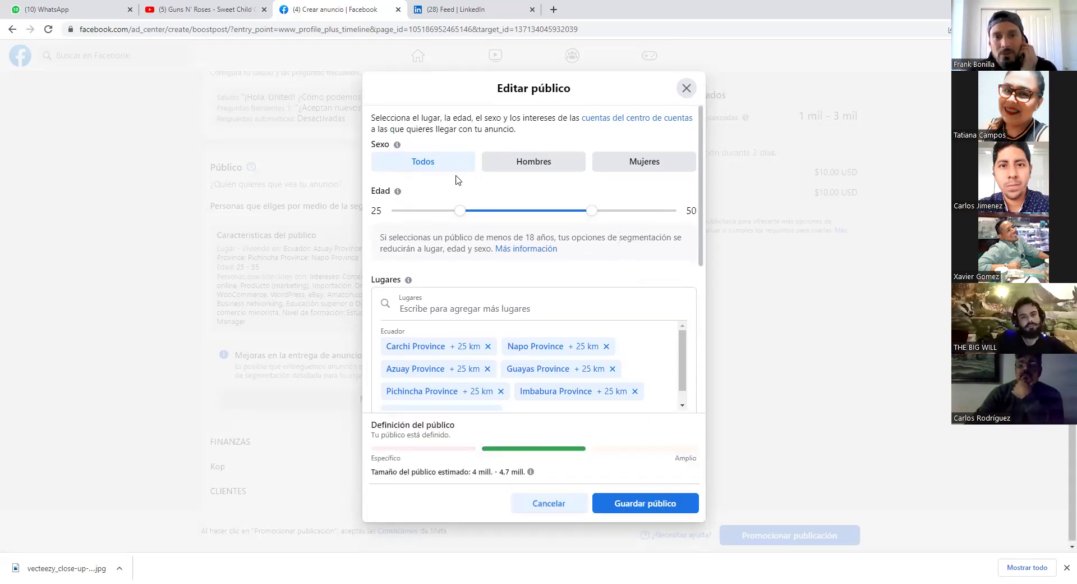
left_click(423, 163)
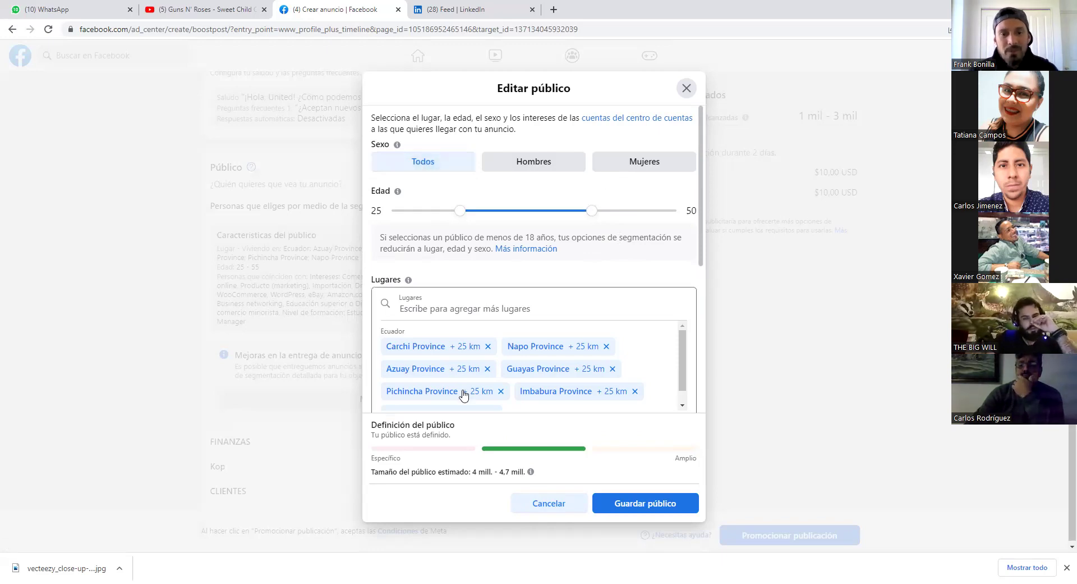
scroll(657, 352, "down", 2)
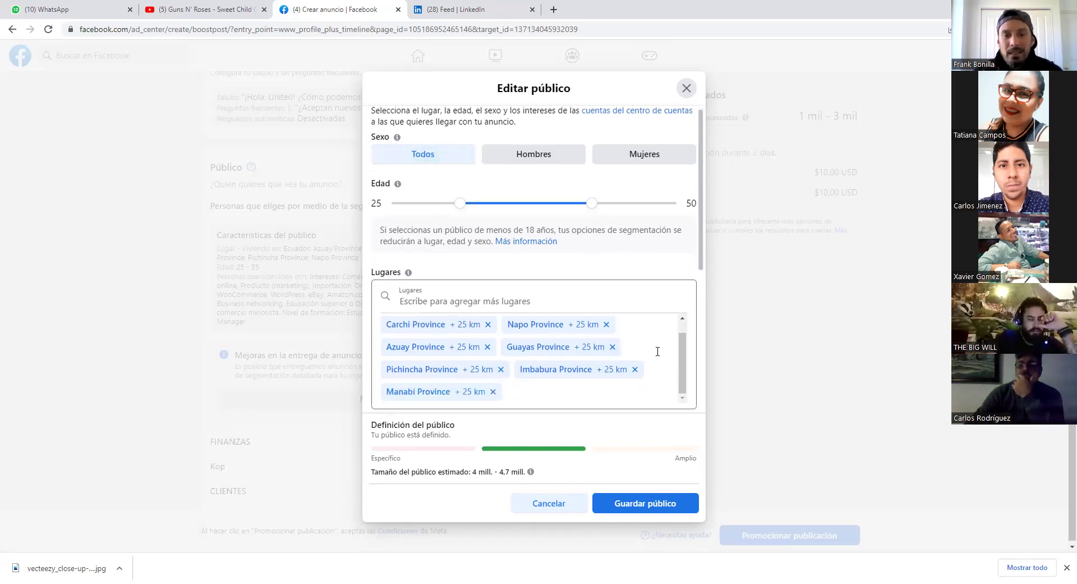
scroll(658, 351, "down", 1)
scroll(447, 339, "up", 2)
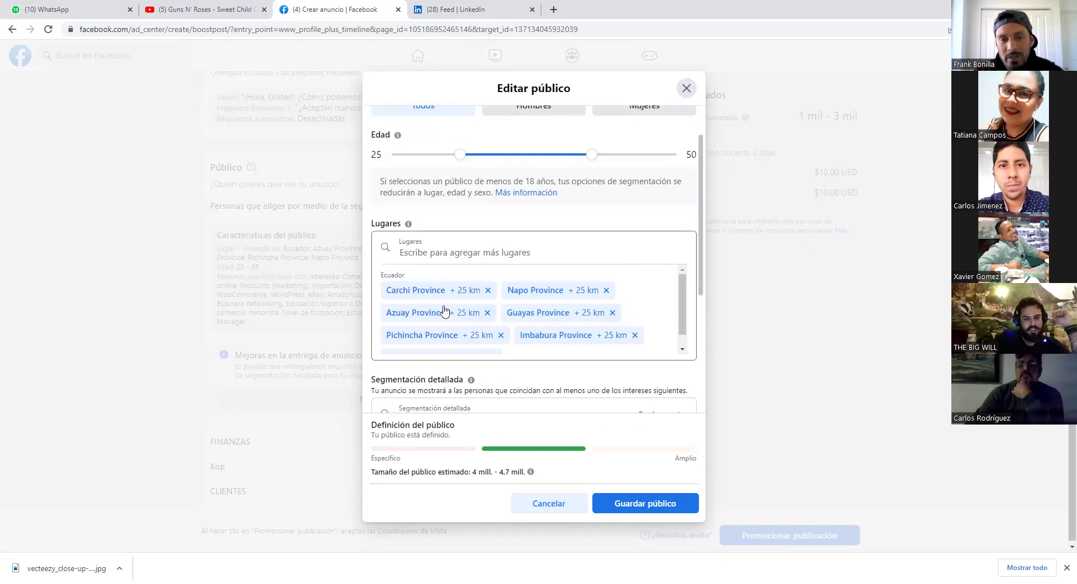
- Search Google for "google trends ecuador" in a new browser tab and open the Google Trends site
left_click(553, 11)
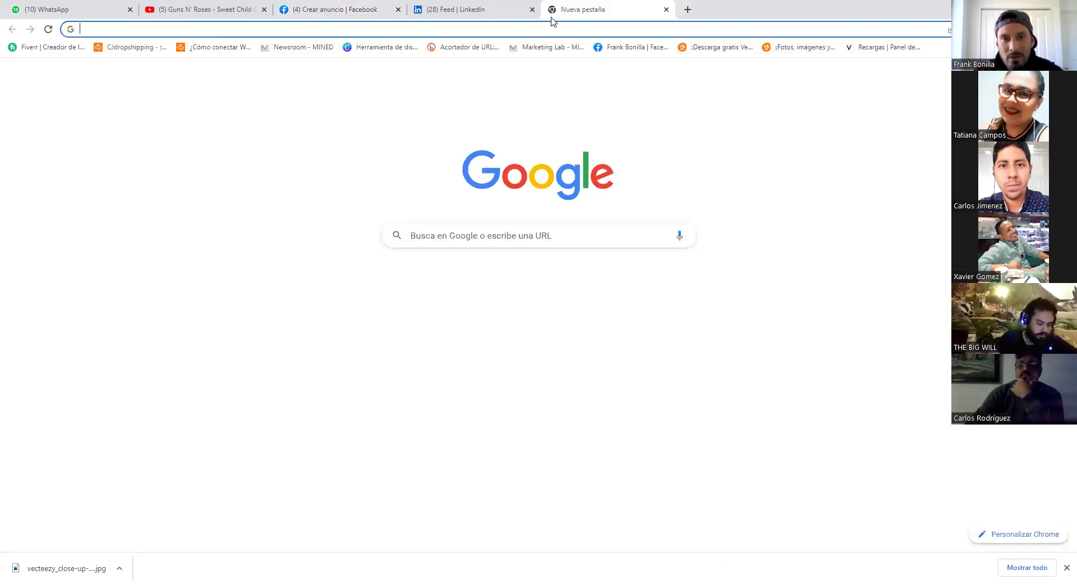
left_click(541, 29)
left_click(284, 273)
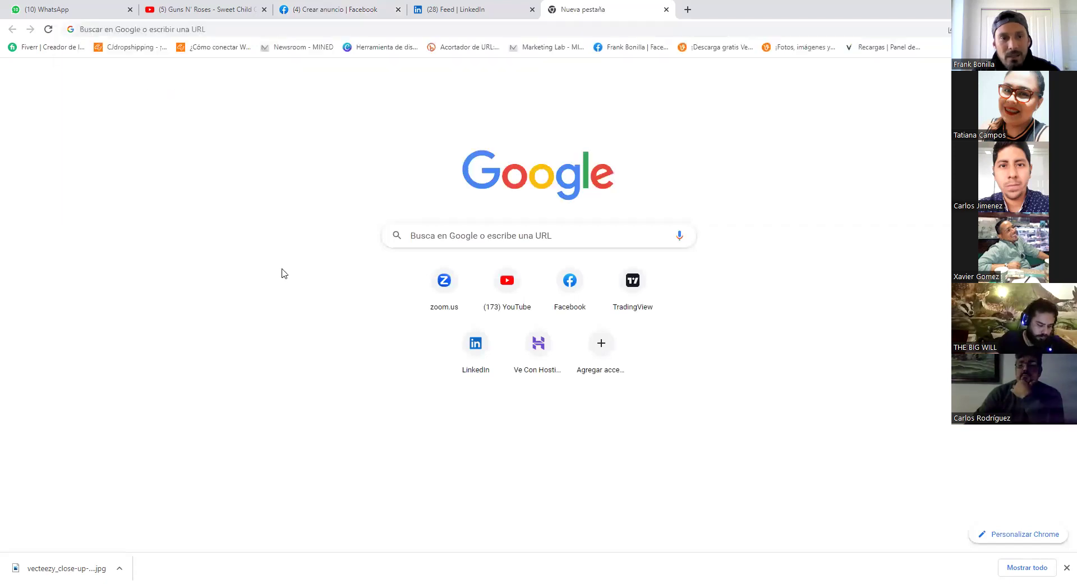
left_click(446, 236)
type("googe")
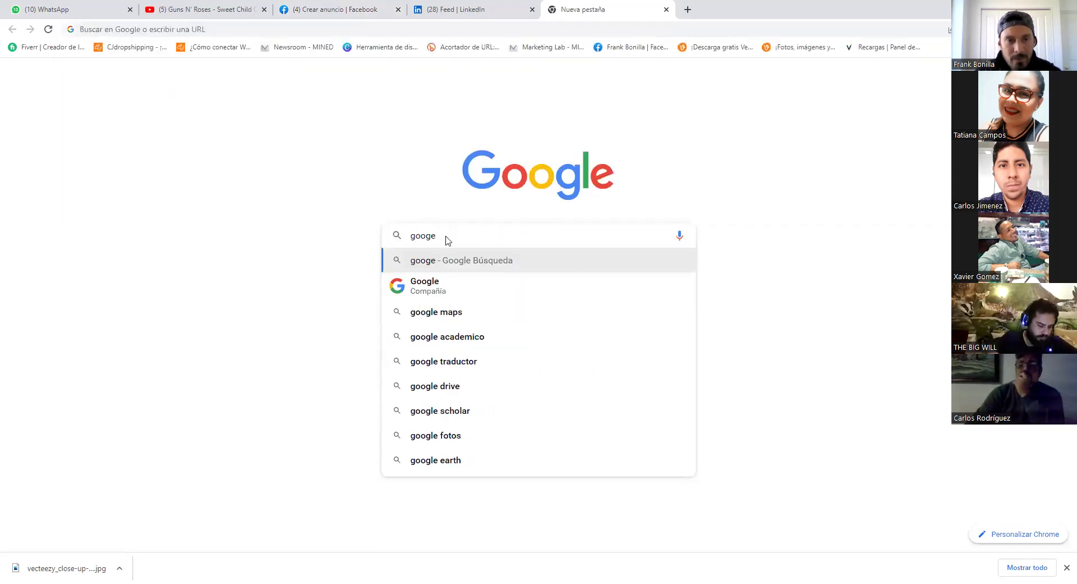
key("BackSpace")
type("le")
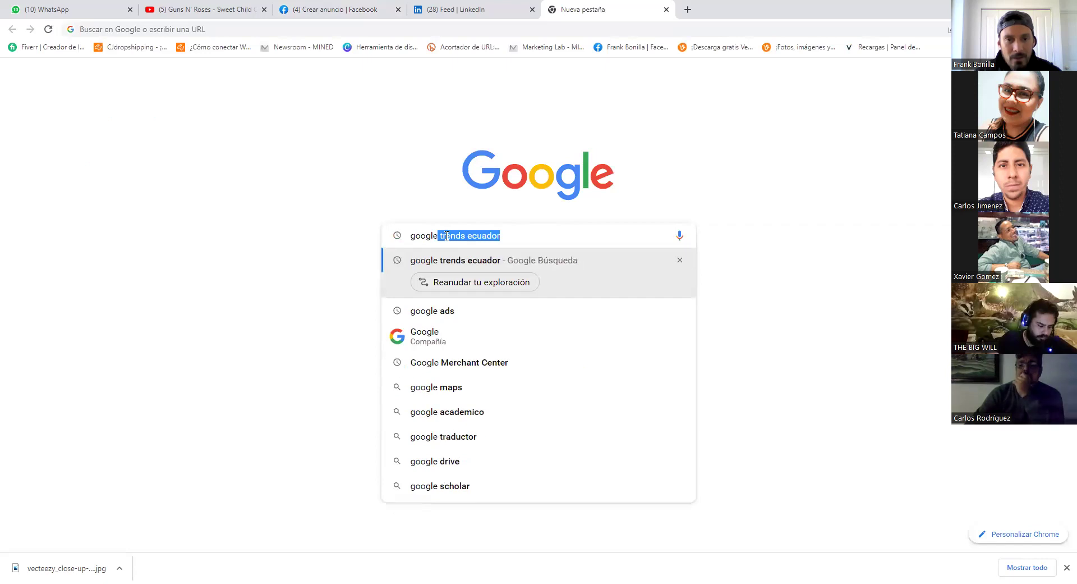
key("Return")
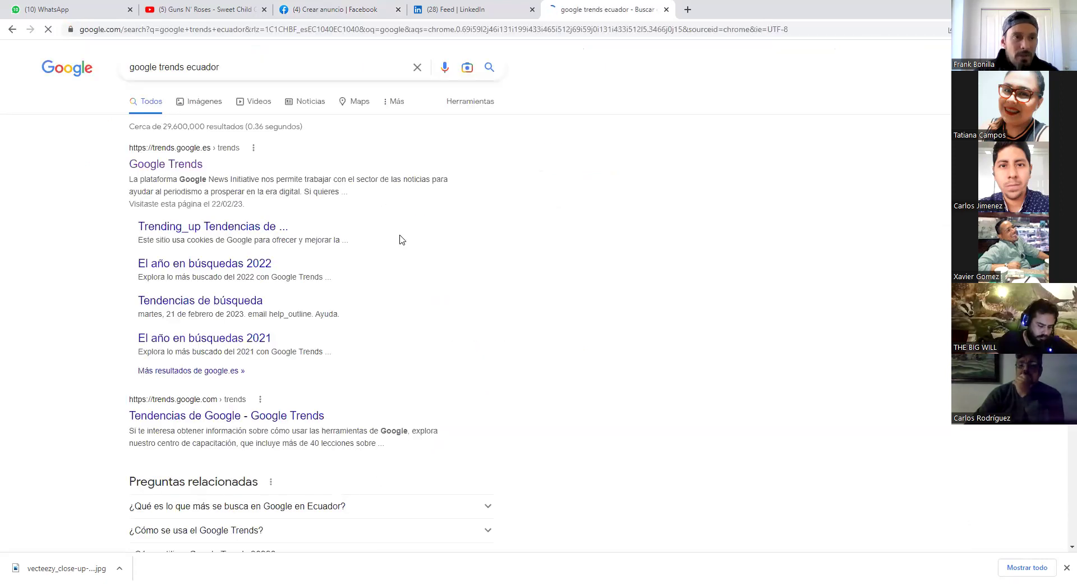
left_click(194, 166)
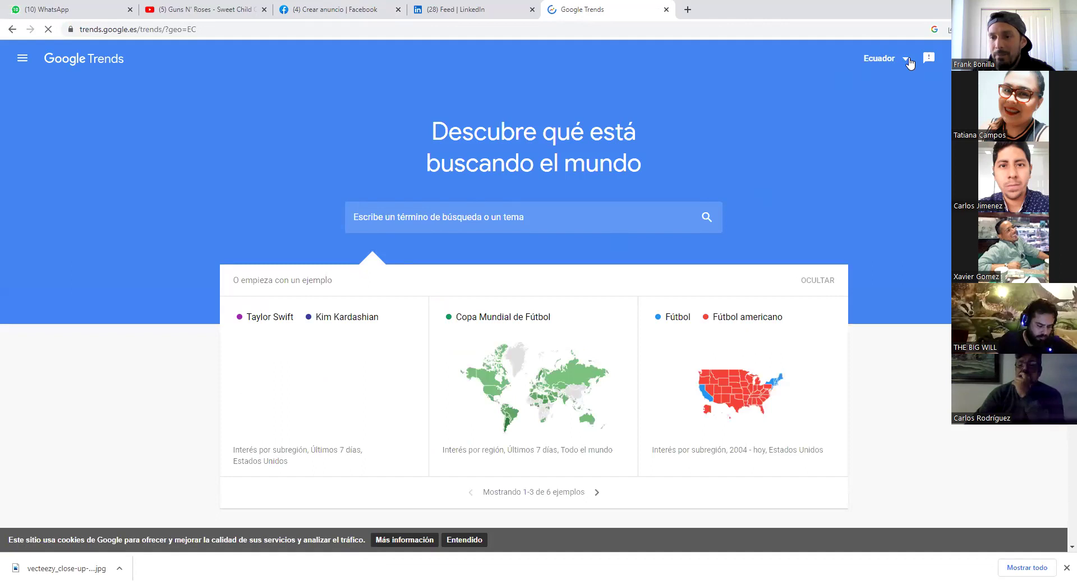
- Look through the countries available in Google Trends, keeping Ecuador as the region
left_click(905, 63)
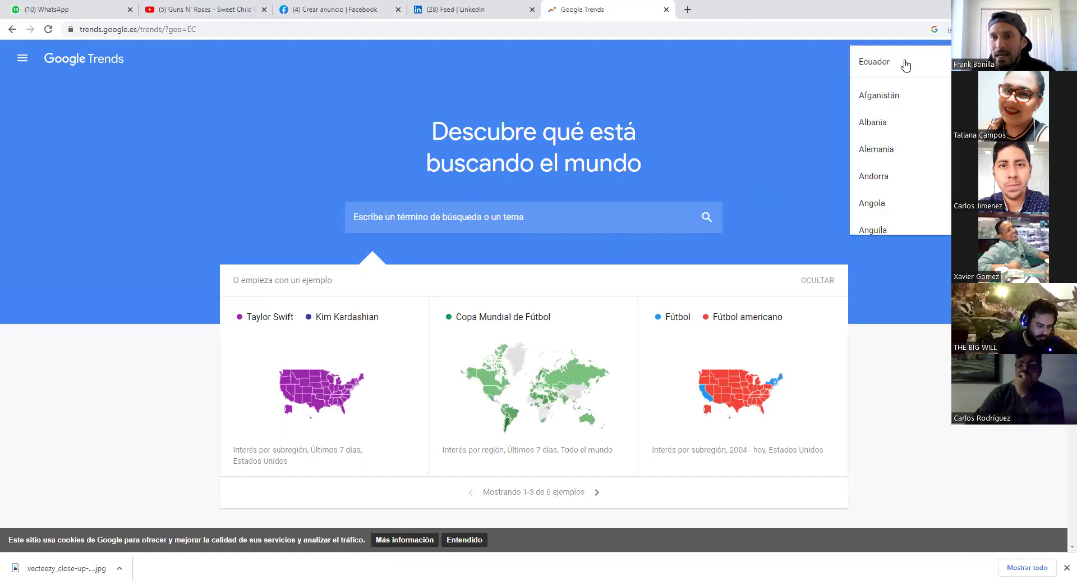
scroll(888, 175, "down", 10)
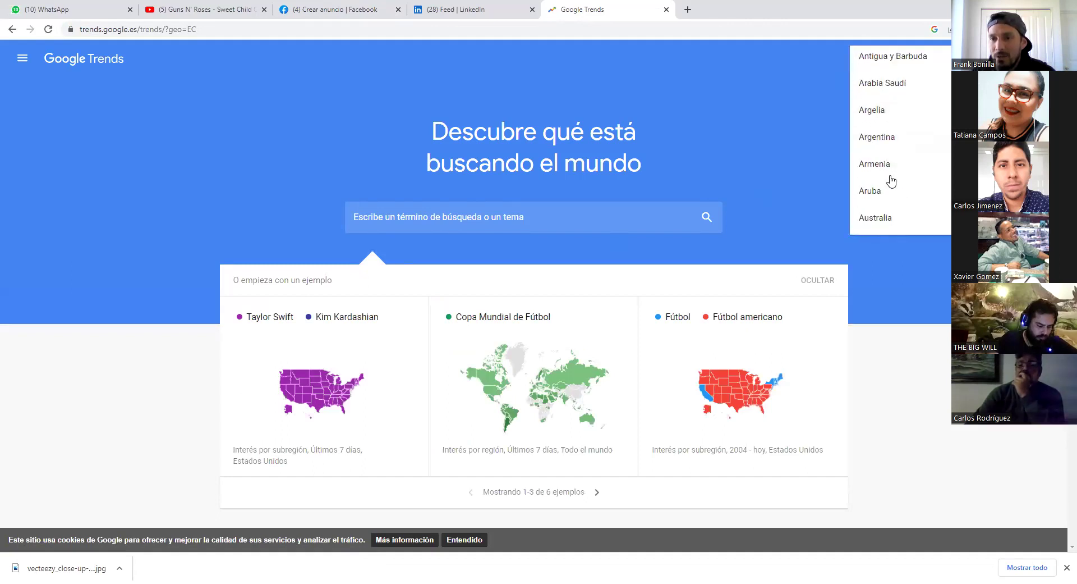
left_click(825, 149)
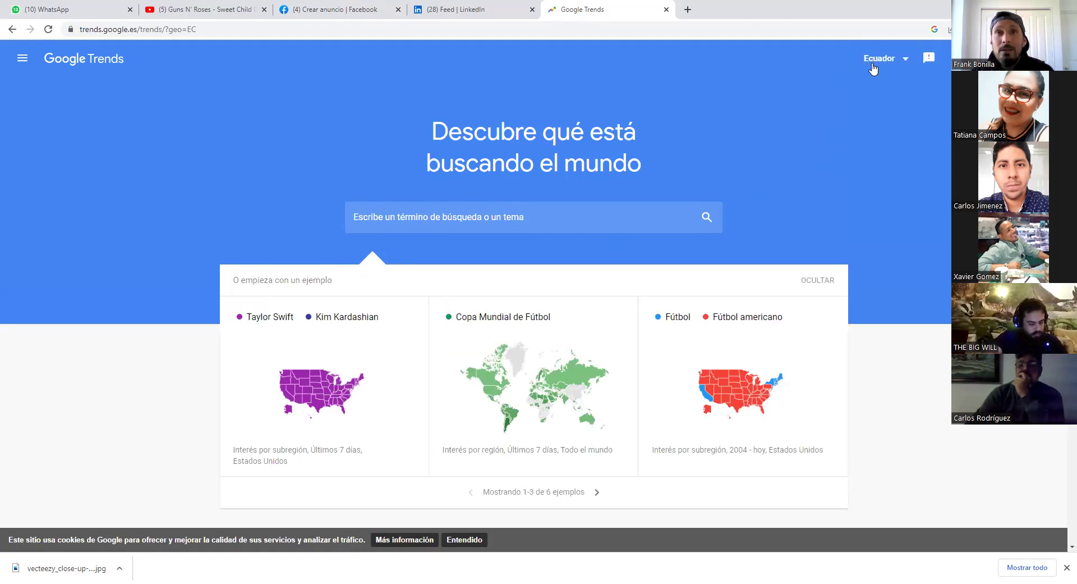
- Explore the search term "trading" in Ecuador and examine its interest over time and by subregion
left_click(426, 222)
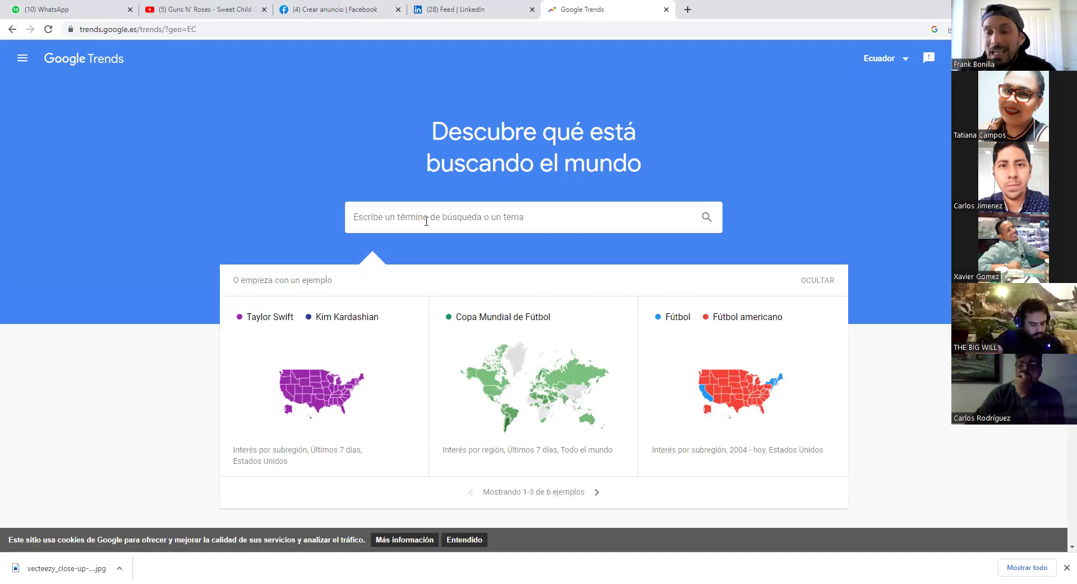
type("trading")
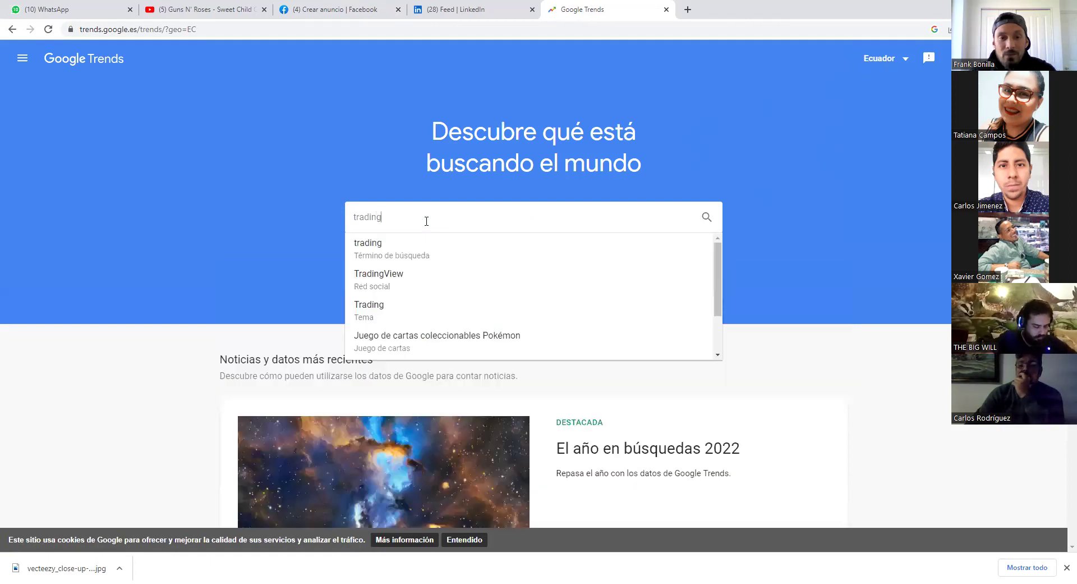
left_click(366, 248)
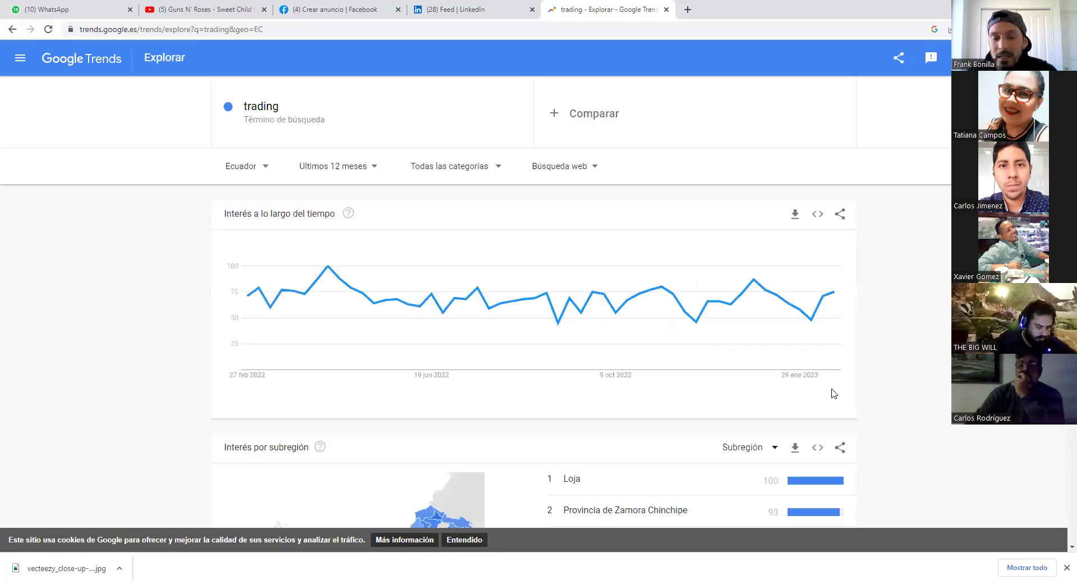
scroll(881, 372, "down", 2)
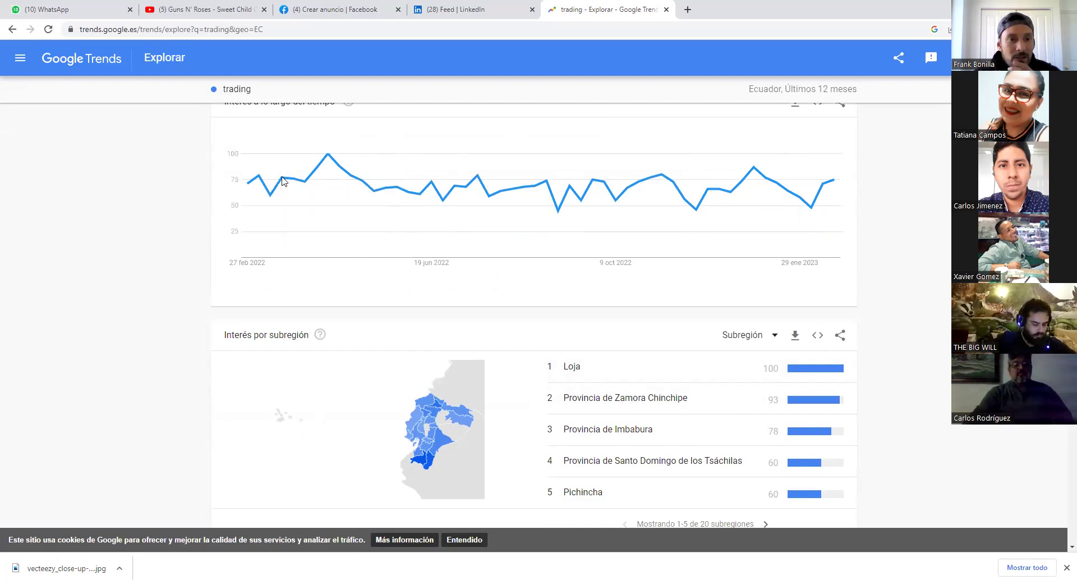
mouse_move(283, 185)
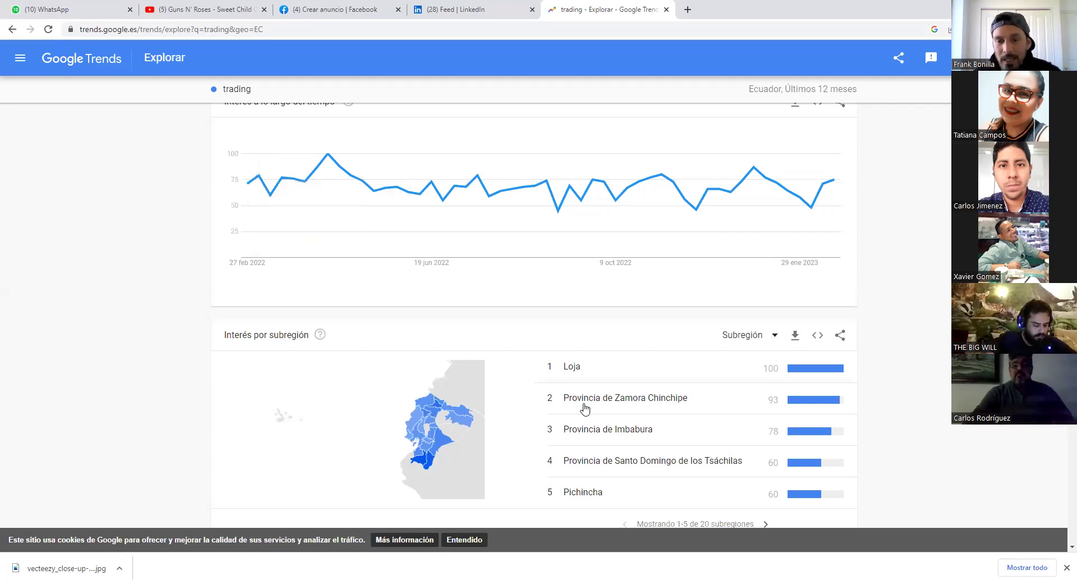
scroll(617, 387, "down", 2)
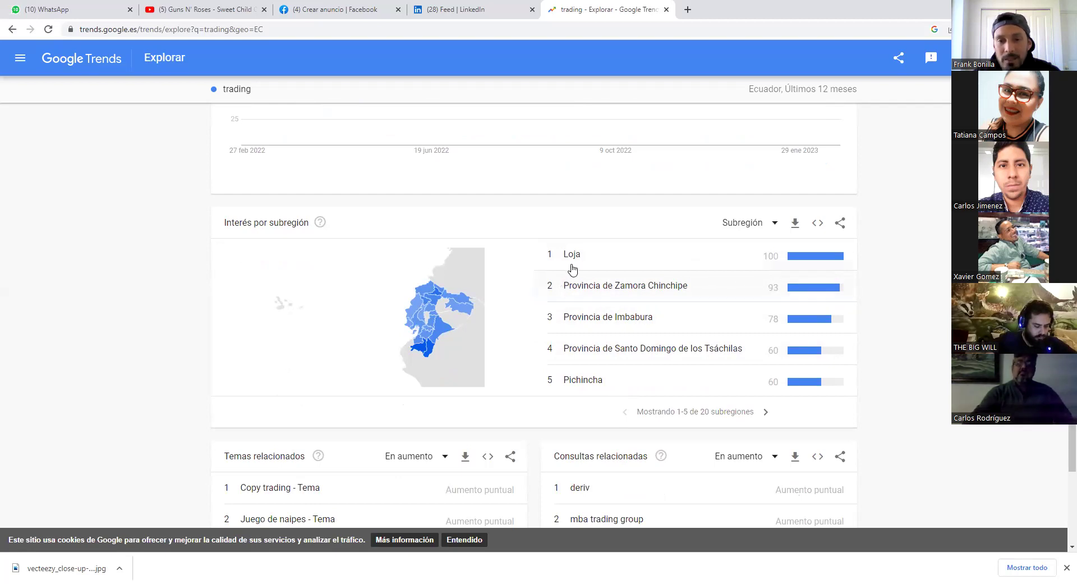
- Return to the Facebook ad's audience editor and add the province of Loja to the audience's locations
left_click(335, 13)
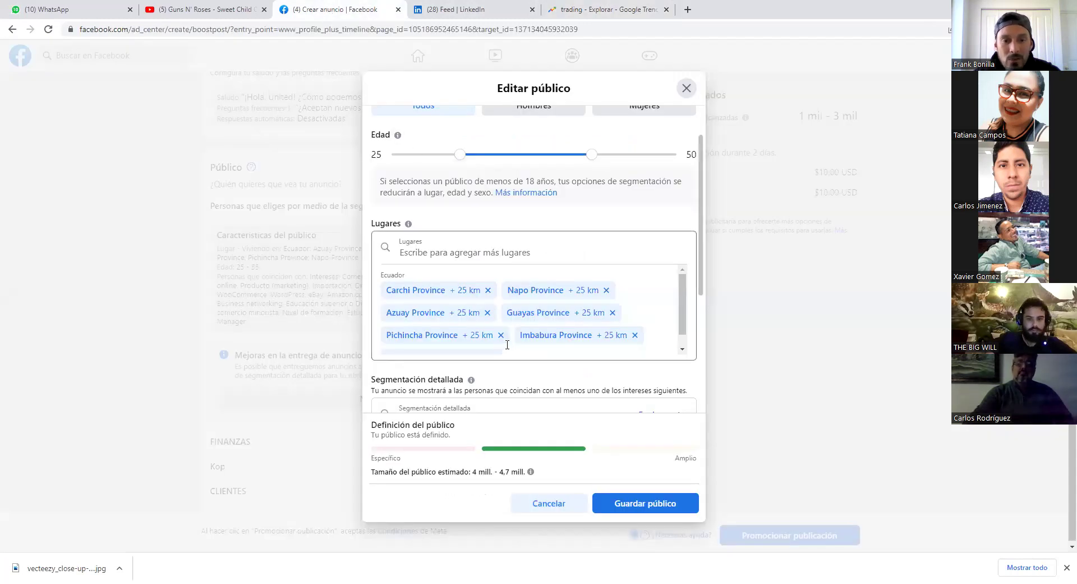
scroll(527, 334, "down", 1)
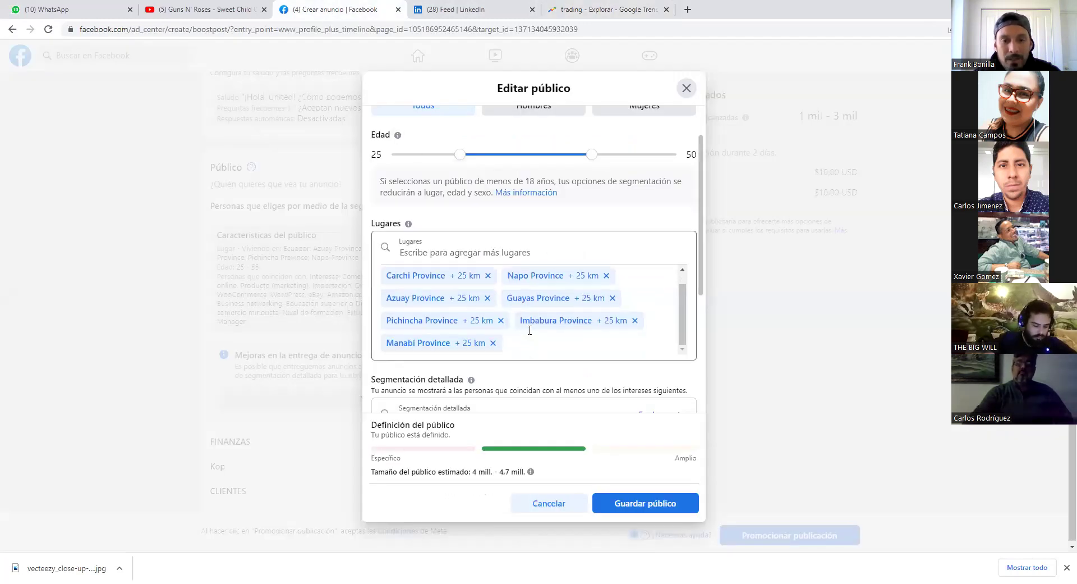
scroll(505, 331, "up", 1)
scroll(437, 308, "down", 1)
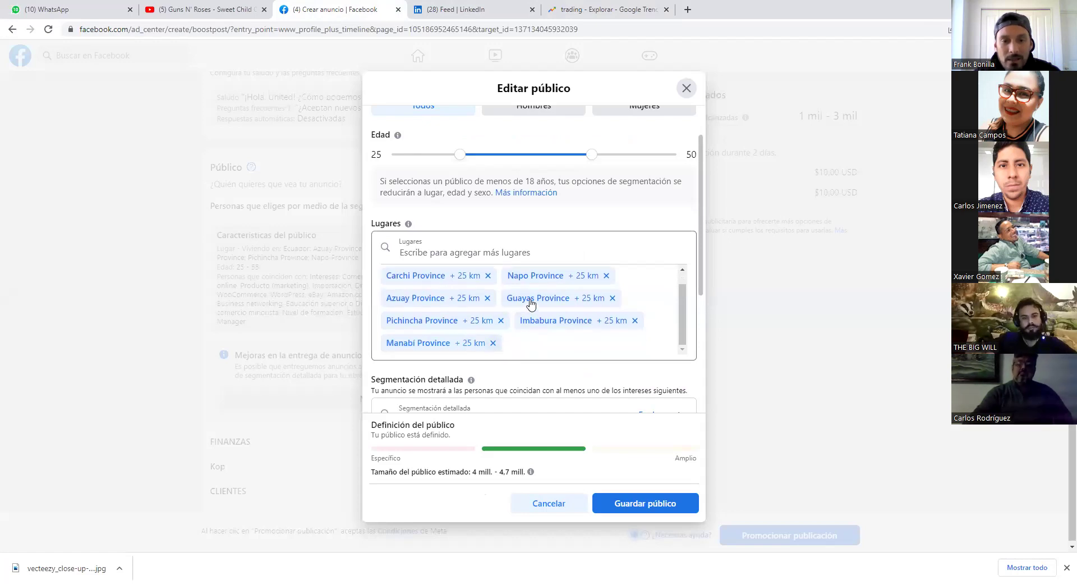
scroll(464, 303, "up", 1)
left_click(431, 256)
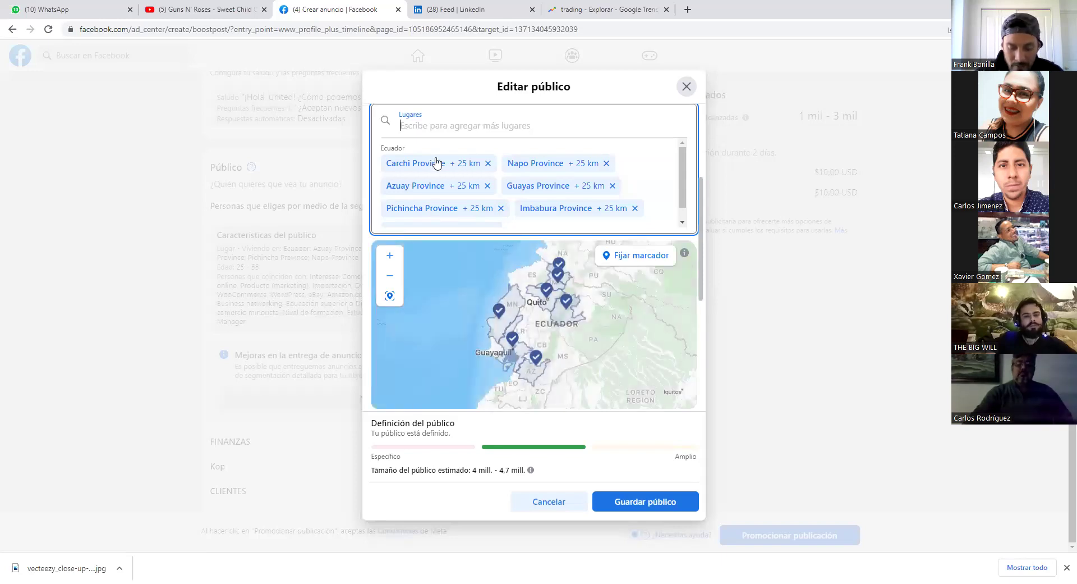
type("provinci")
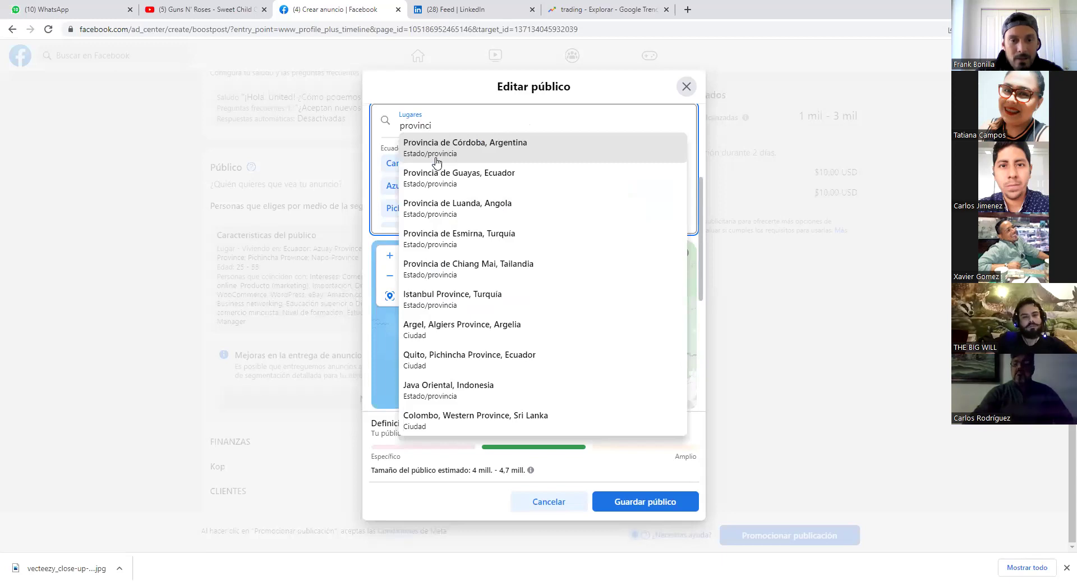
type("a ")
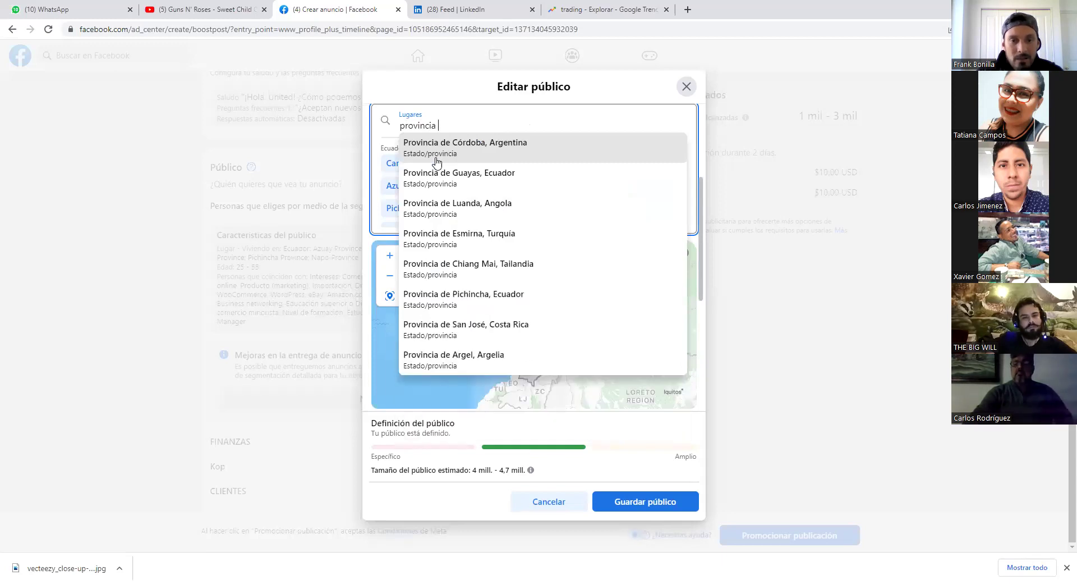
type(" de")
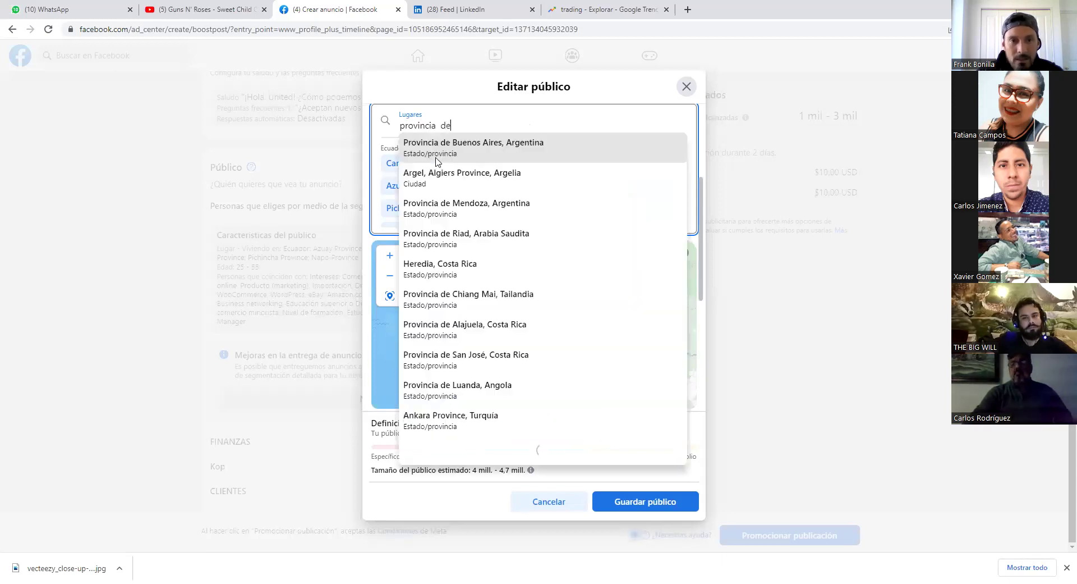
type(" loja")
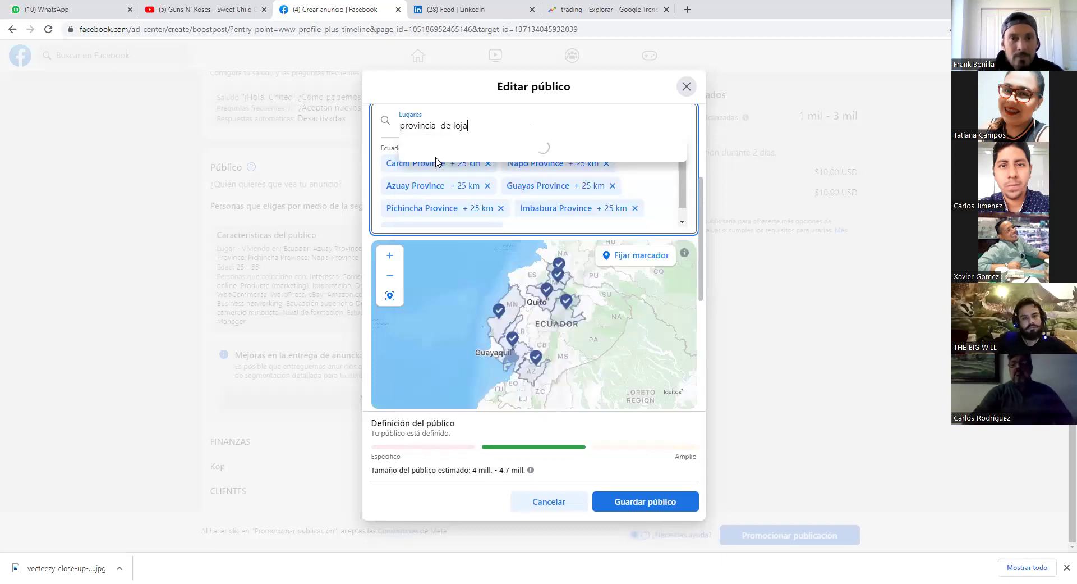
left_click(456, 147)
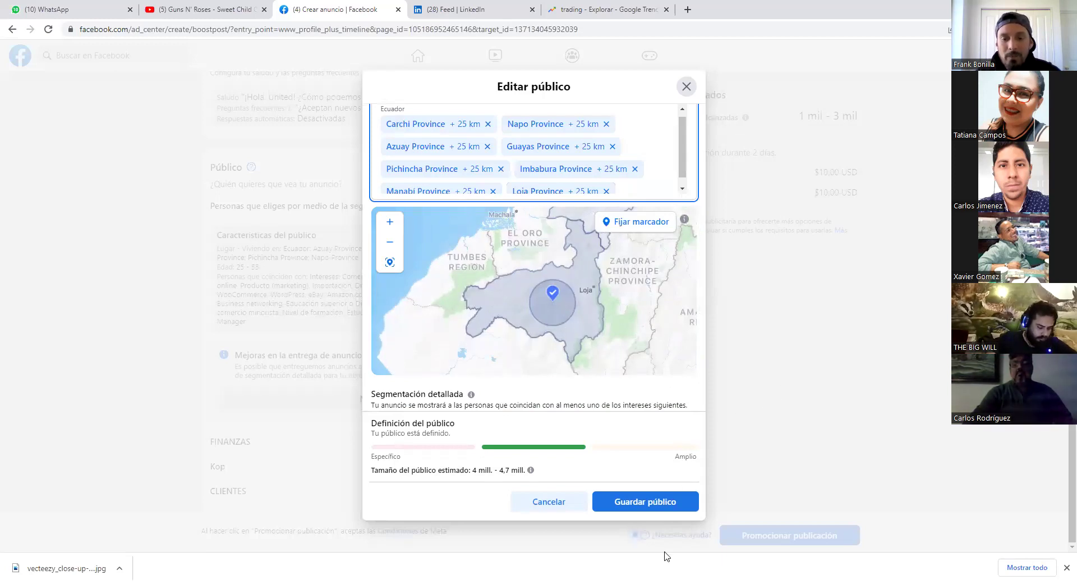
- Check the next-ranked subregion in Google Trends and add Provincia de Zamora Chinchipe, Ecuador to the Facebook ad audience's locations
left_click(584, 10)
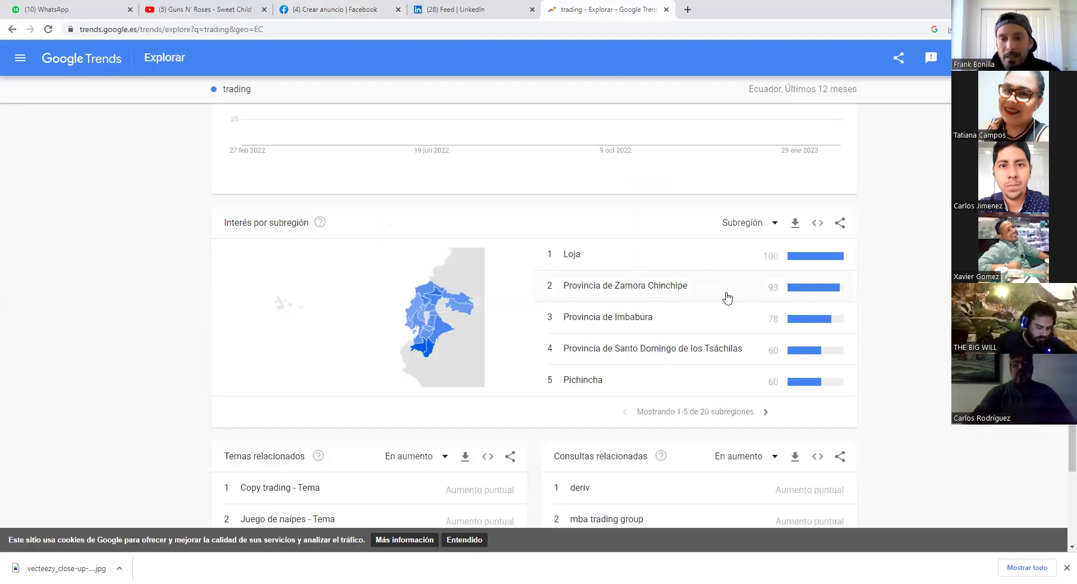
left_click(324, 10)
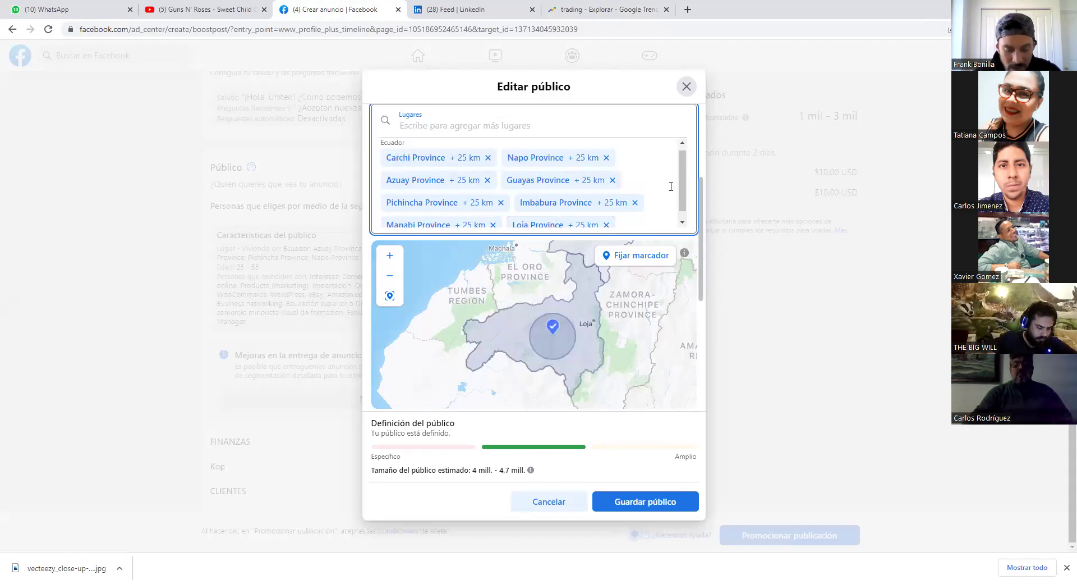
type("provi")
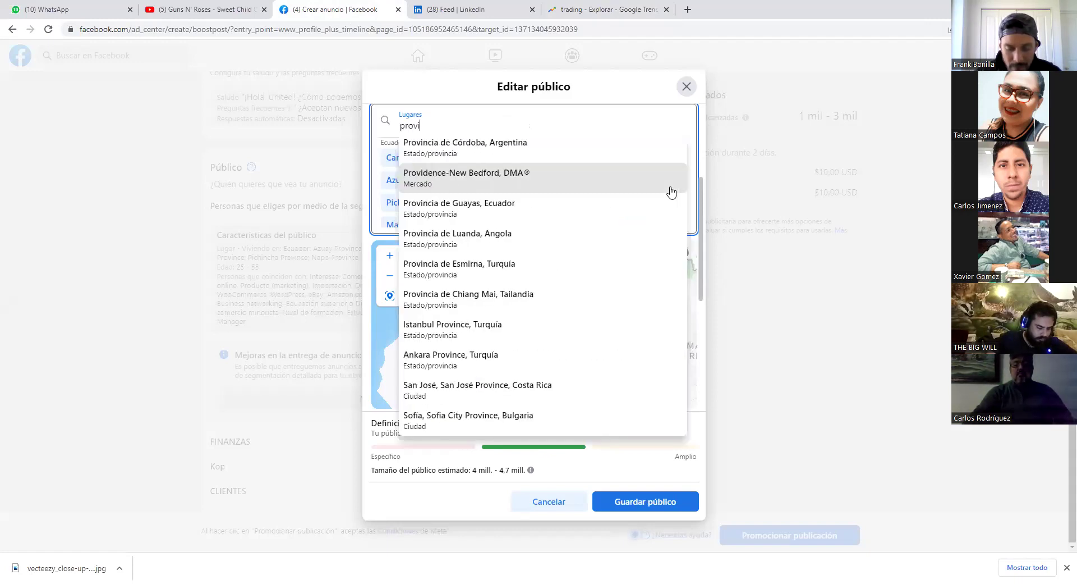
type("ncia de ")
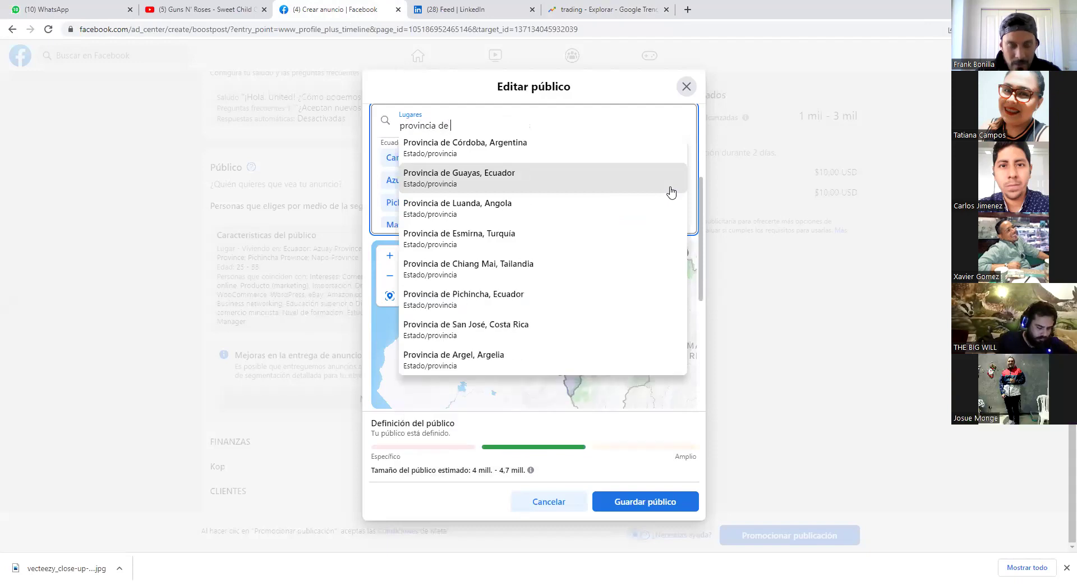
type("zamora")
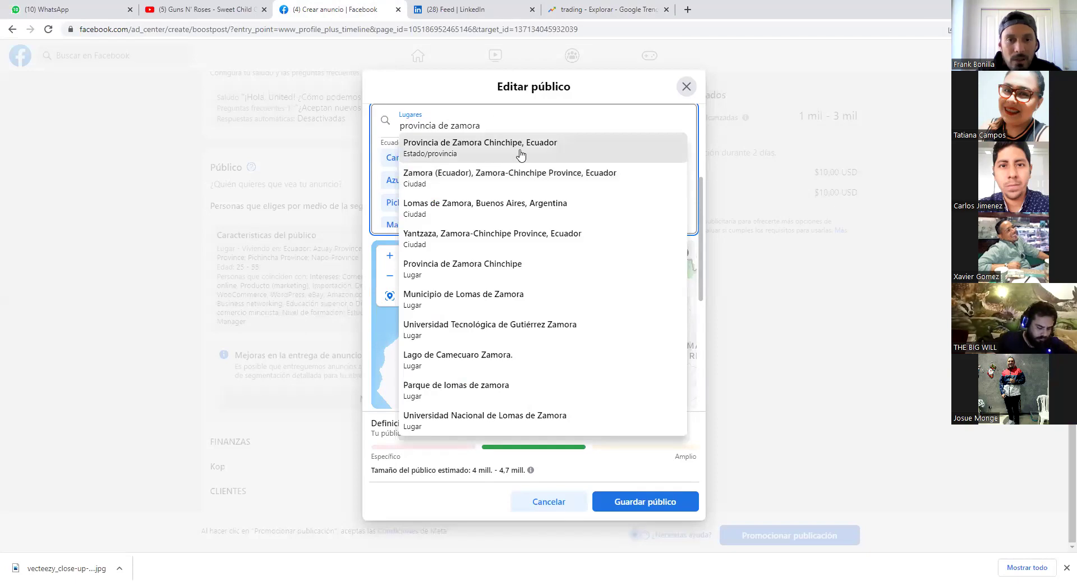
left_click(514, 153)
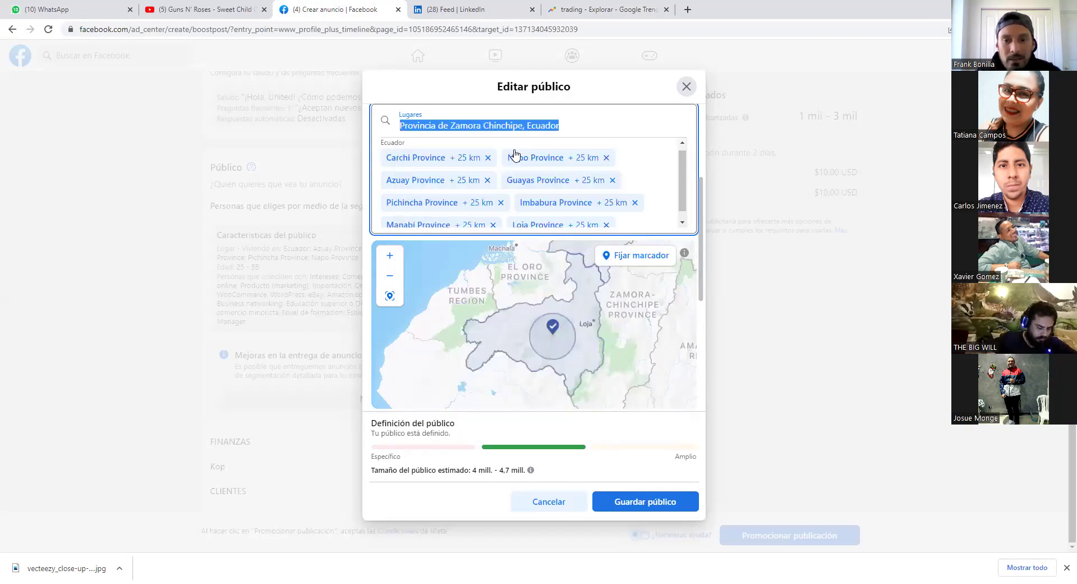
scroll(545, 229, "down", 1)
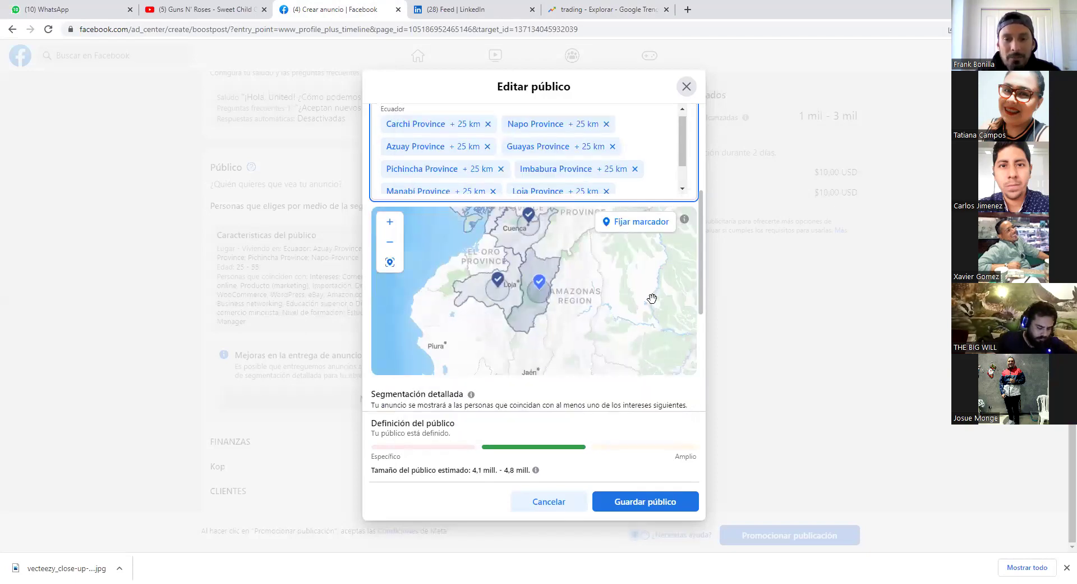
scroll(652, 298, "down", 4)
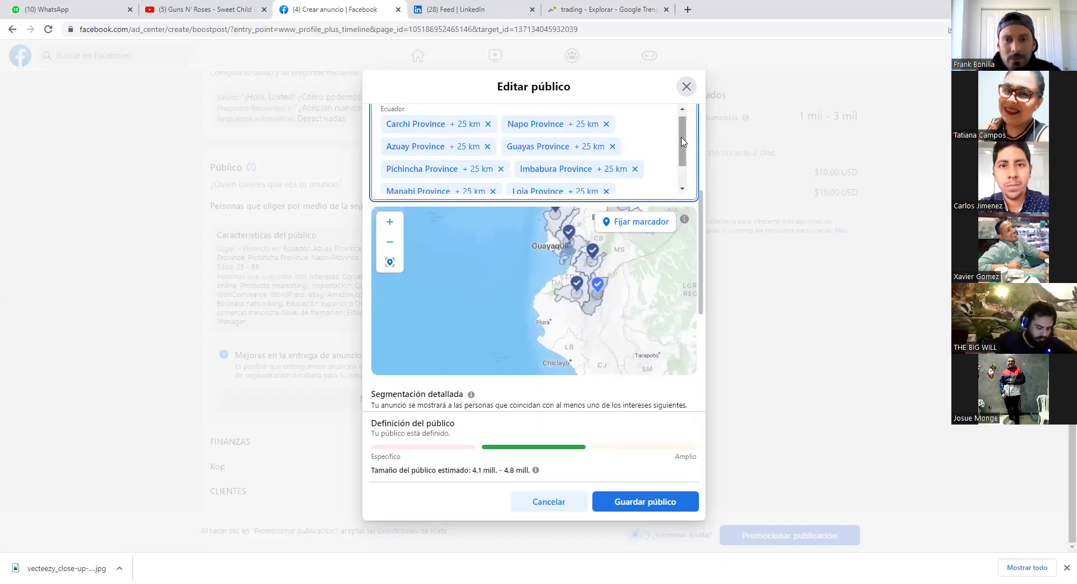
- Remove the Carchi, Napo, Azuay, Guayas, Pichincha, Imbabura and Manabí provinces from the audience's locations, keeping Loja and Zamora-Chinchipe
scroll(535, 141, "up", 1)
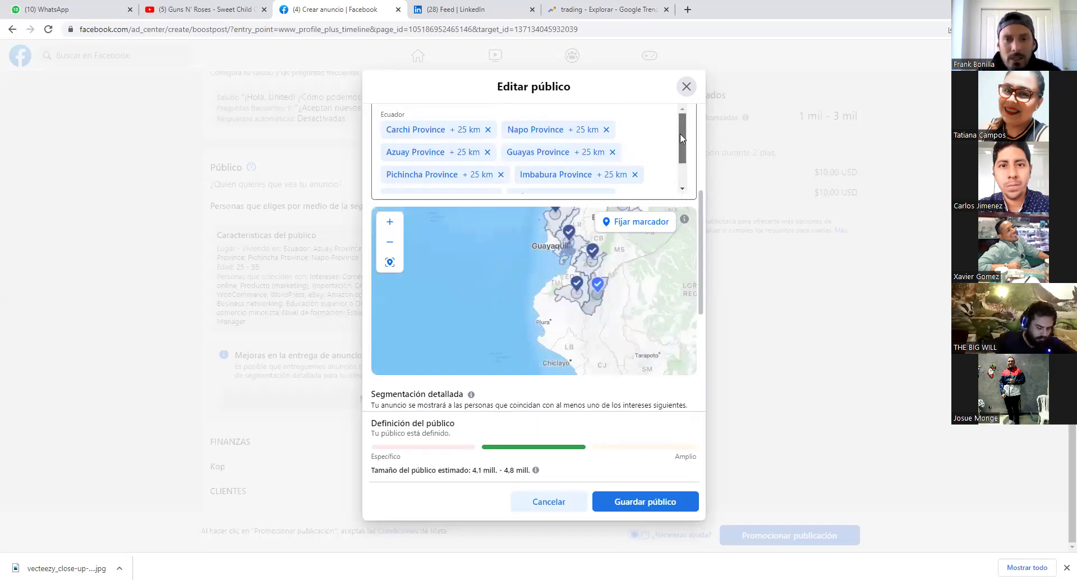
left_click(488, 131)
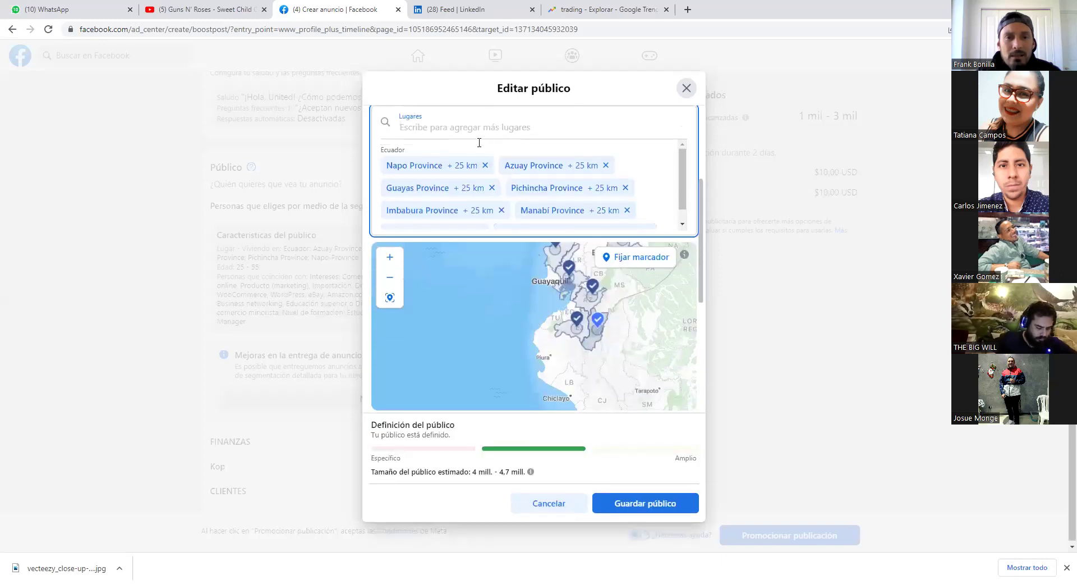
left_click(485, 166)
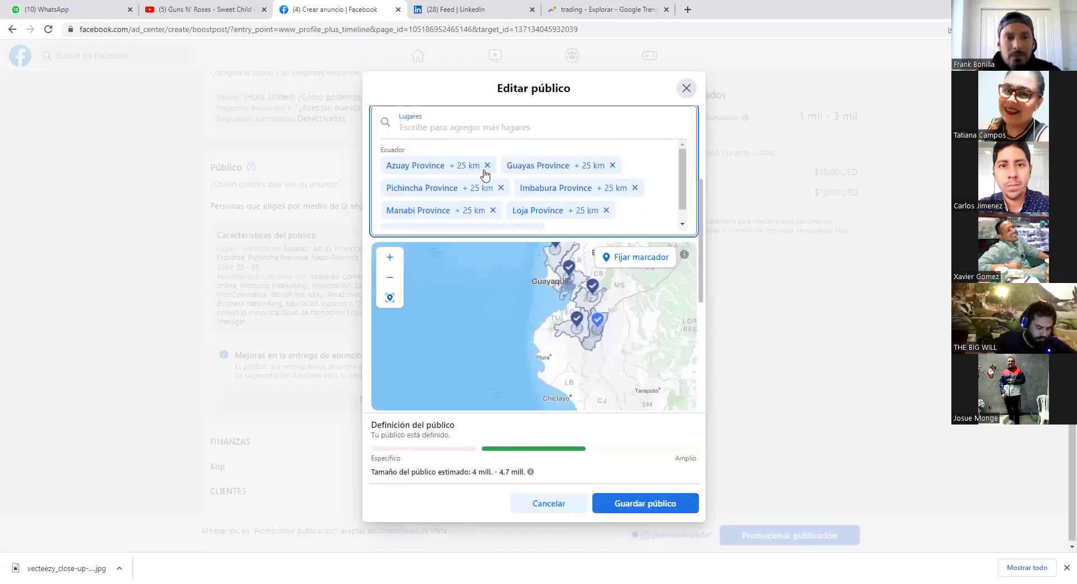
left_click(488, 166)
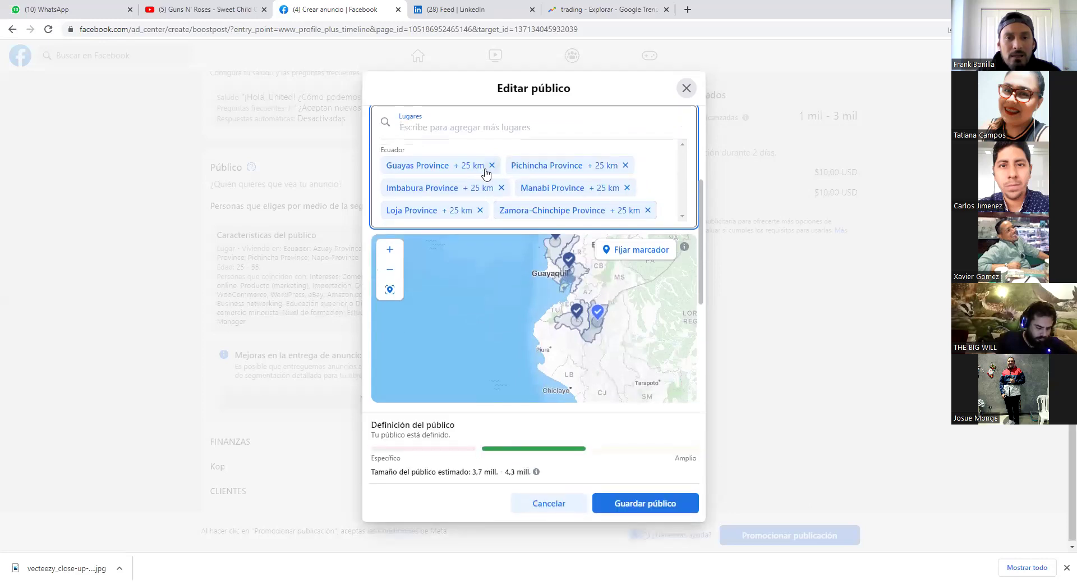
left_click(491, 166)
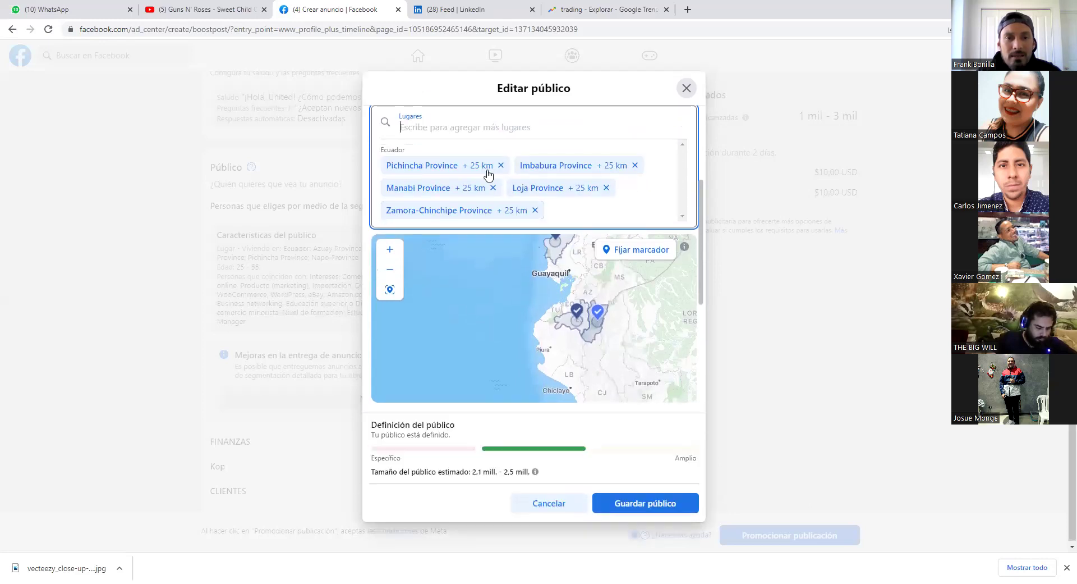
left_click(501, 166)
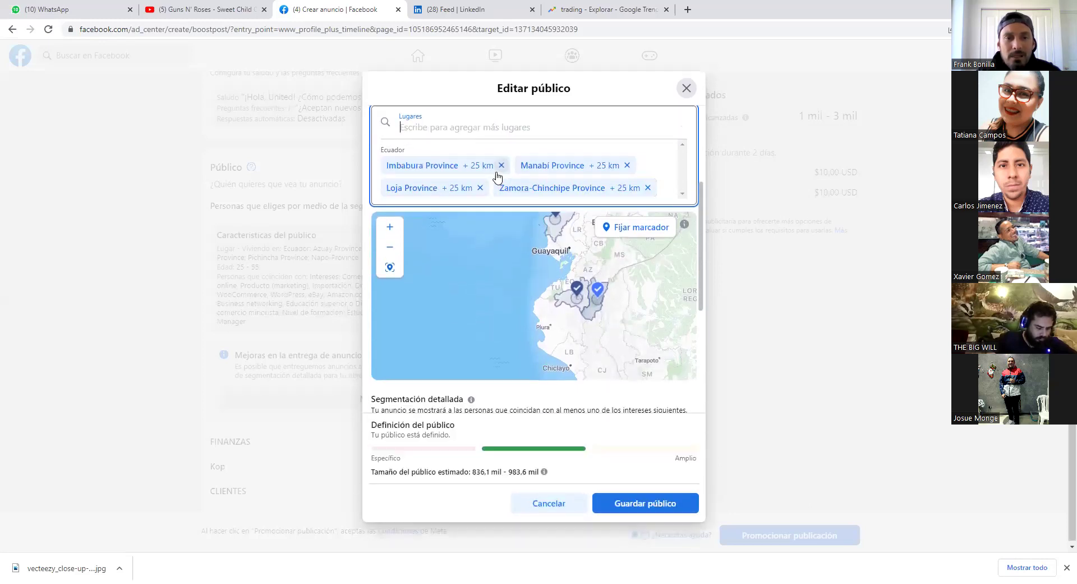
left_click(501, 165)
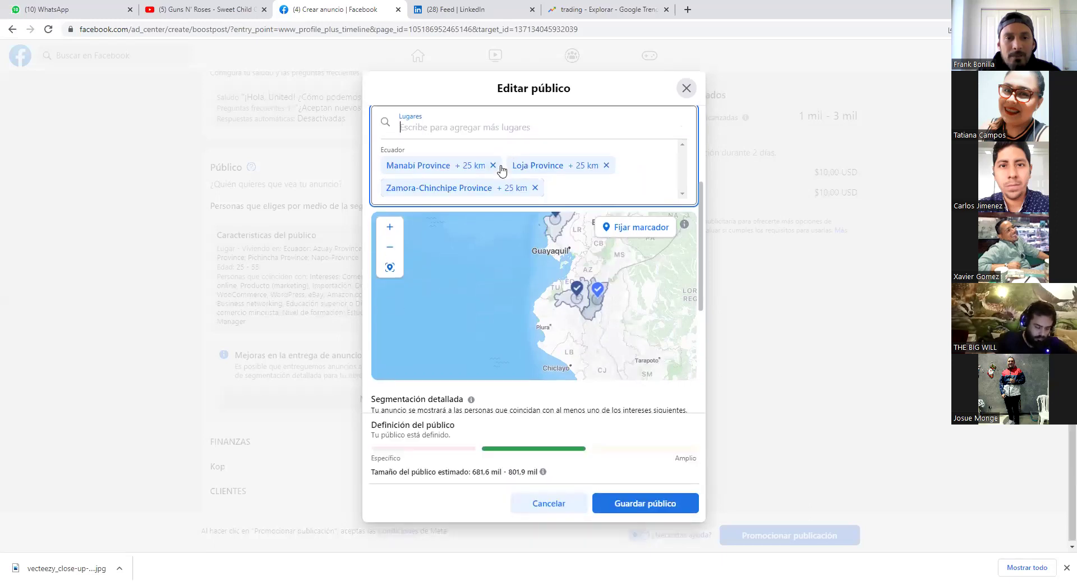
left_click(494, 166)
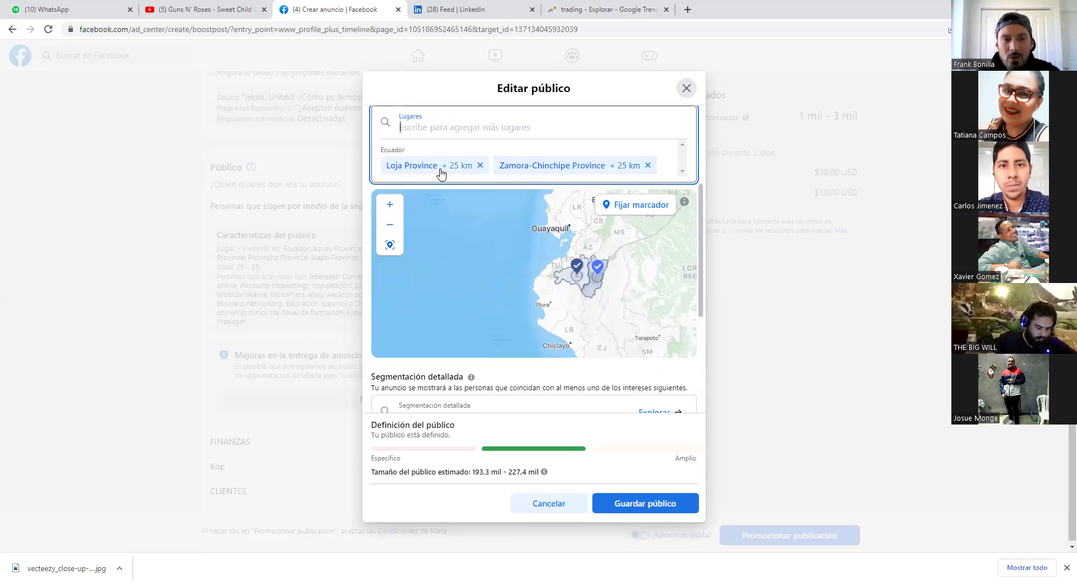
- Return to Google Trends, open the related query "bydzyne" and examine its interest over time and by subregion in Ecuador
left_click(601, 13)
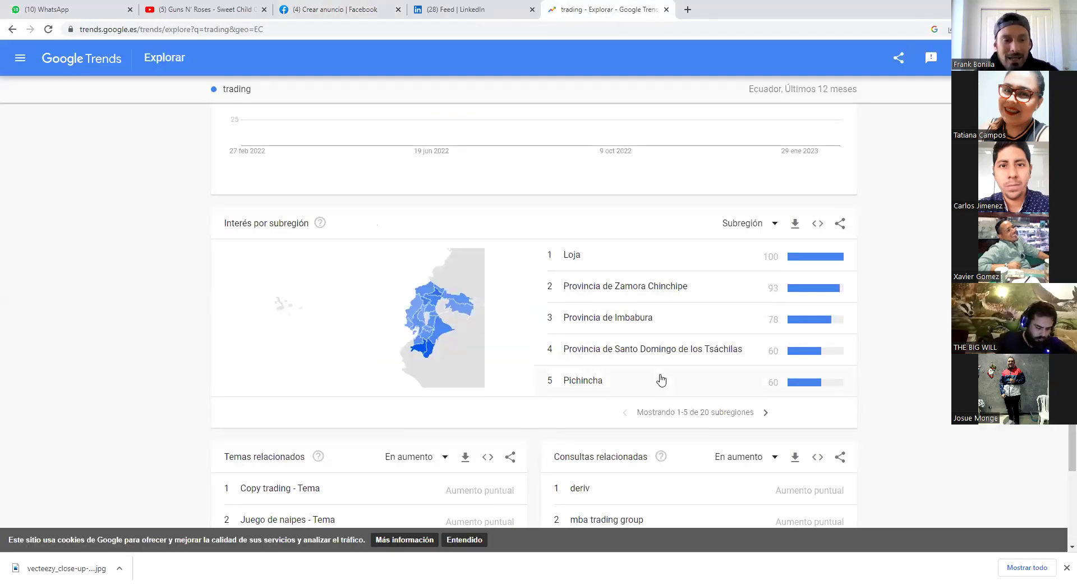
scroll(414, 195, "down", 2)
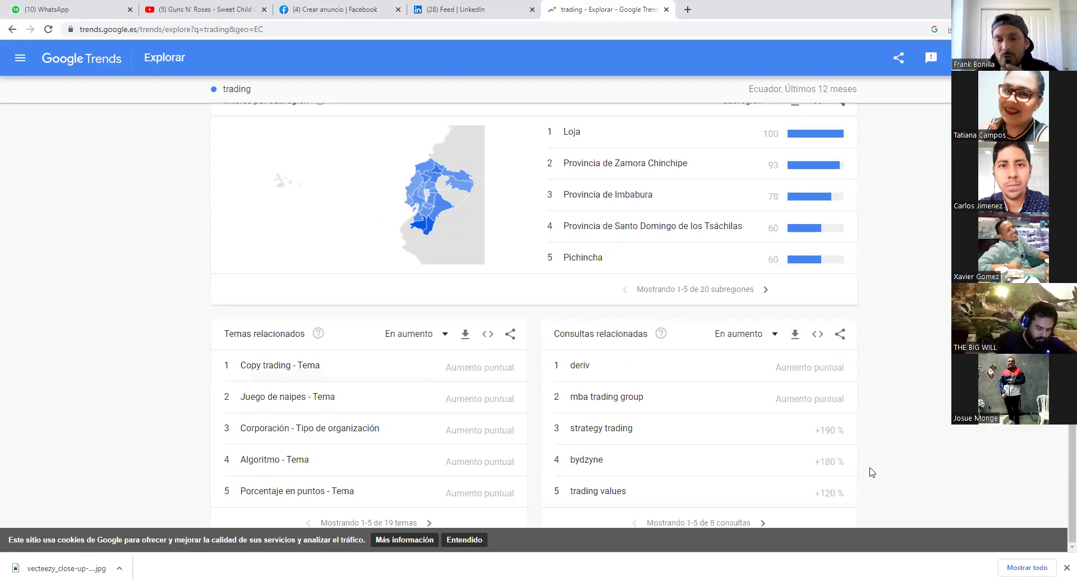
left_click(587, 460)
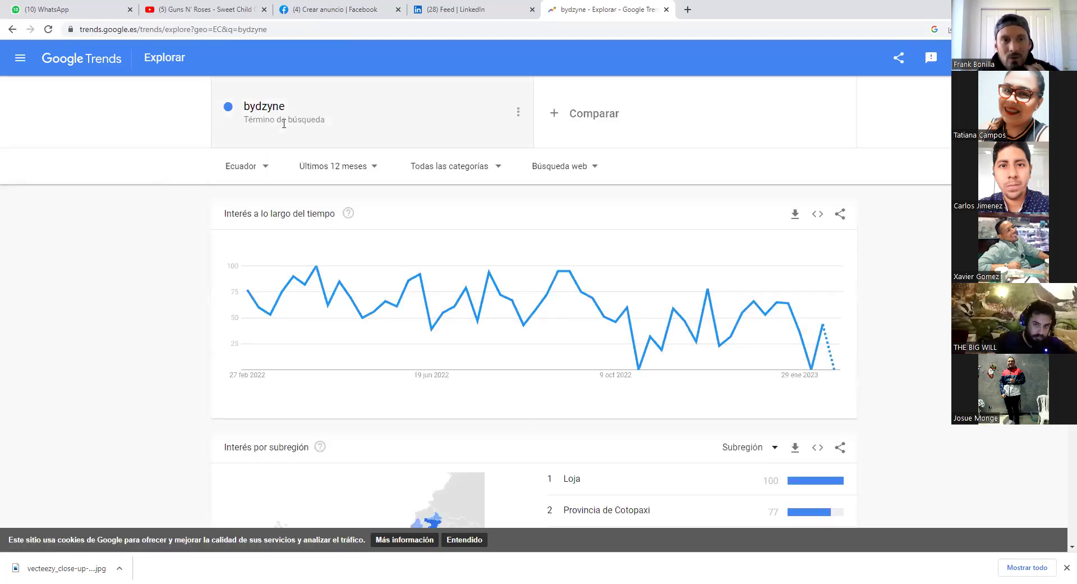
scroll(156, 289, "down", 1)
scroll(156, 289, "down", 3)
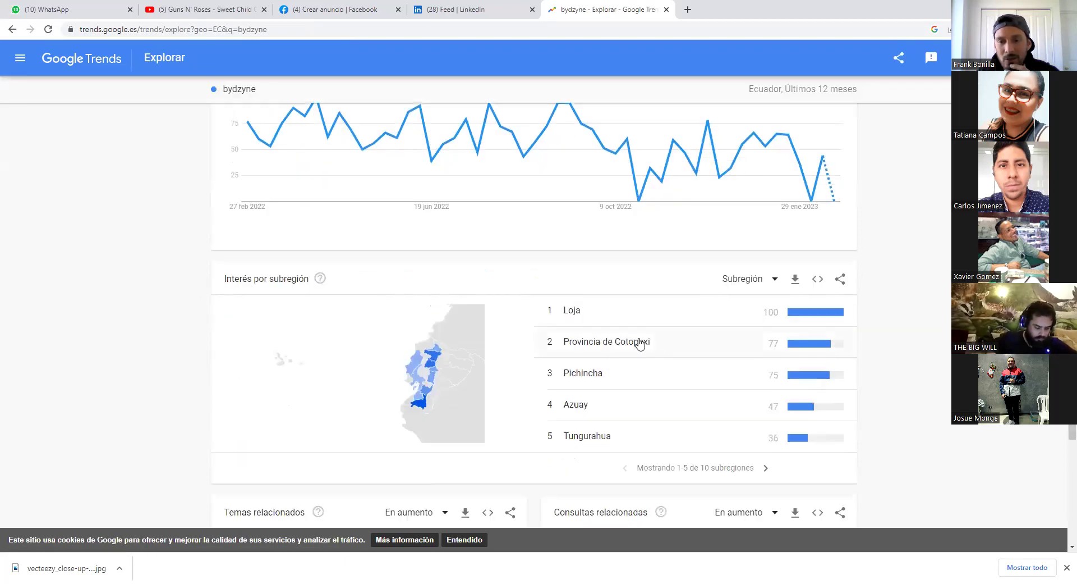
scroll(674, 340, "down", 1)
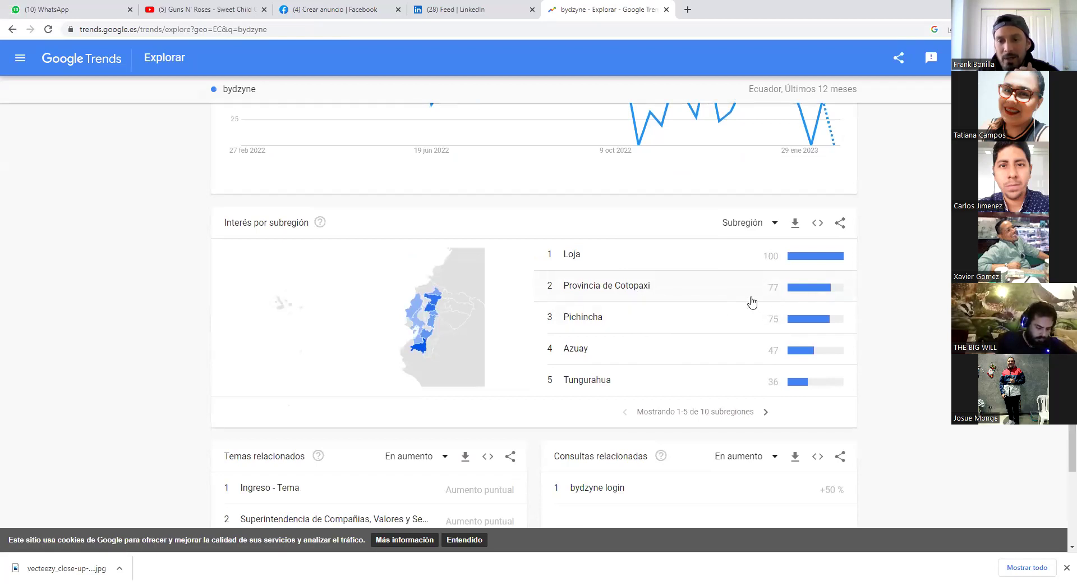
scroll(730, 335, "up", 1)
scroll(729, 335, "up", 5)
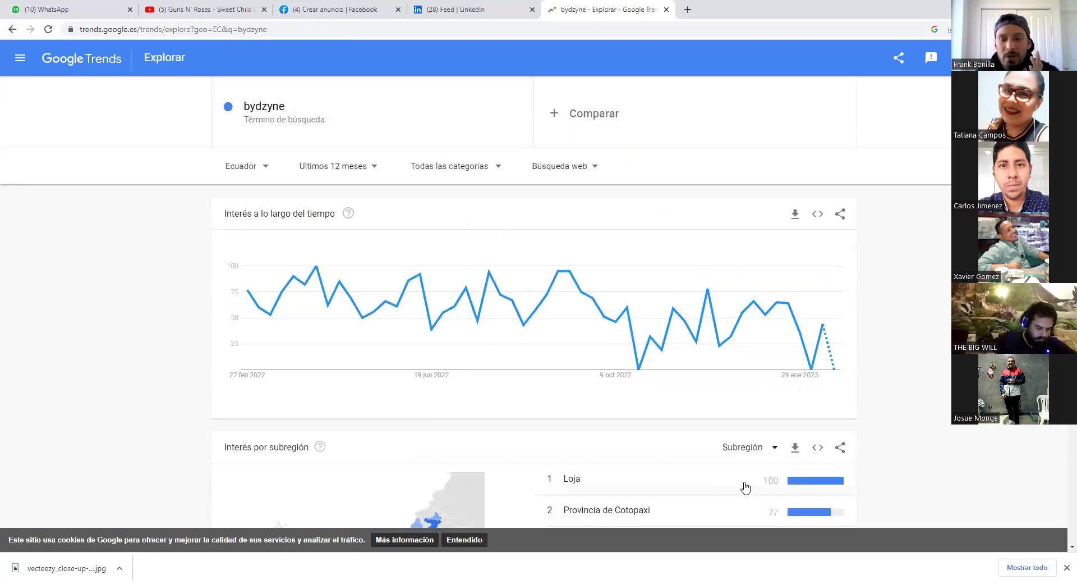
- Go back to the "trading" search, switch it to the suggested social network TradingView and examine its interest by subregion
left_click(16, 33)
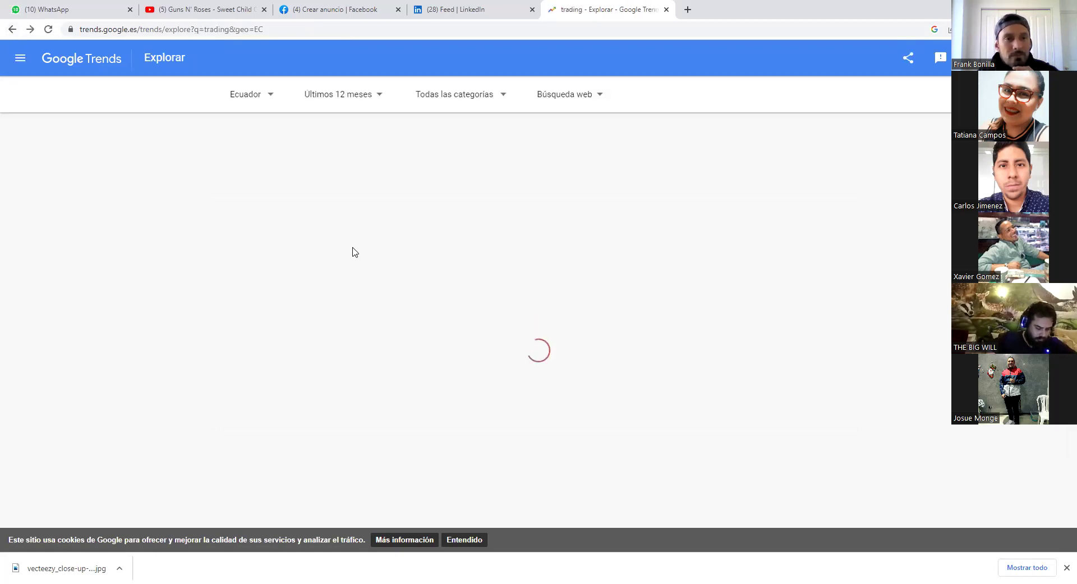
left_click(289, 107)
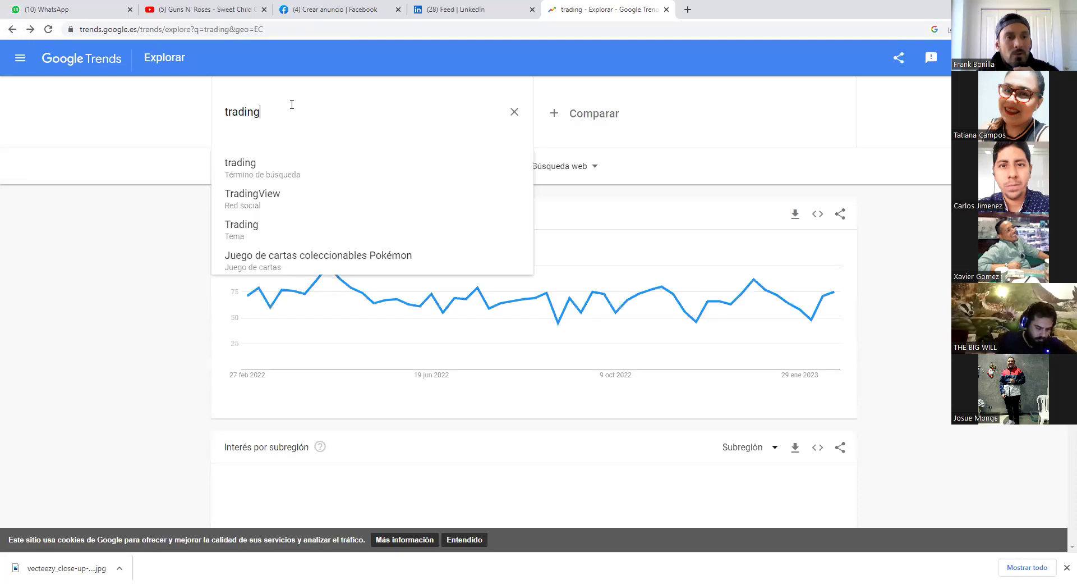
left_click(252, 199)
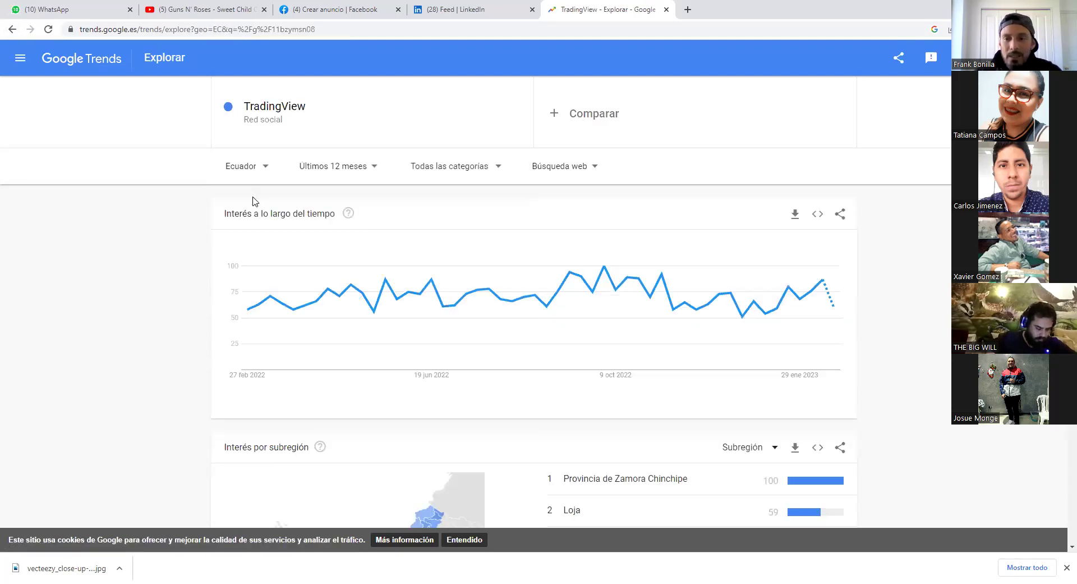
scroll(158, 376, "down", 2)
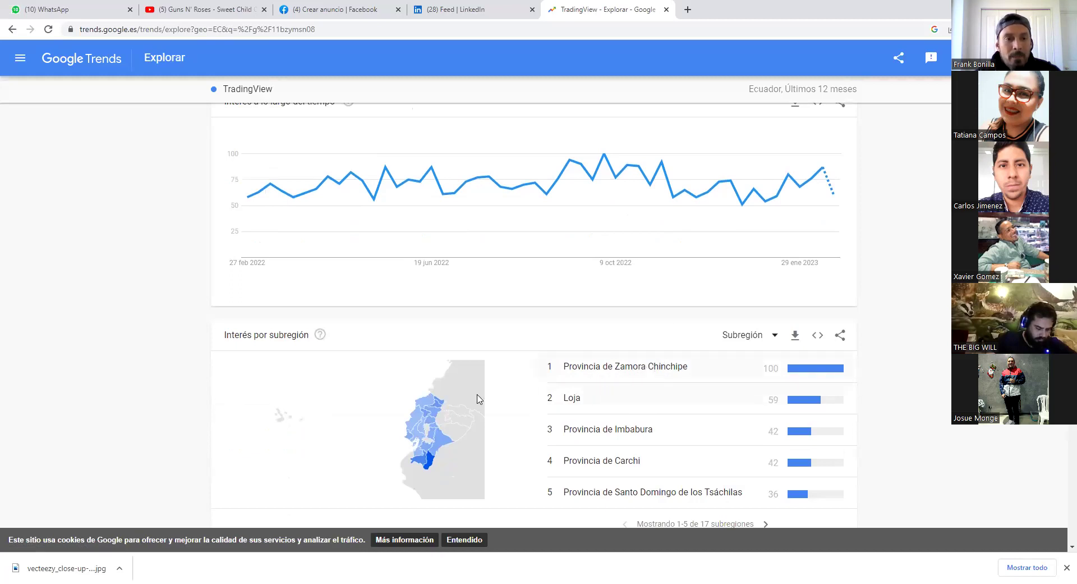
- Explore the search term "mercados financieros" in Ecuador and examine its interest over time, subregions and related topics
scroll(478, 399, "up", 2)
left_click(321, 102)
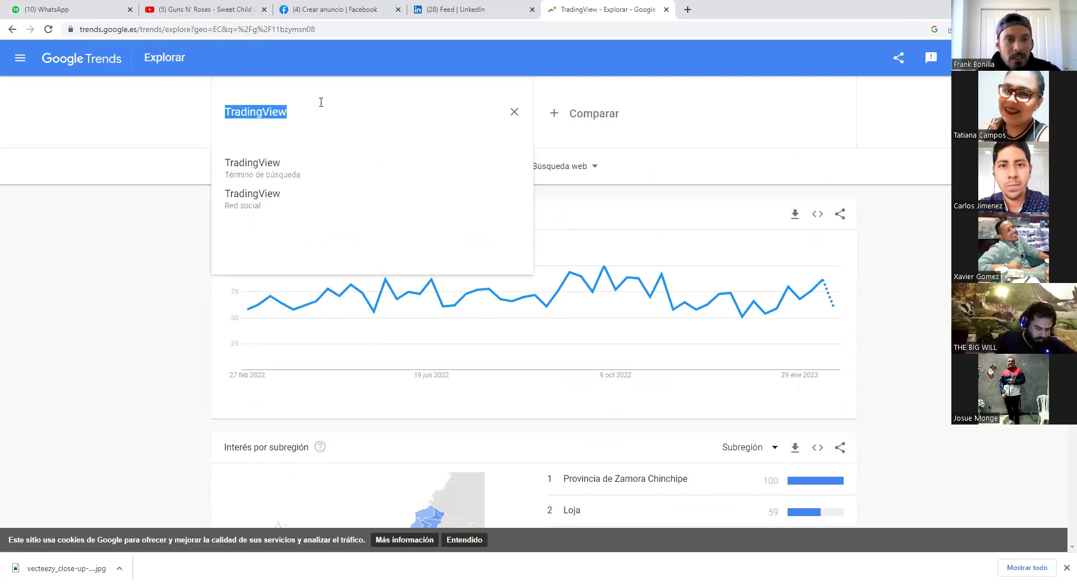
key("BackSpace")
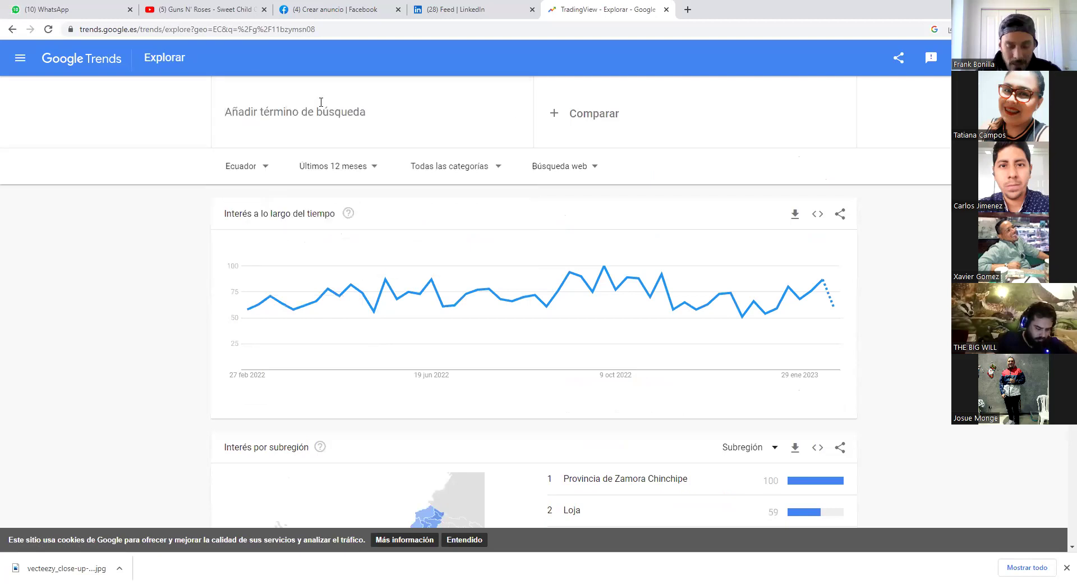
type("m")
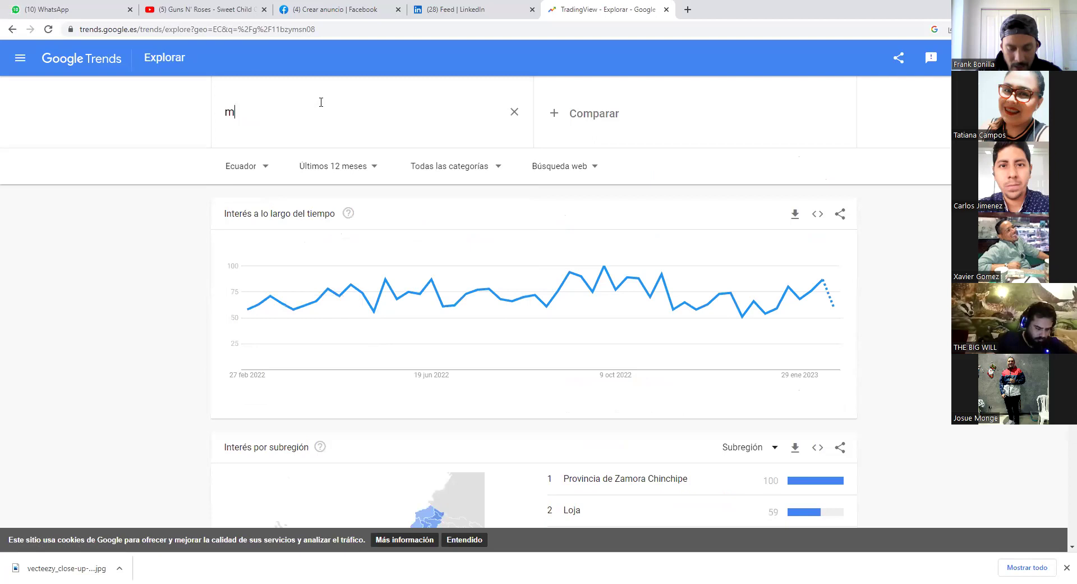
type("ercados f")
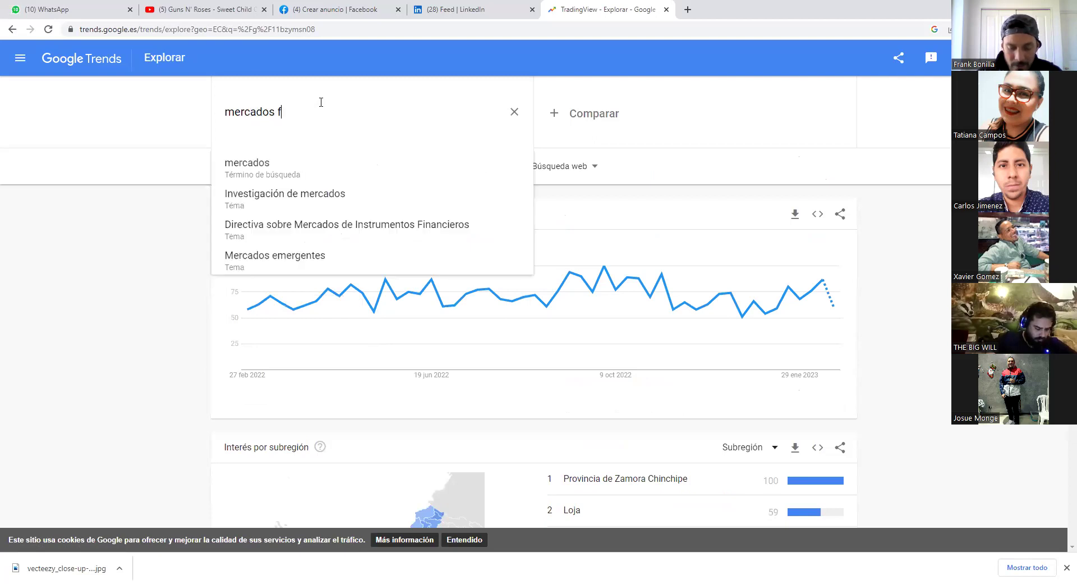
type("inanciero")
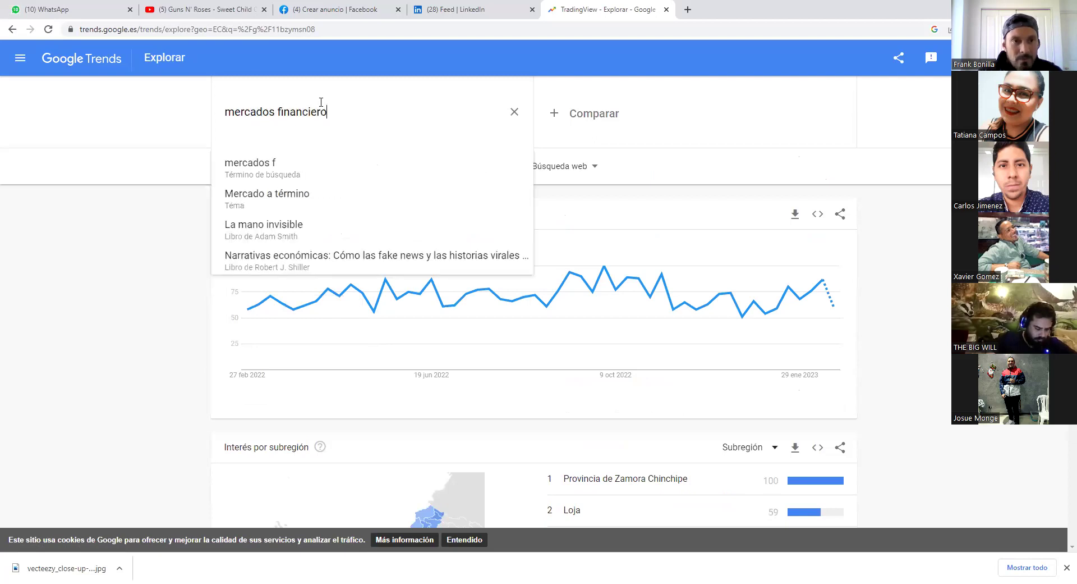
type("s")
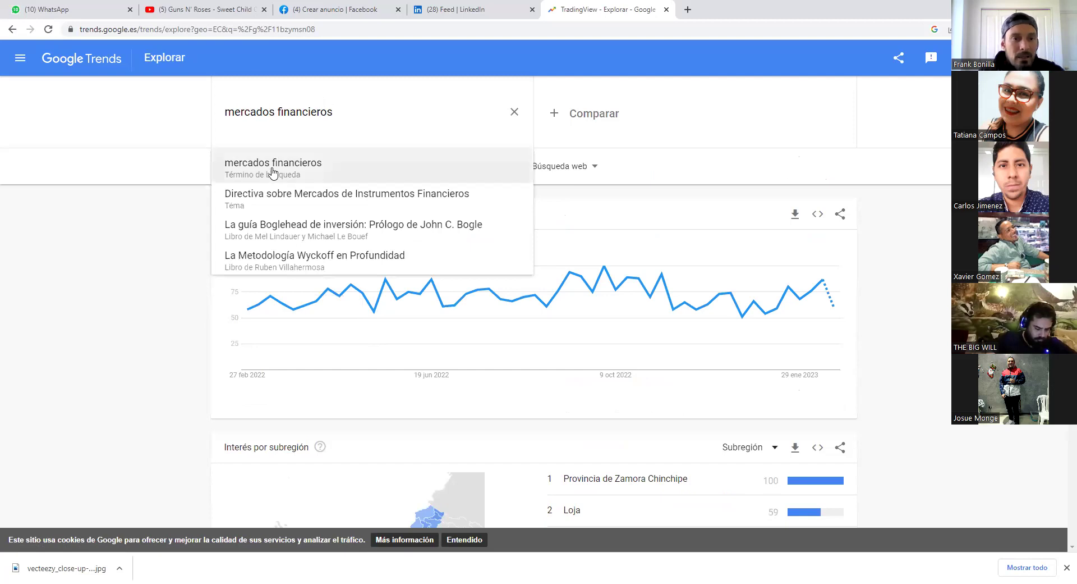
left_click(273, 173)
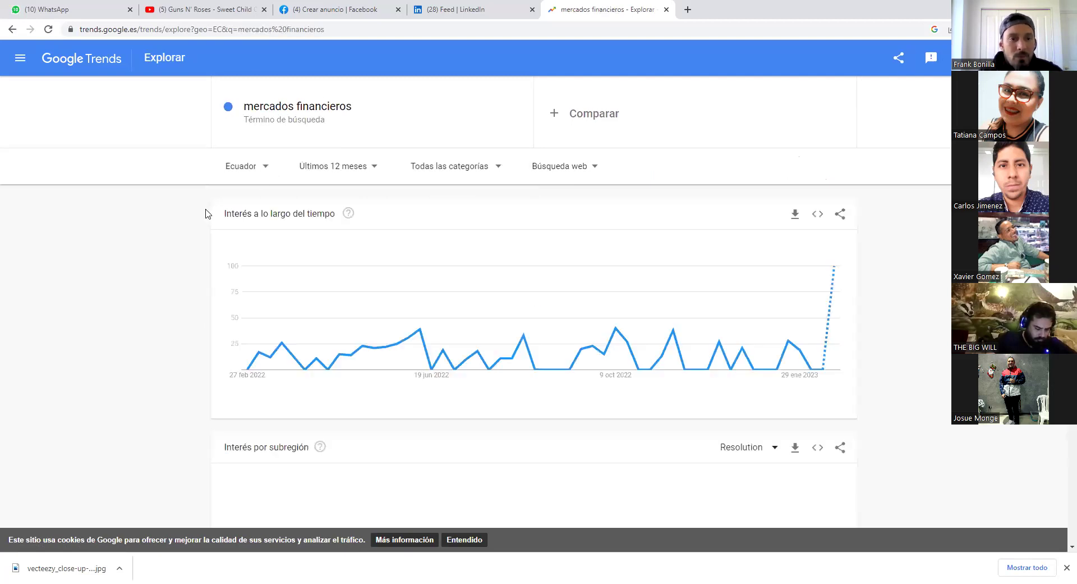
scroll(149, 275, "down", 1)
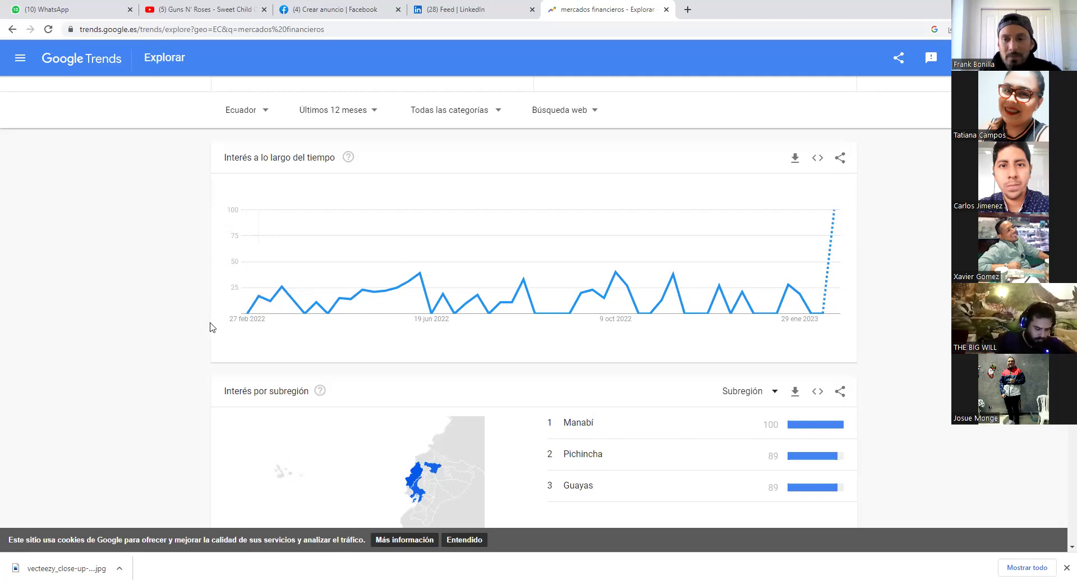
scroll(125, 289, "down", 5)
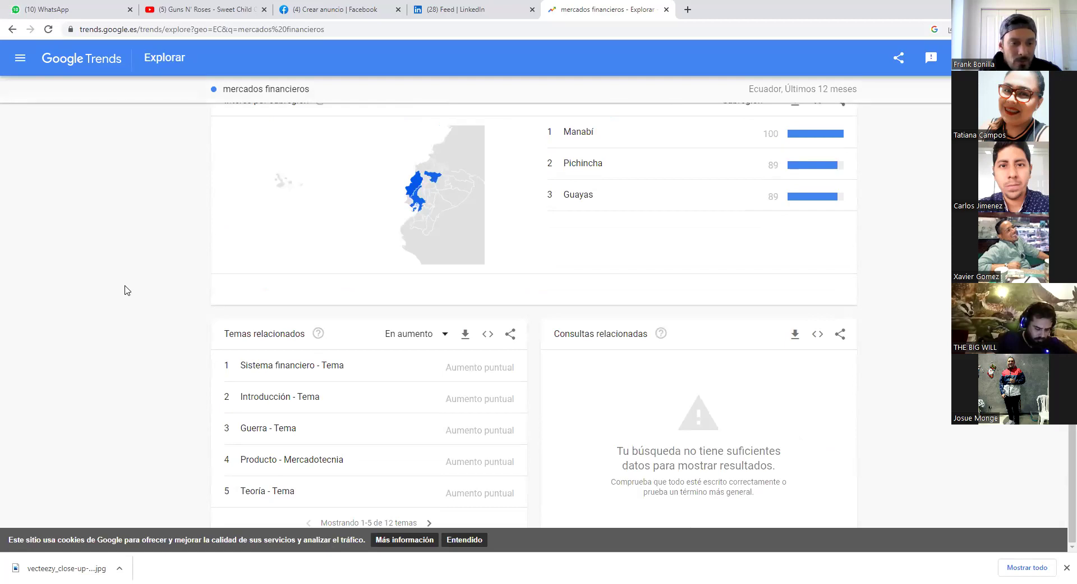
- Replace the search term with "iq options" and examine its interest over time in Ecuador
scroll(125, 290, "up", 6)
left_click(326, 110)
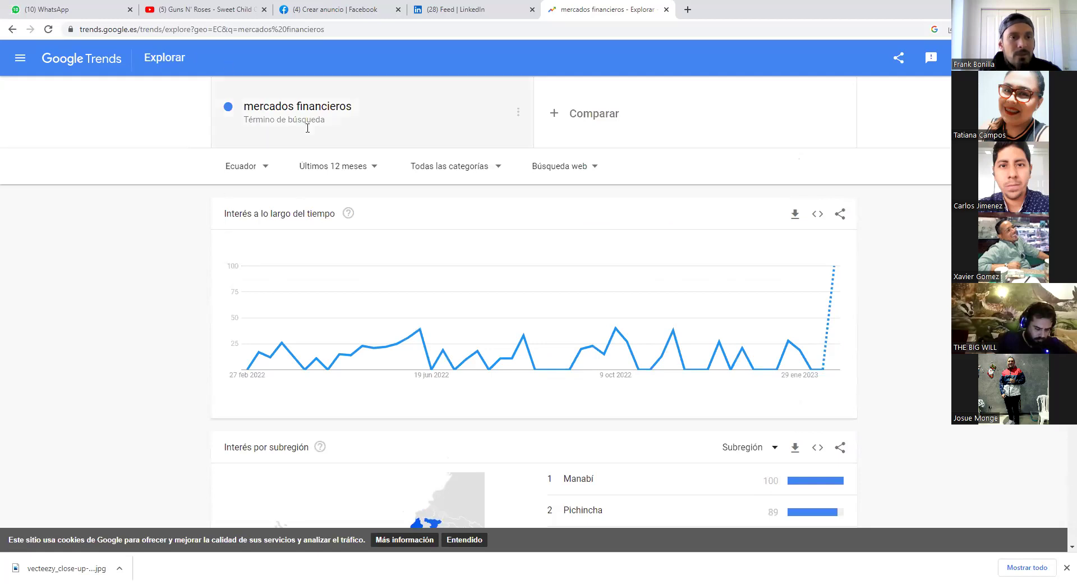
double_click(352, 114)
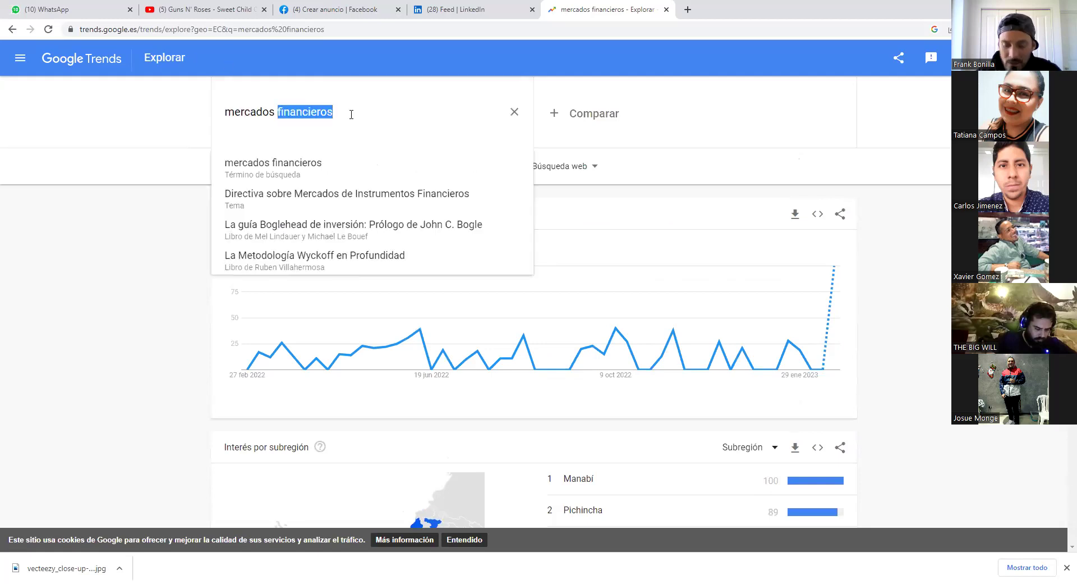
key("BackSpace")
key("BackSpace")
key("BackSpace")
key("BackSpace")
key("BackSpace")
key("BackSpace")
key("BackSpace")
key("BackSpace")
key("BackSpace")
key("BackSpace")
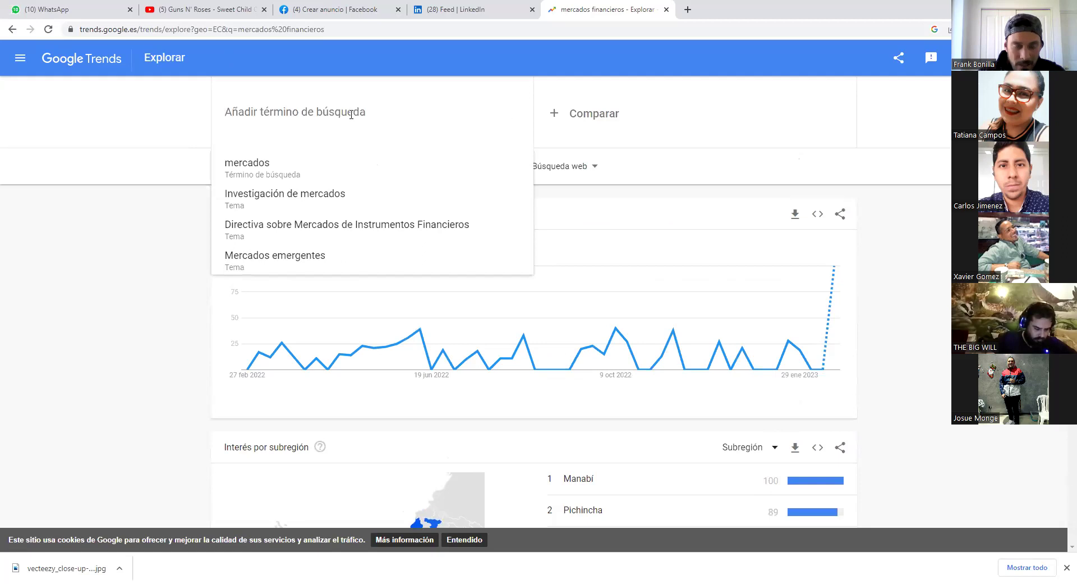
type("t")
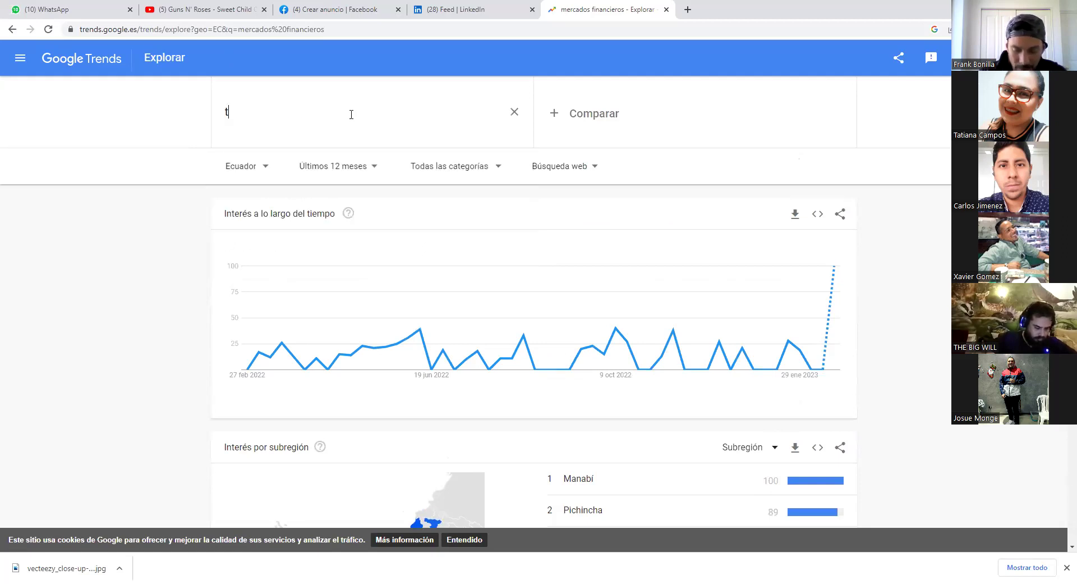
key("BackSpace")
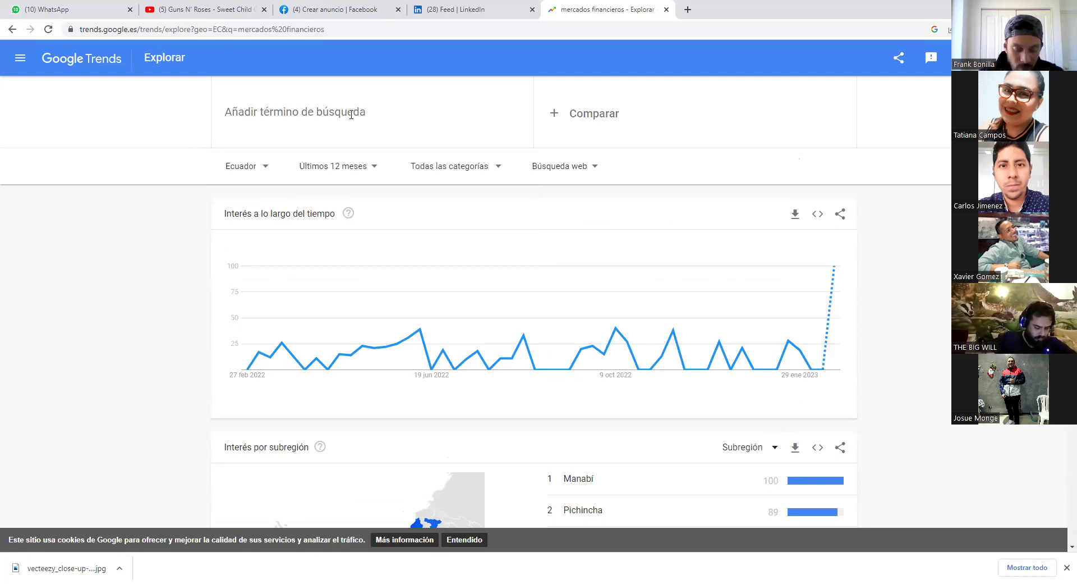
left_click(351, 115)
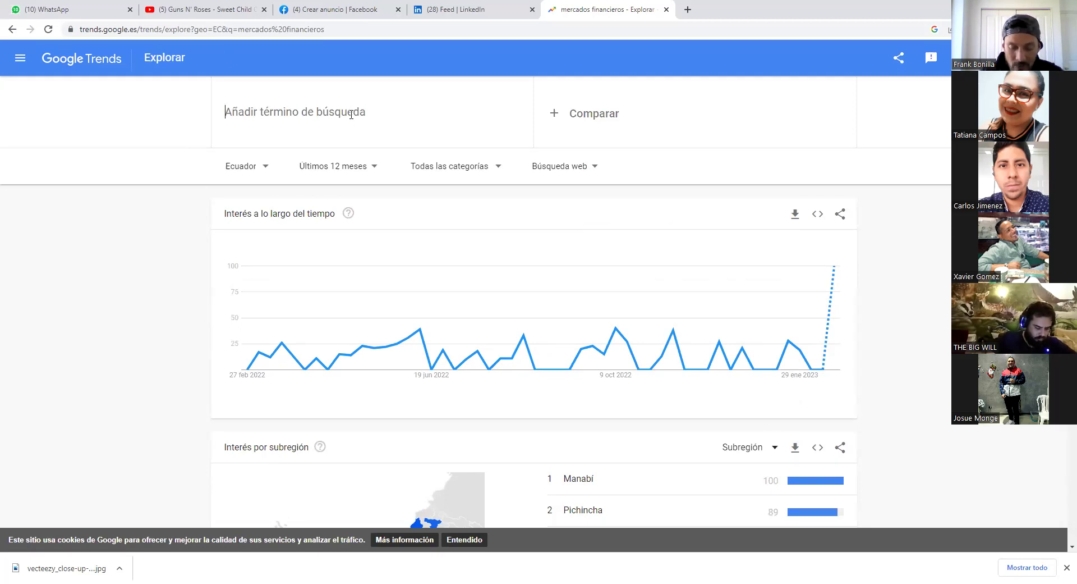
type("i")
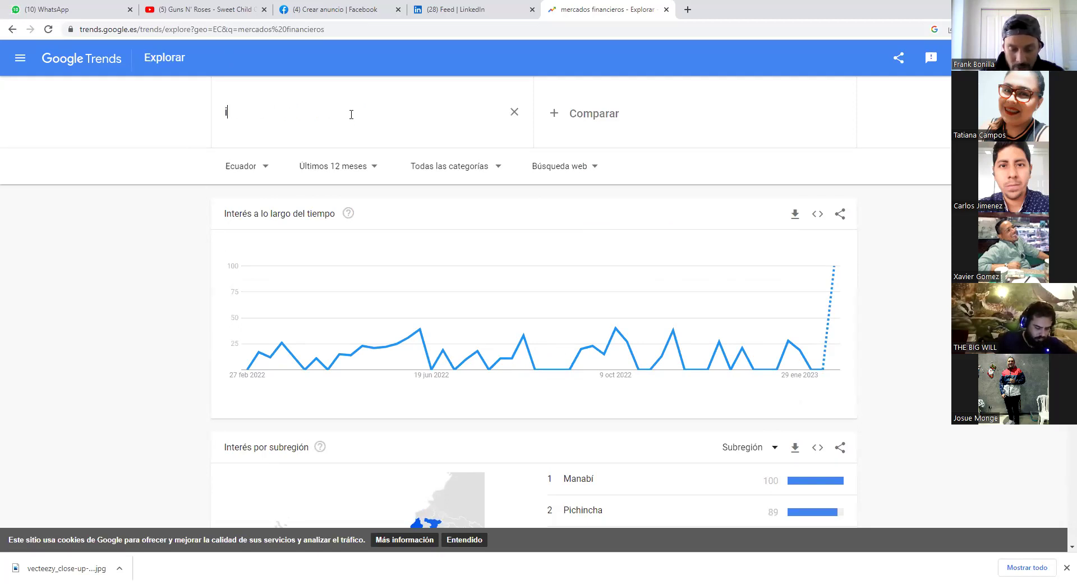
type("q option")
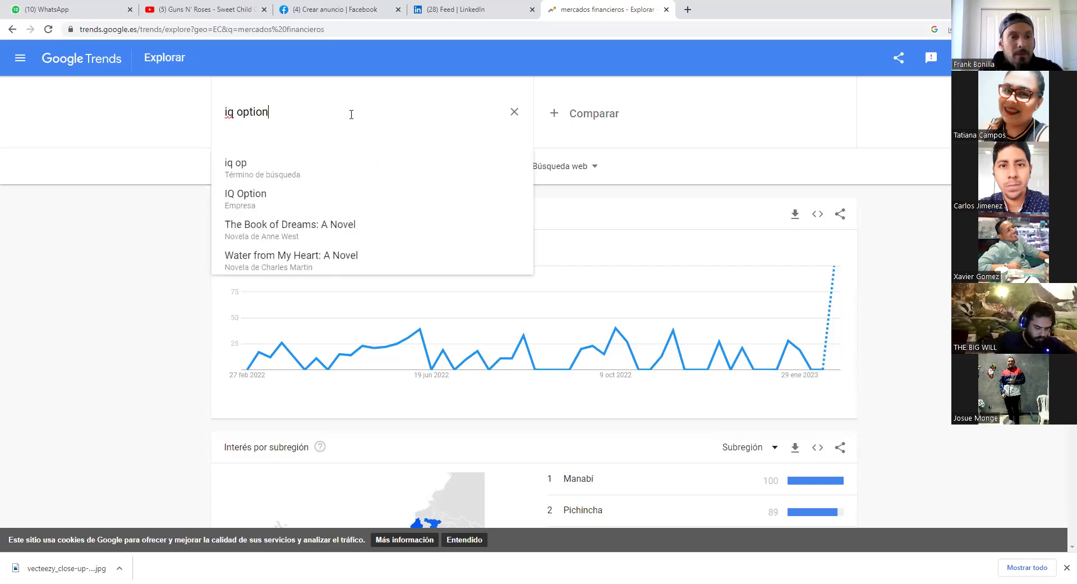
type("s")
key("Return")
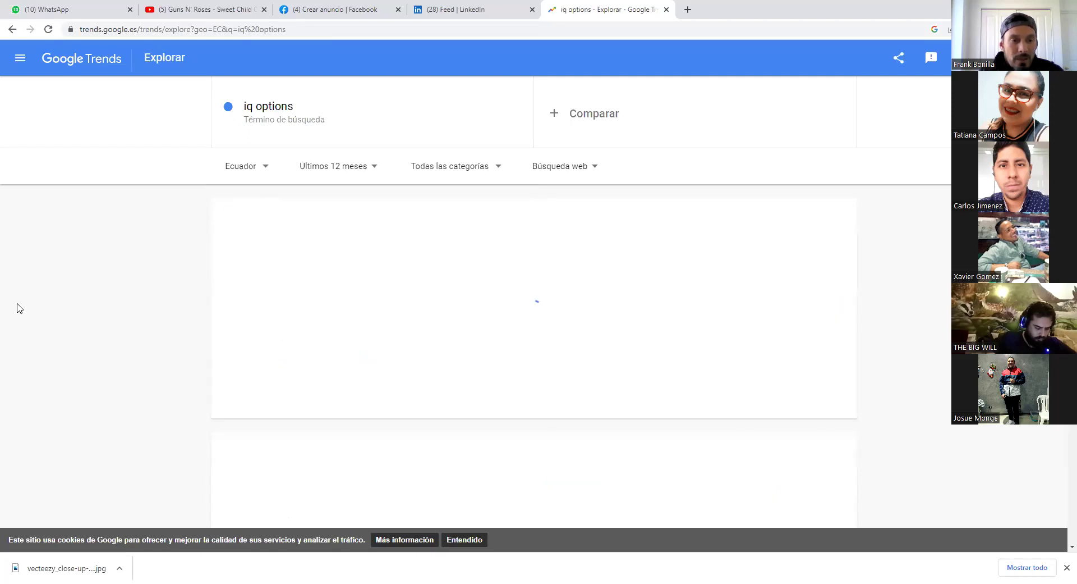
scroll(252, 387, "down", 4)
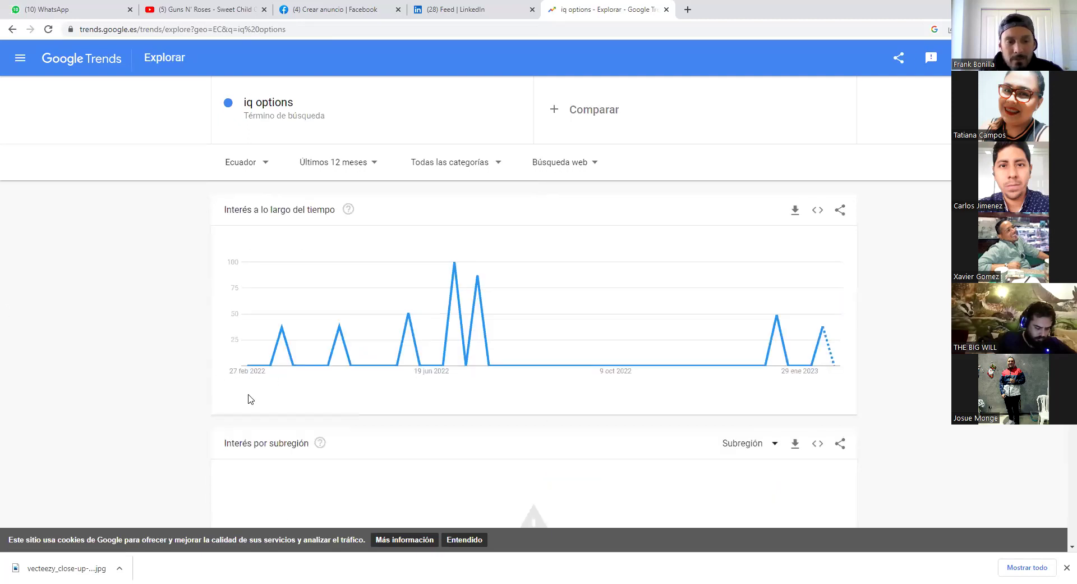
- Explore the search term "1 prime options" in Ecuador and check its interest over time and by subregion
scroll(196, 377, "up", 2)
scroll(194, 377, "up", 2)
left_click(304, 111)
triple_click(304, 111)
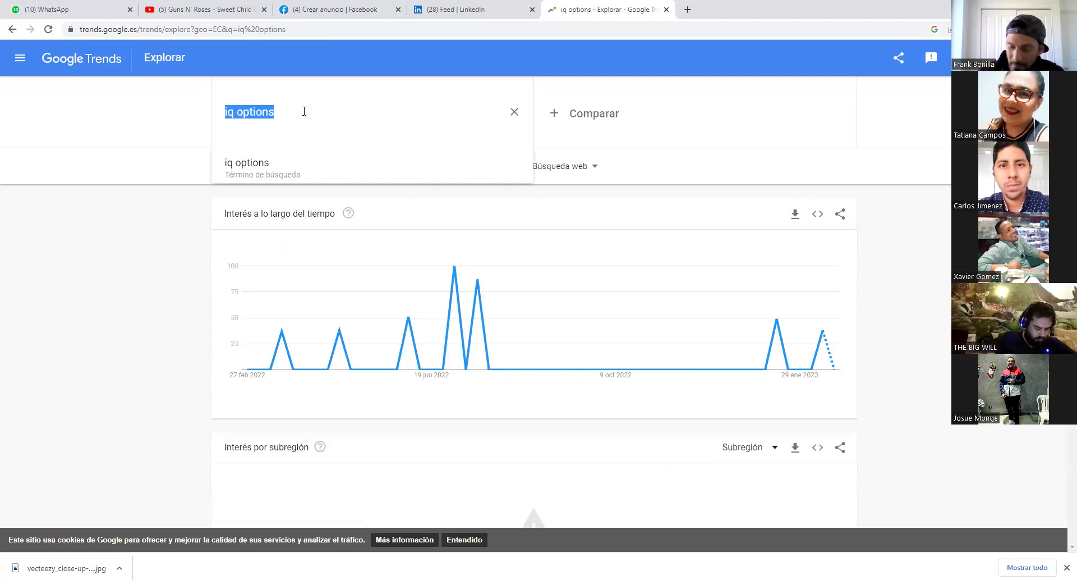
type("1 prime")
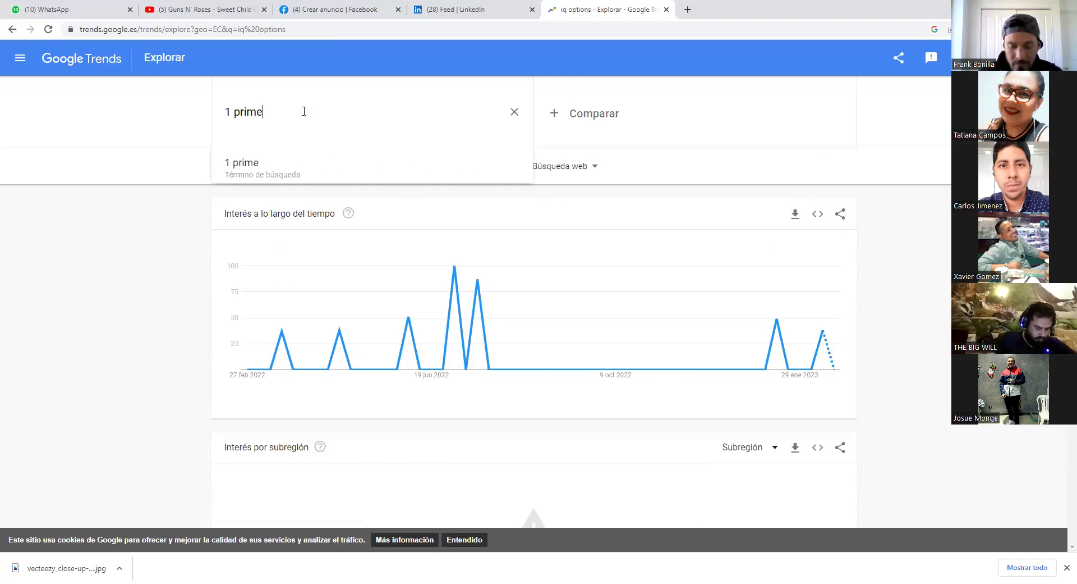
type(" optios")
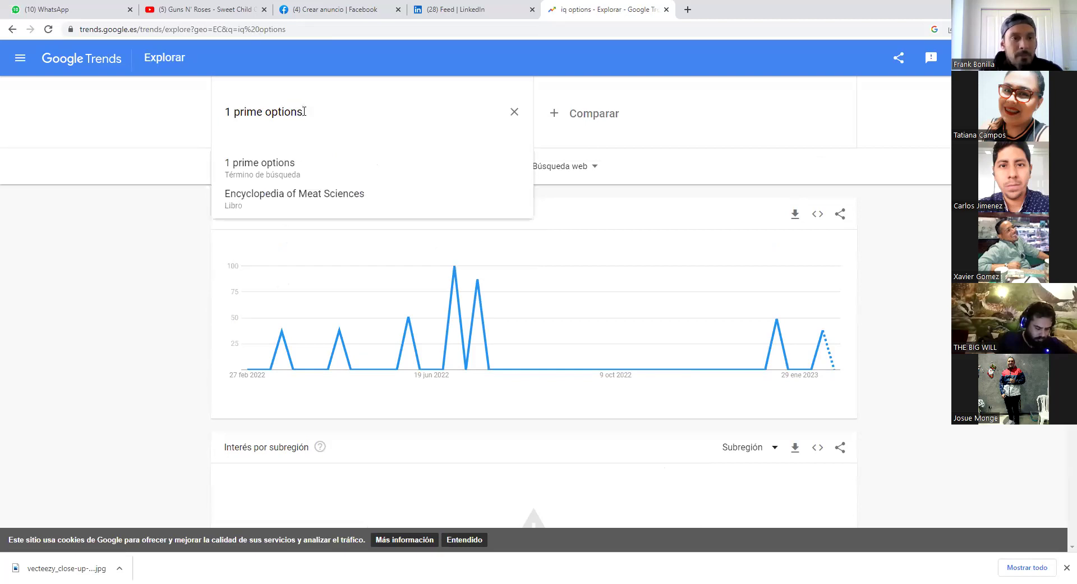
left_click(253, 171)
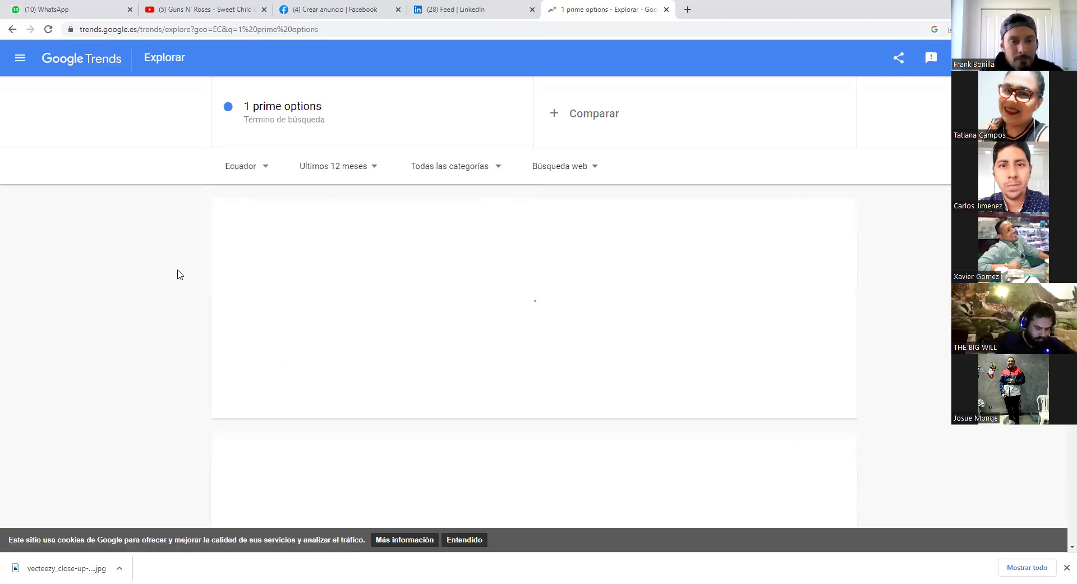
scroll(173, 278, "down", 4)
scroll(174, 278, "up", 4)
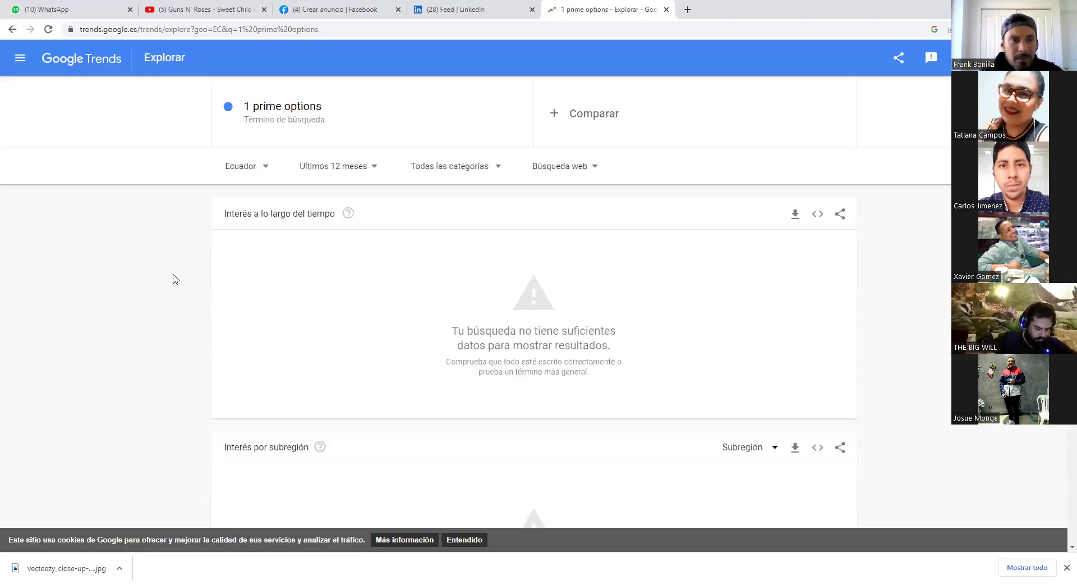
- Clear the "1 prime options" search term
left_click(327, 111)
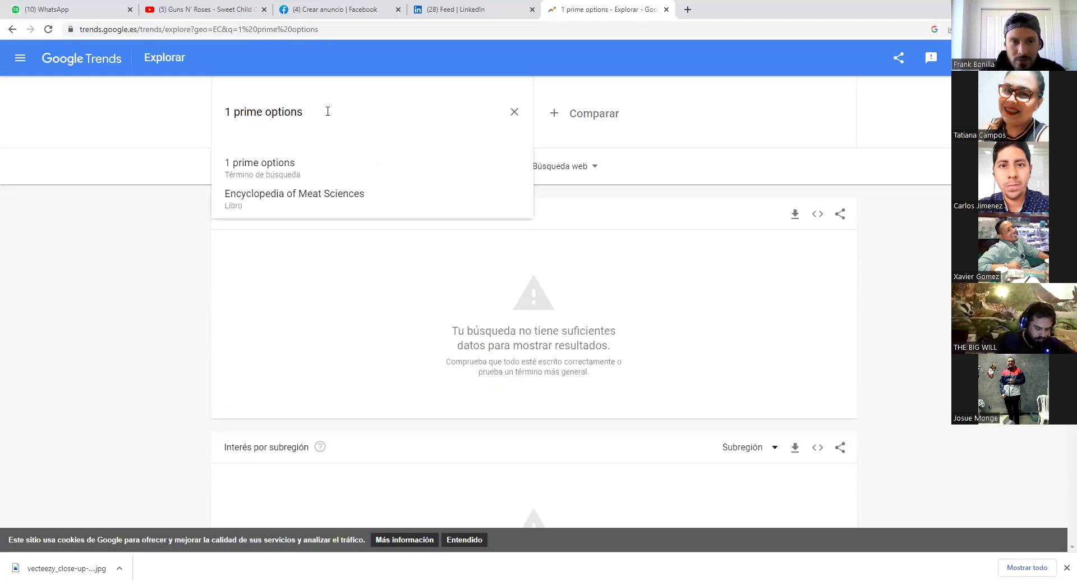
key("BackSpace")
key("BackSpace")
key("BackSpace")
key("BackSpace")
key("BackSpace")
key("BackSpace")
key("BackSpace")
key("BackSpace")
key("BackSpace")
key("BackSpace")
key("BackSpace")
key("BackSpace")
key("BackSpace")
key("BackSpace")
key("BackSpace")
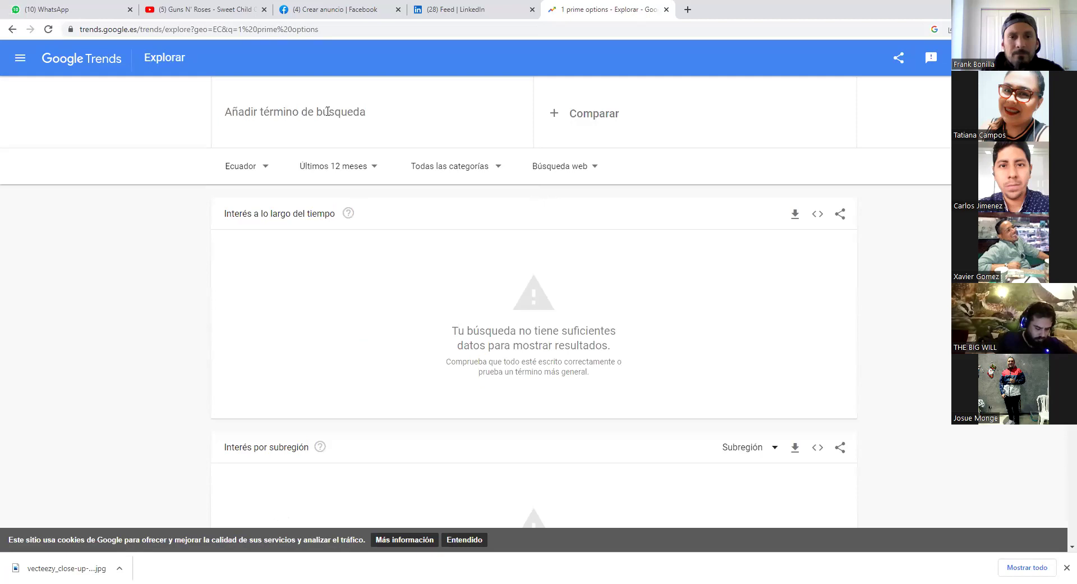
- Open TradingView in a new tab and look over its home page and featured brokers
left_click(688, 10)
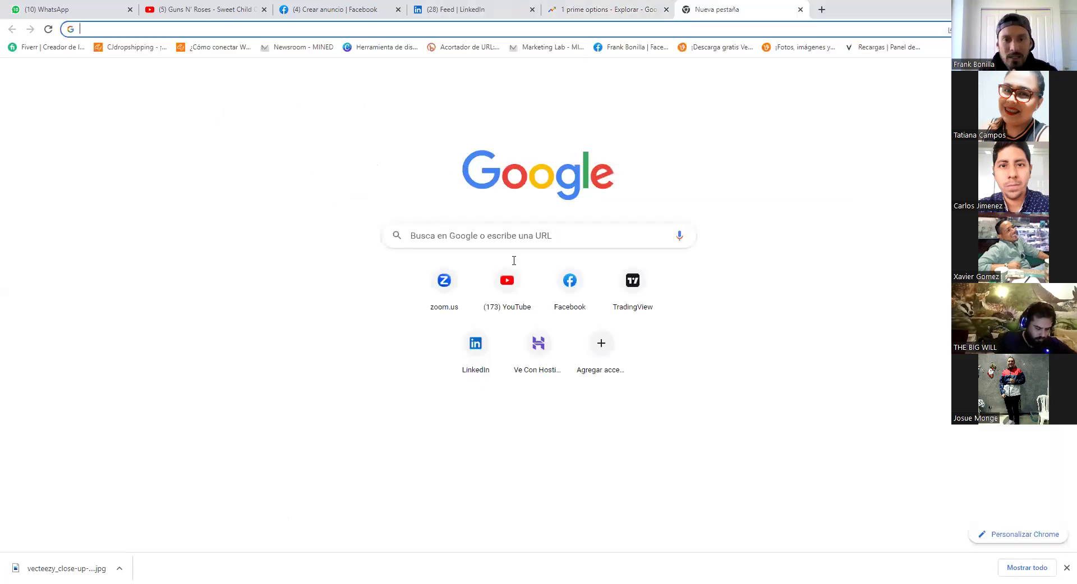
left_click(645, 294)
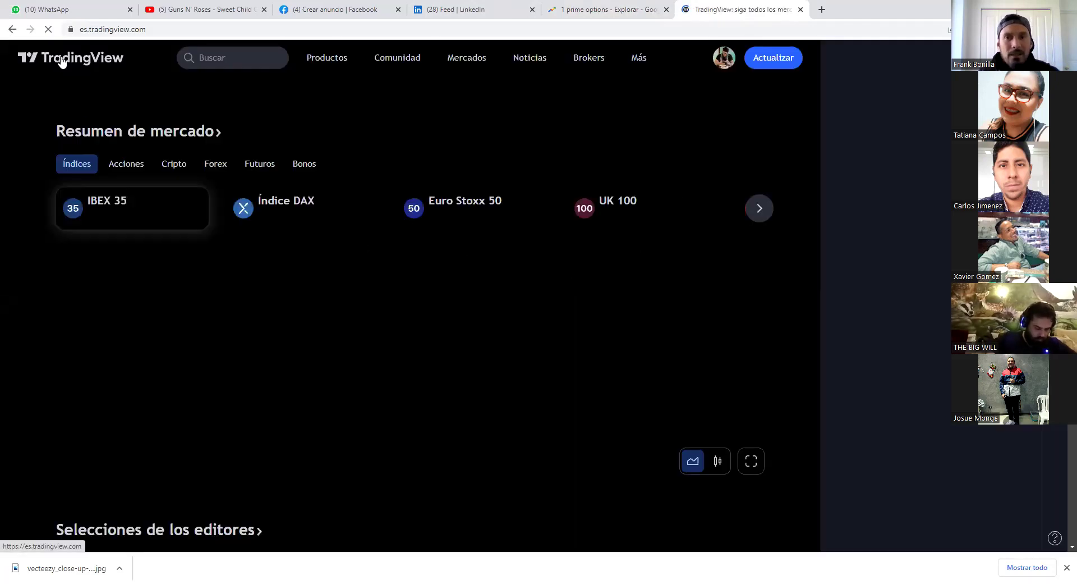
scroll(188, 281, "down", 6)
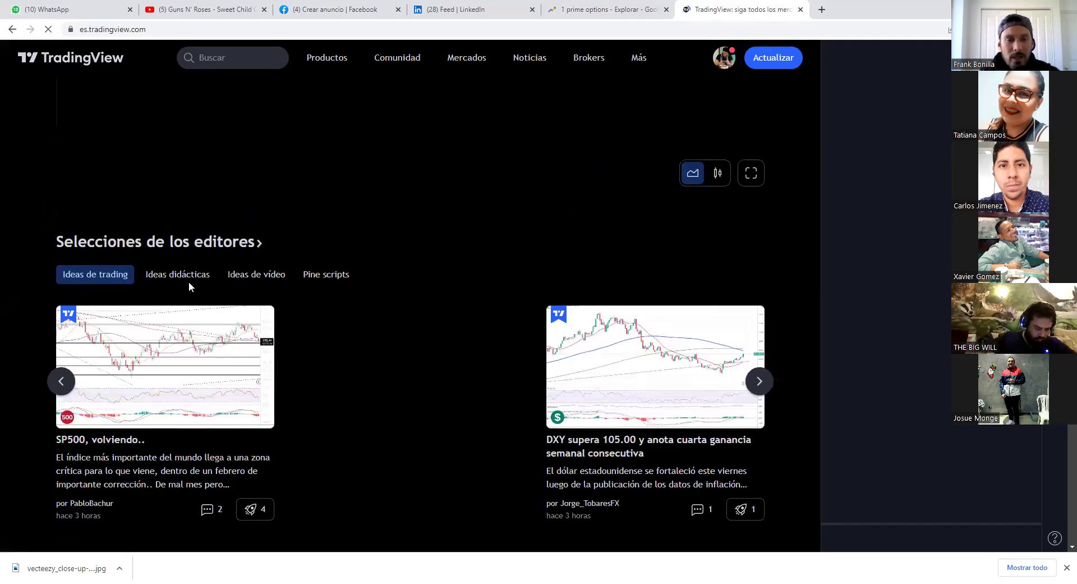
scroll(189, 281, "up", 6)
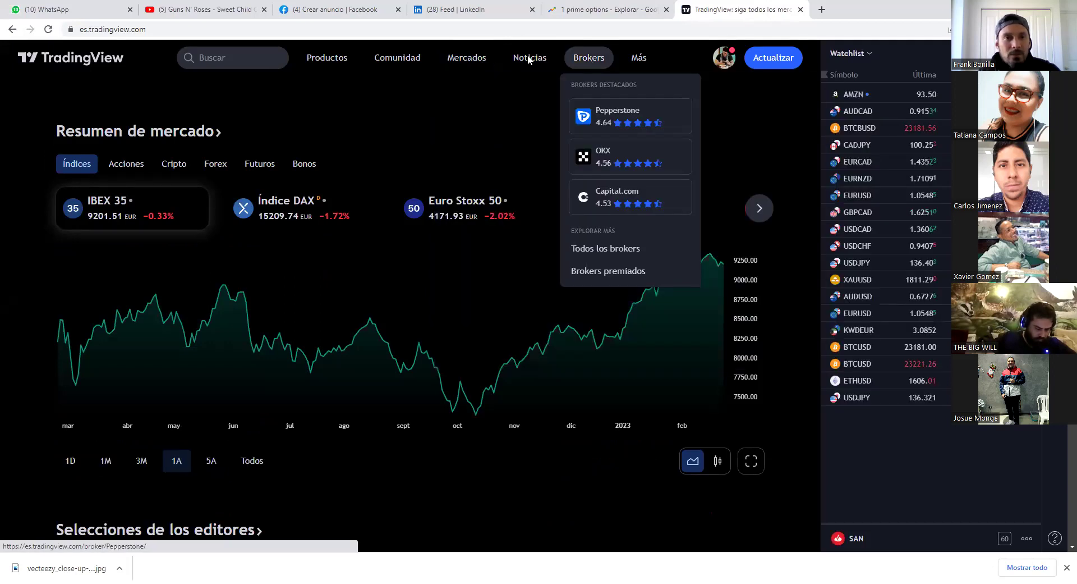
- Return to Google Trends, explore the search term "pepperstone" and examine its interest over time and by subregion
left_click(606, 13)
type("peppre")
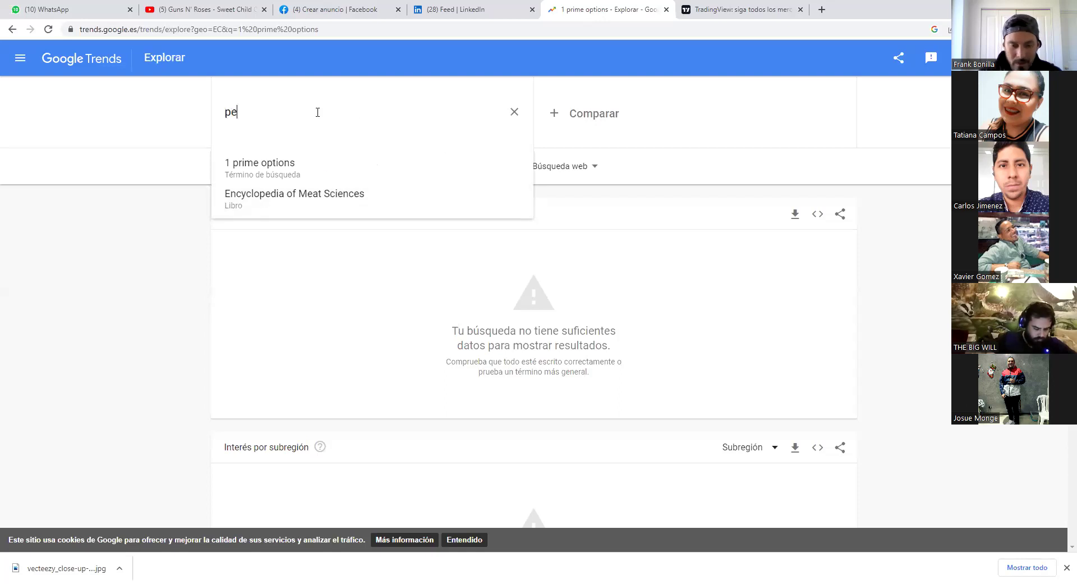
key("BackSpace")
key("BackSpace")
type("er")
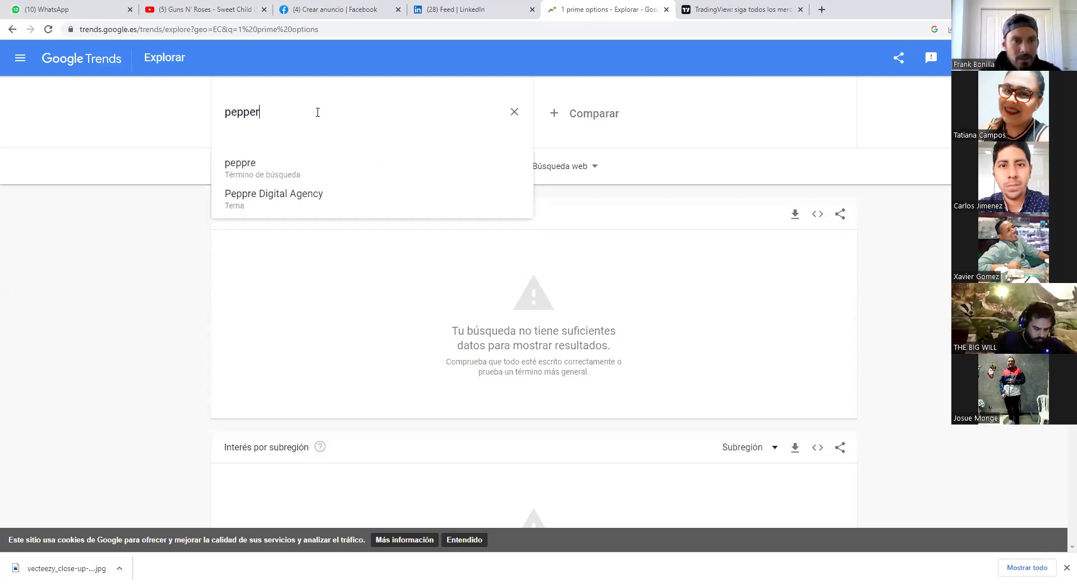
type("stone")
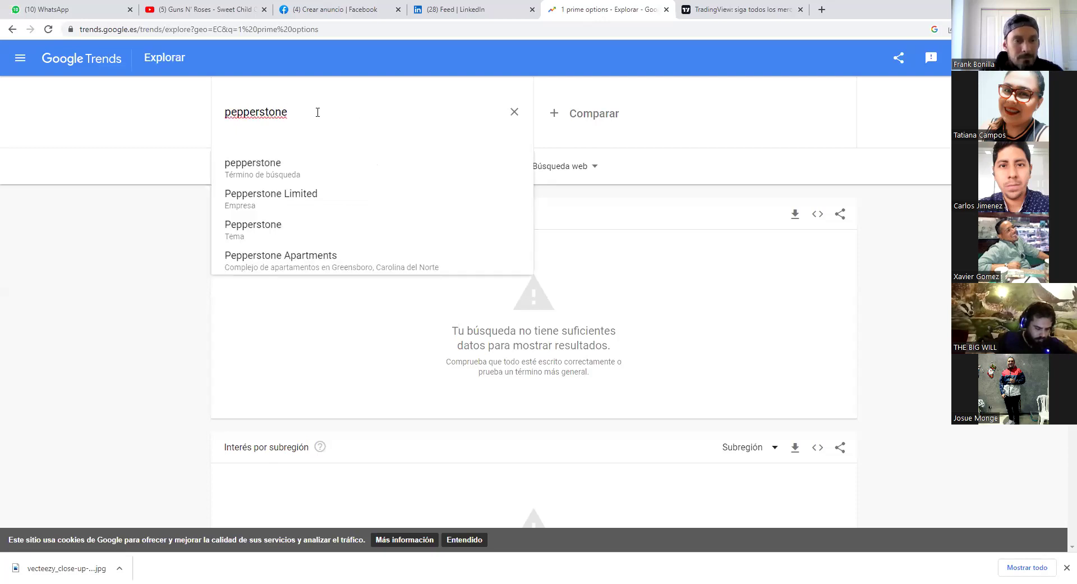
key("Return")
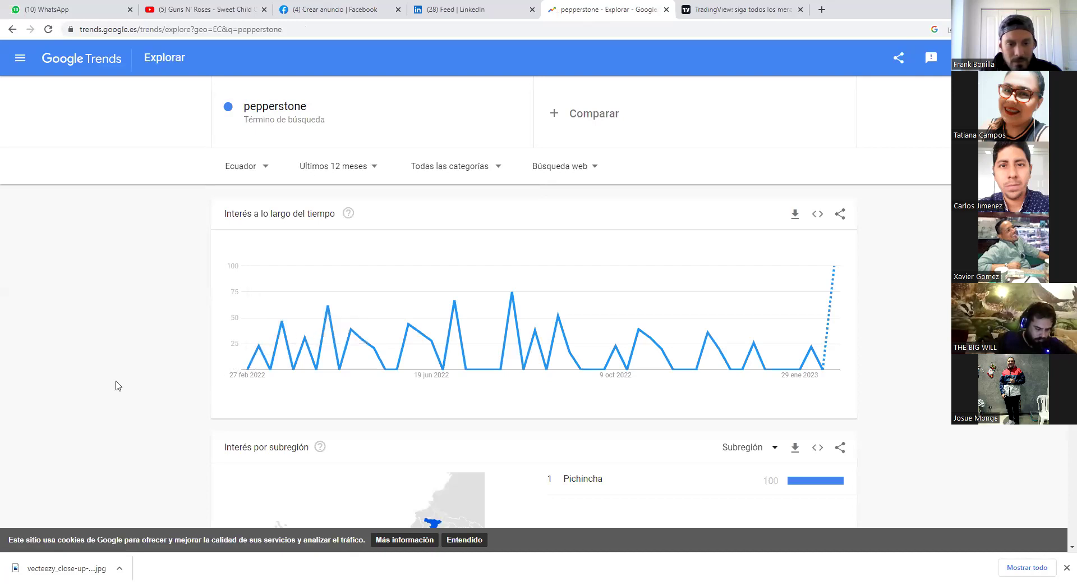
scroll(101, 386, "down", 2)
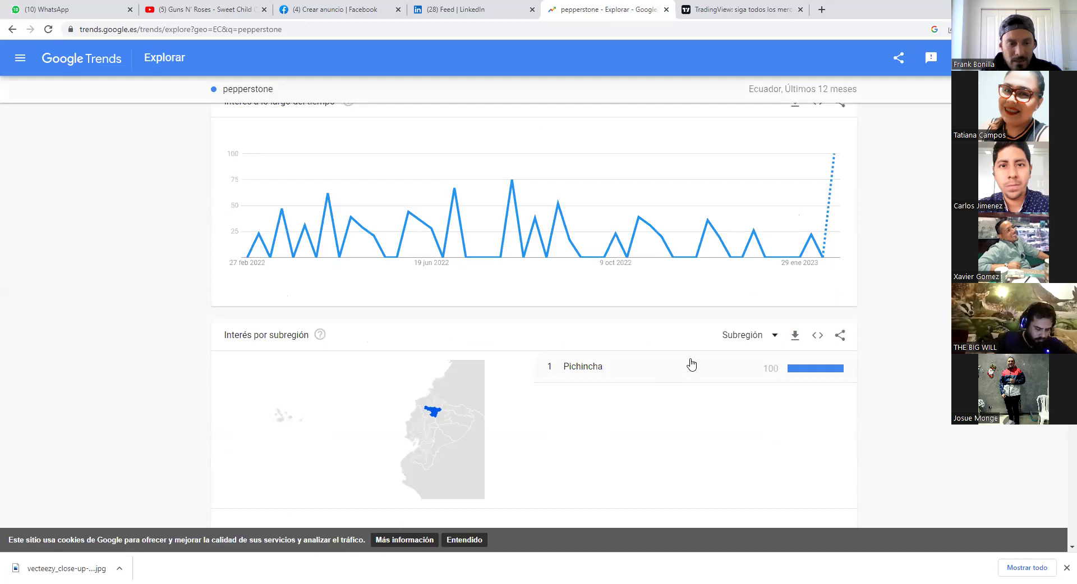
scroll(84, 401, "up", 2)
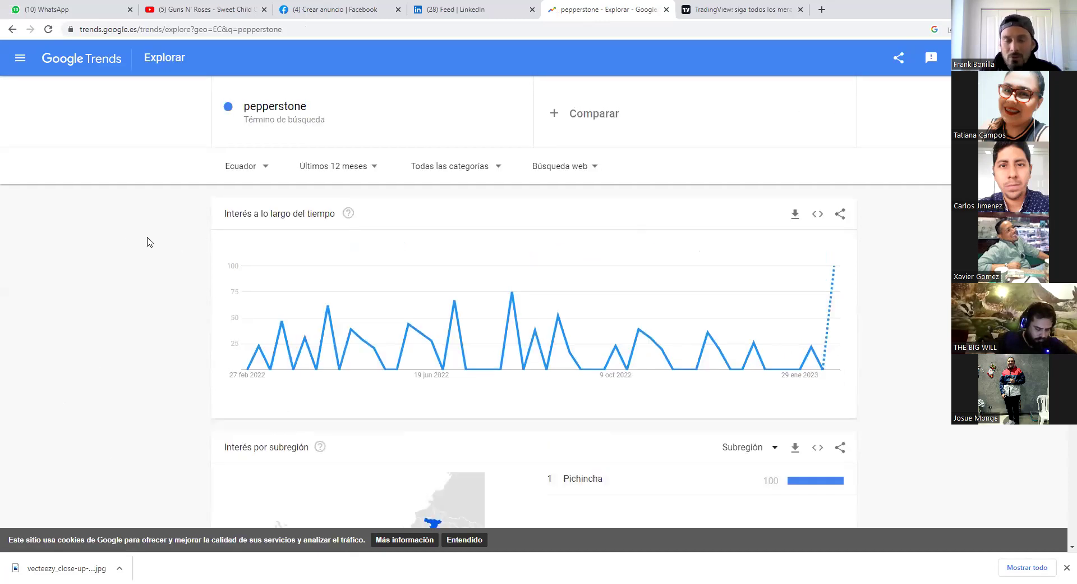
- Explore the search term "capital" in Ecuador and examine its interest over time and by subregion
left_click(298, 102)
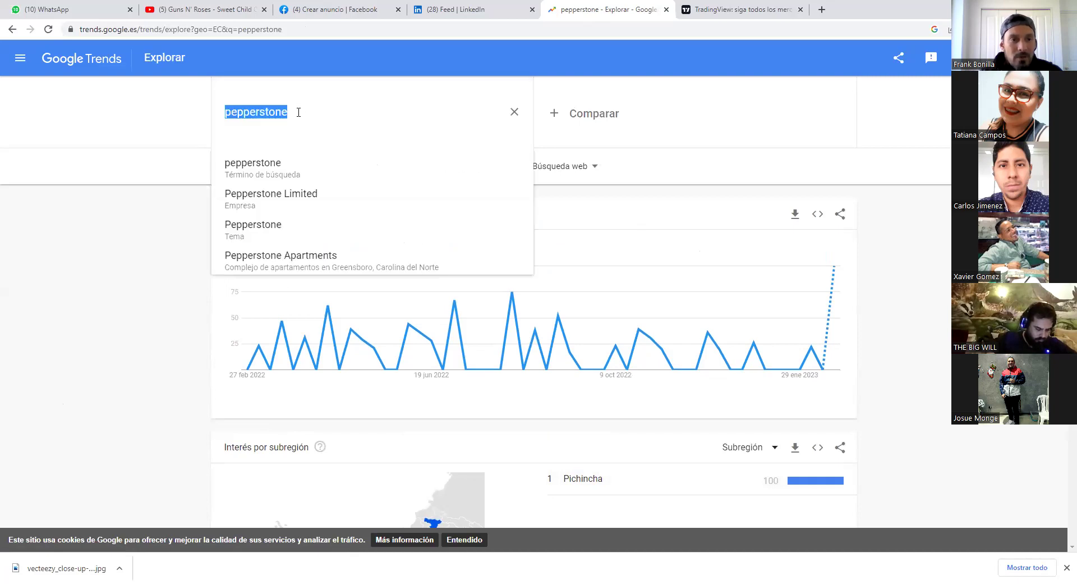
key("BackSpace")
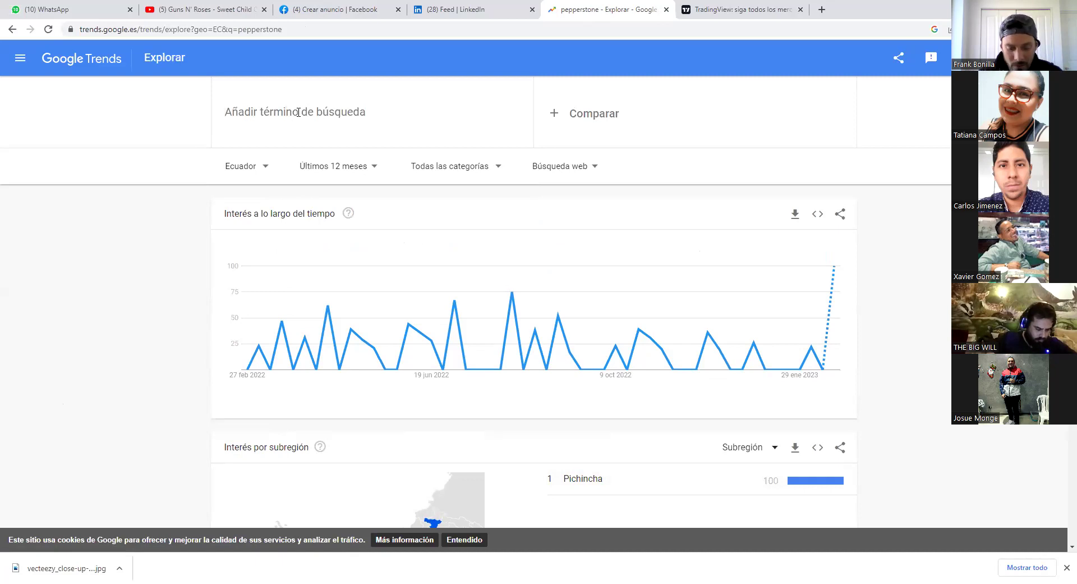
type("capital")
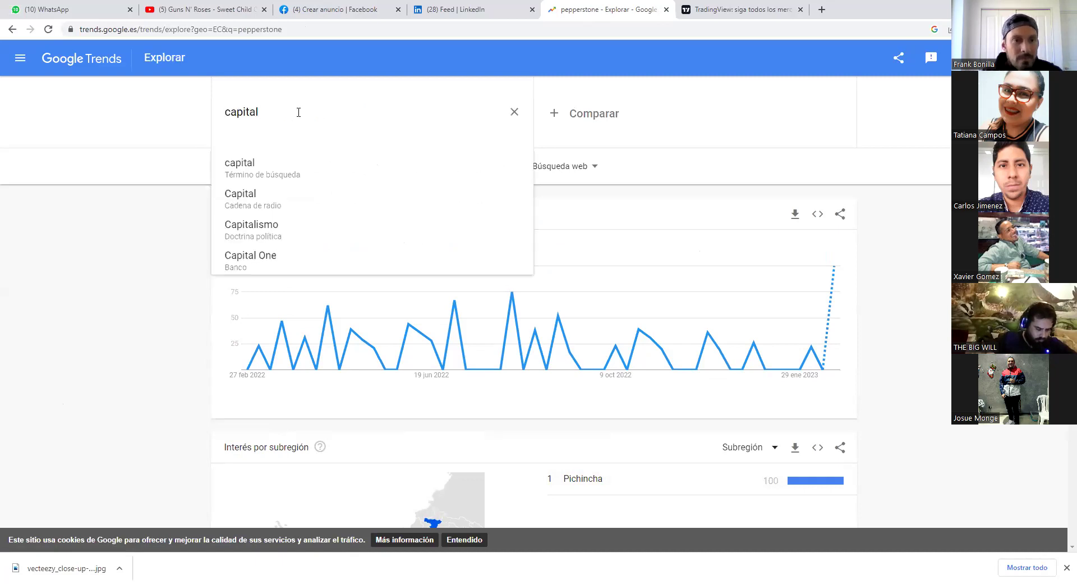
left_click(241, 165)
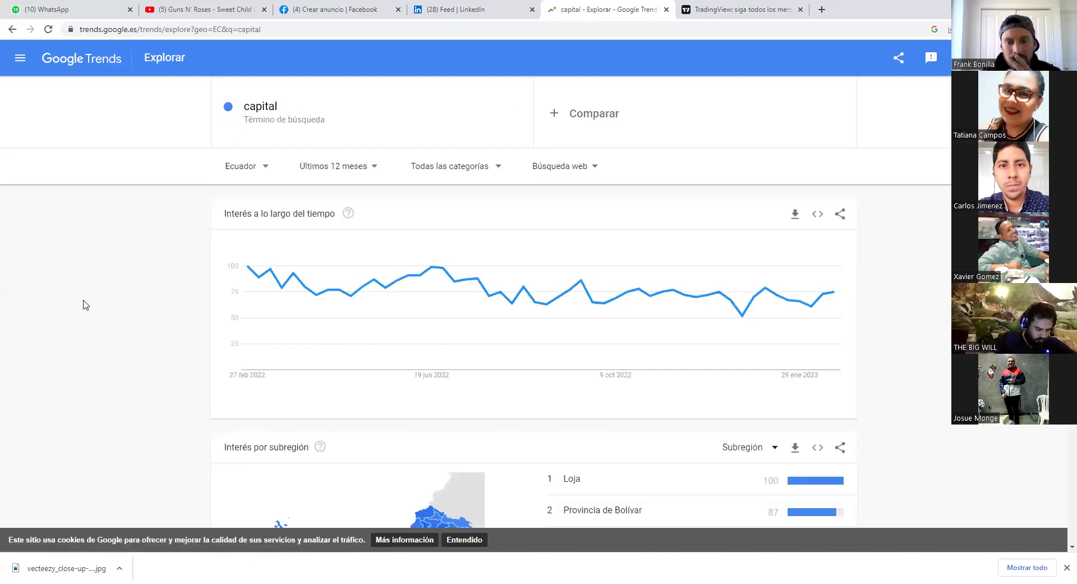
scroll(83, 305, "down", 2)
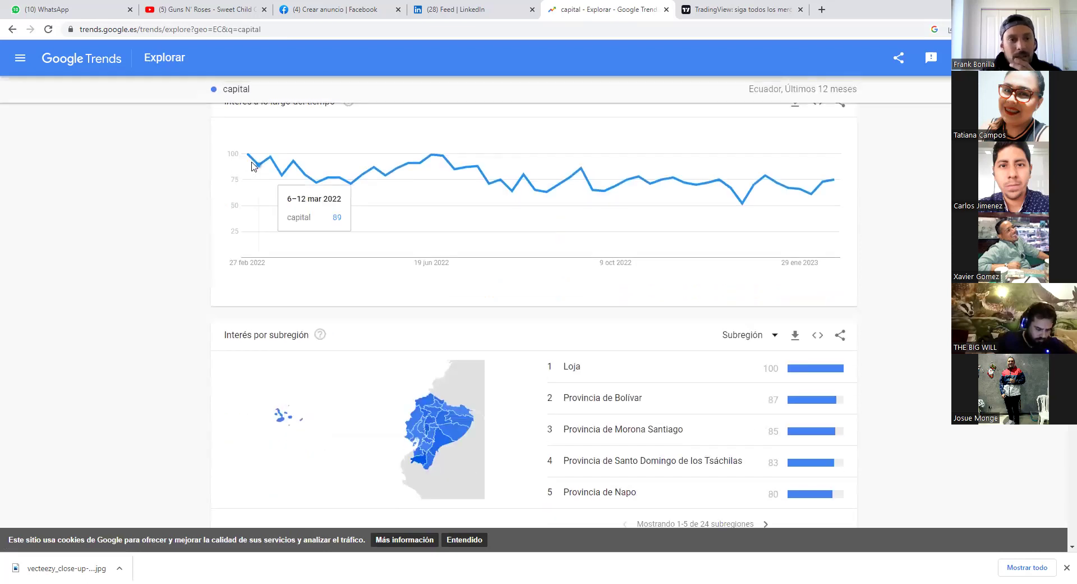
mouse_move(247, 157)
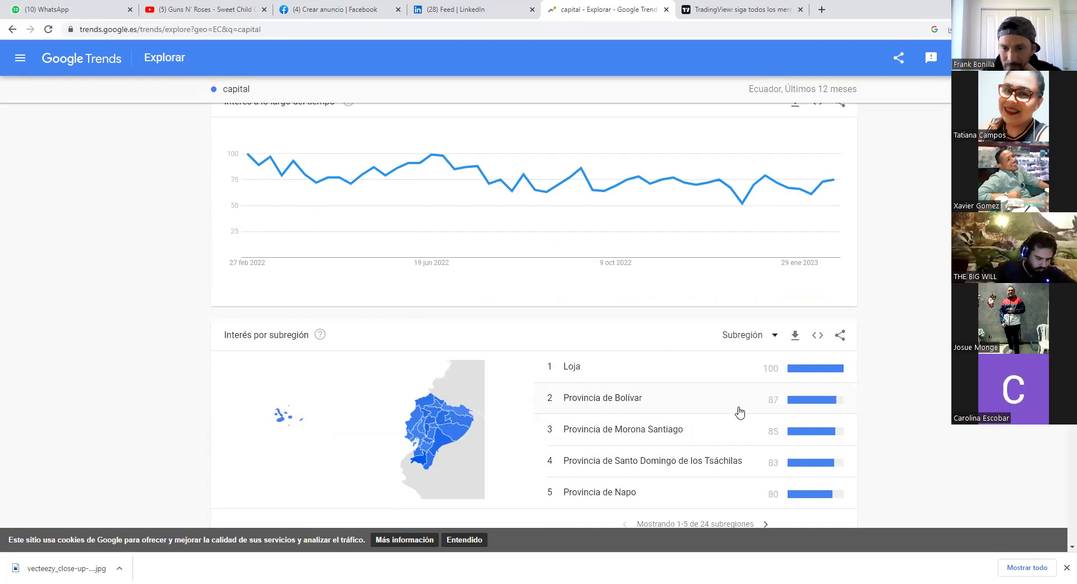
scroll(678, 408, "down", 2)
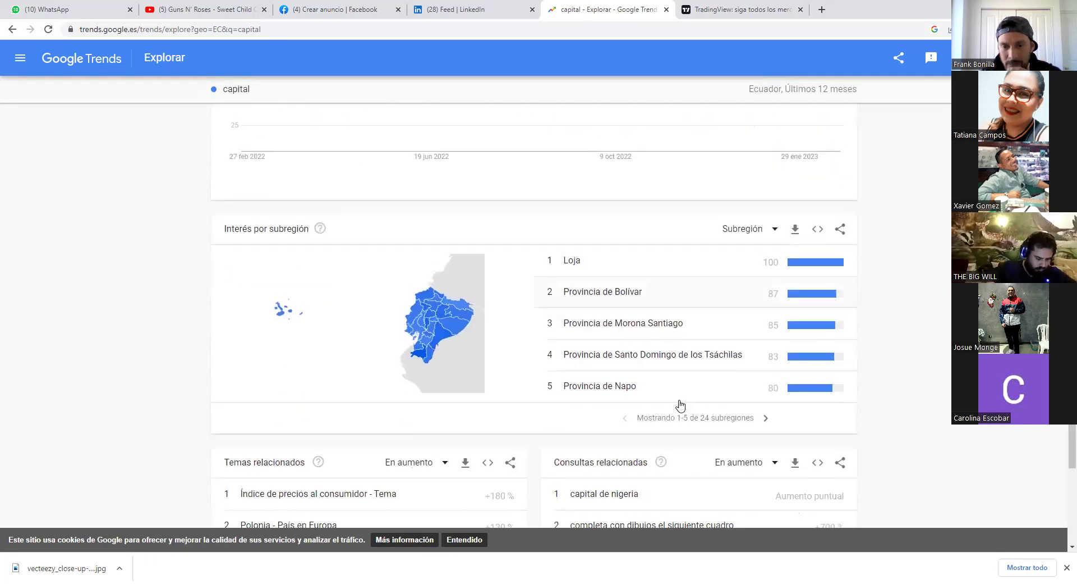
scroll(651, 310, "up", 1)
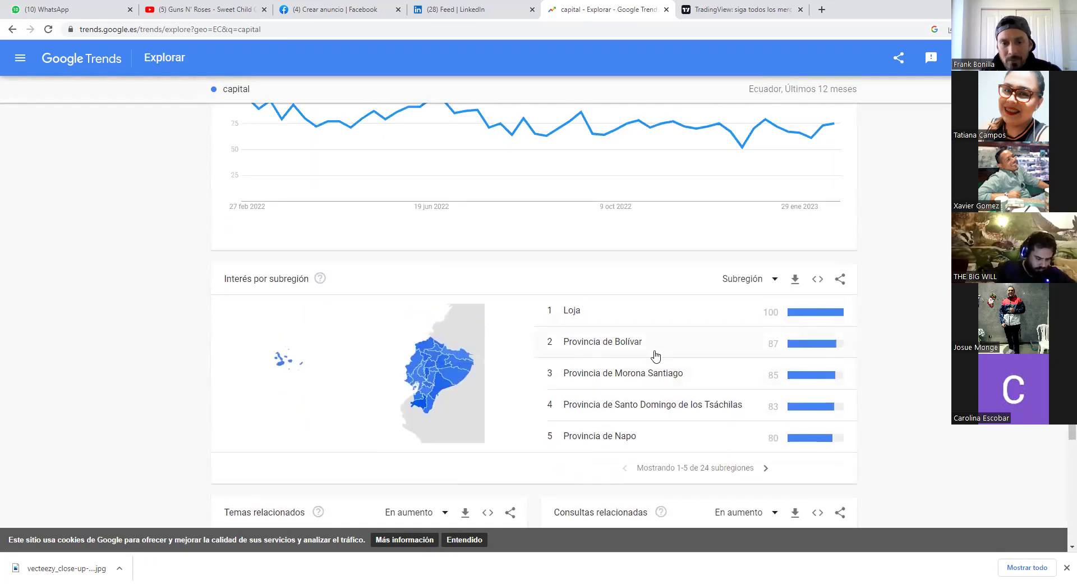
- Look over the related topics and related queries for the search term "capital" in Ecuador
scroll(654, 353, "down", 2)
scroll(653, 344, "down", 1)
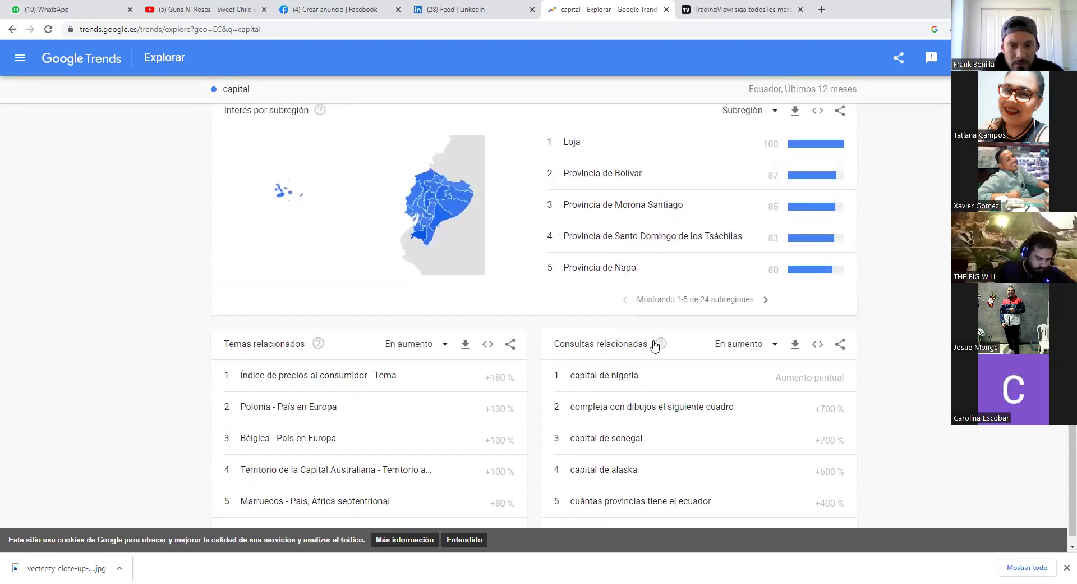
scroll(865, 378, "down", 1)
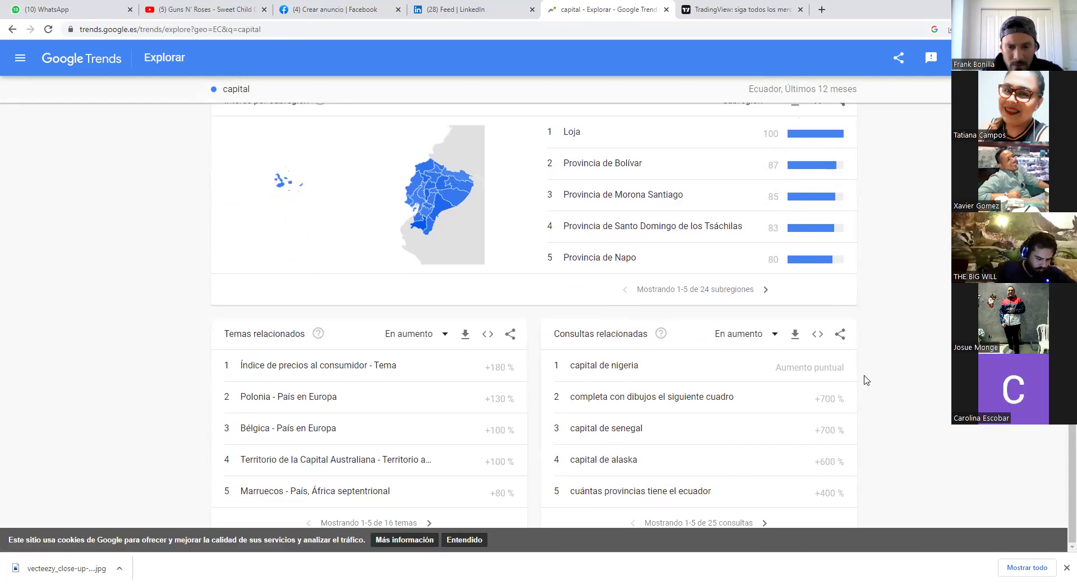
scroll(865, 378, "up", 6)
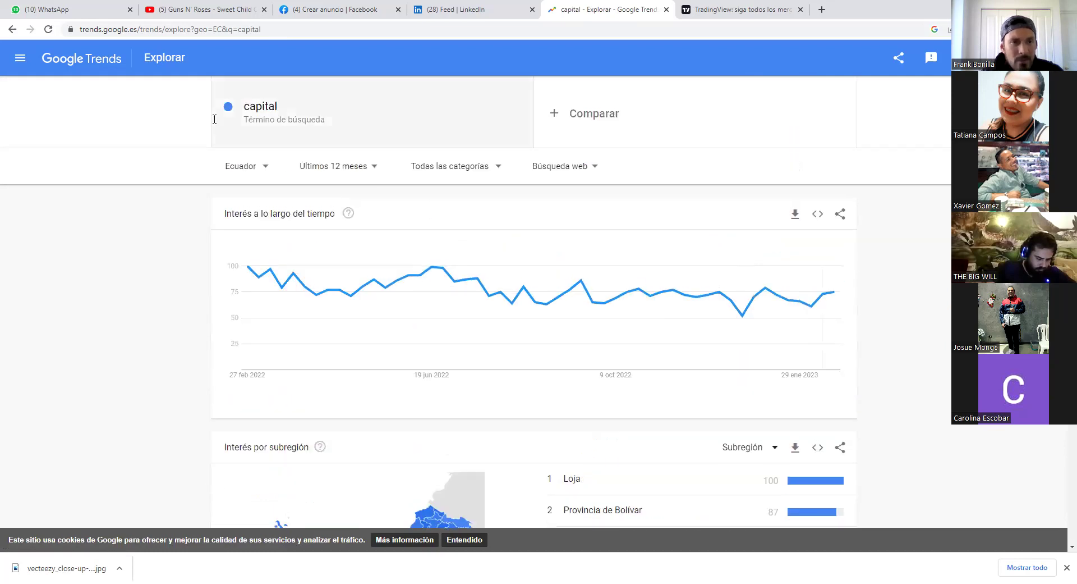
- Explore the search term "capital.com" in Ecuador and examine its interest by subregion and related topics
left_click(264, 112)
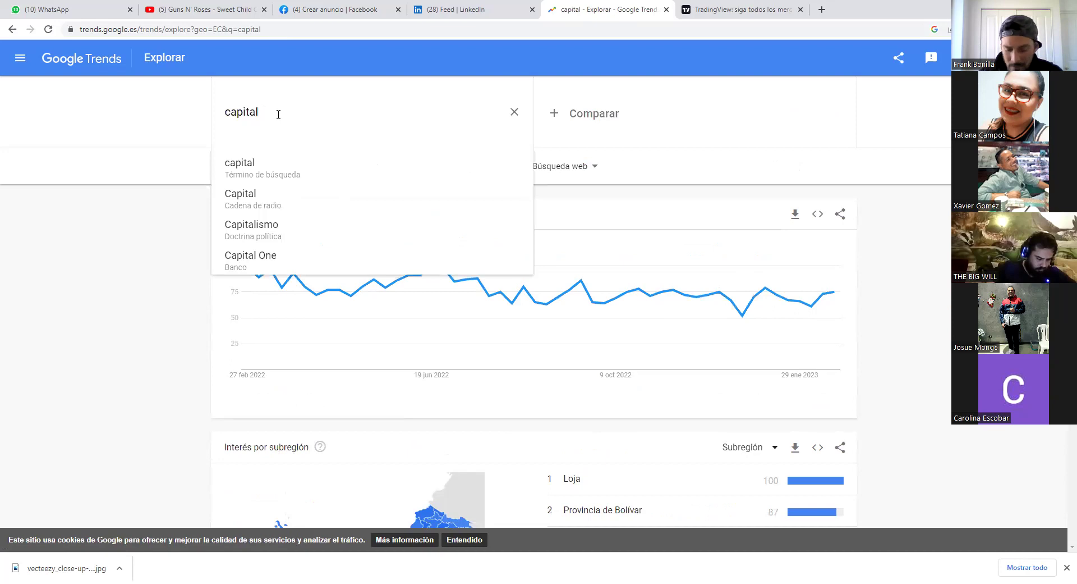
key("Return")
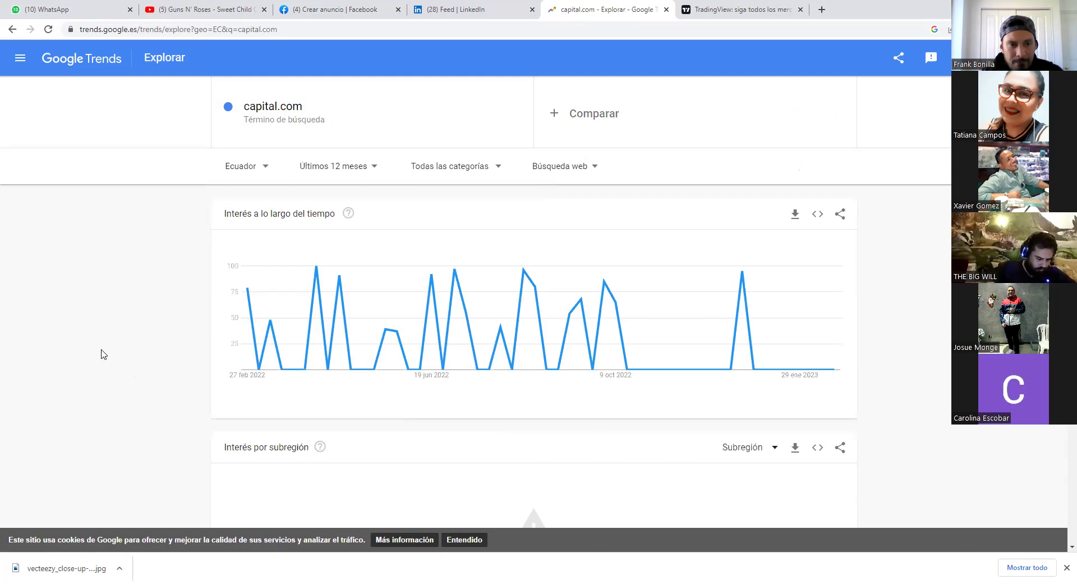
scroll(103, 354, "down", 2)
scroll(102, 354, "down", 4)
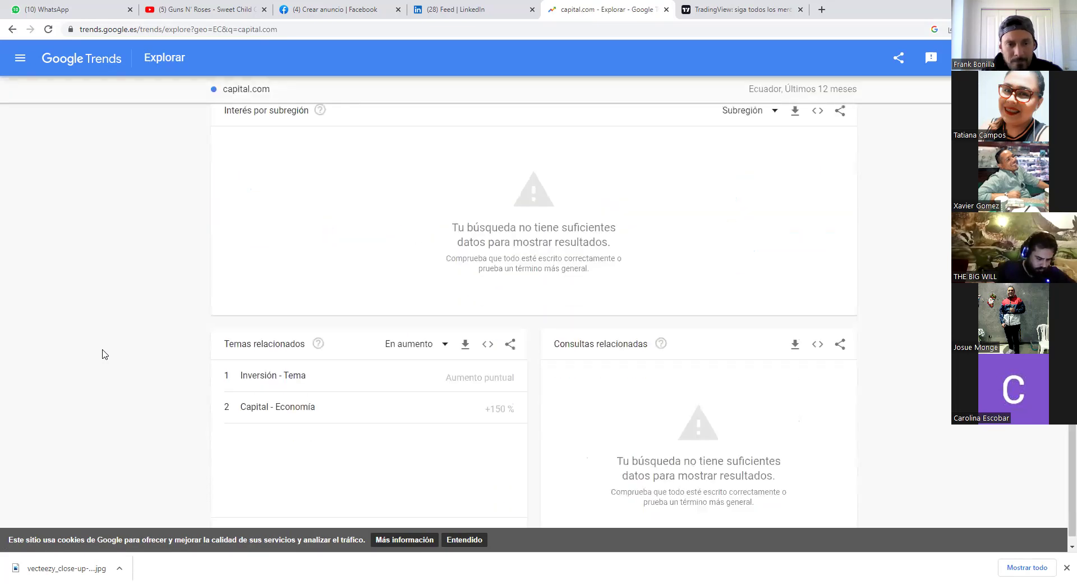
- Explore the related topic "Inversión" and examine its interest over time and by subregion in Ecuador
left_click(245, 376)
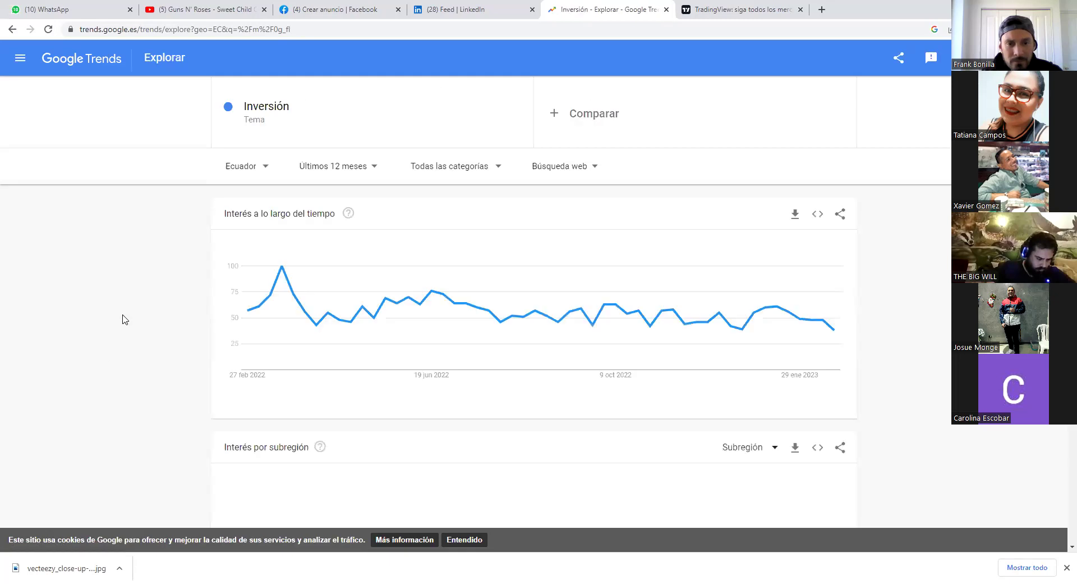
scroll(125, 319, "down", 2)
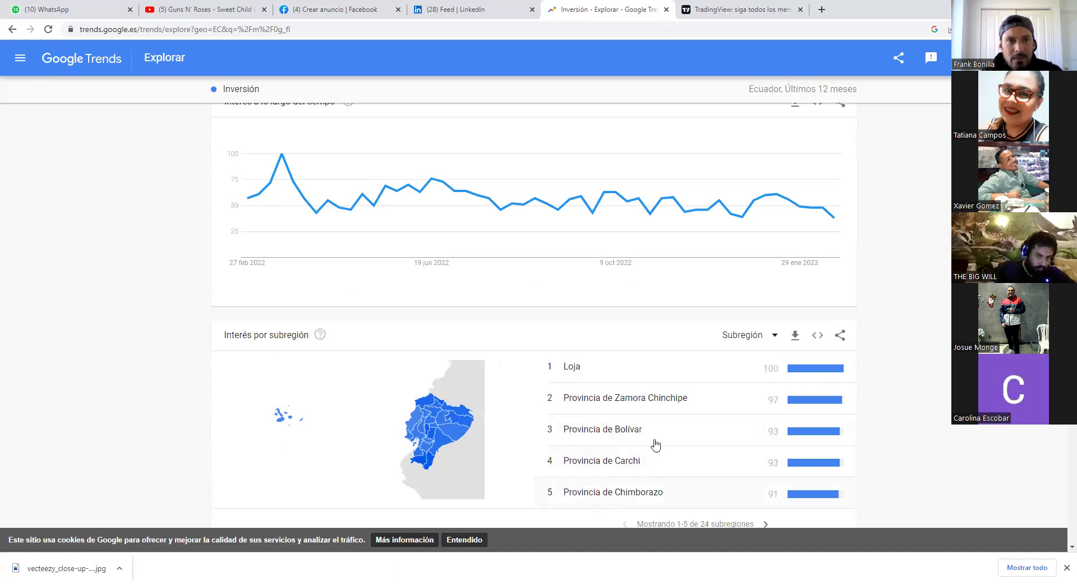
- Switch to the Facebook ad's audience editor and add the state/province "Provincia de Bolívar, Ecuador" to the audience locations
left_click(429, 5)
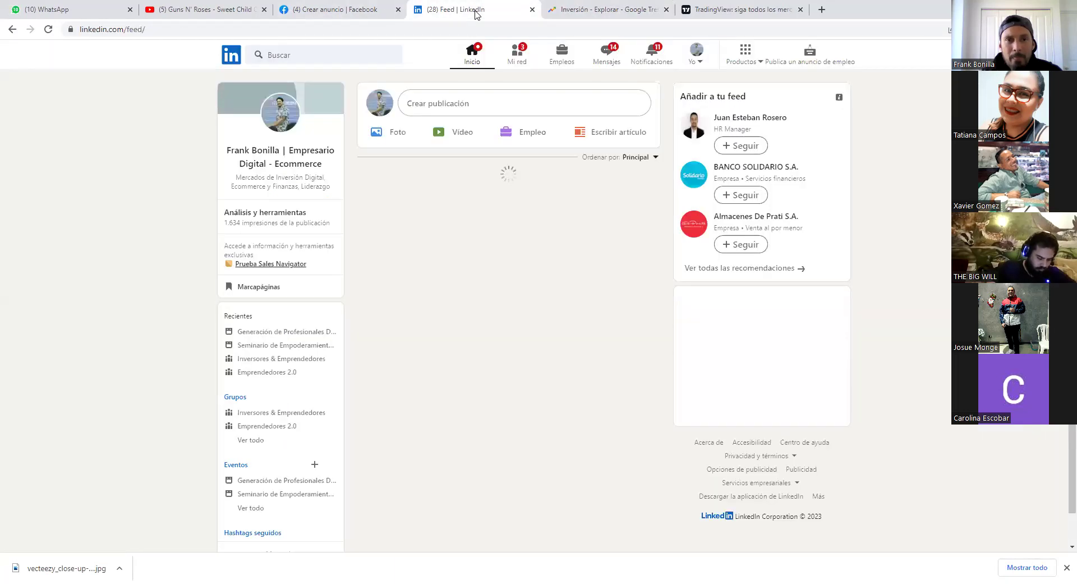
left_click(375, 4)
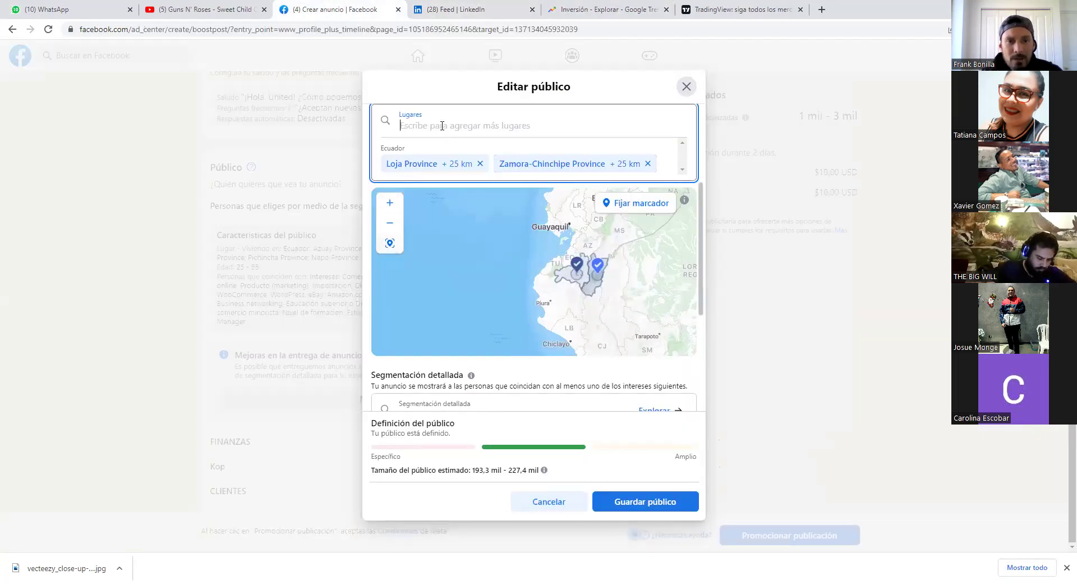
type("pro")
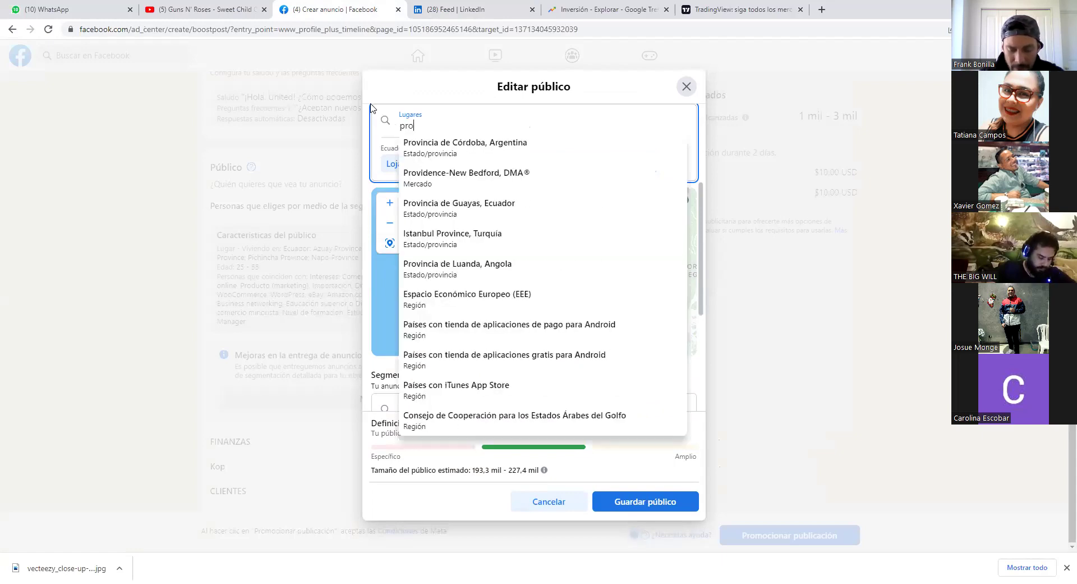
type("vincia")
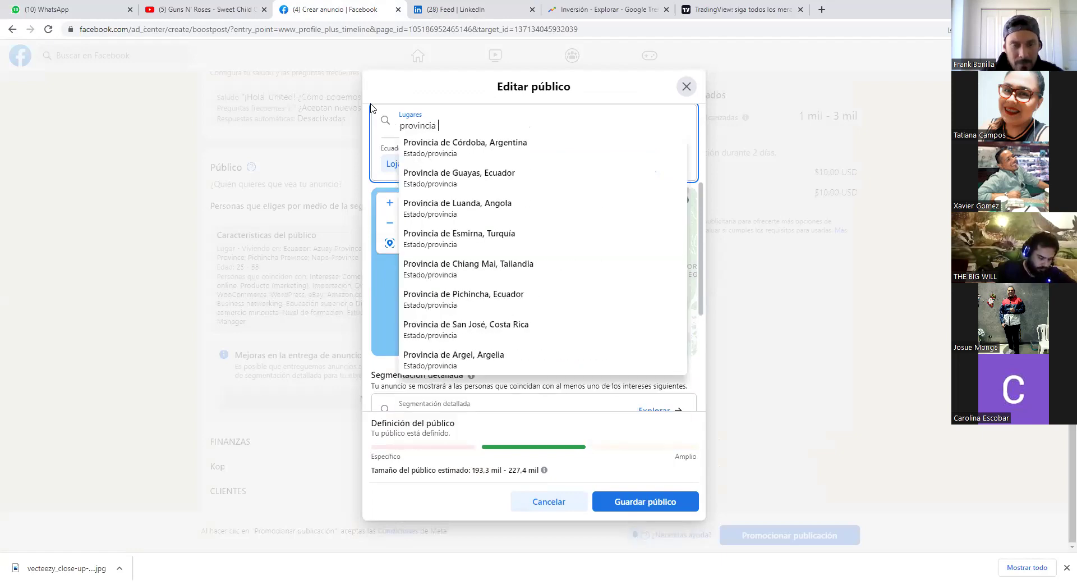
type(" de bolivar")
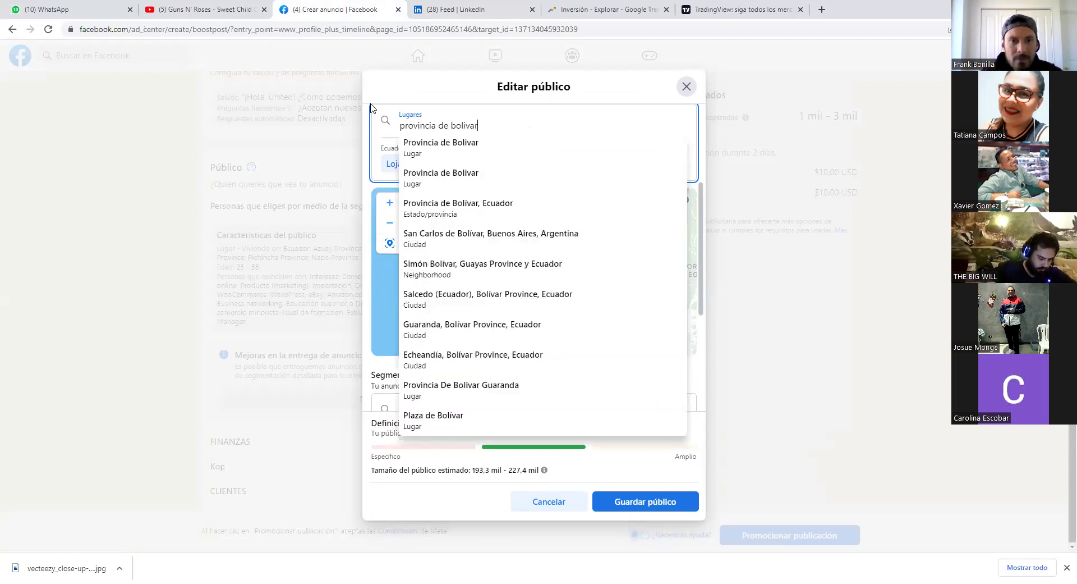
left_click(449, 205)
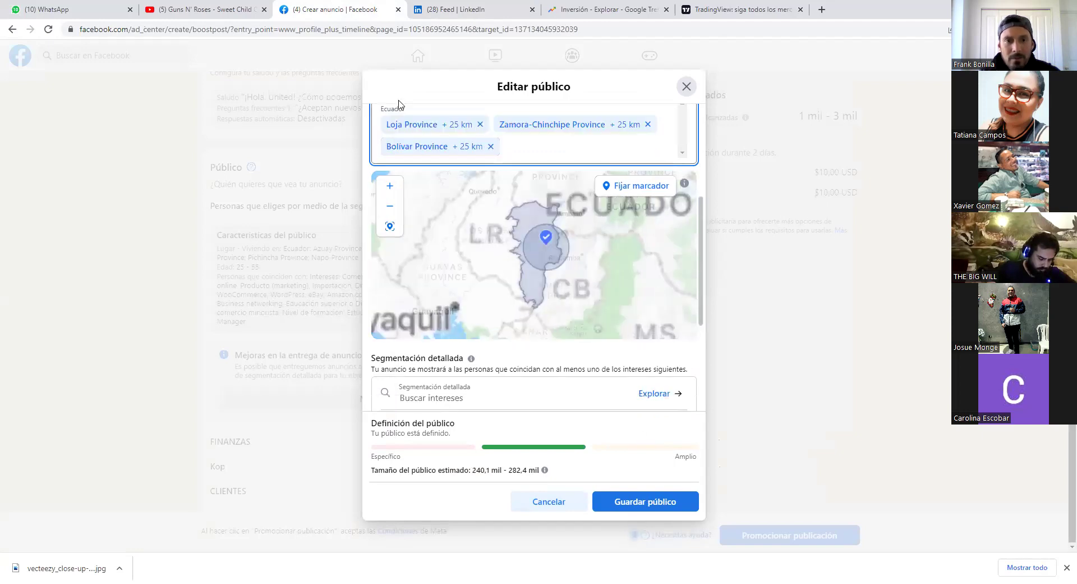
- Add the state/province "Provincia de Carchi, Ecuador" to the audience locations
scroll(454, 183, "up", 1)
scroll(572, 138, "up", 1)
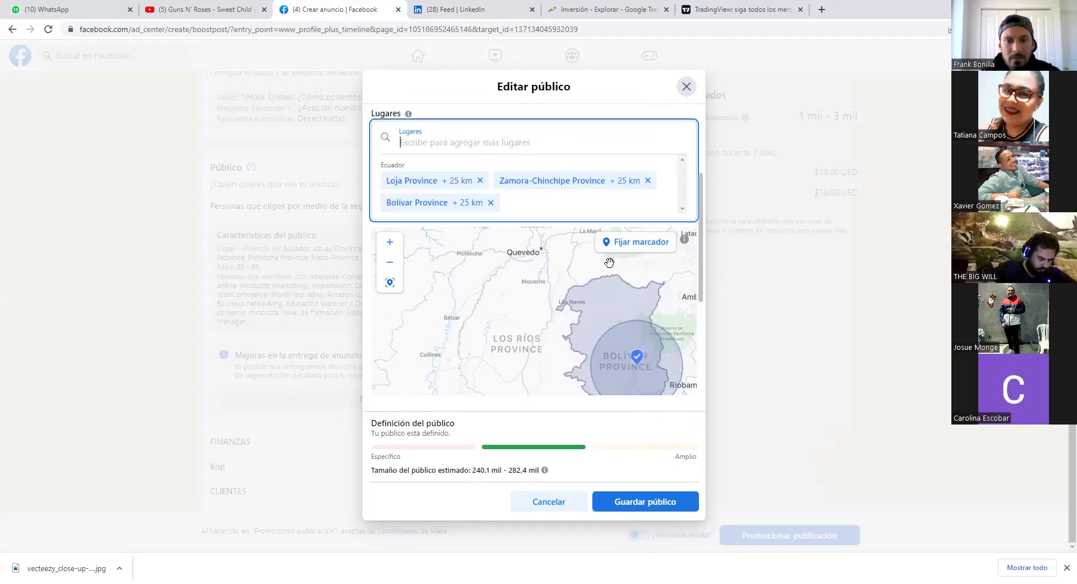
scroll(608, 272, "down", 5)
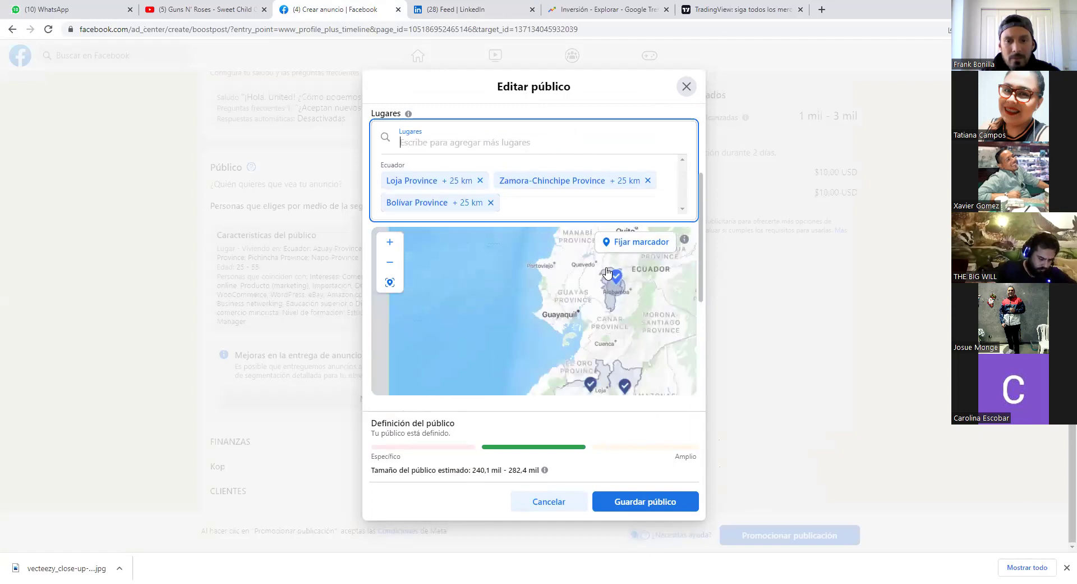
left_click(450, 141)
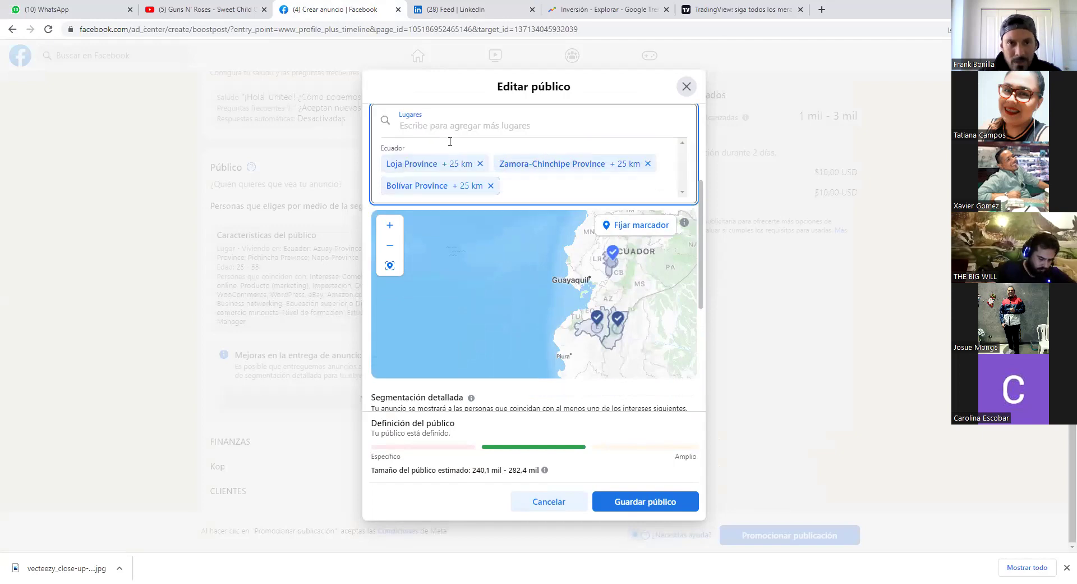
type("provi")
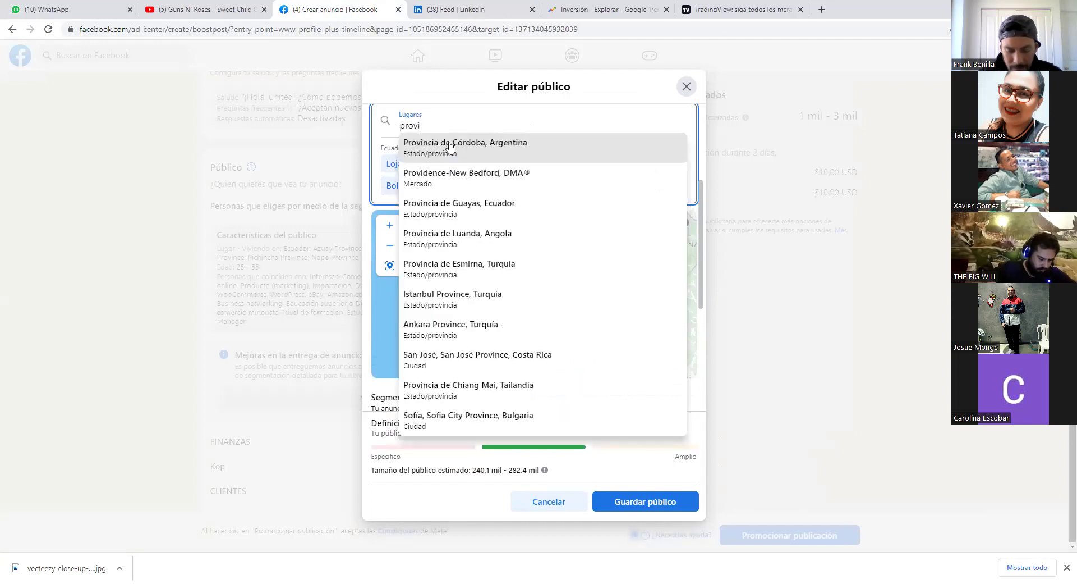
type("ncia de ")
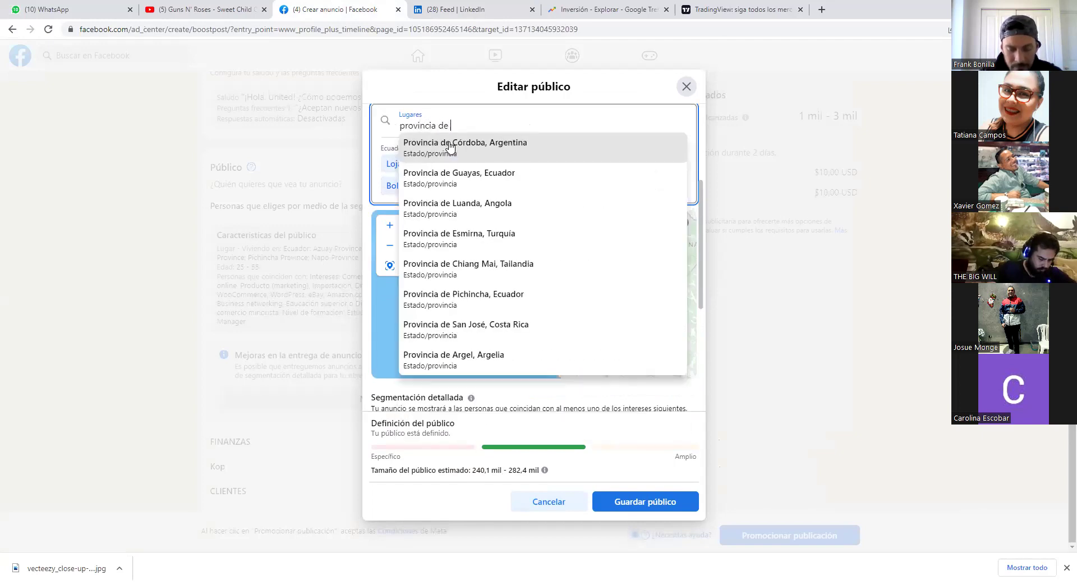
type("carchi")
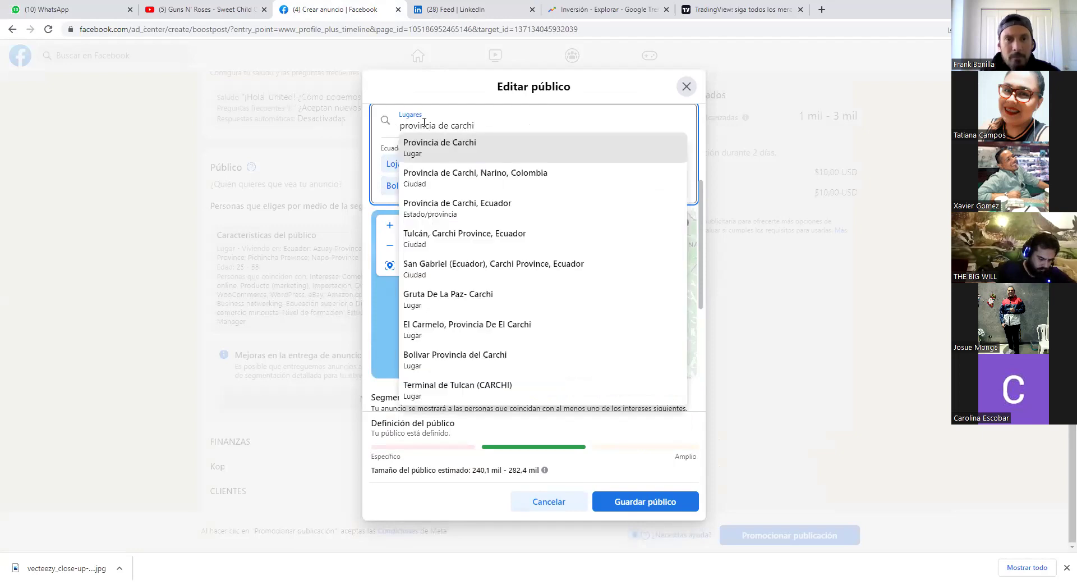
left_click(466, 209)
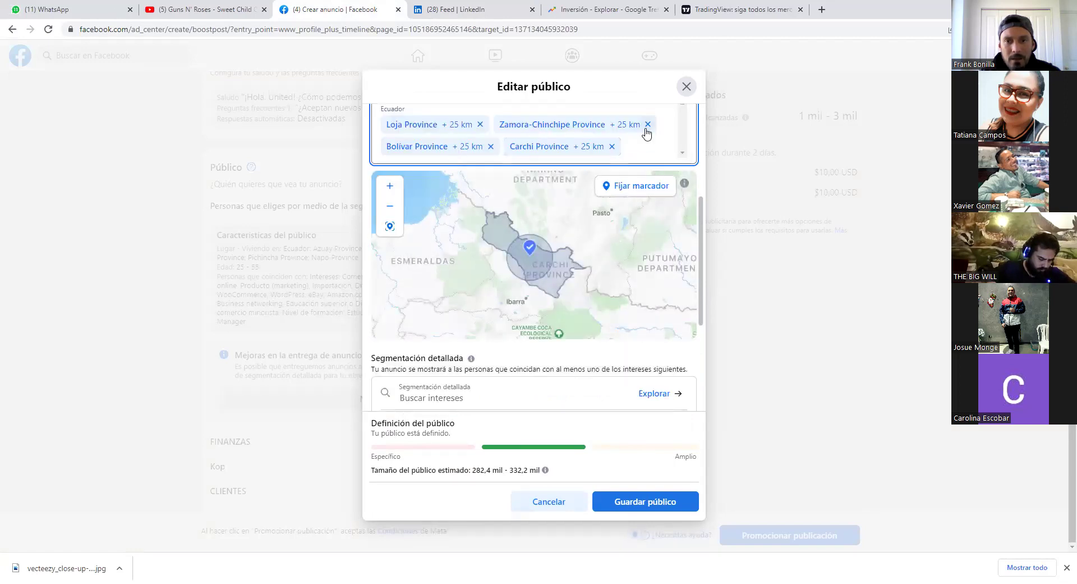
- Add the state/province "Provincia de Chimborazo, Ecuador" to the audience locations
scroll(628, 137, "up", 2)
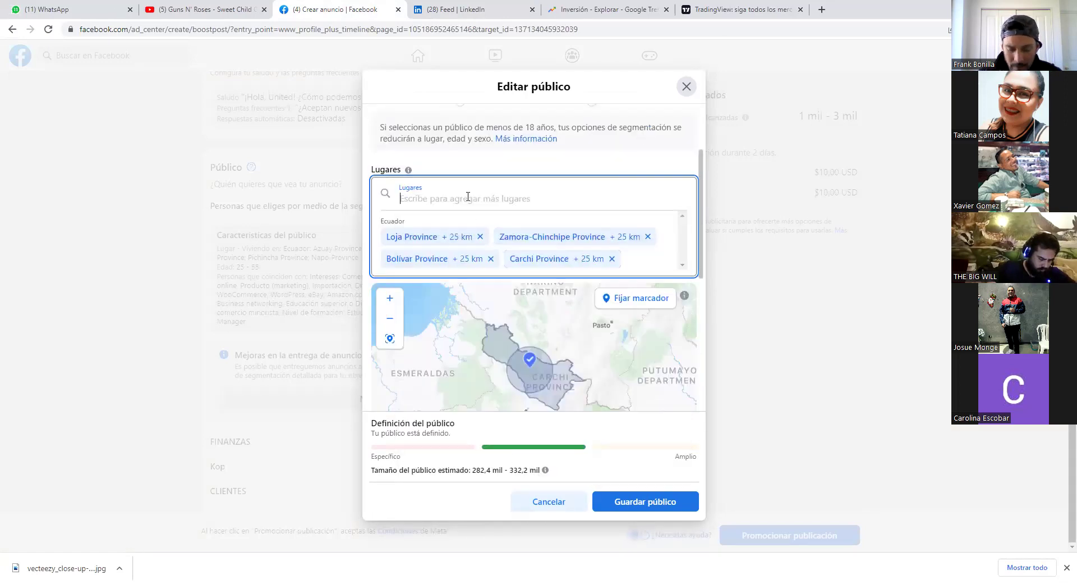
type("provincia dl")
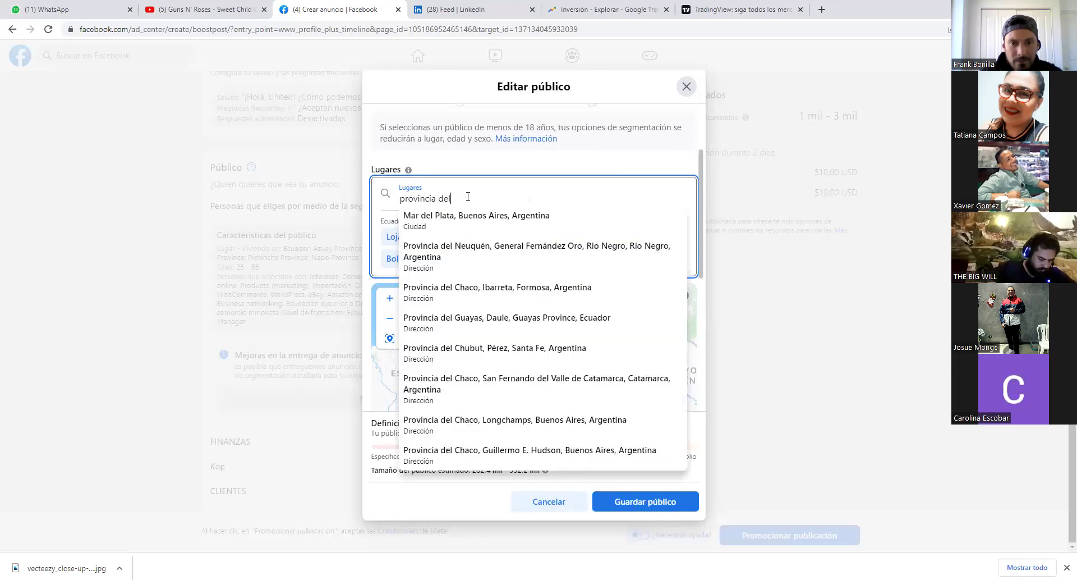
type("chimb")
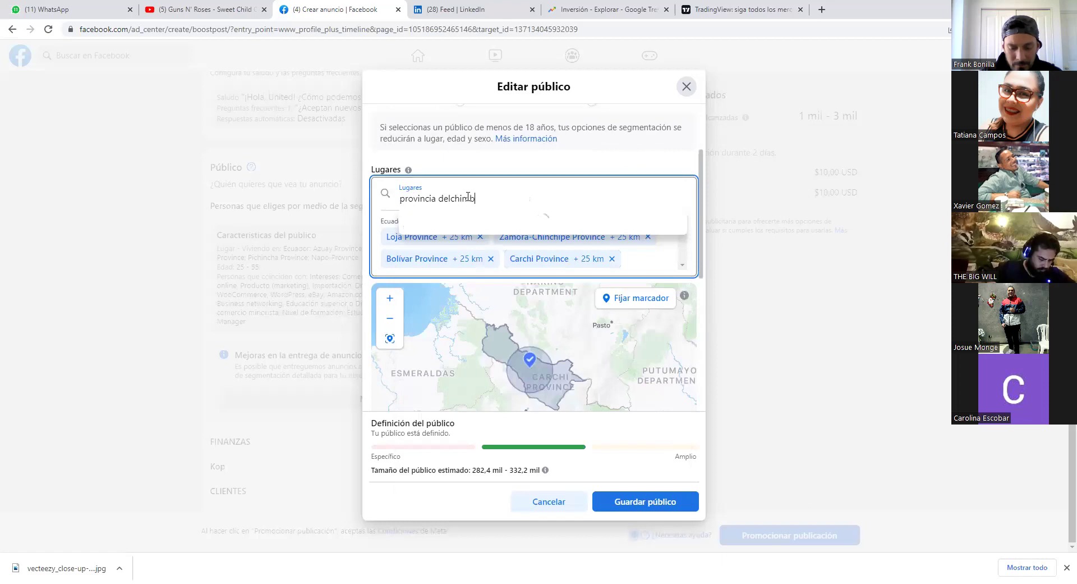
type("orazo")
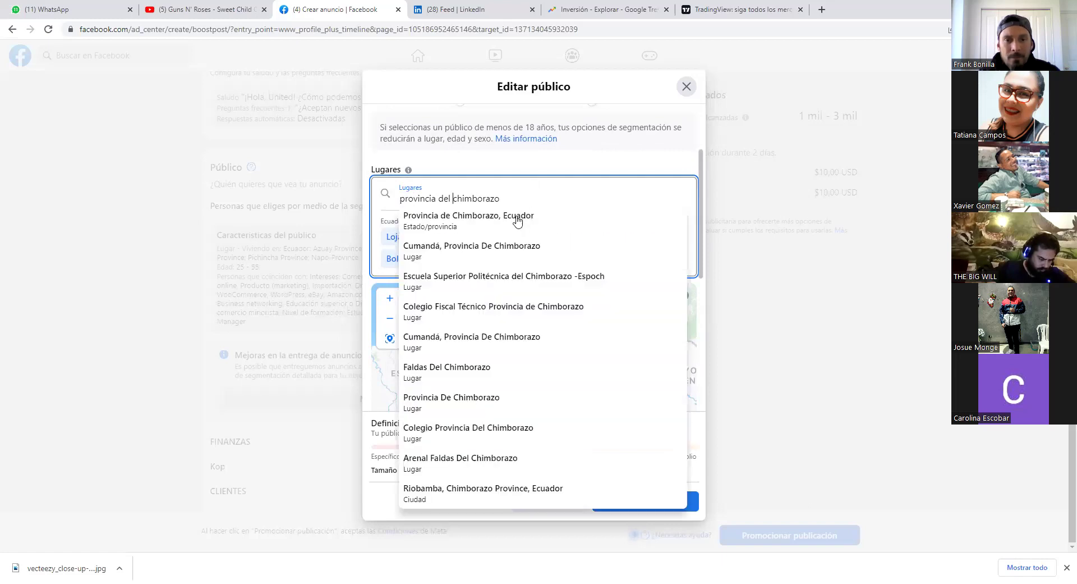
left_click(518, 222)
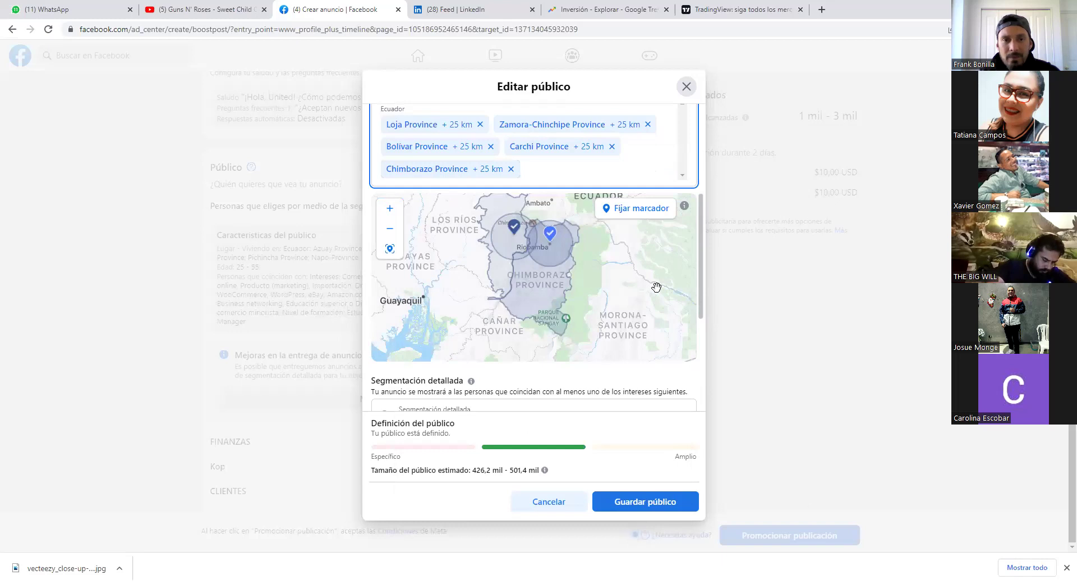
- Examine the map of Ecuador showing the selected provinces in the audience
scroll(656, 286, "down", 2)
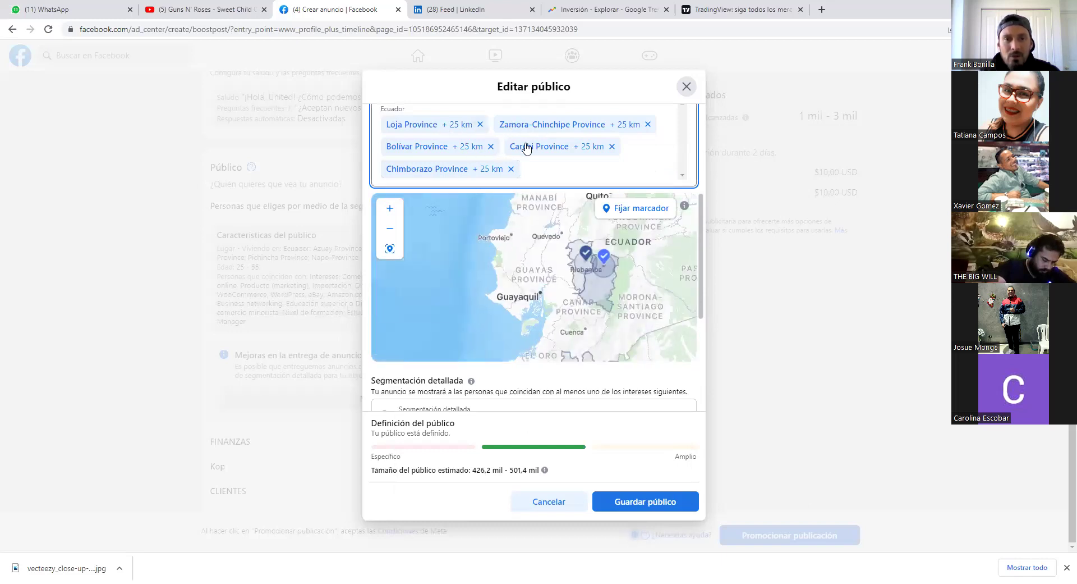
scroll(632, 318, "down", 3)
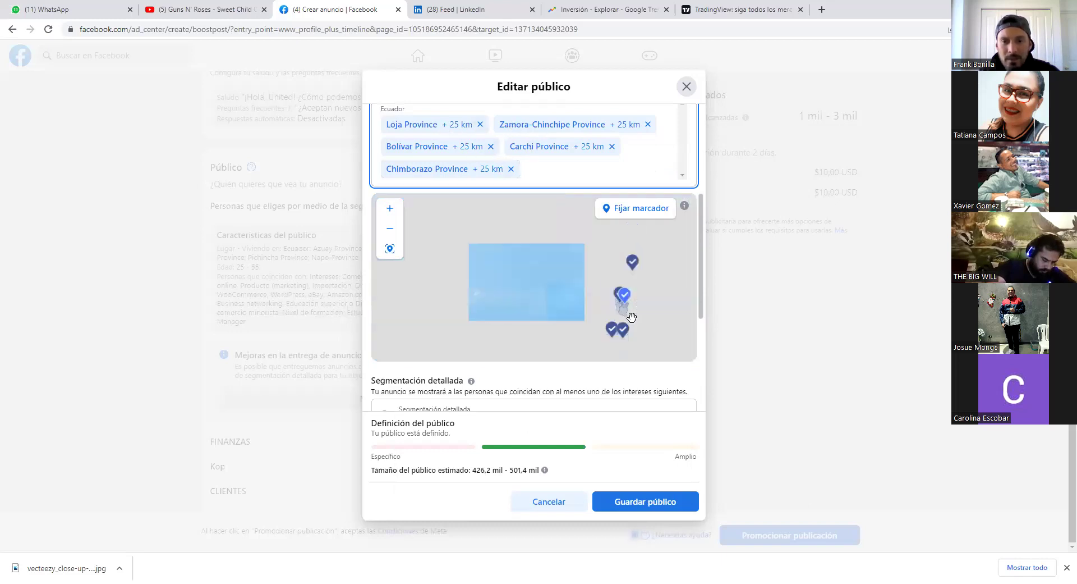
left_click_drag(632, 317, 535, 273)
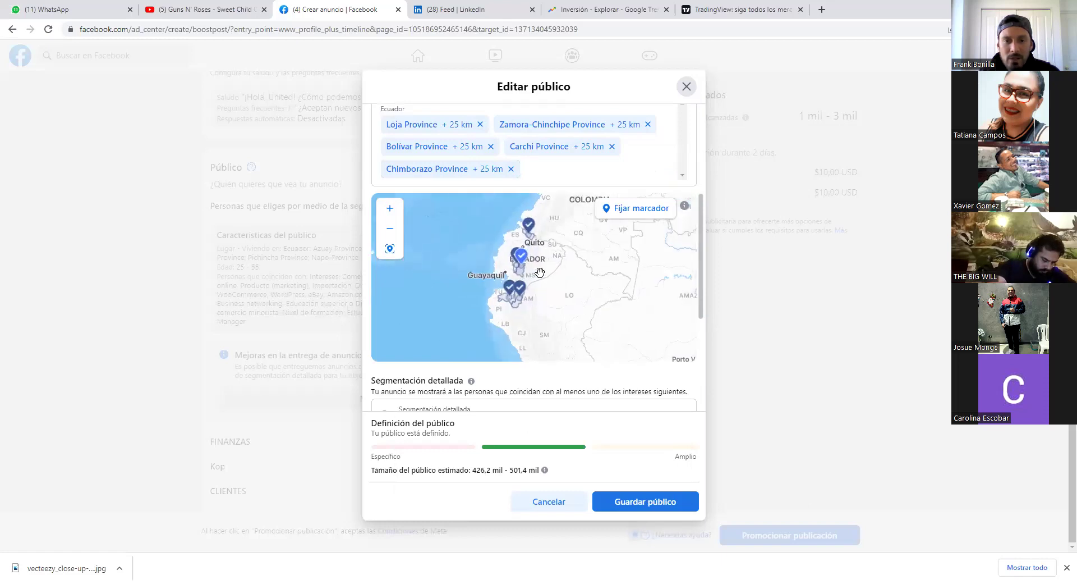
scroll(536, 274, "up", 1)
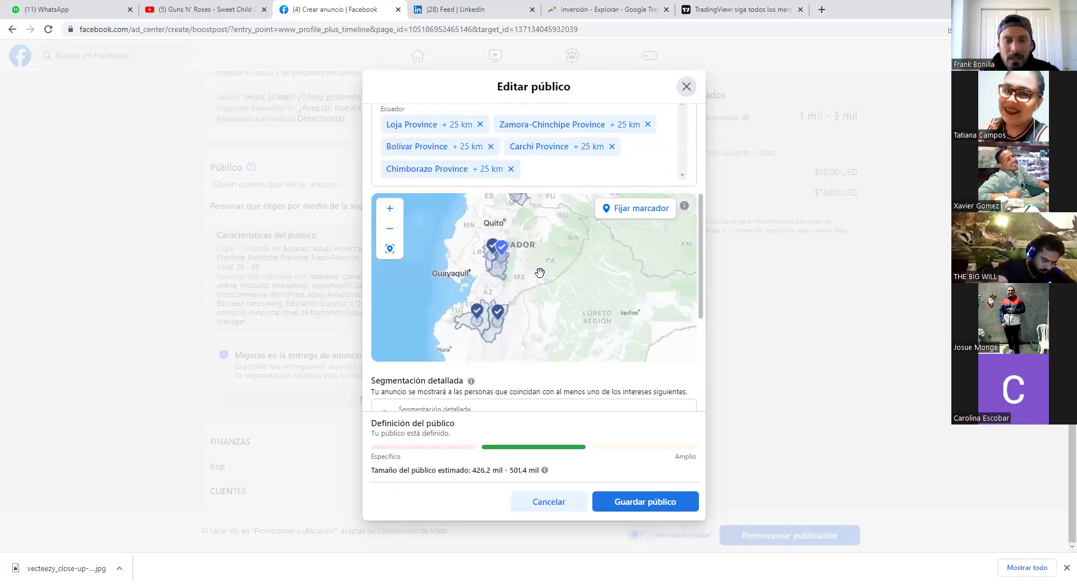
left_click_drag(547, 285, 550, 307)
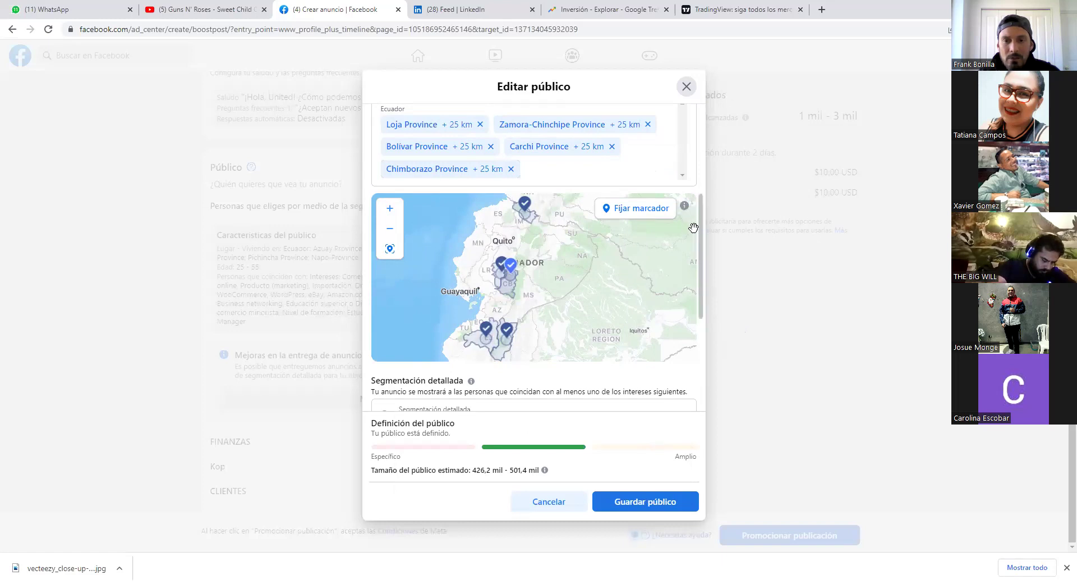
- Remove the interests "Comercio electrónico (comercio minorista)", "Comercio (economía)" and "Promociones comerciales (marketing)" from the detailed targeting
scroll(695, 236, "down", 1)
scroll(702, 238, "down", 4)
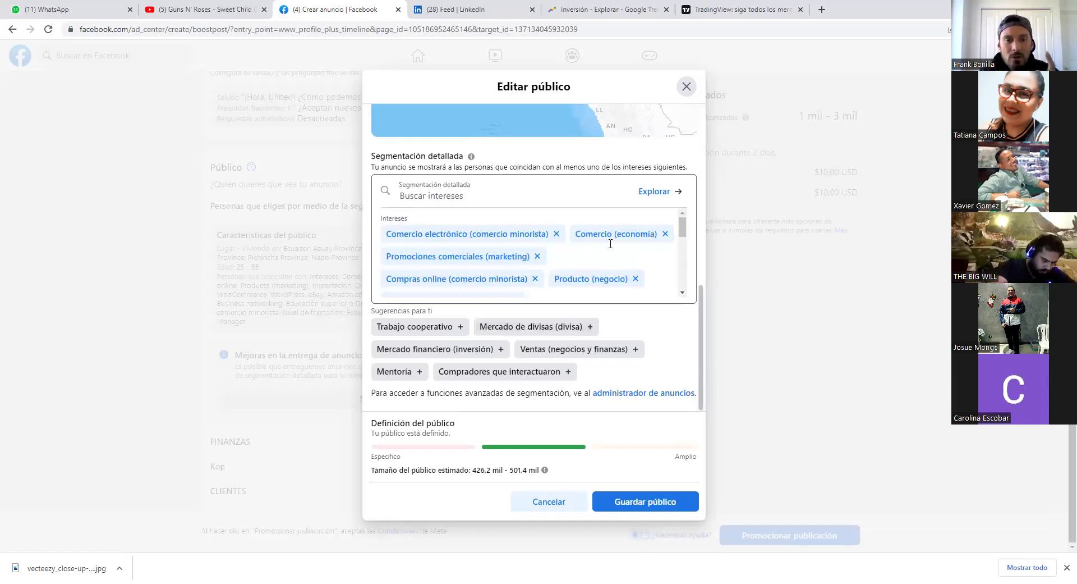
left_click(556, 234)
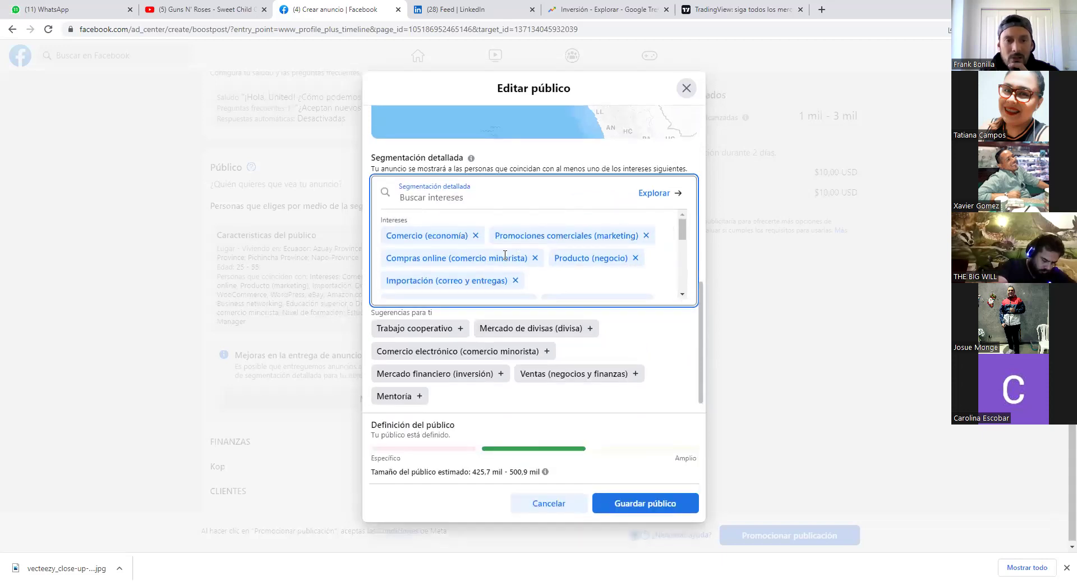
left_click(476, 237)
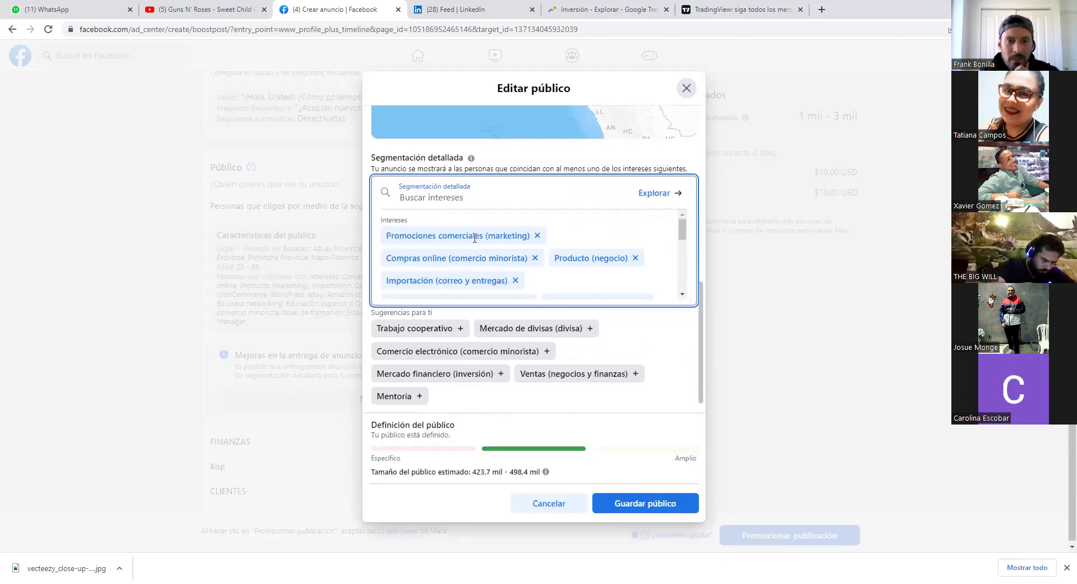
left_click(537, 237)
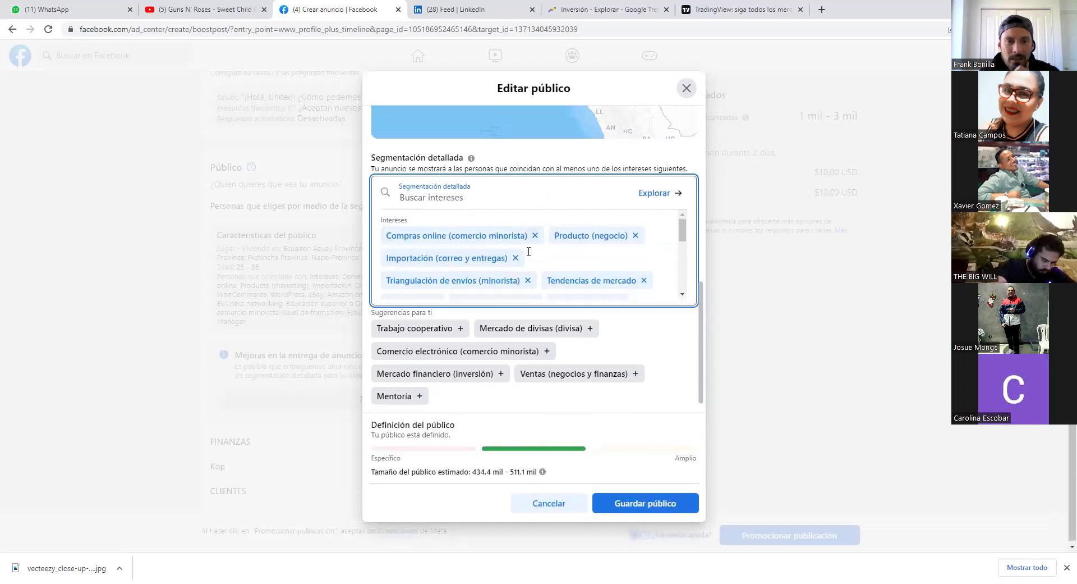
- Remove the interests "Compras online (comercio minorista)", "Producto (negocio)", "Importación (correo y entregas)", "Triangulación de envíos (minorista)" and "Tendencias de mercado" from the audience
left_click(534, 235)
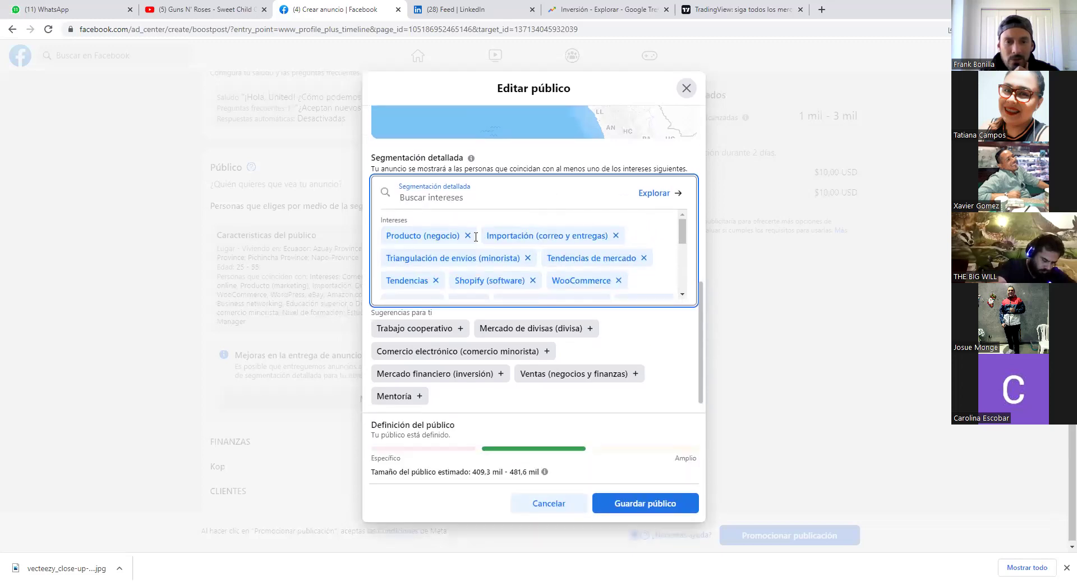
left_click(468, 236)
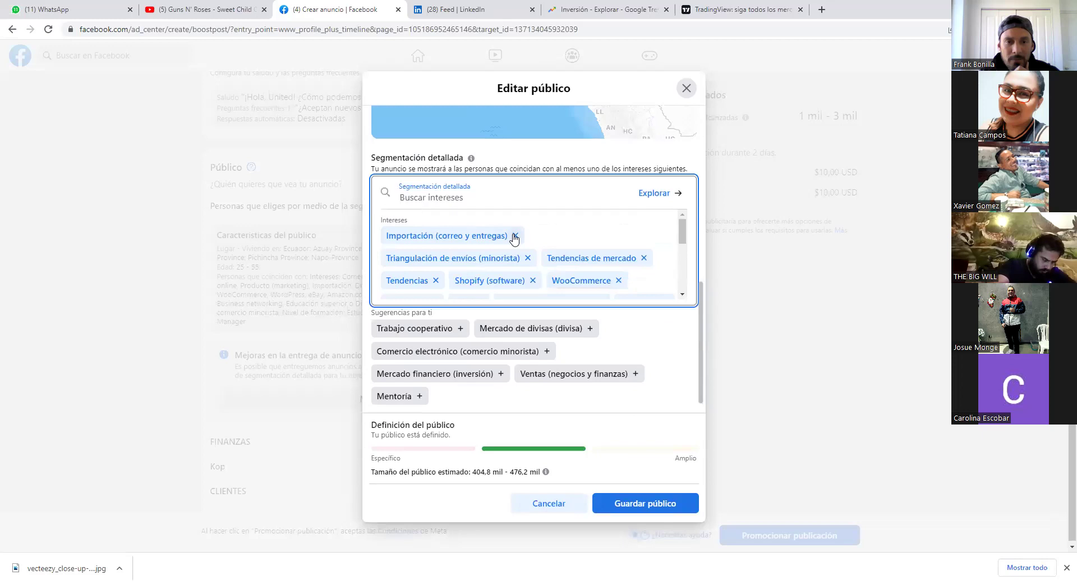
left_click(514, 237)
left_click(528, 236)
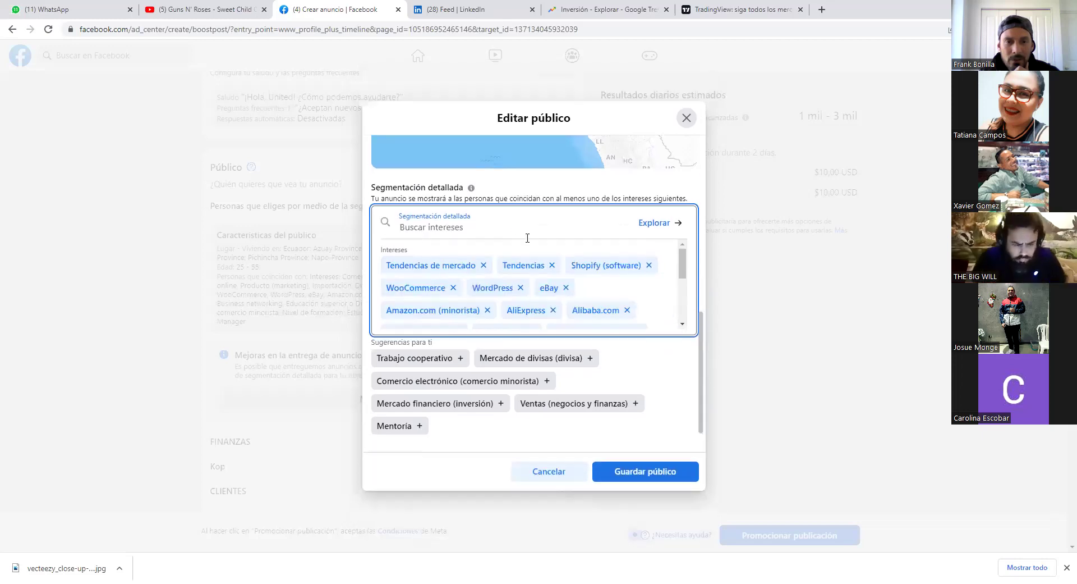
left_click(484, 236)
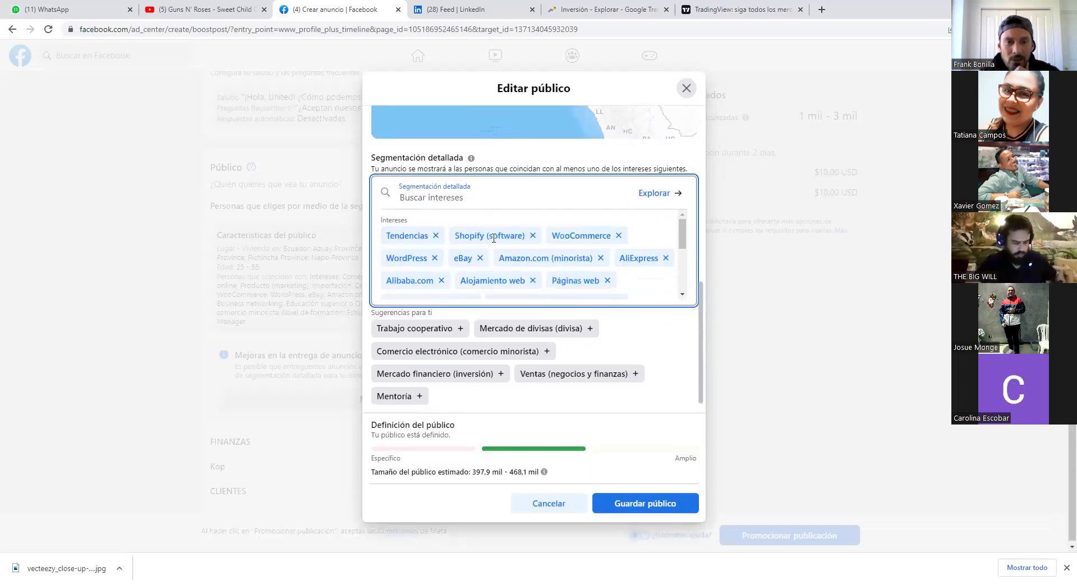
- Remove the interests "Shopify (software)", "Tendencias", "WooCommerce", "WordPress", "eBay", "Amazon.com (minorista)", "Alibaba.com" and "AliExpress" from the detailed targeting
left_click(533, 236)
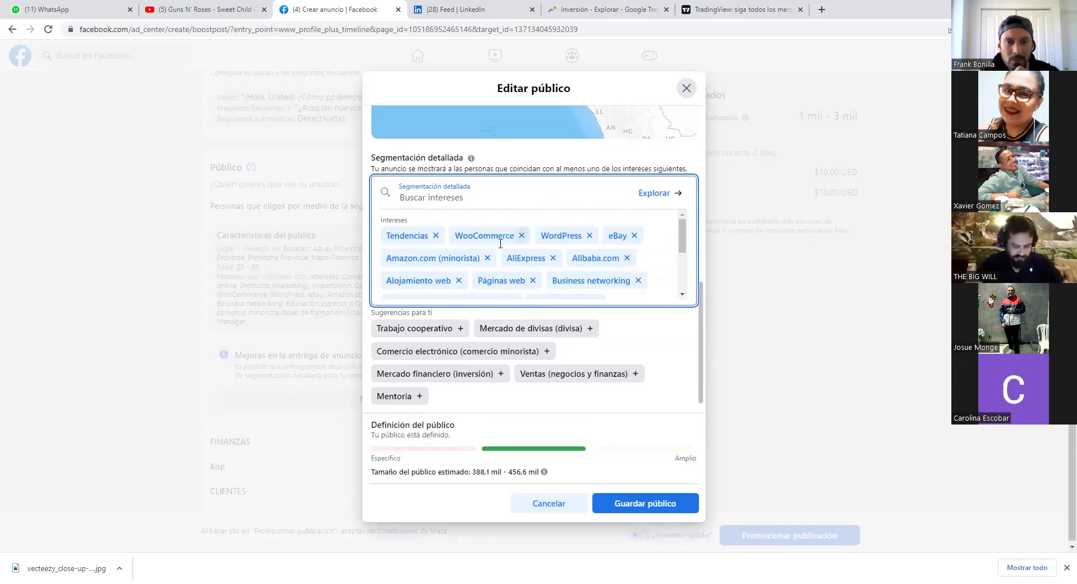
left_click(437, 237)
left_click(451, 235)
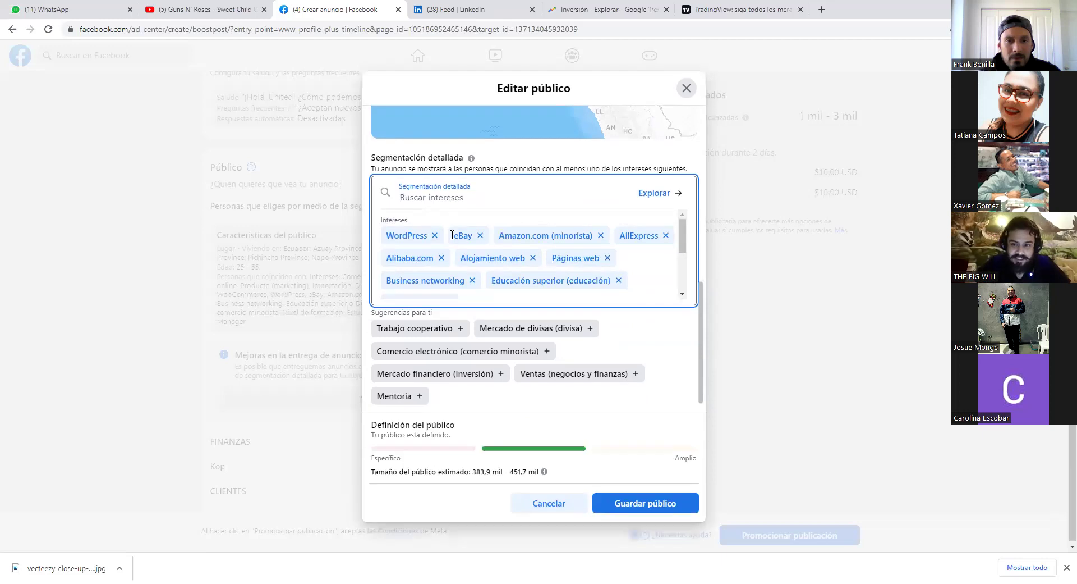
left_click(435, 236)
left_click(412, 235)
left_click(487, 236)
left_click(506, 236)
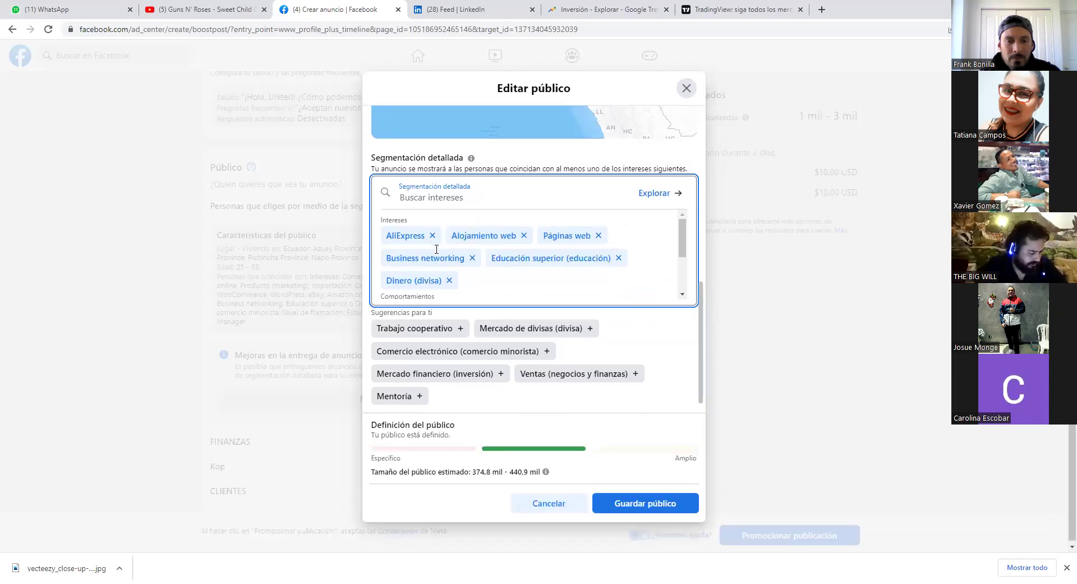
left_click(433, 236)
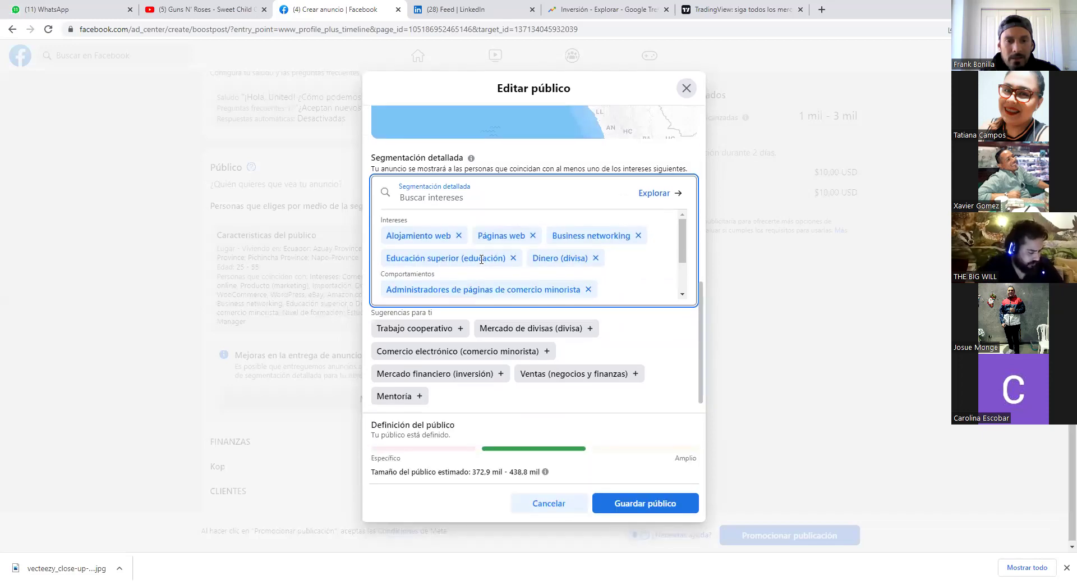
- Remove the interests "Páginas web", "Business networking" and "Alojamiento web" from the detailed targeting
left_click(532, 235)
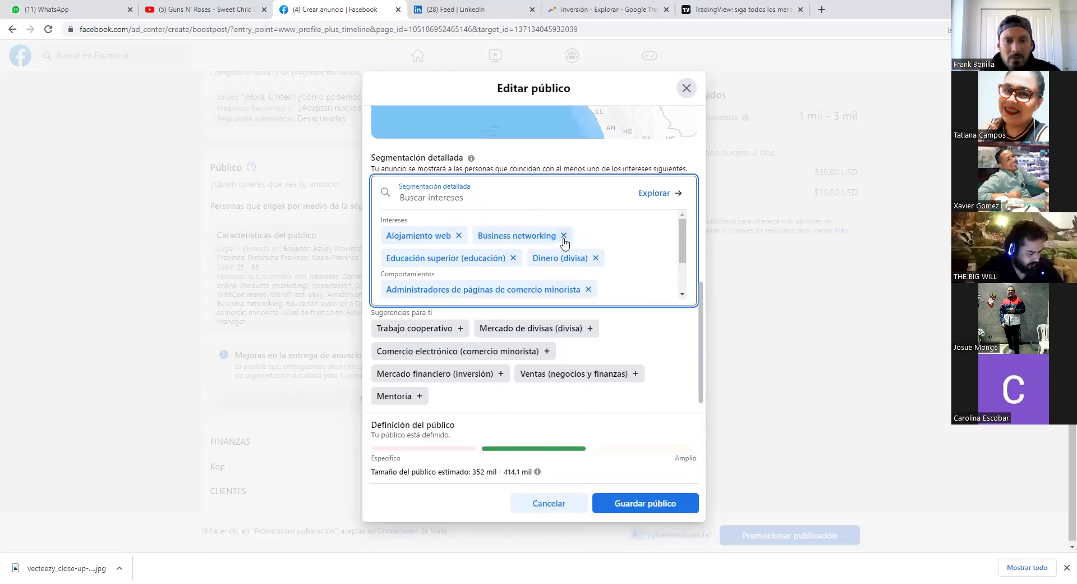
left_click(564, 235)
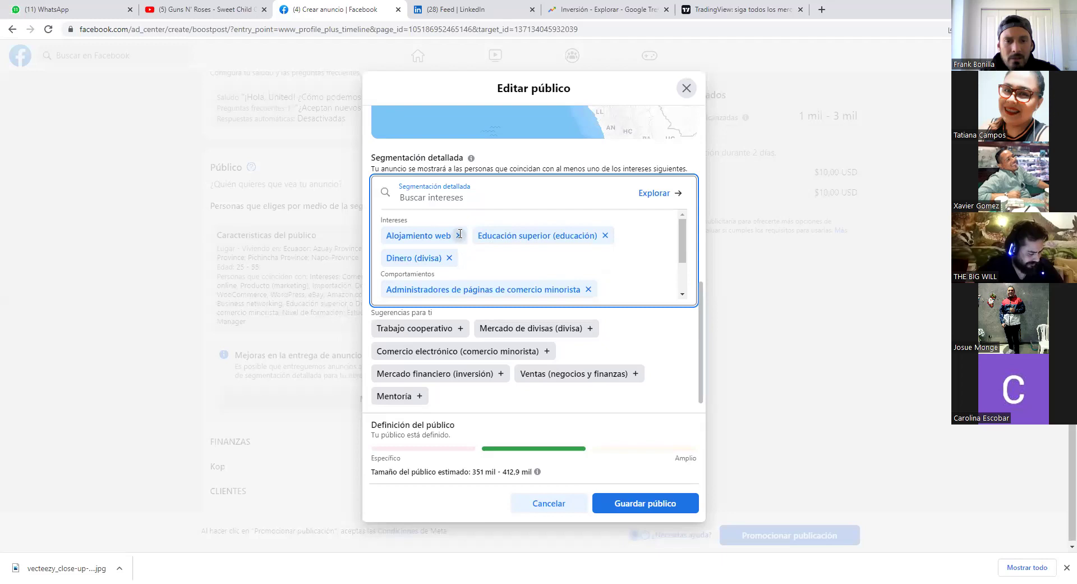
left_click(459, 235)
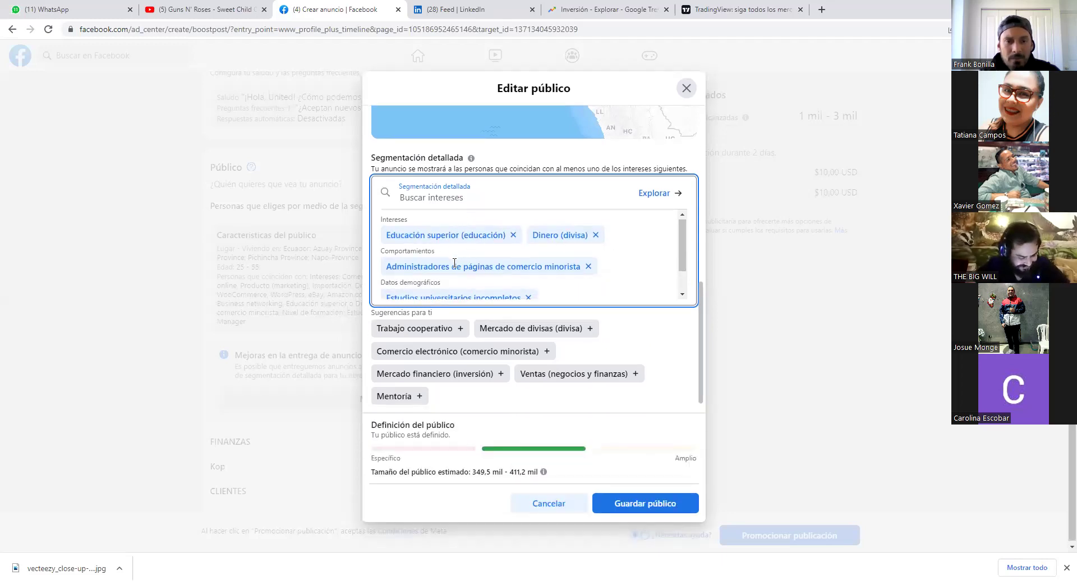
- Remove the behaviour "Administradores de páginas de comercio minorista" and the demographics "Warehouse Operations Manager" and "Estudios universitarios incompletos" from the detailed targeting
scroll(430, 259, "down", 1)
left_click(588, 235)
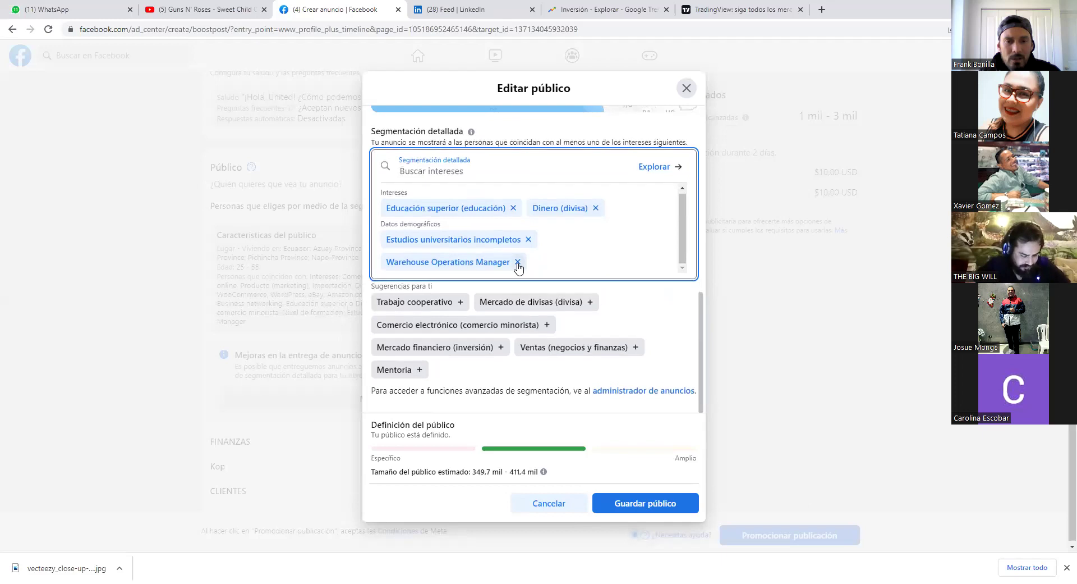
left_click(517, 262)
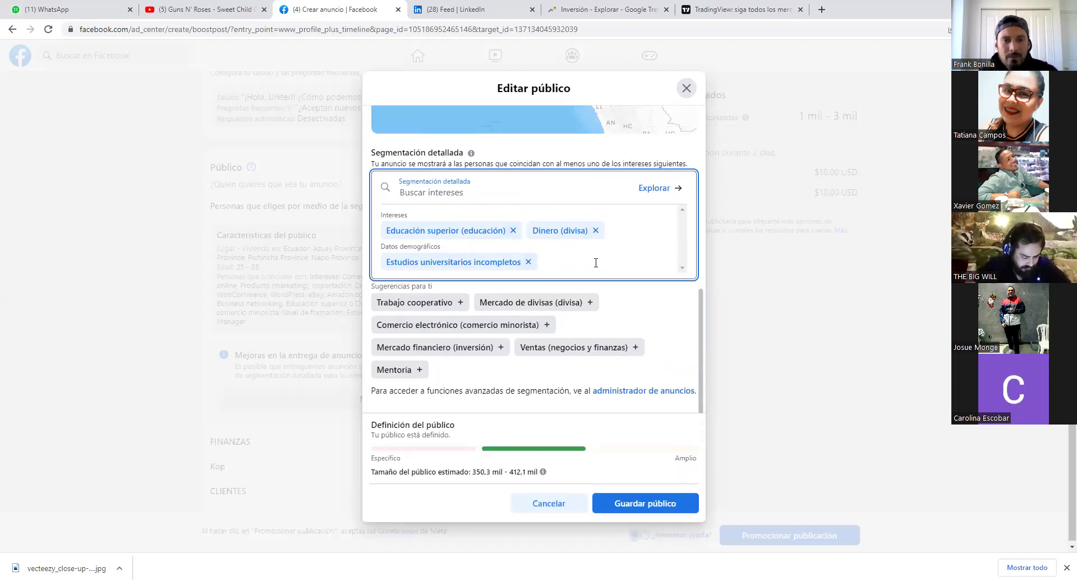
left_click(528, 263)
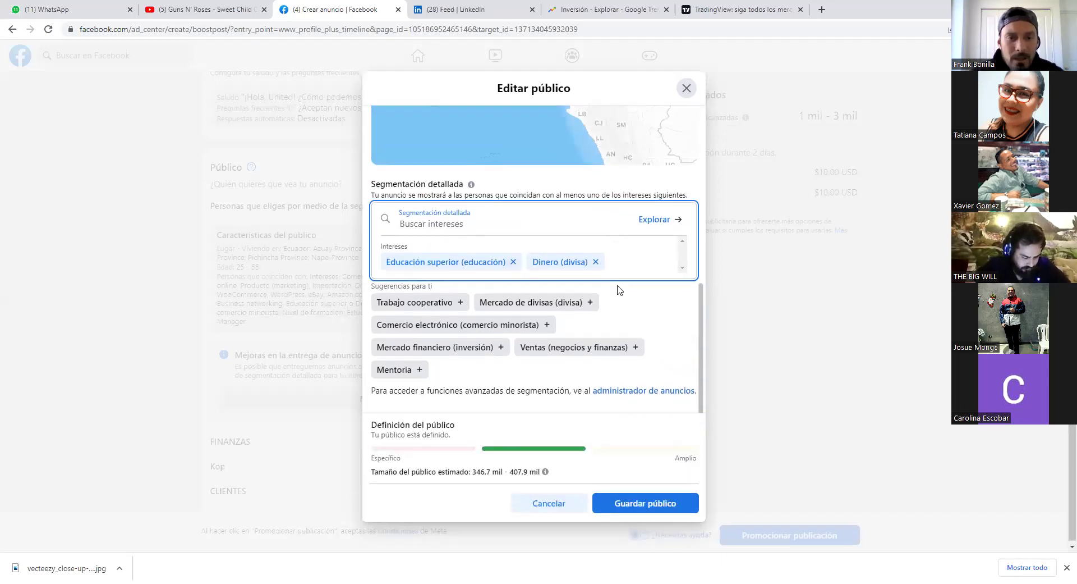
- Add the interests "Trading intradiario (inversión)" and "Swing trading" to the detailed targeting
left_click(420, 231)
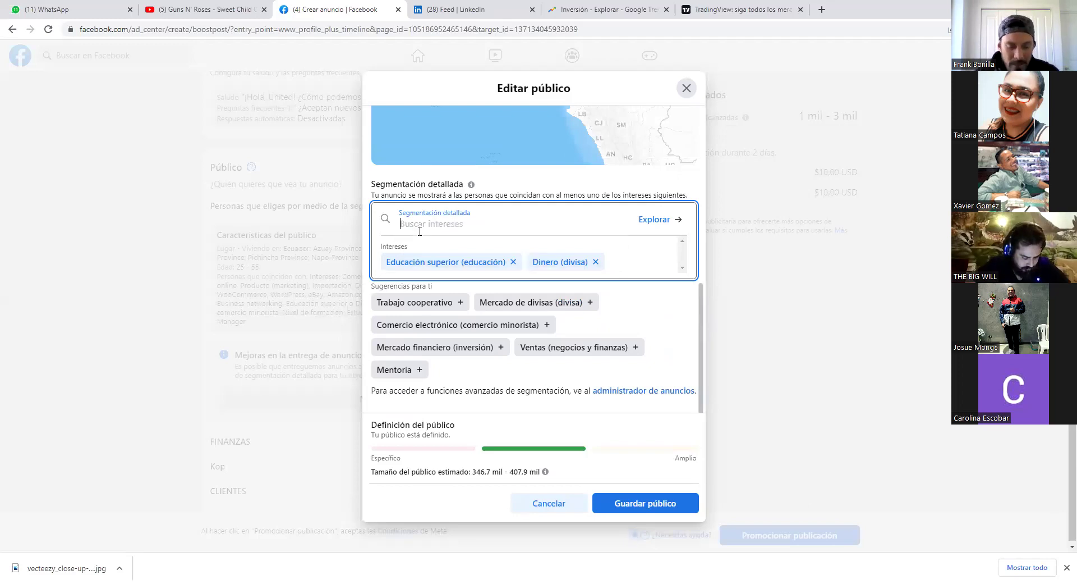
type("trading")
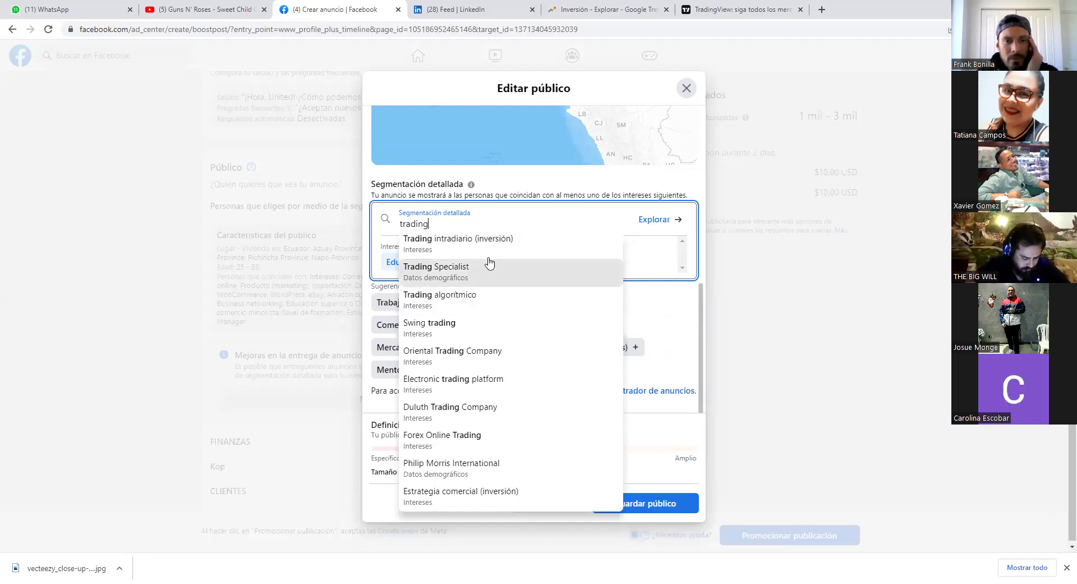
left_click(485, 243)
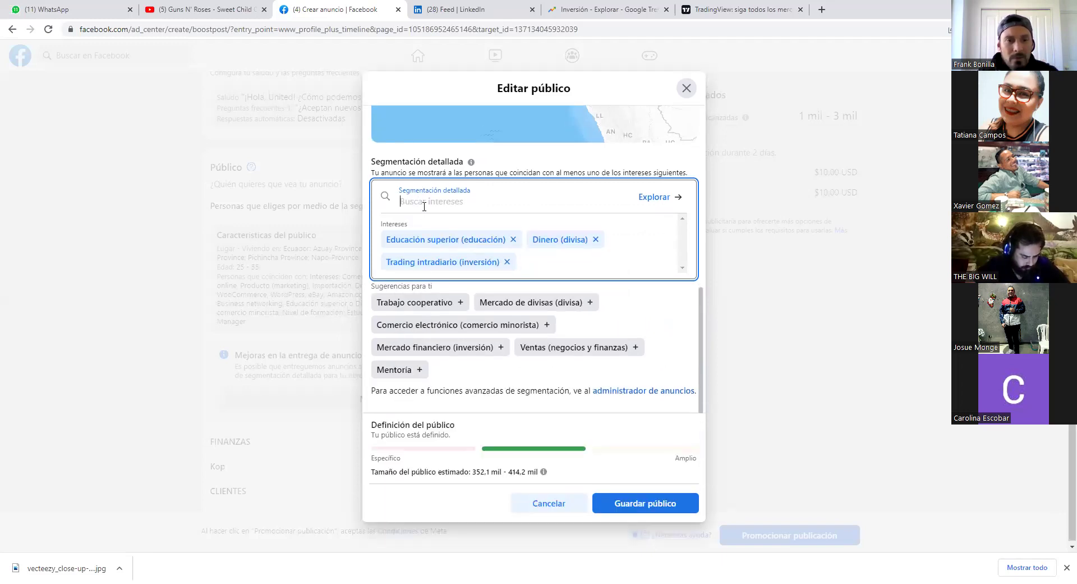
type("trading")
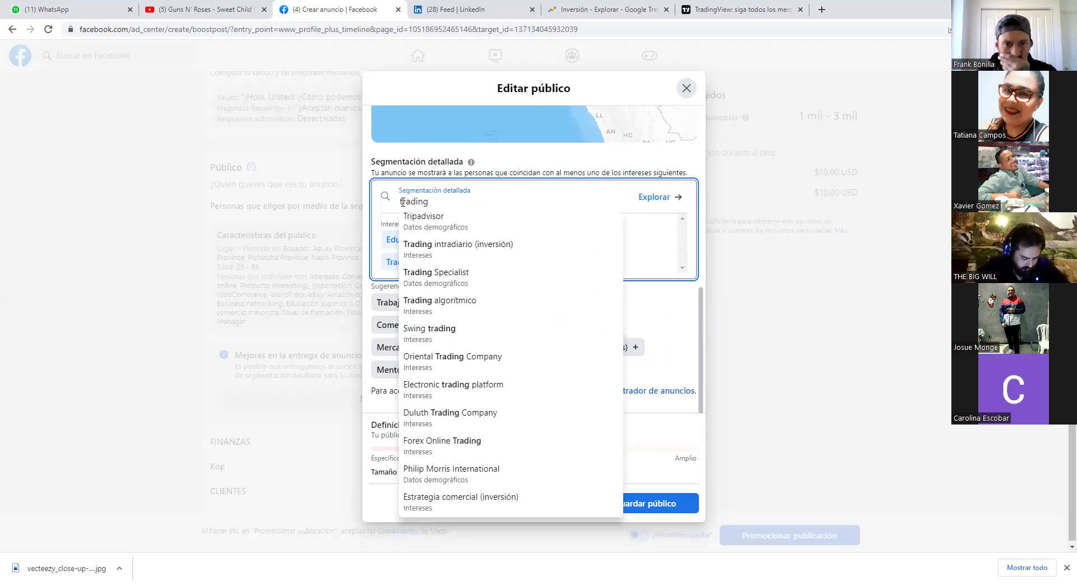
left_click(443, 336)
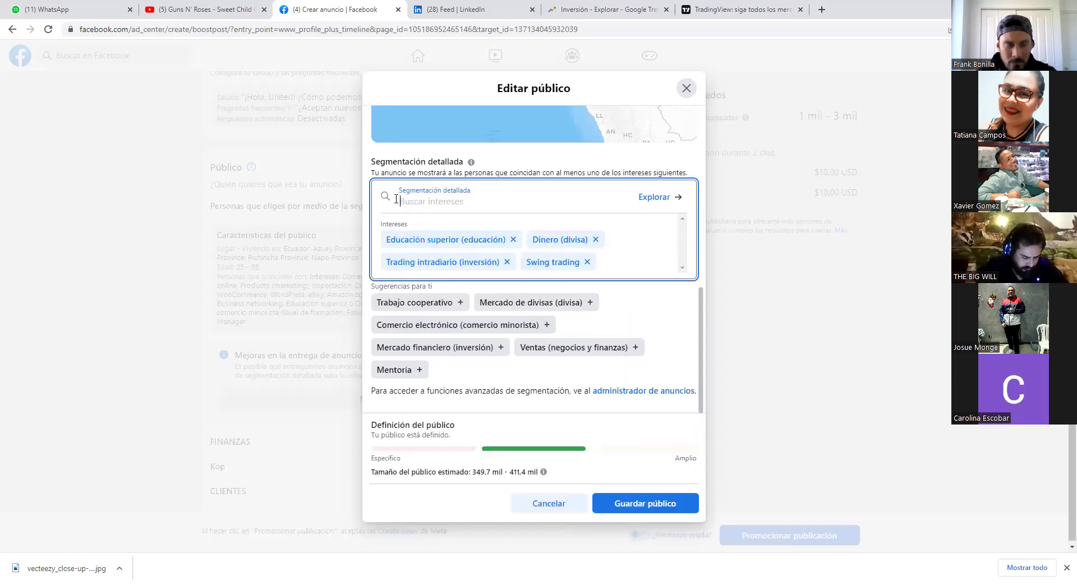
- Add the demographic "Trading Specialist" and the interest "Forex Online Trading" to the detailed targeting
type("tra")
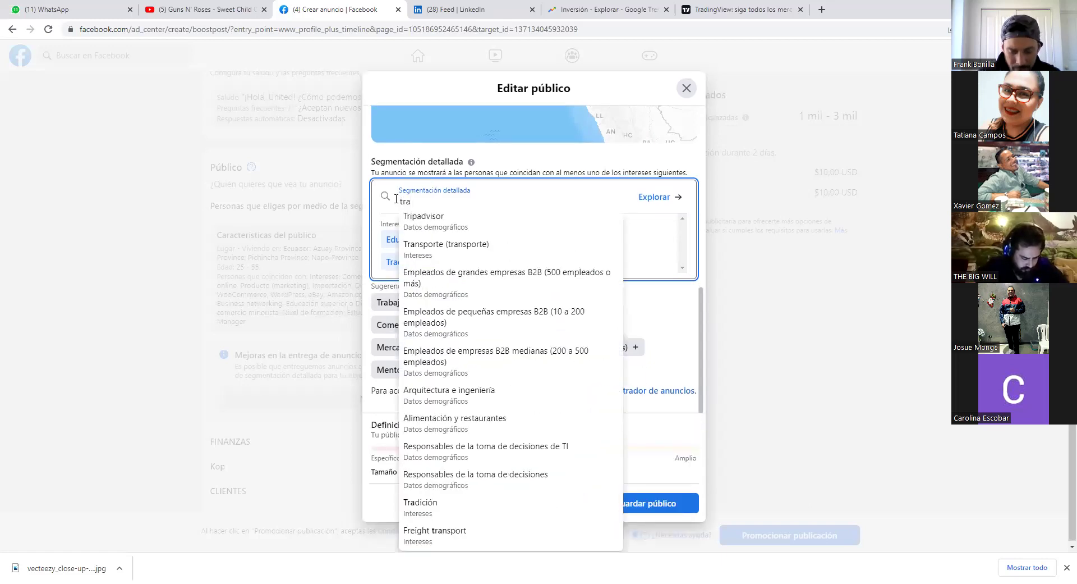
type("ding")
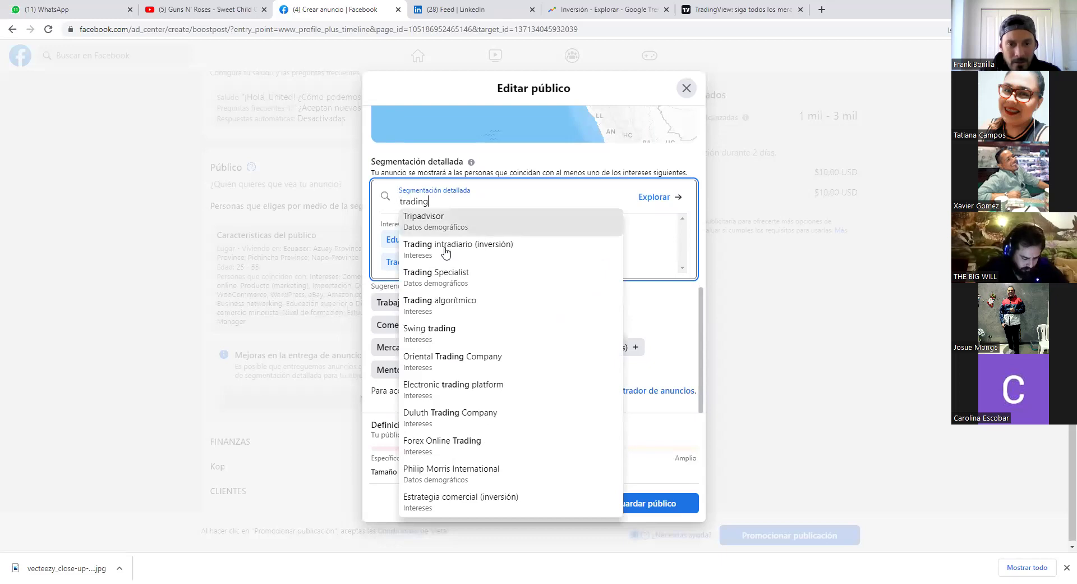
left_click(477, 276)
left_click(424, 173)
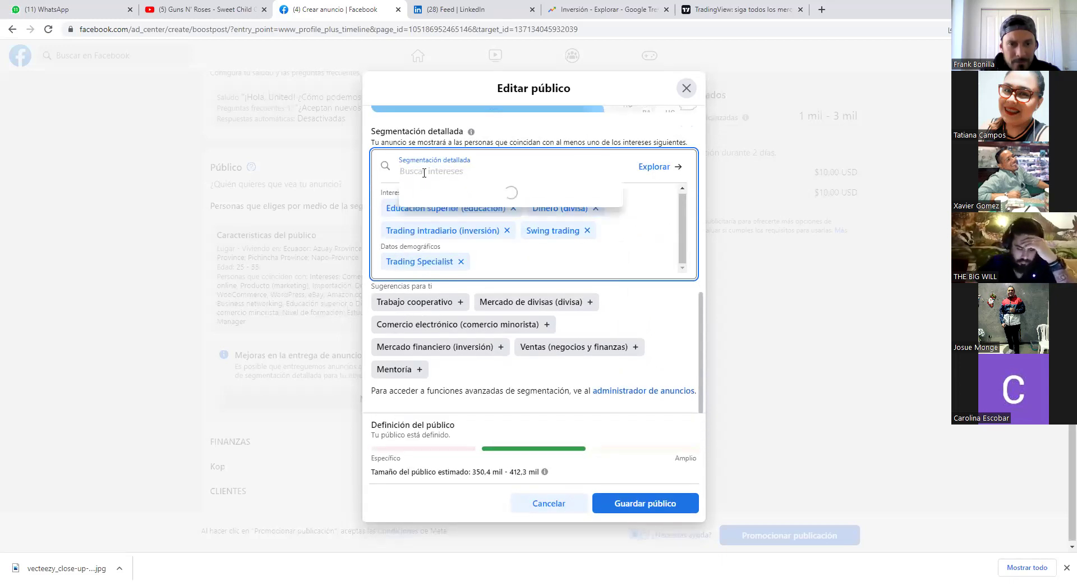
type("tra")
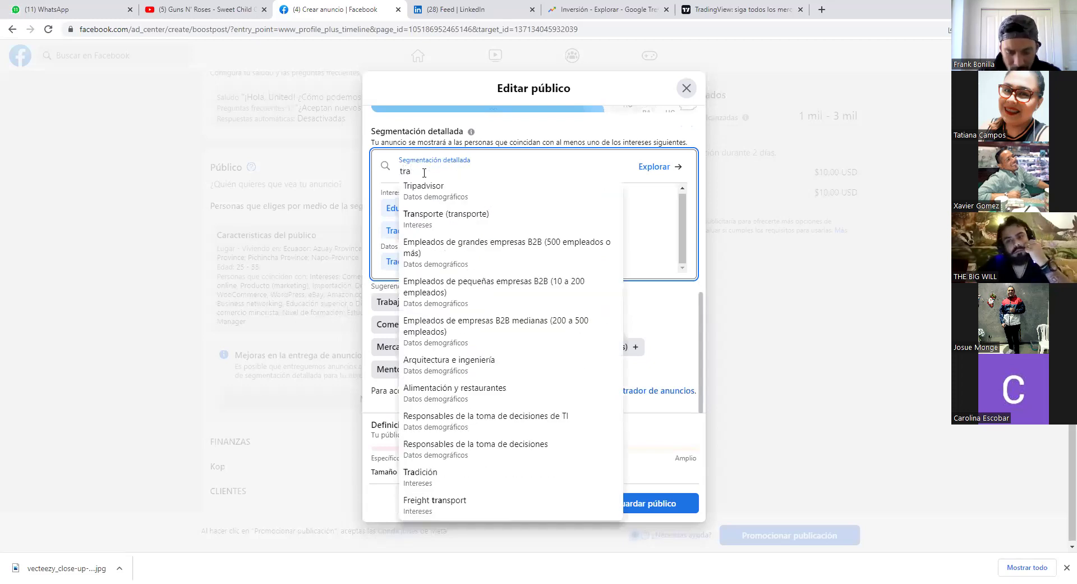
type("ding")
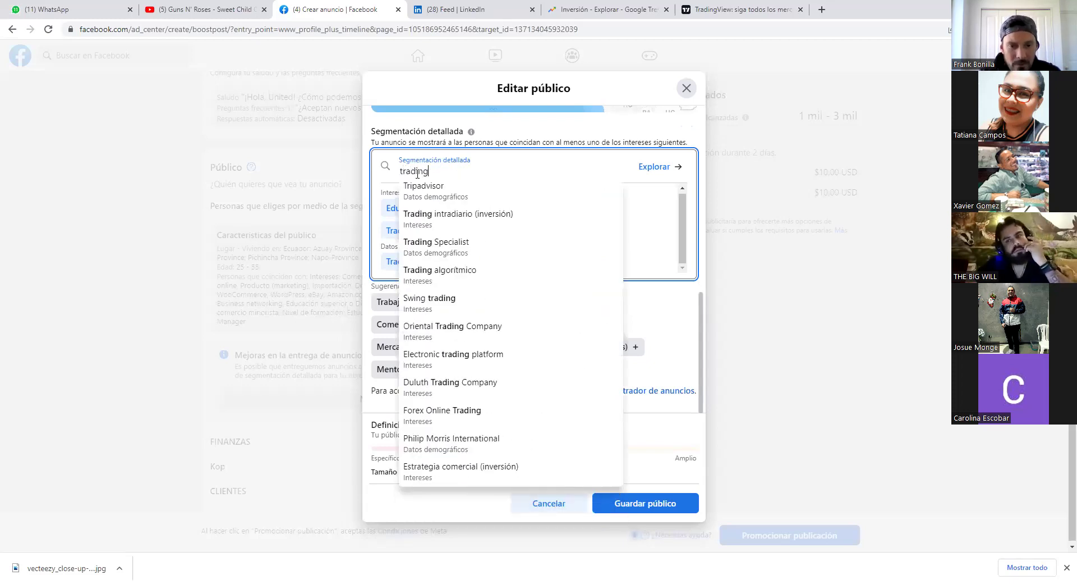
left_click(440, 416)
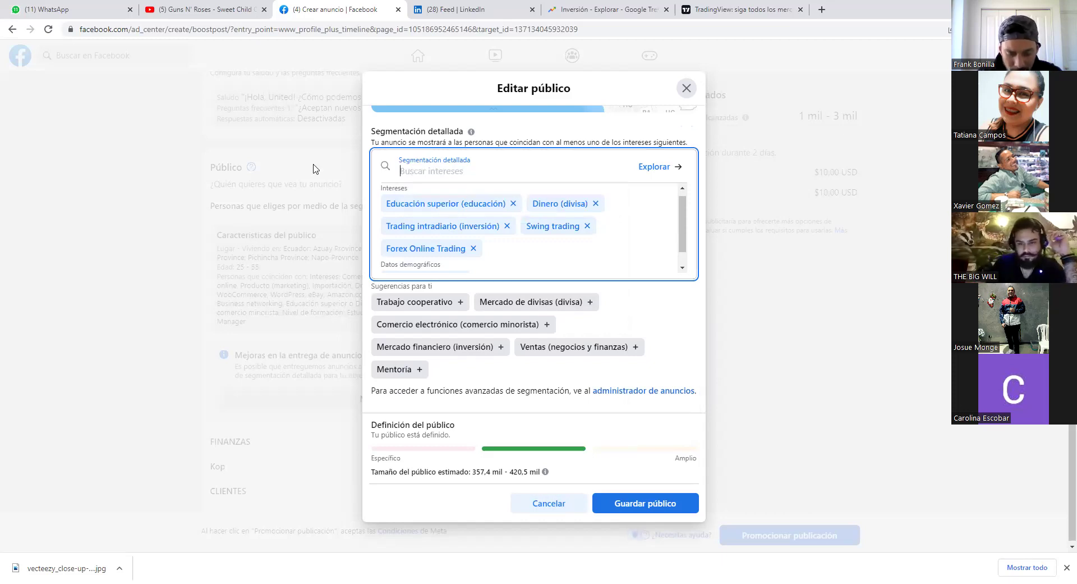
- Add the interest "Inversiones (negocios y finanzas)" to the detailed targeting
type("inversiones")
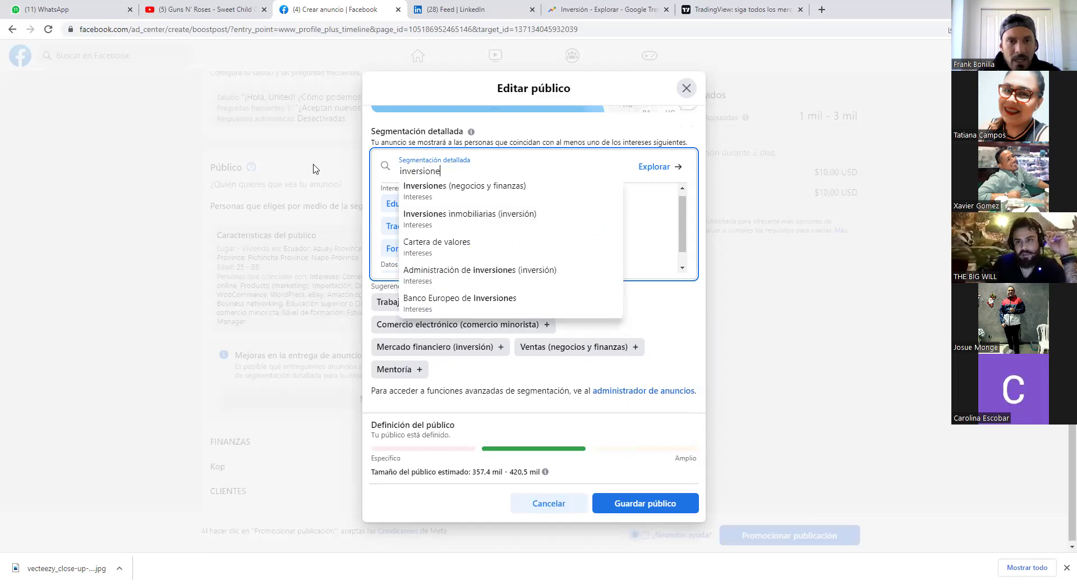
left_click(424, 191)
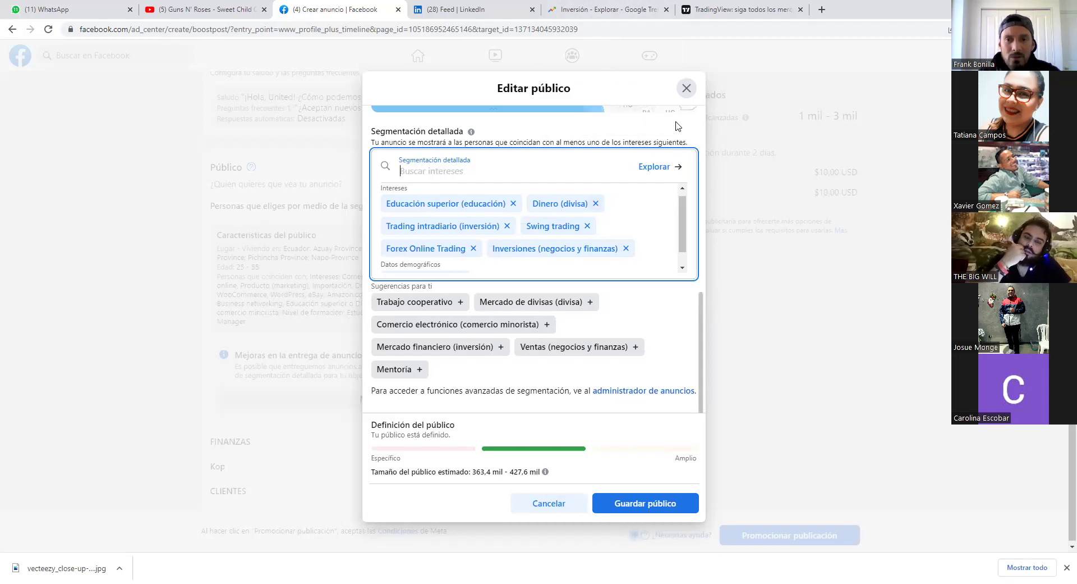
scroll(679, 128, "up", 2)
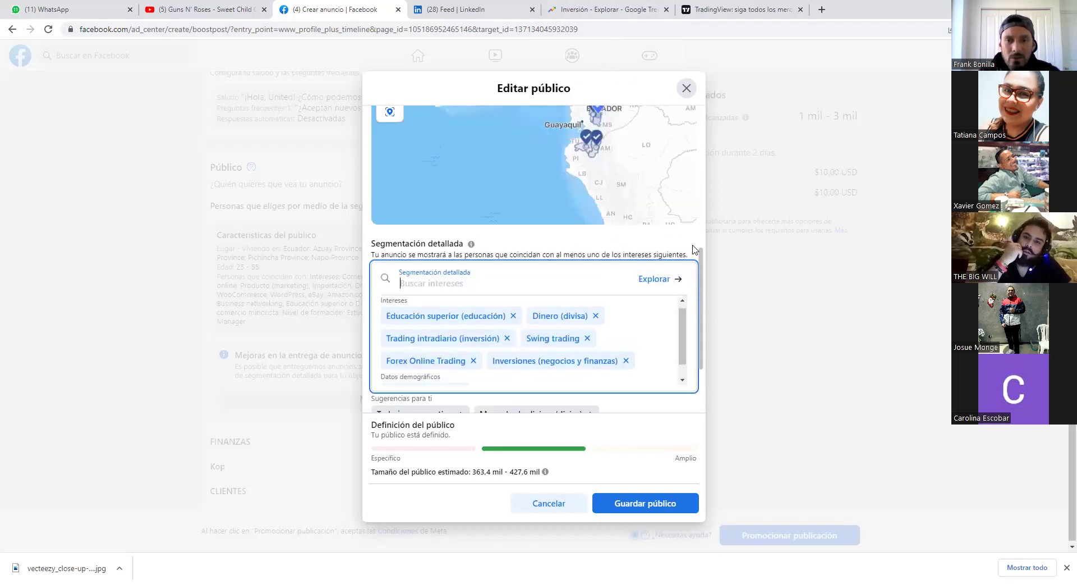
scroll(462, 326, "down", 2)
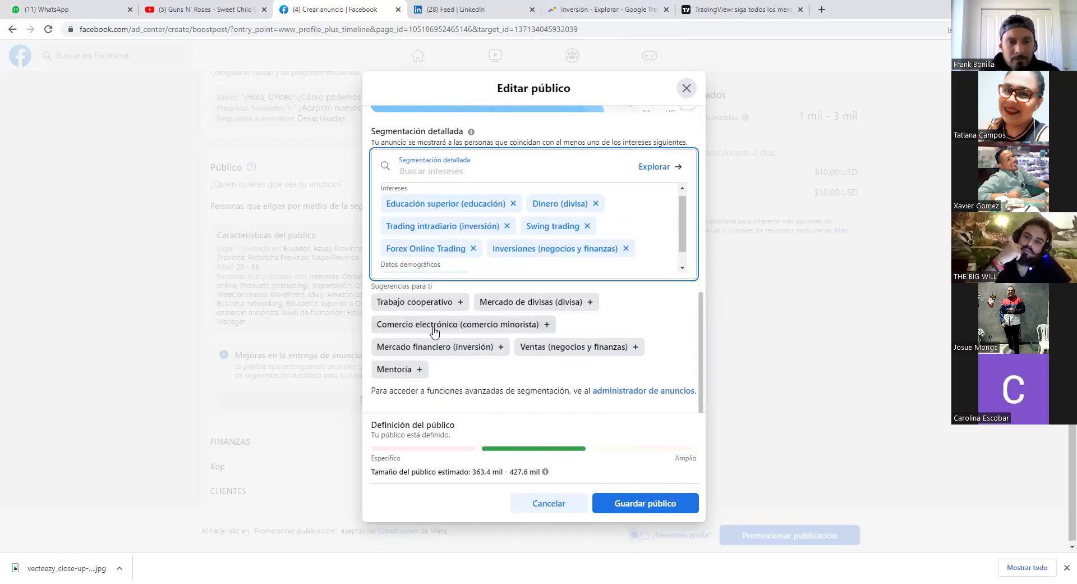
- Search the detailed targeting options for "trading" and for "tradingview"
left_click(412, 172)
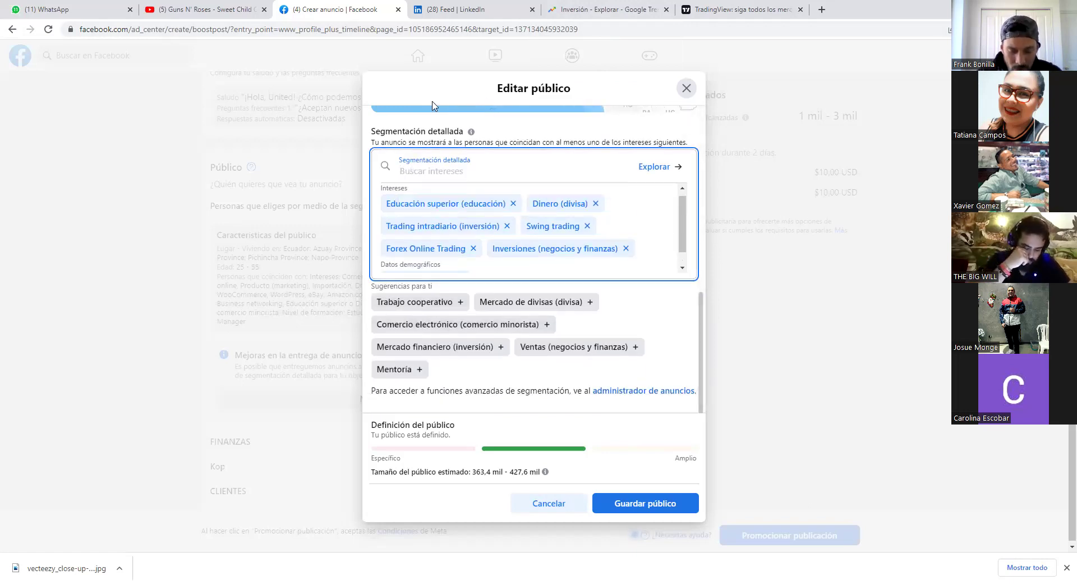
type("trading")
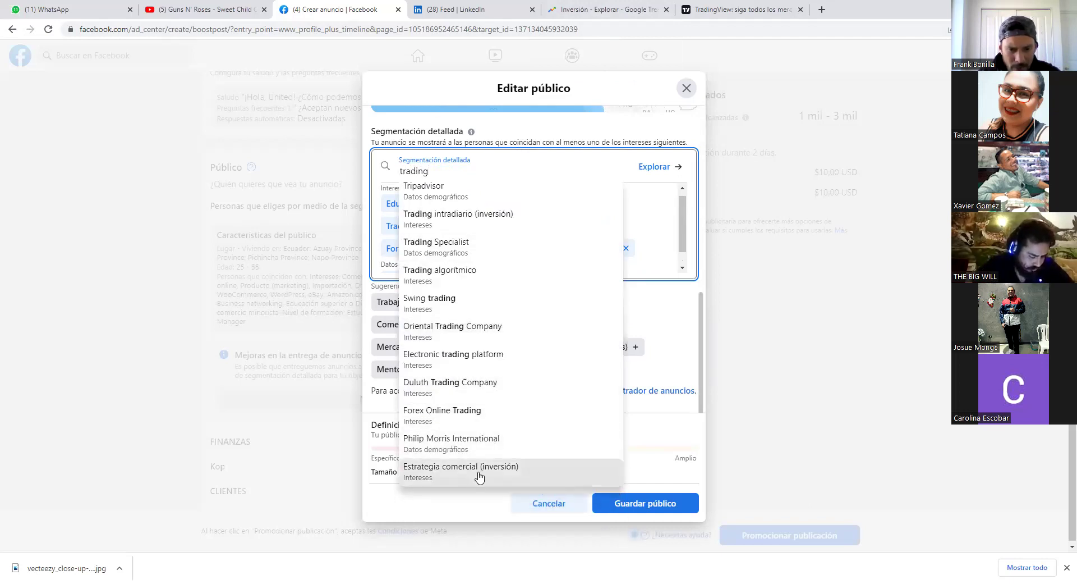
key("Escape")
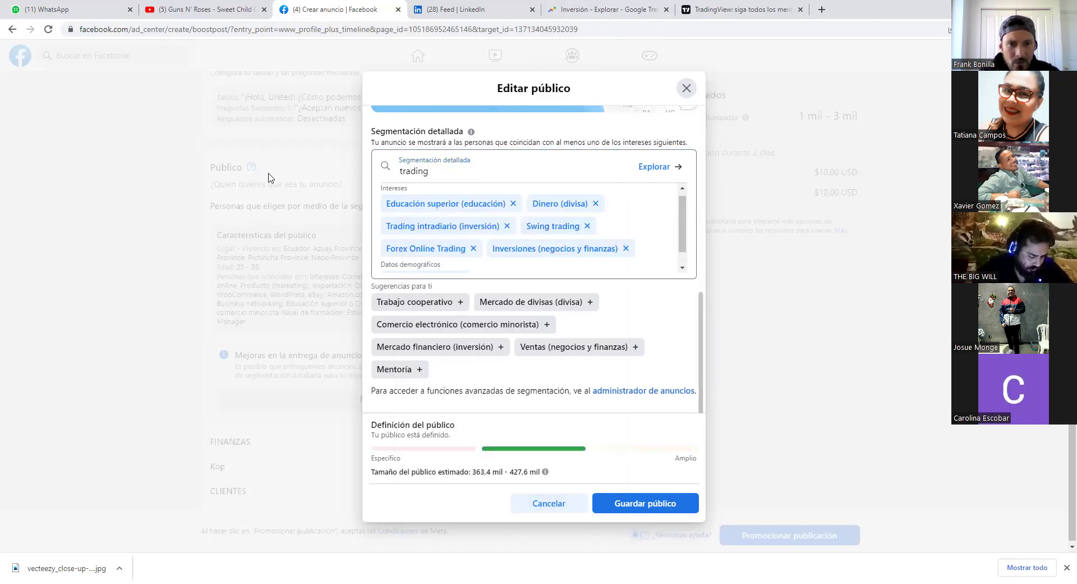
double_click(431, 171)
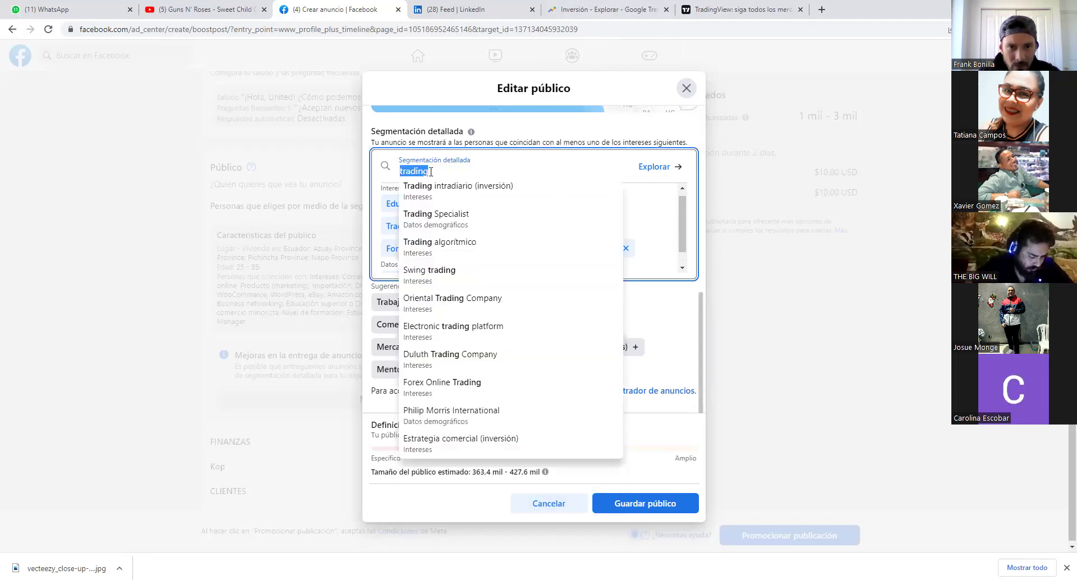
left_click(431, 171)
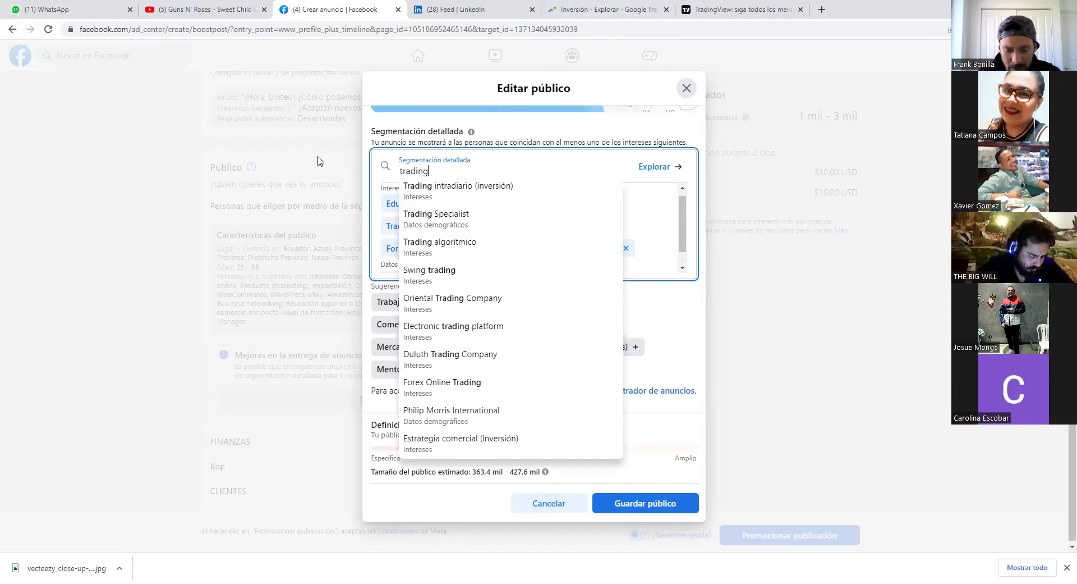
type("view")
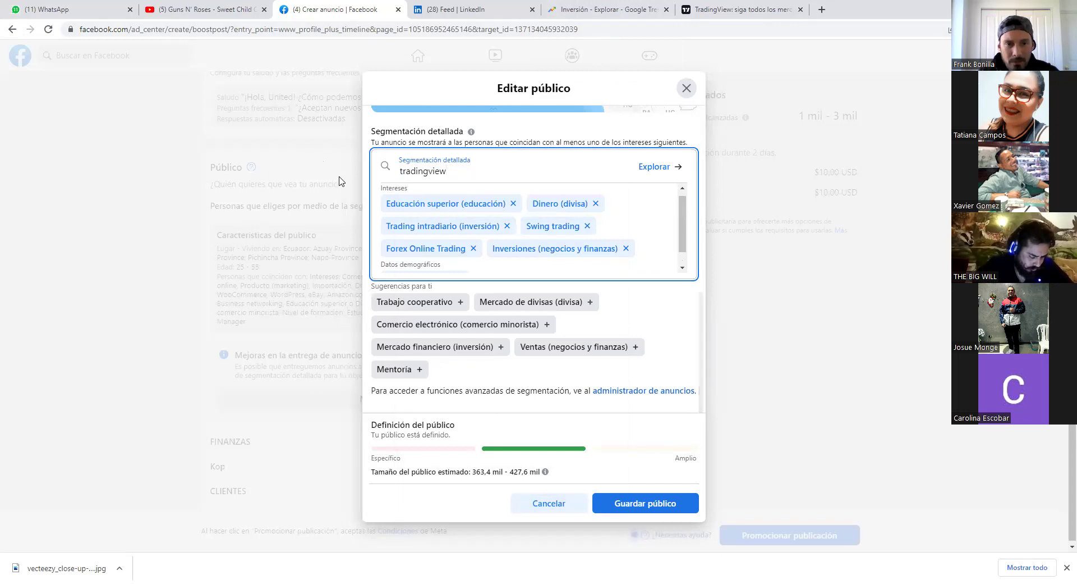
- Search the detailed targeting options for "tradingview.com" and for "trading view"
type(".com")
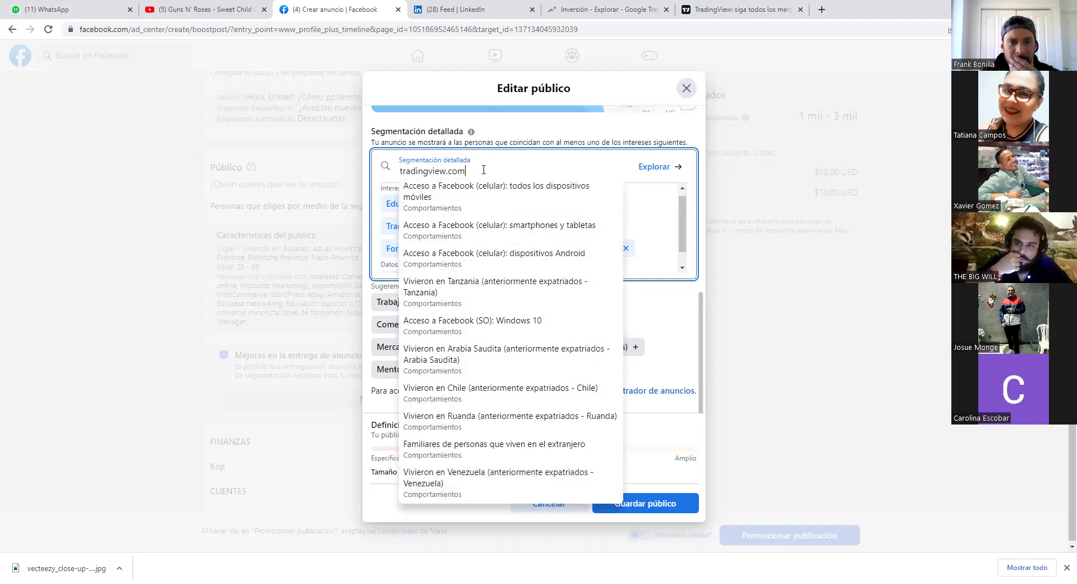
key("BackSpace")
key("BackSpace")
key("BackSpace")
key("BackSpace")
key("BackSpace")
key("BackSpace")
key("BackSpace")
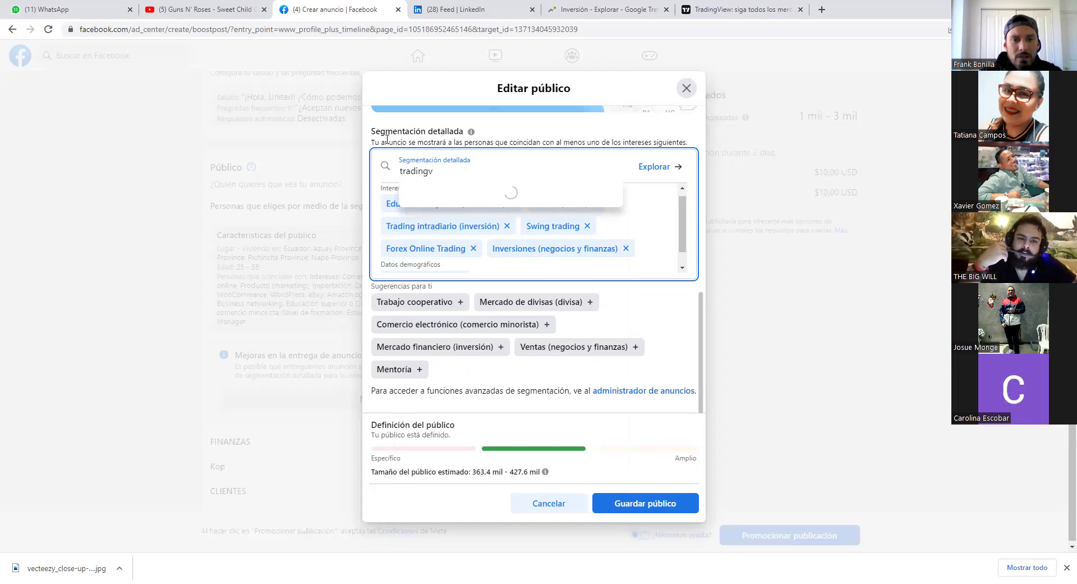
key("BackSpace")
type("vi")
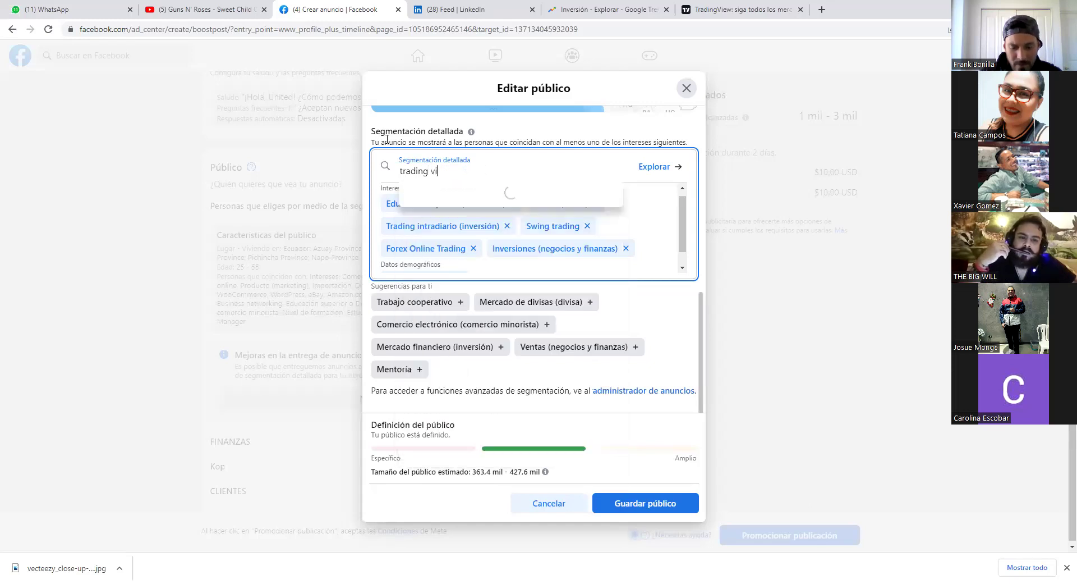
type("ew")
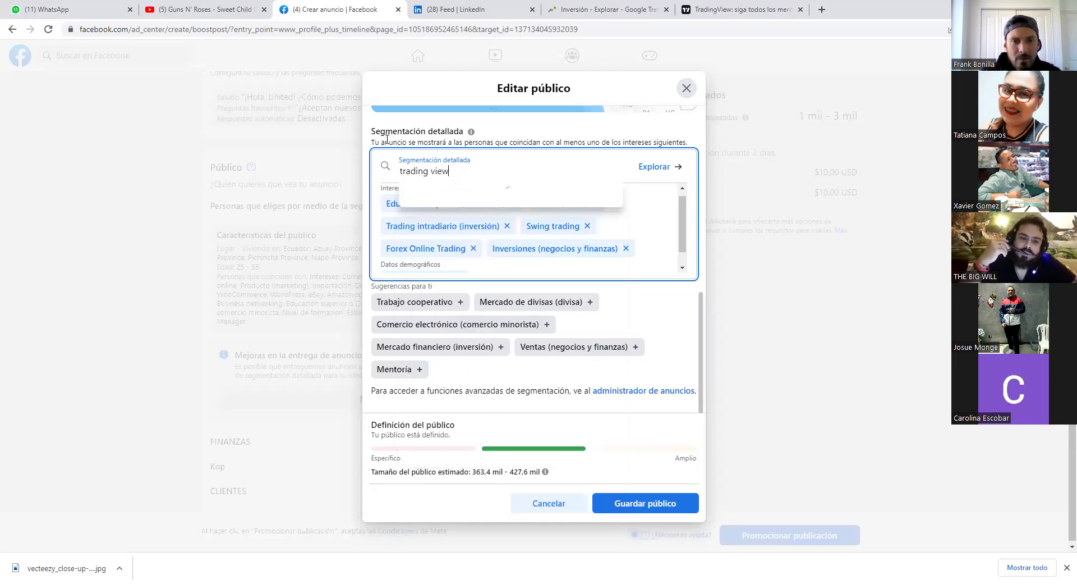
- Search the detailed targeting for "trading" and add the interest "Estrategia comercial (inversión)"
key("BackSpace")
key("BackSpace")
key("BackSpace")
key("BackSpace")
key("BackSpace")
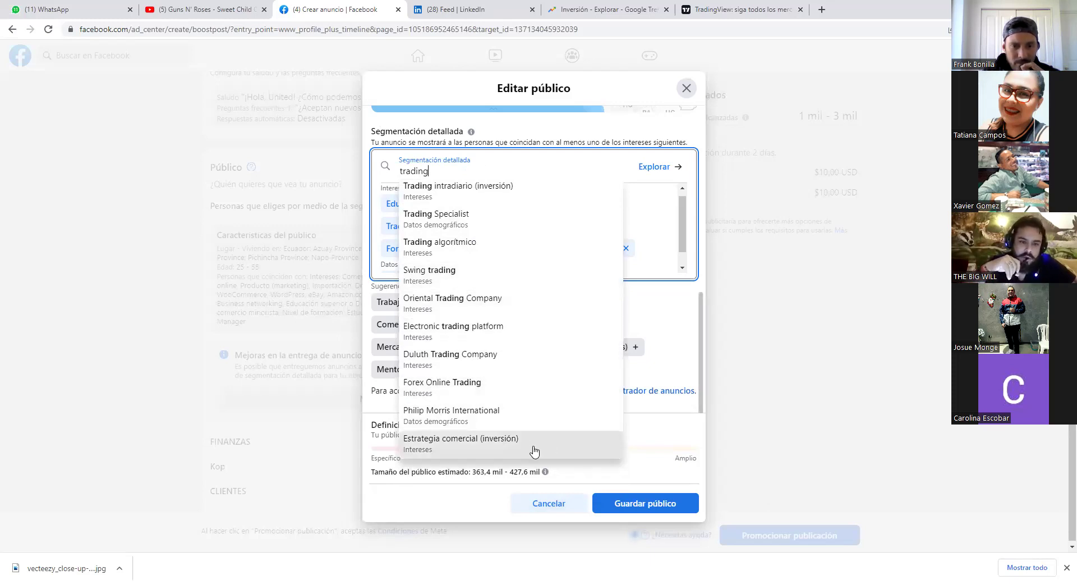
left_click(473, 452)
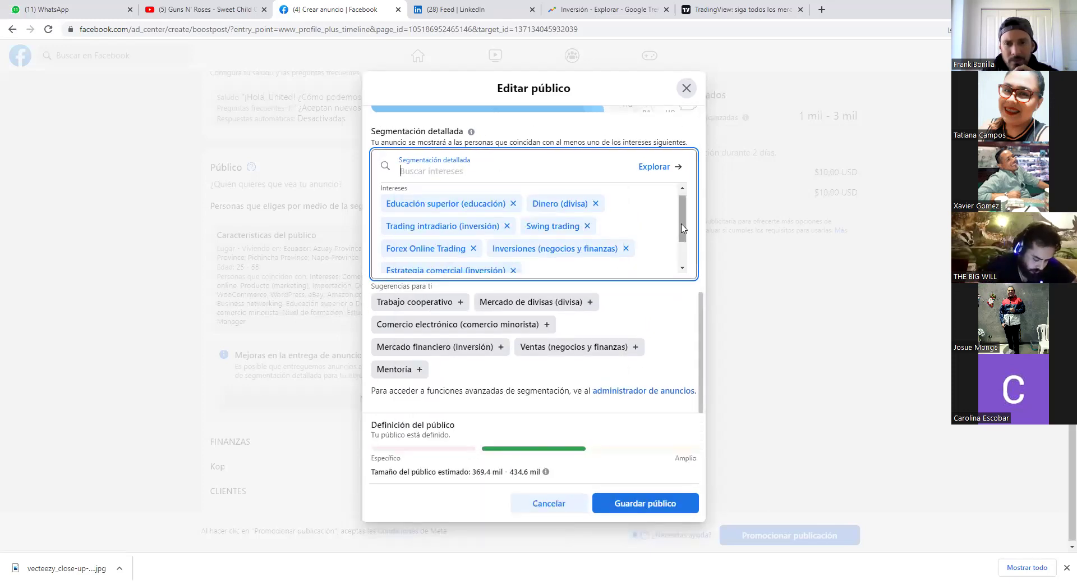
scroll(681, 230, "down", 2)
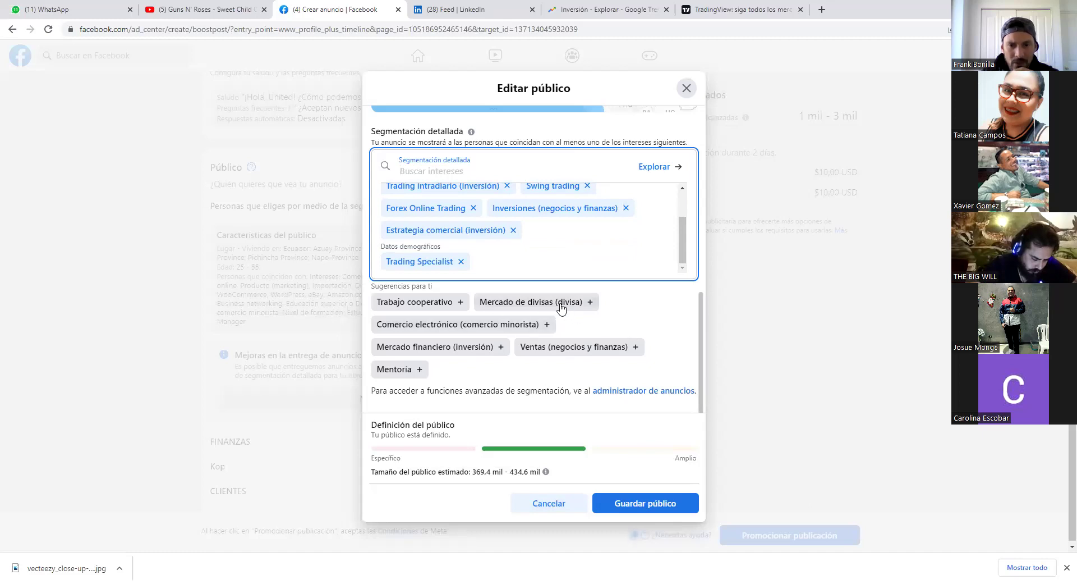
- Add the suggestions "Mercado de divisas (divisa)", "Comercio electrónico (comercio minorista)", "Mercado financiero (inversión)" and "Trabajo cooperativo" to the detailed targeting
left_click(522, 303)
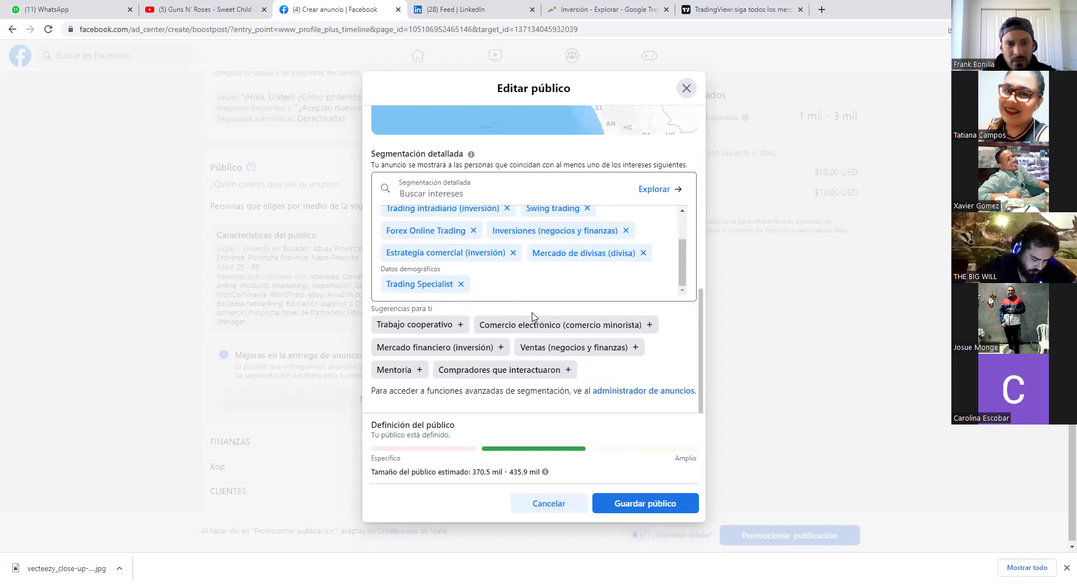
left_click(649, 328)
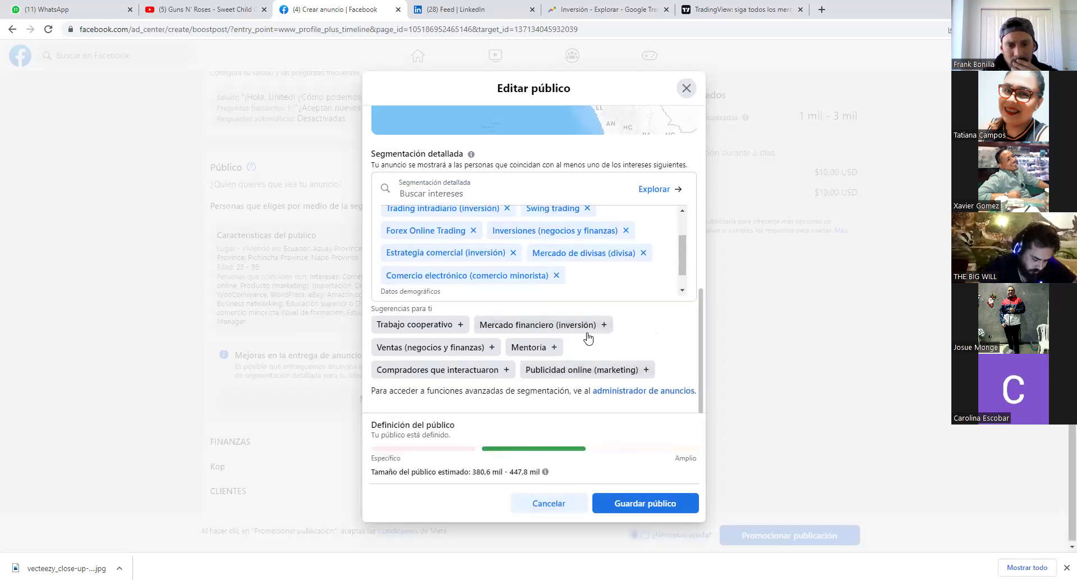
left_click(522, 328)
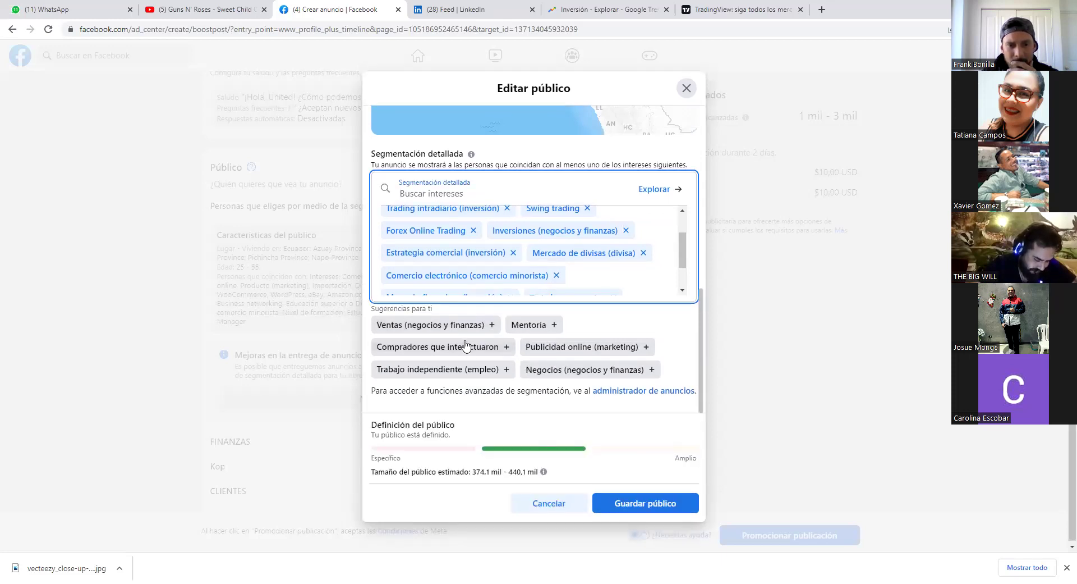
- Add the suggestions "Ventas (negocios y finanzas)", "Mentoría", "Compradores que interactuaron" and "Trabajo independiente (empleo)" to the targeting, and save the audience
left_click(492, 327)
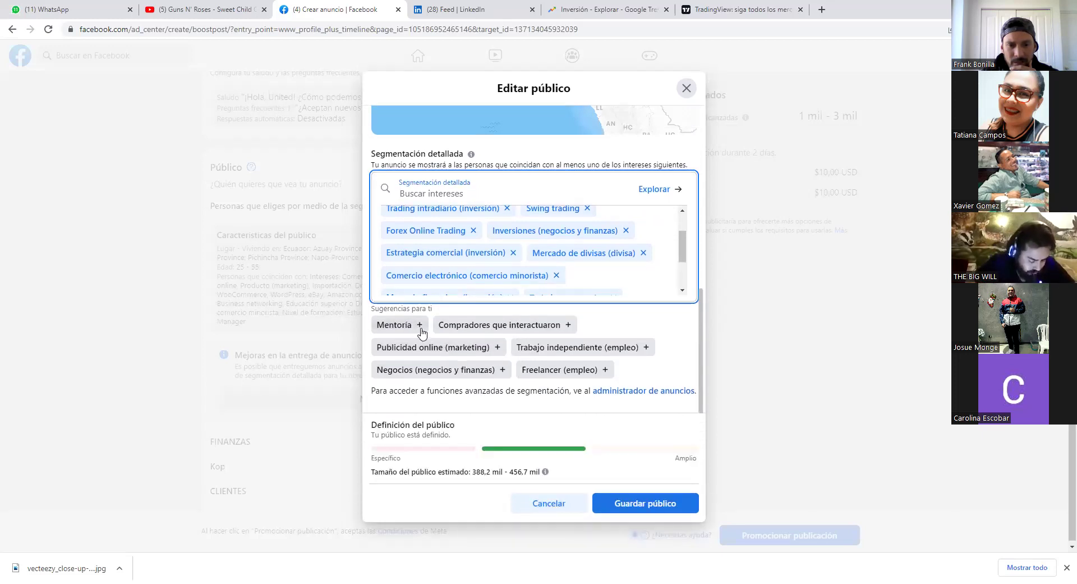
left_click(395, 327)
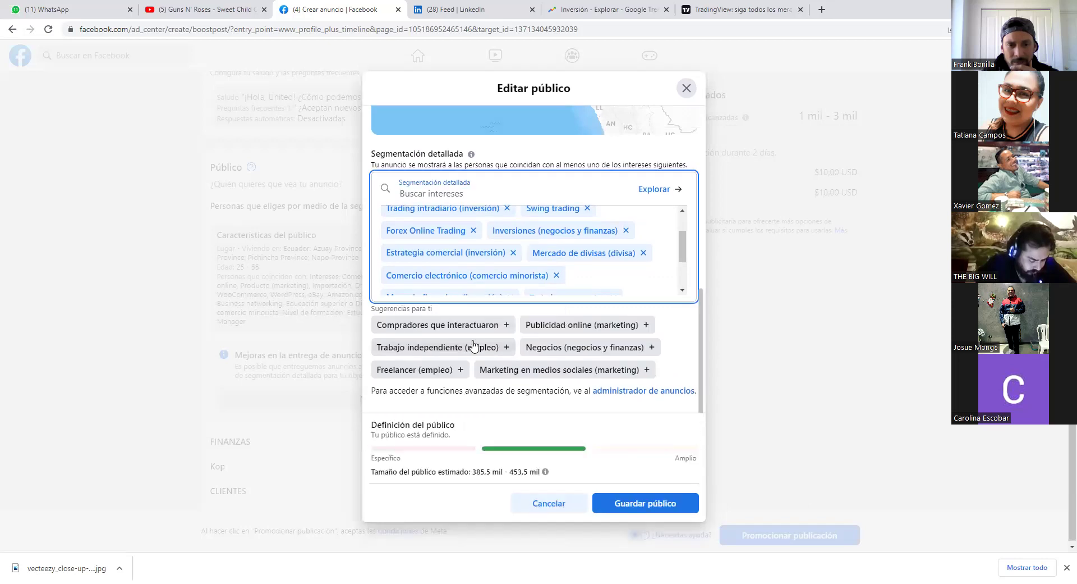
left_click(416, 330)
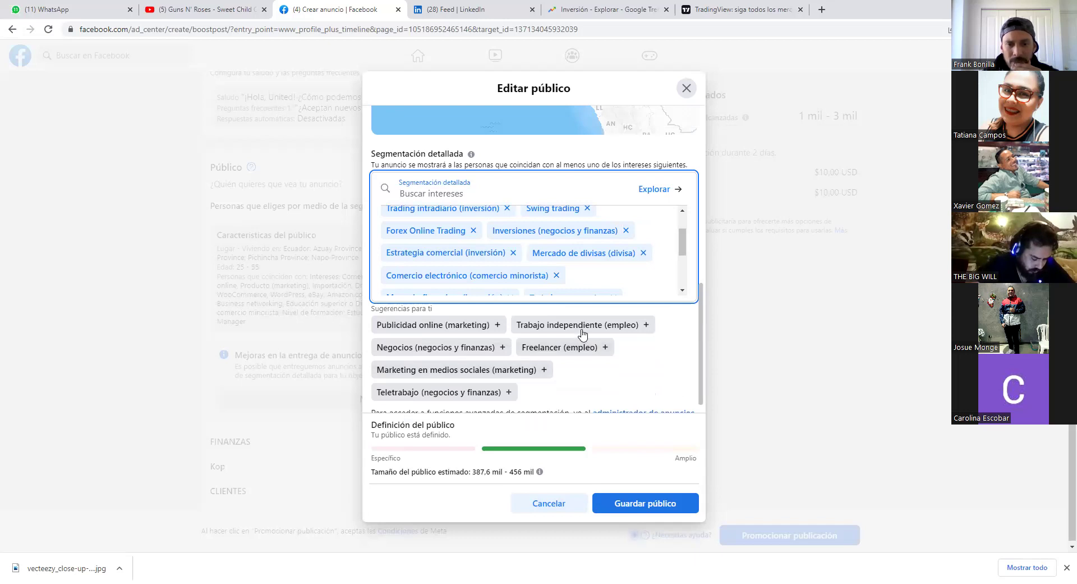
left_click(556, 330)
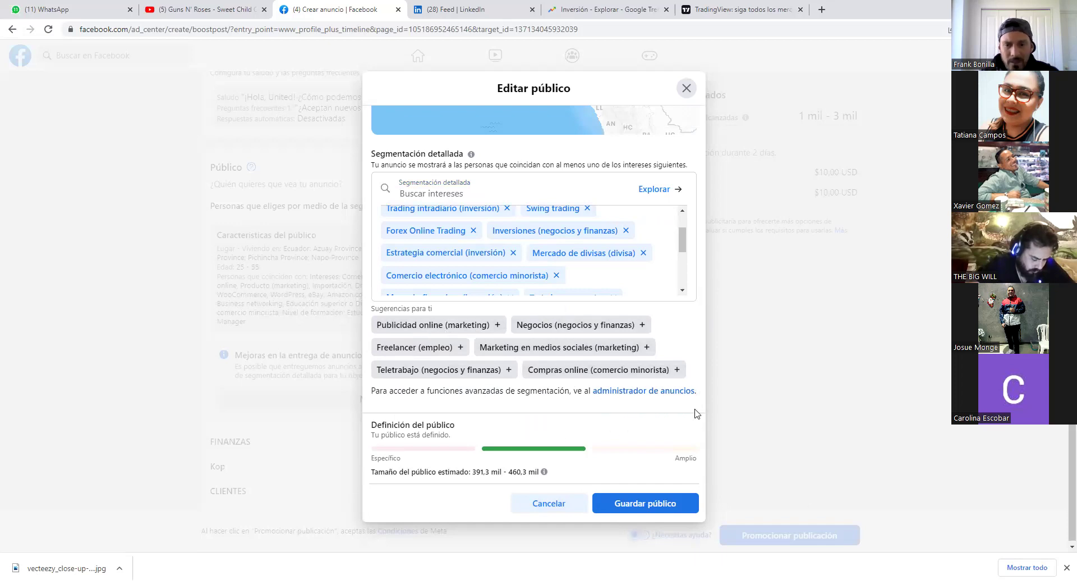
left_click(644, 507)
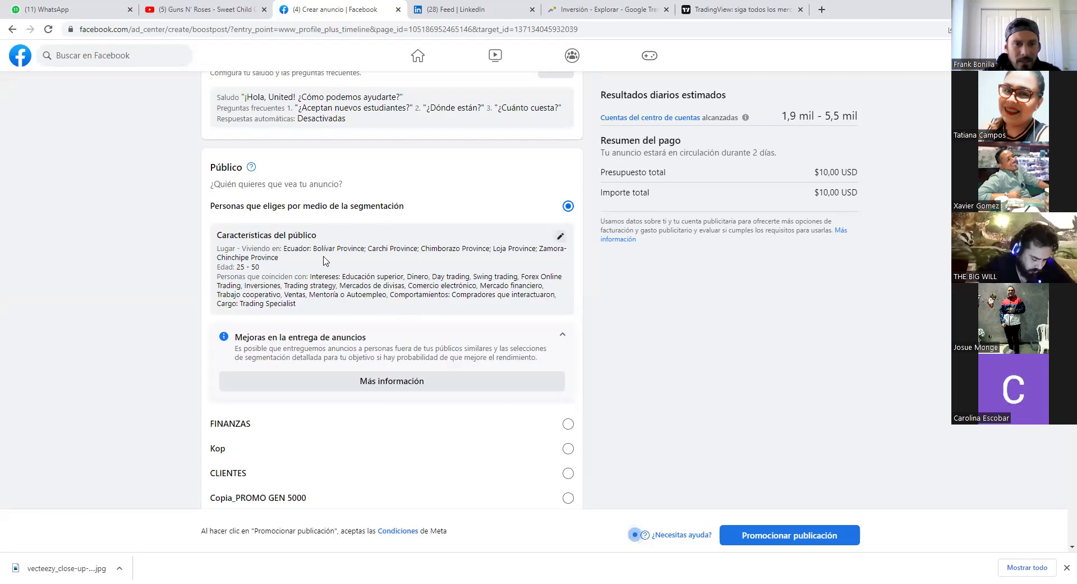
- Set the ad's duration to 4 days
scroll(323, 259, "down", 2)
scroll(323, 260, "down", 3)
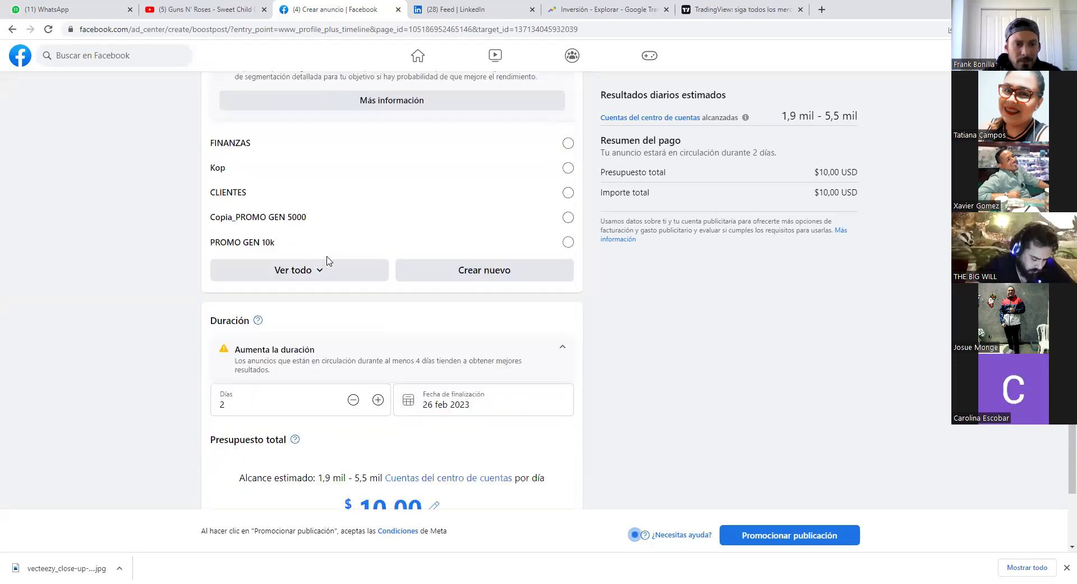
left_click(378, 400)
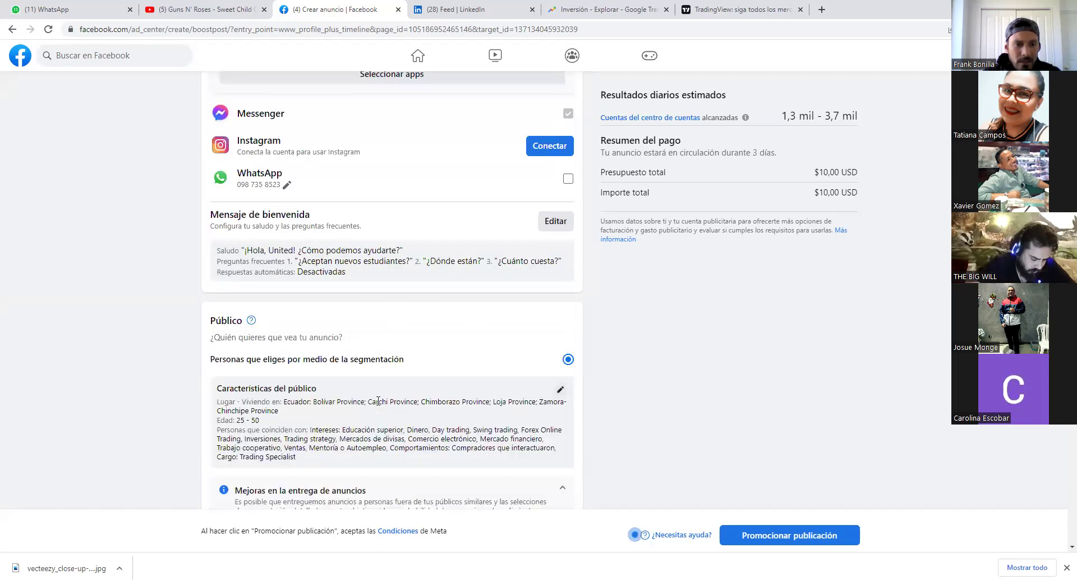
scroll(438, 390, "down", 2)
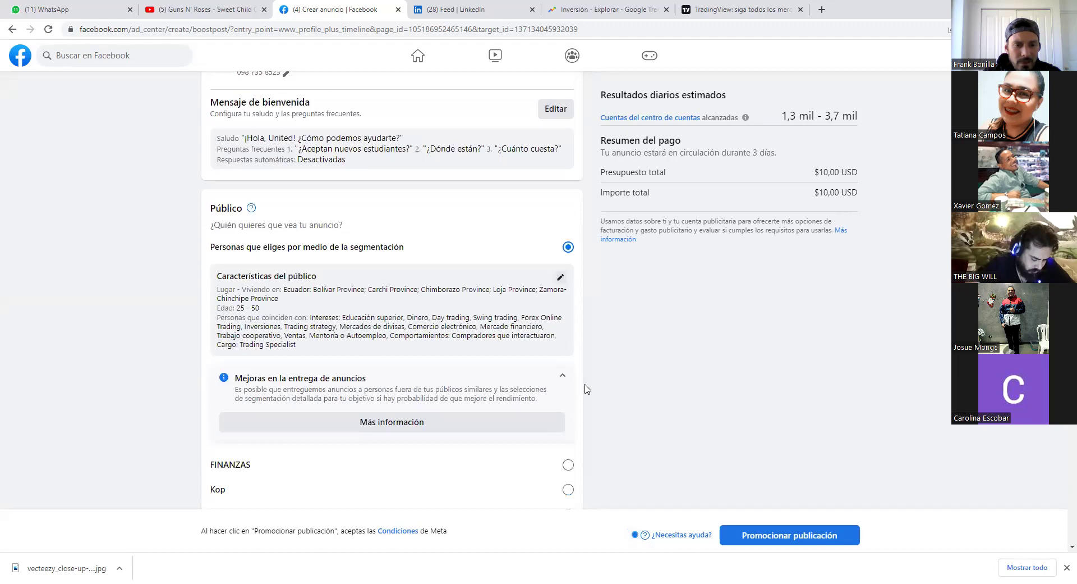
scroll(634, 382, "down", 5)
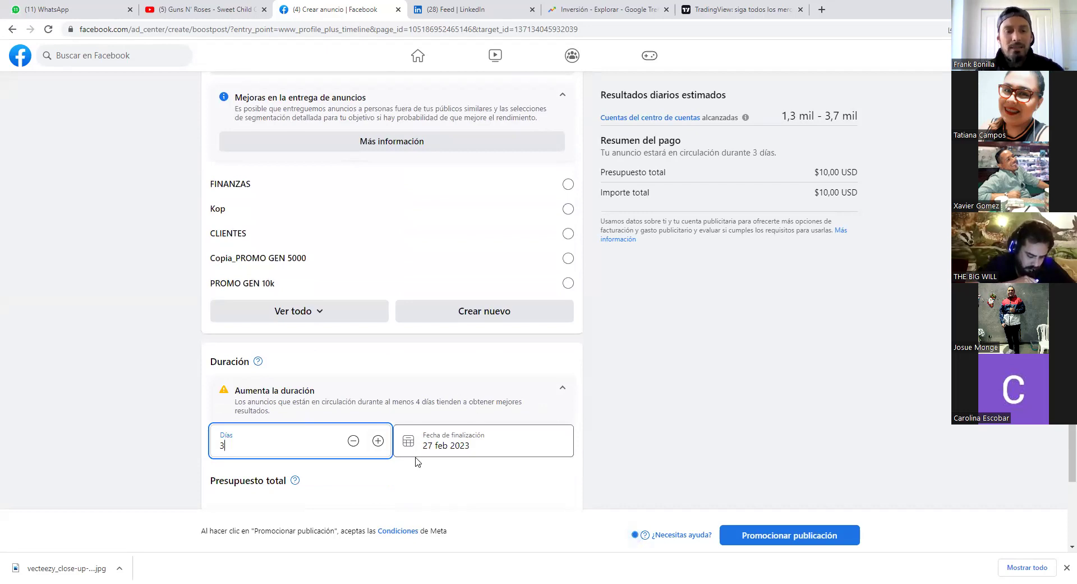
left_click(379, 443)
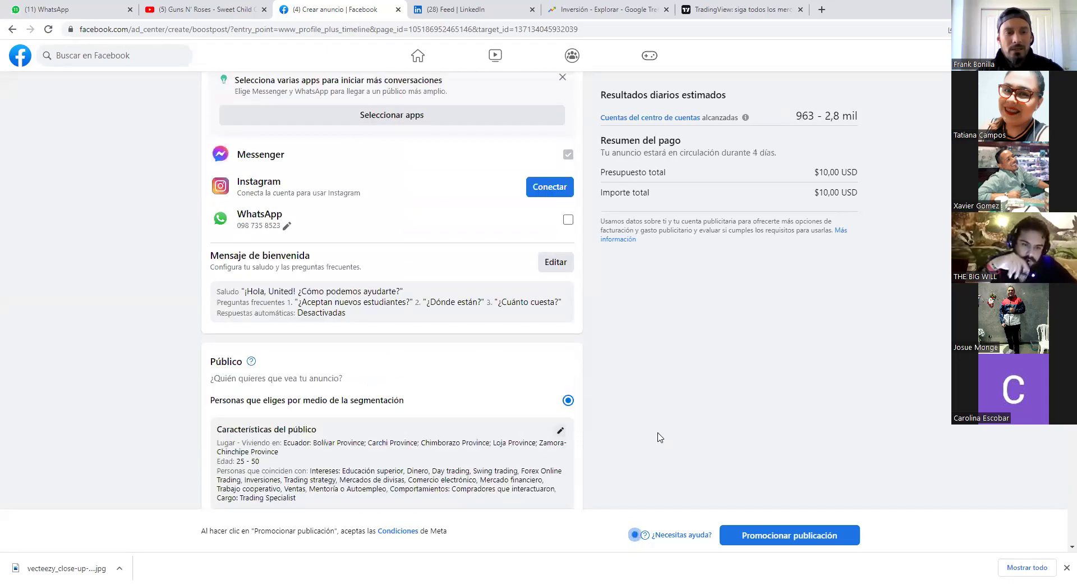
scroll(660, 437, "down", 6)
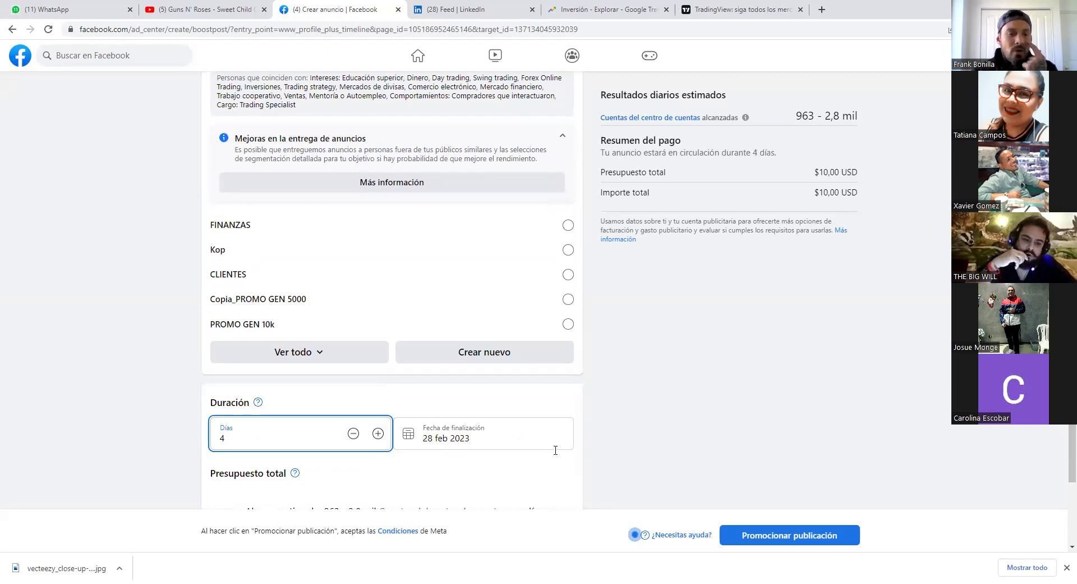
- Try total budgets of $25,00 and $5,00 for the ad, and return the budget to $10,00
scroll(618, 453, "down", 2)
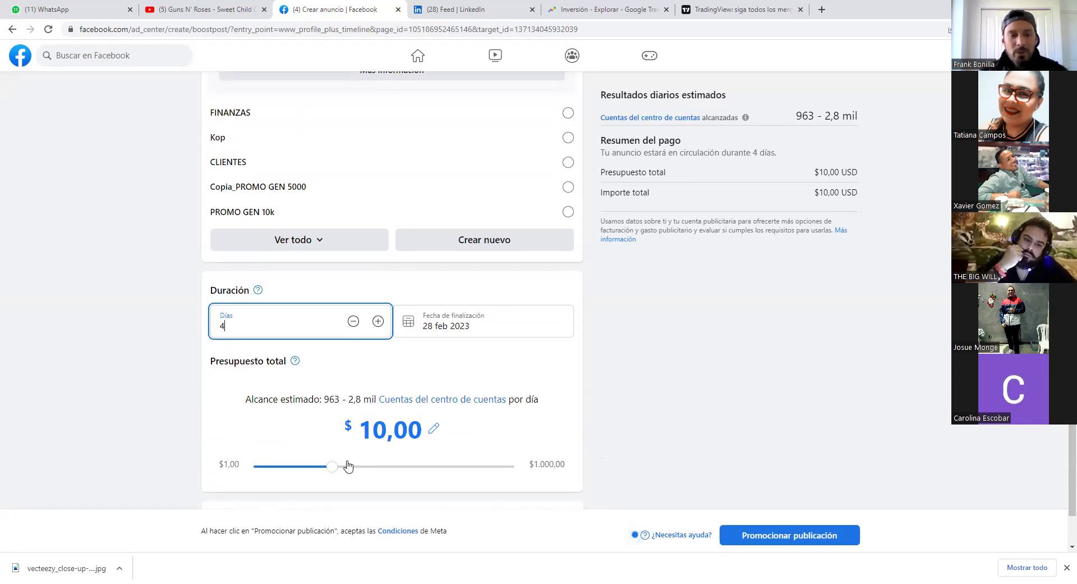
left_click_drag(332, 470, 383, 469)
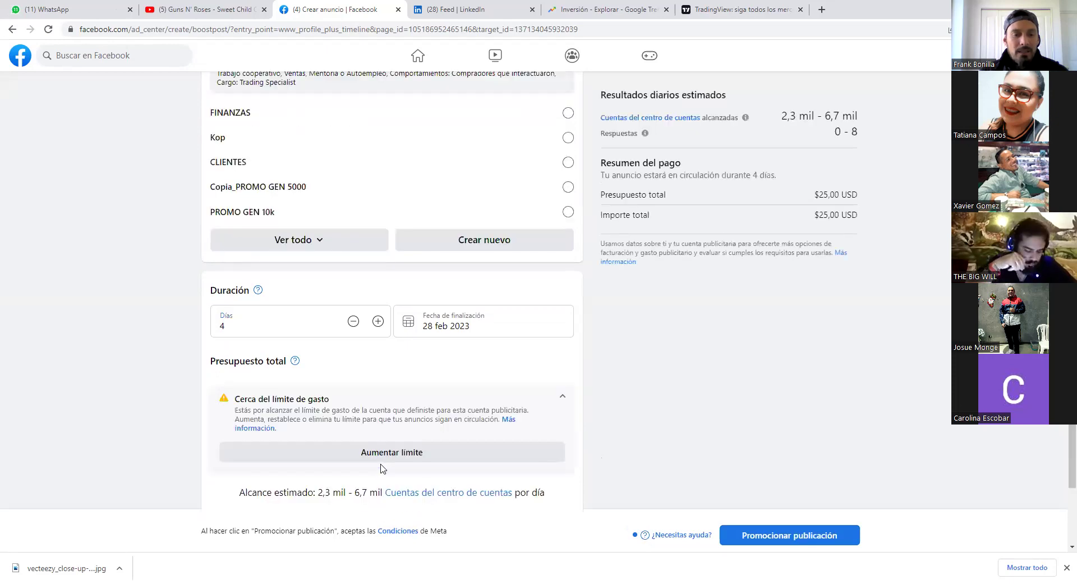
scroll(380, 469, "down", 3)
left_click_drag(386, 384, 301, 385)
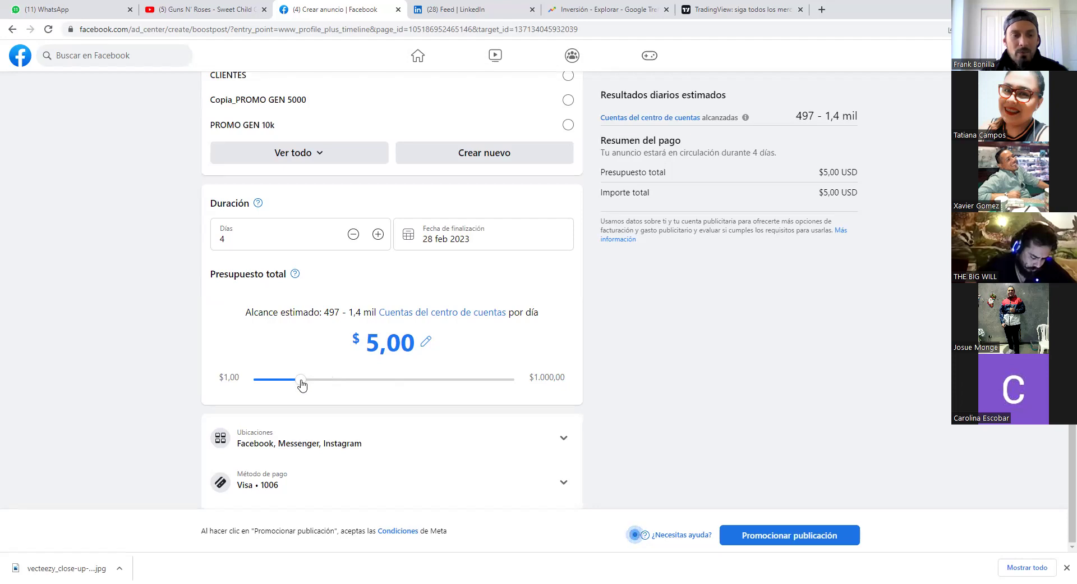
left_click_drag(302, 384, 332, 386)
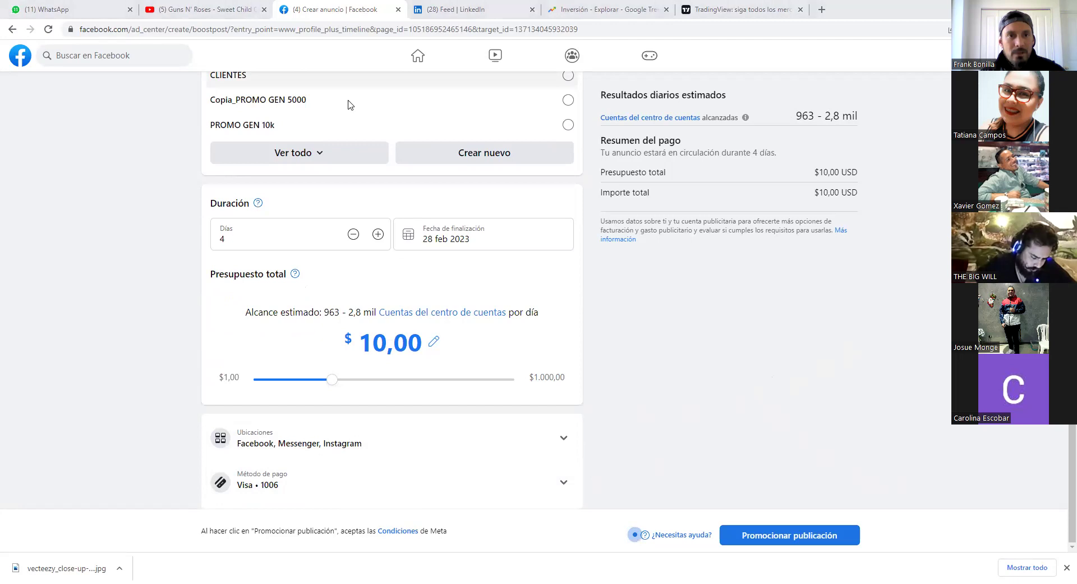
- Review the ad's preview and settings, publish the promotion, and go to the page's ad centre
scroll(762, 398, "up", 4)
scroll(763, 393, "up", 12)
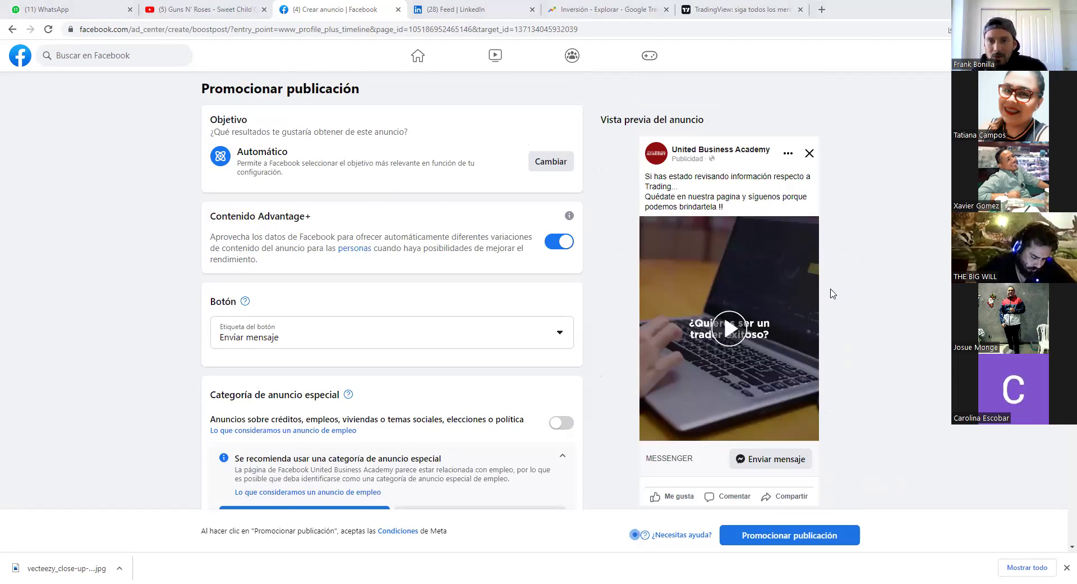
scroll(832, 293, "down", 6)
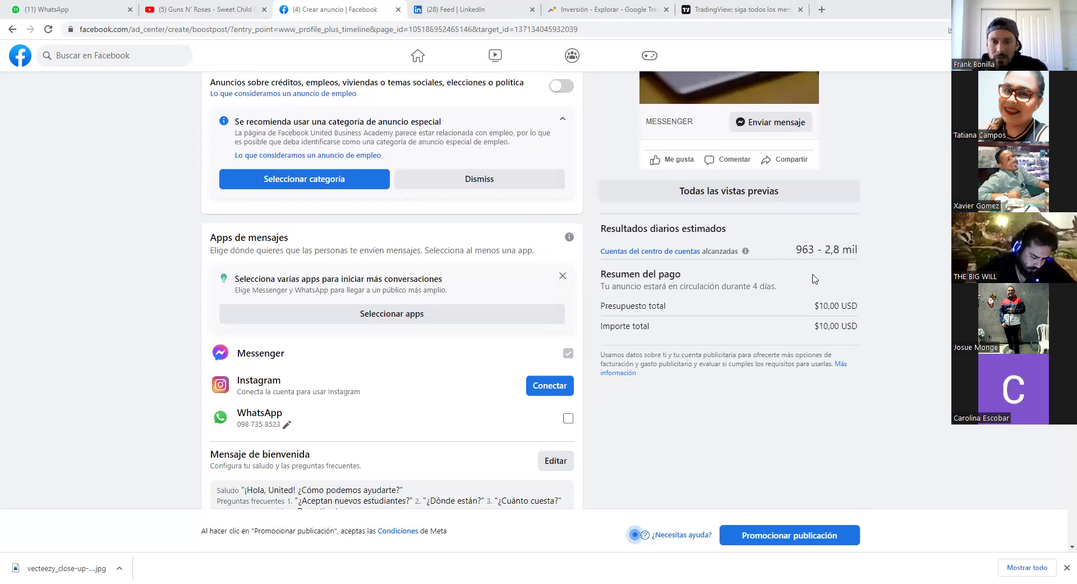
scroll(757, 351, "down", 9)
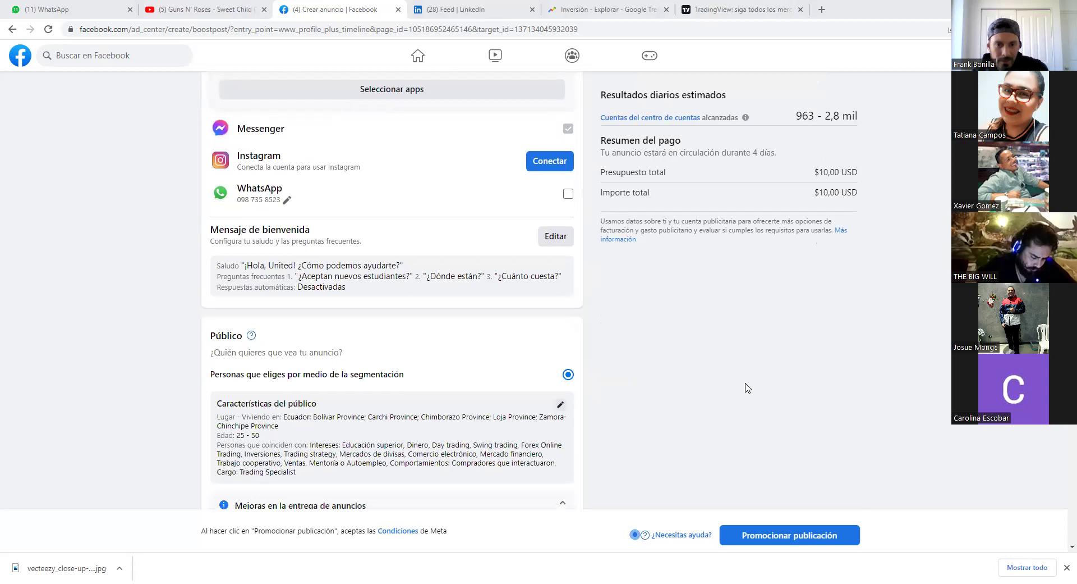
scroll(747, 387, "down", 5)
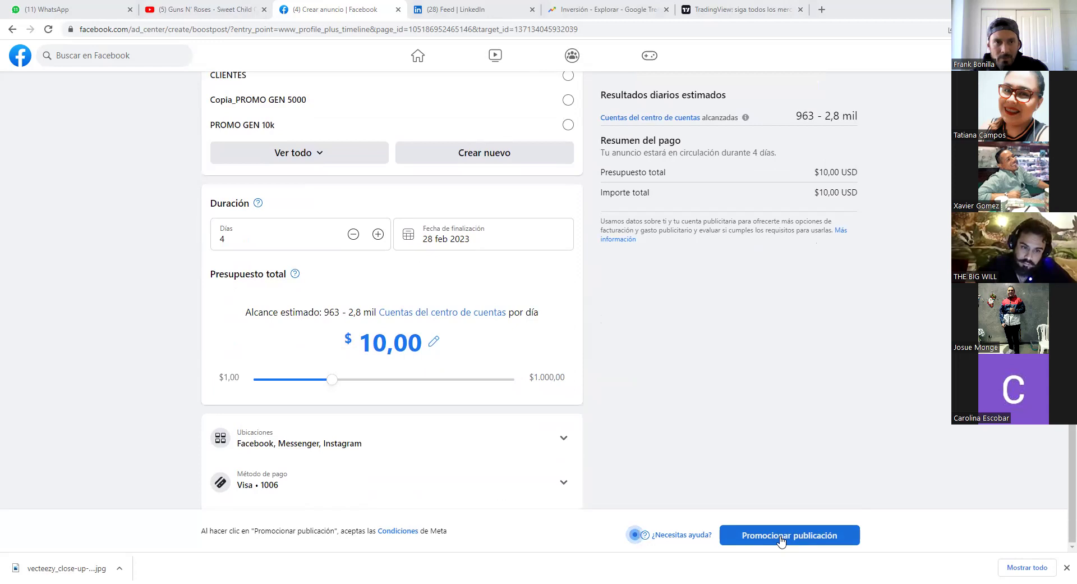
left_click(781, 539)
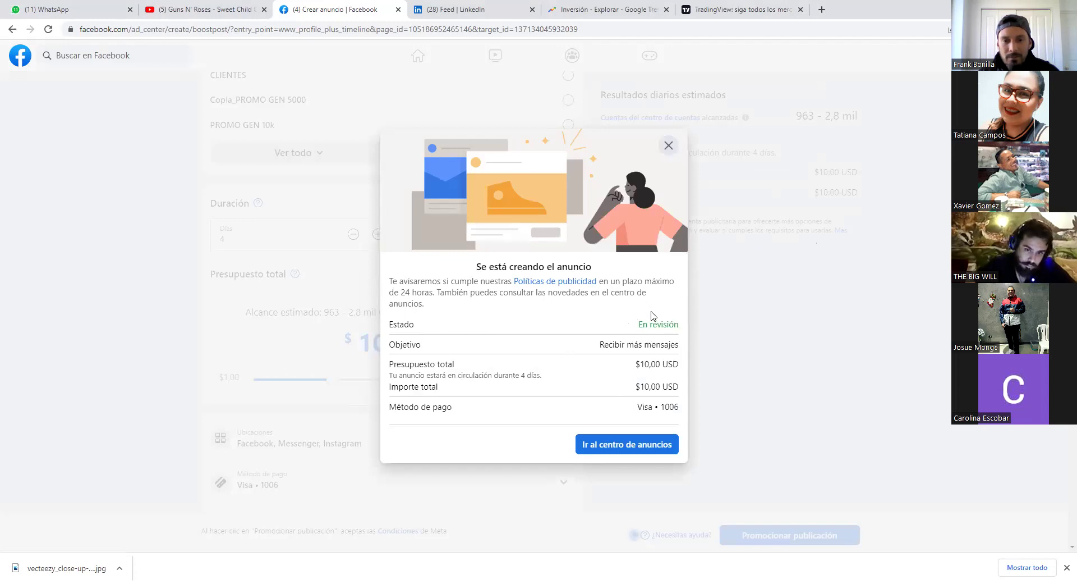
left_click(645, 450)
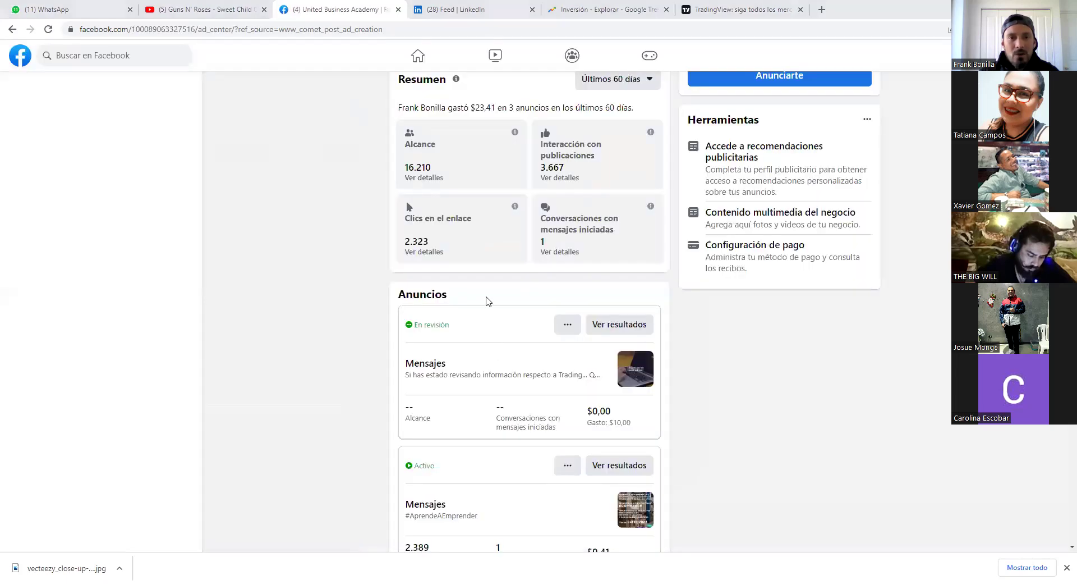
- Examine the performance summary and the status, reach and spend of each ad in the ad centre
scroll(496, 287, "down", 4)
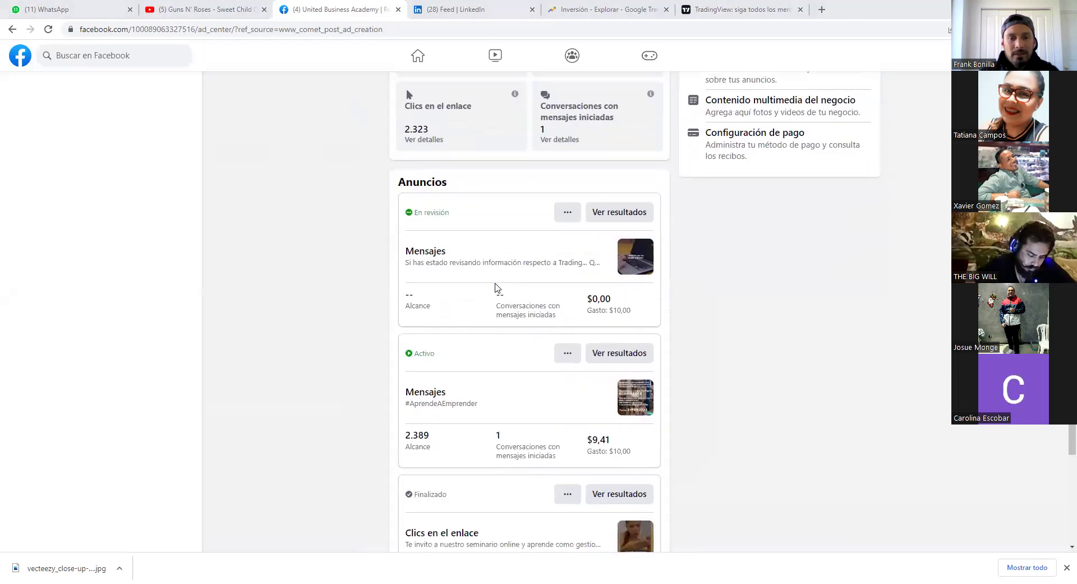
scroll(496, 287, "down", 1)
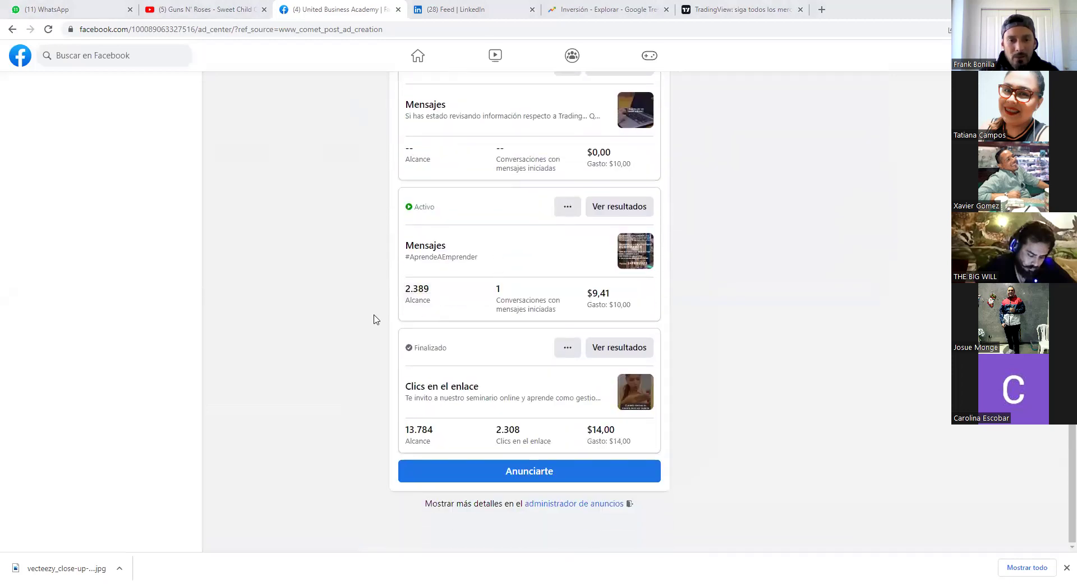
scroll(376, 319, "up", 5)
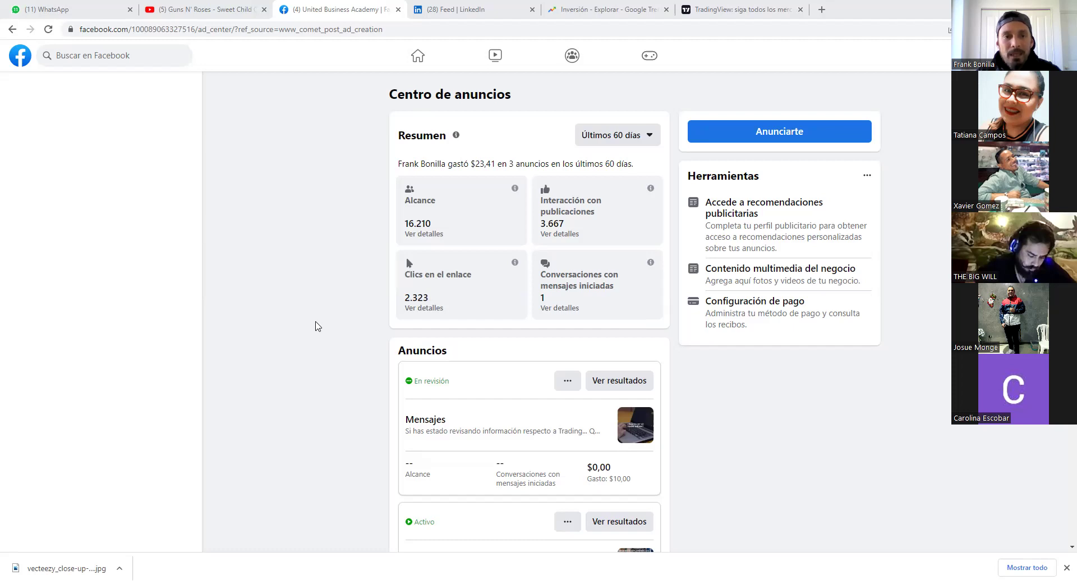
scroll(315, 325, "down", 1)
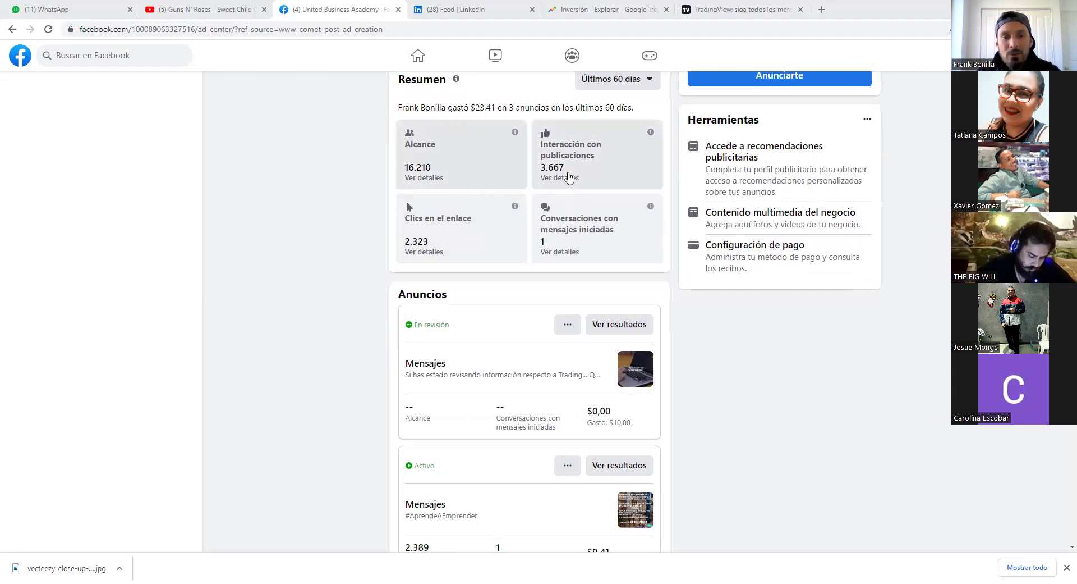
scroll(322, 328, "down", 3)
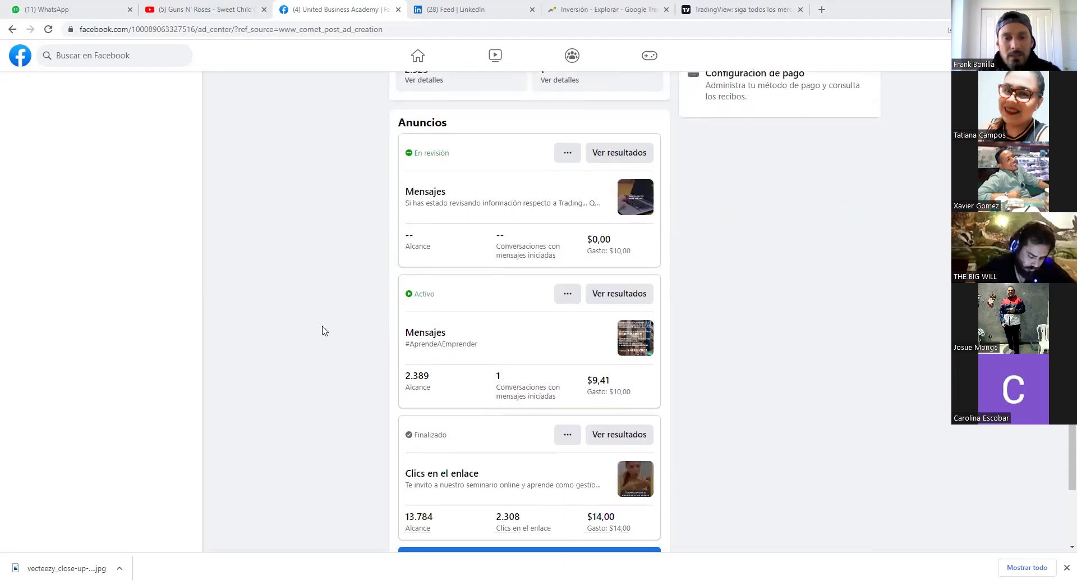
scroll(323, 329, "down", 2)
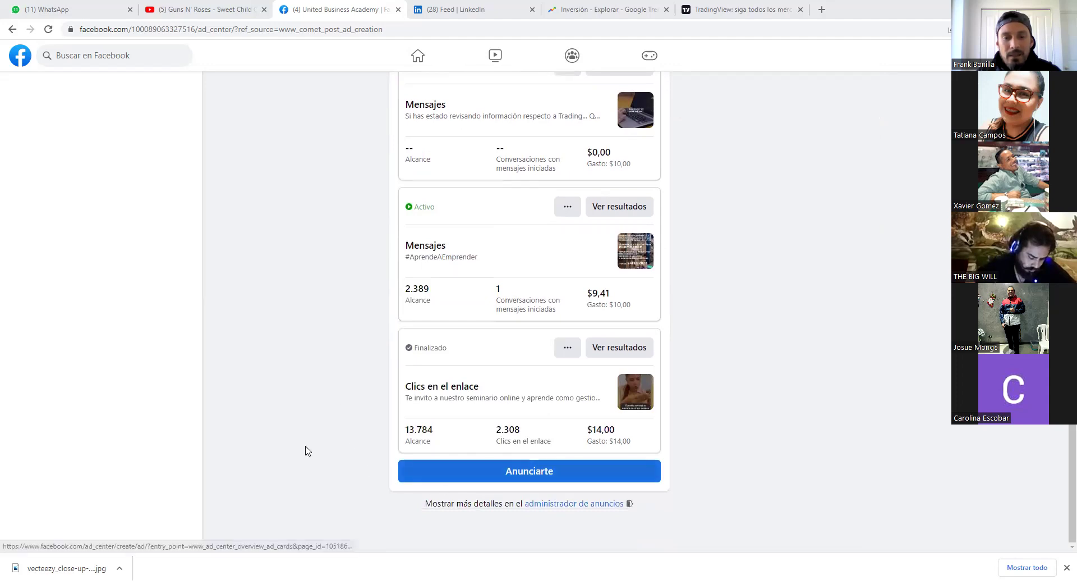
scroll(331, 357, "up", 3)
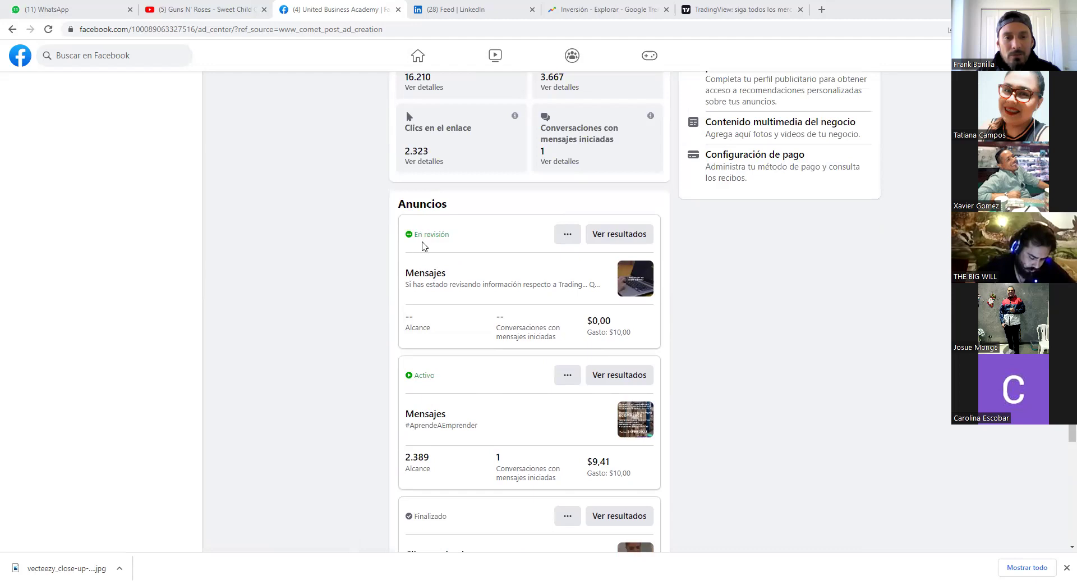
scroll(372, 372, "down", 2)
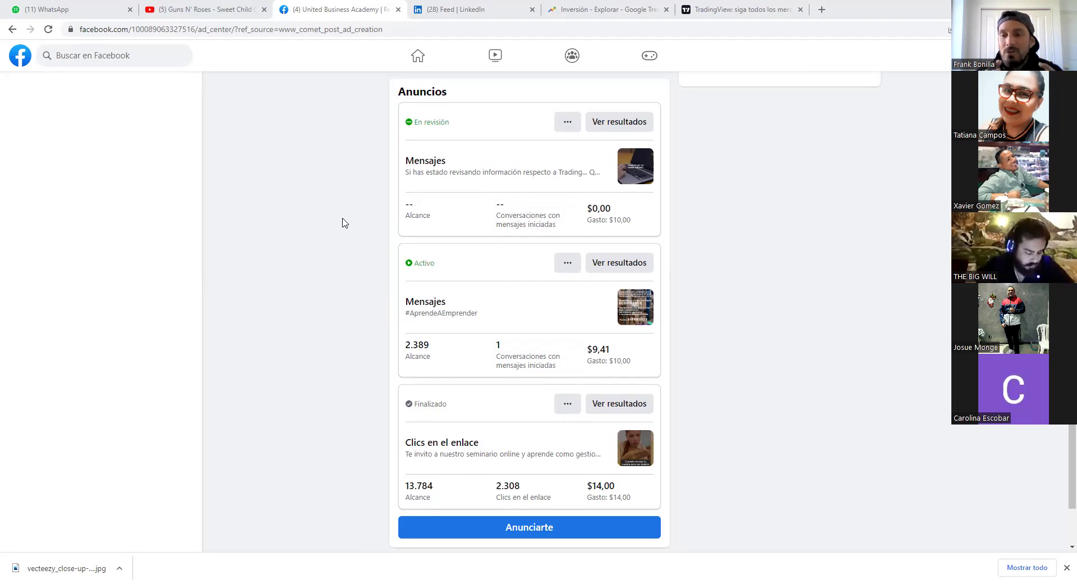
scroll(339, 211, "up", 3)
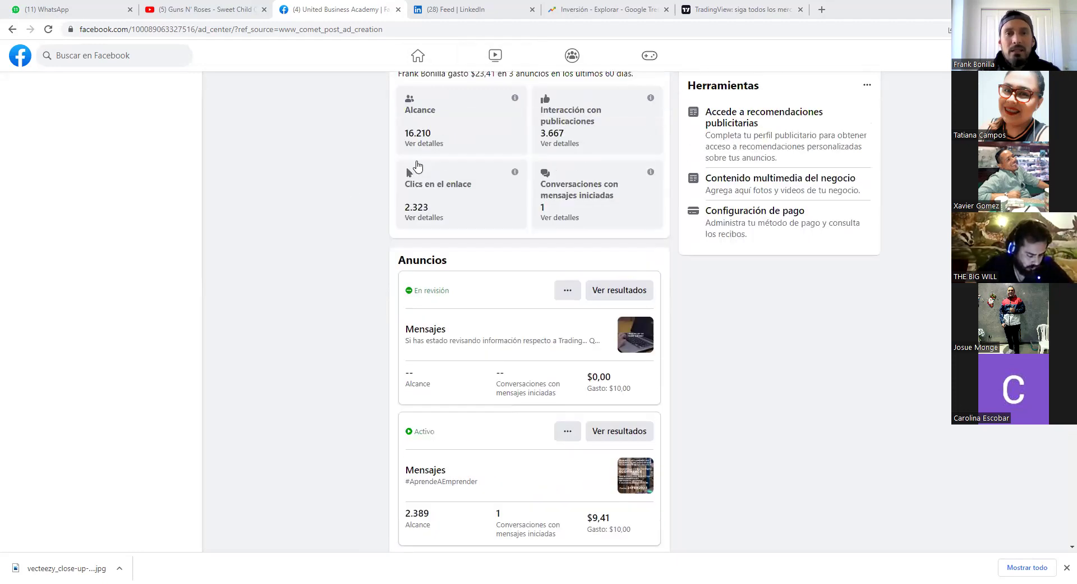